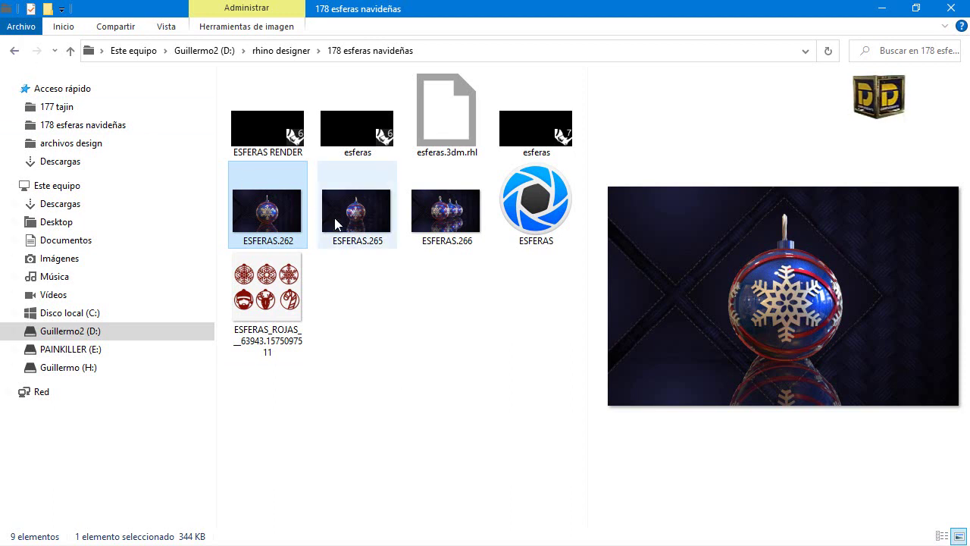
Preview the reference renders ESFERAS.265, ESFERAS.266 and ESFERAS.262 in the 178 esferas navideñas folder.
left_click(375, 219)
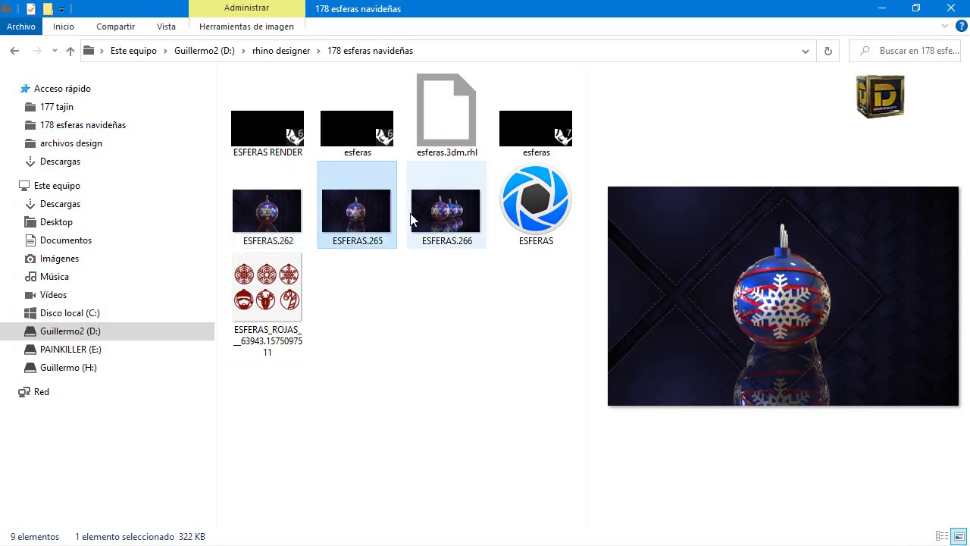
left_click(450, 216)
left_click(356, 220)
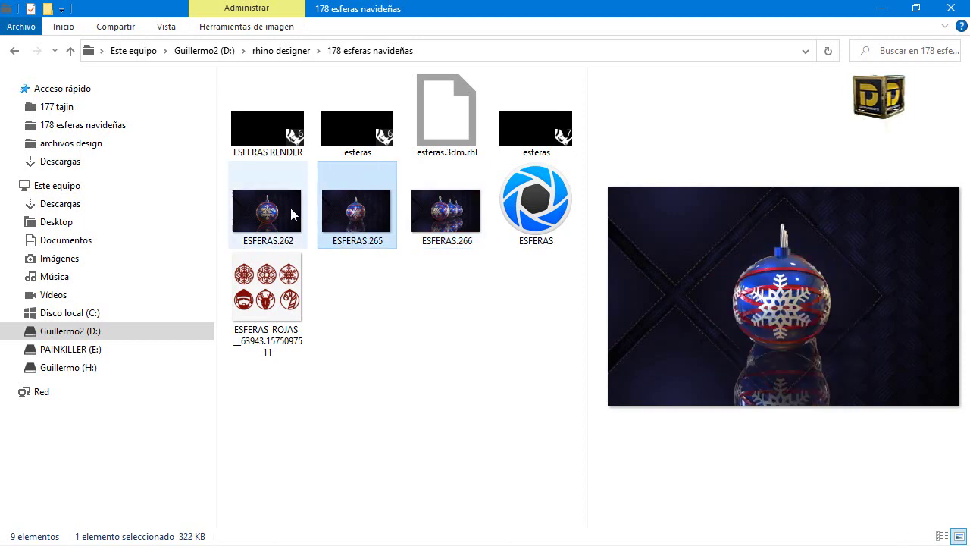
left_click(290, 207)
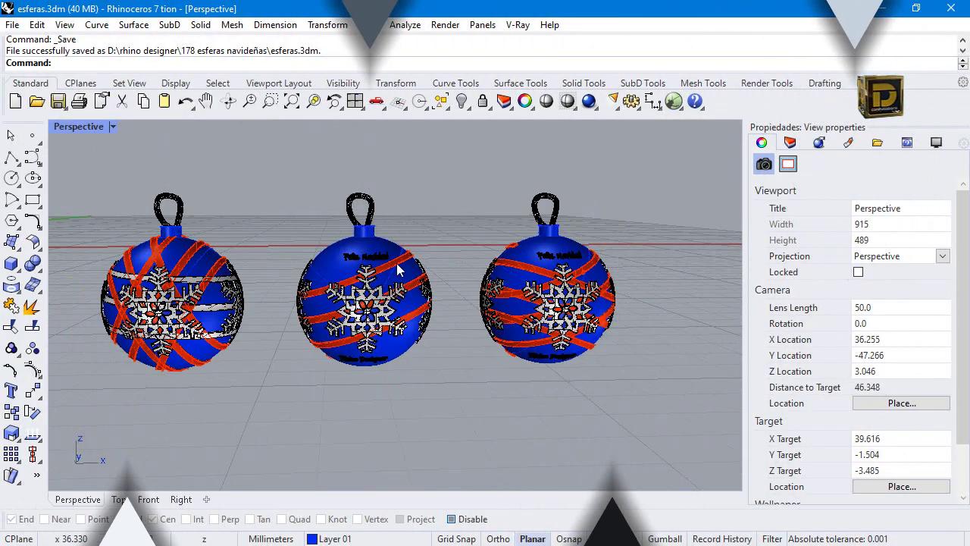
In the finished esferas.3dm model in Rhinoceros, examine the upper and lower lettering and the complete geometry of the middle ornament.
left_click_drag(405, 289, 421, 271)
left_click(289, 229)
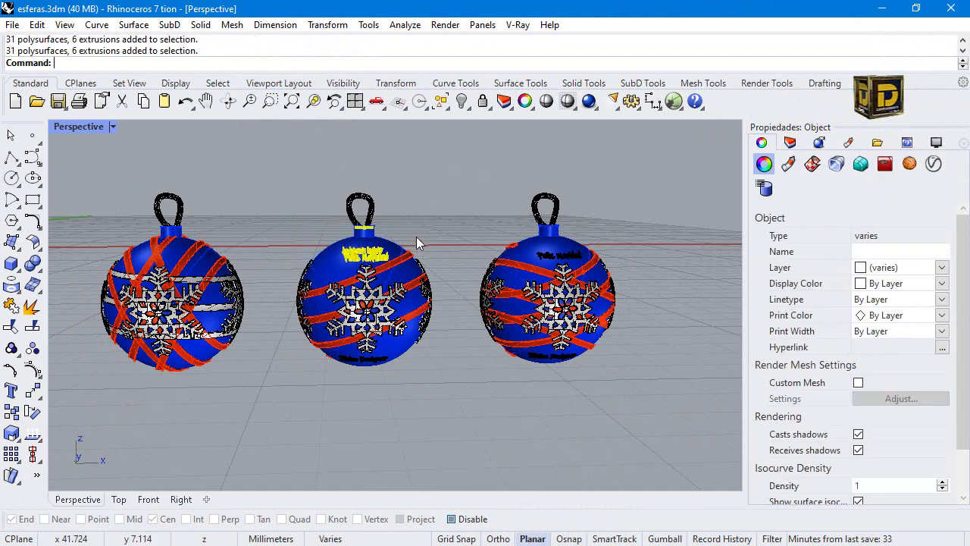
left_click(417, 232)
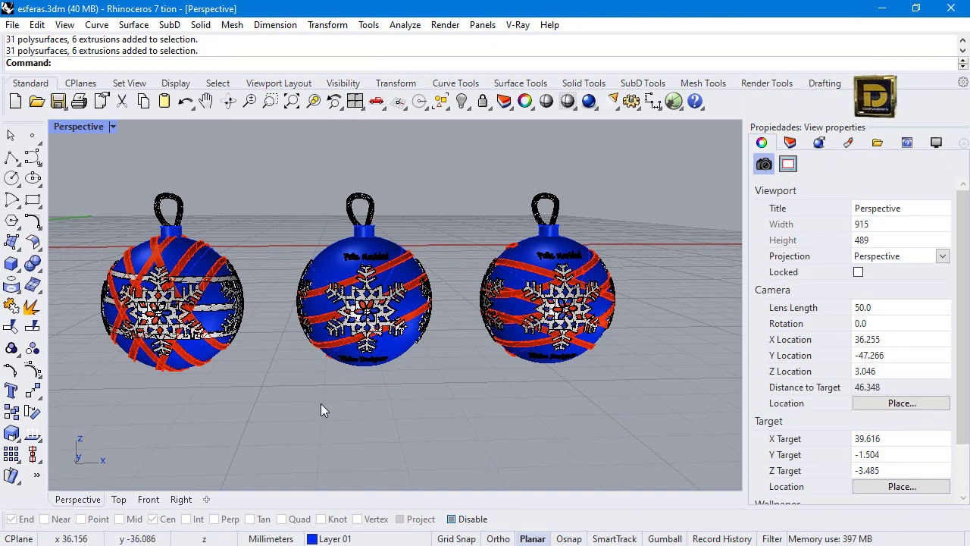
left_click_drag(279, 377, 437, 344)
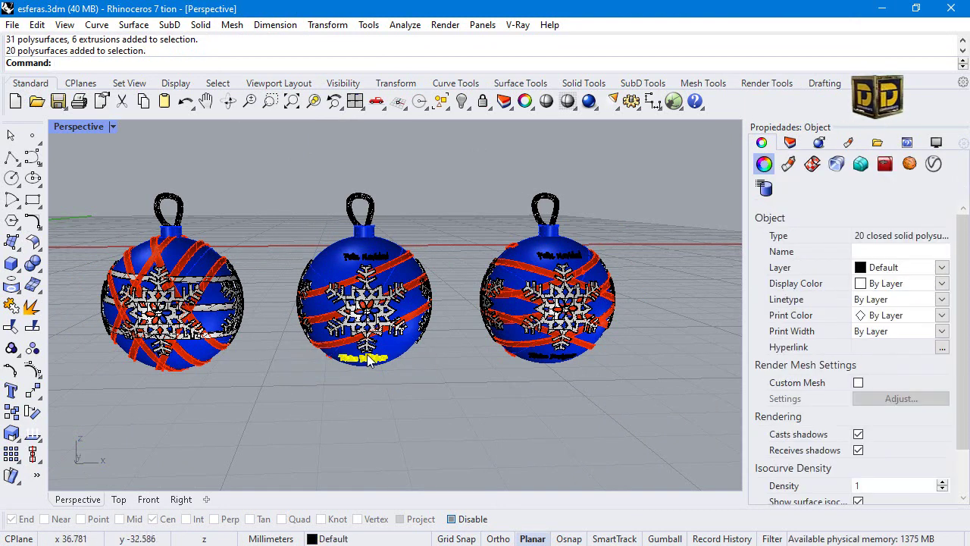
left_click_drag(290, 215, 429, 277)
left_click_drag(303, 386, 432, 353)
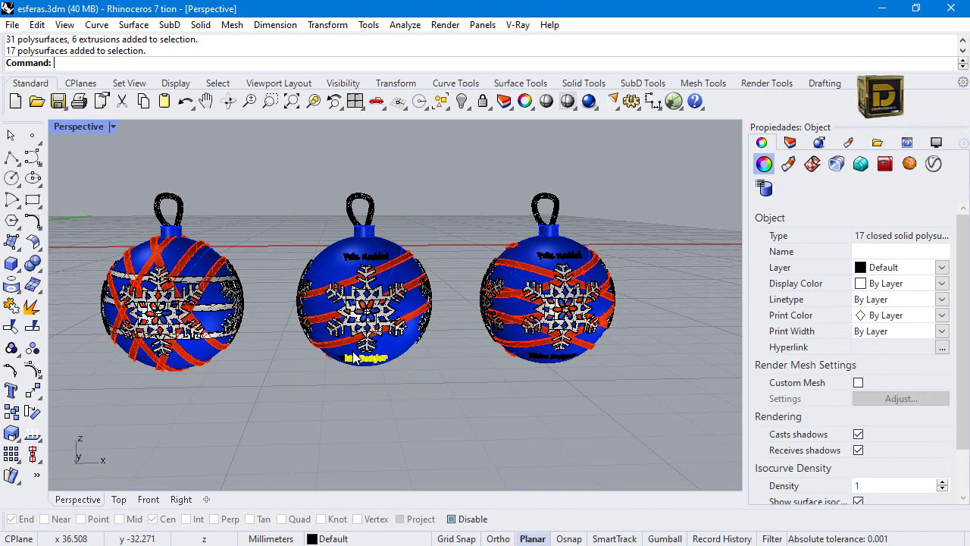
left_click_drag(69, 229, 193, 262)
key("Escape")
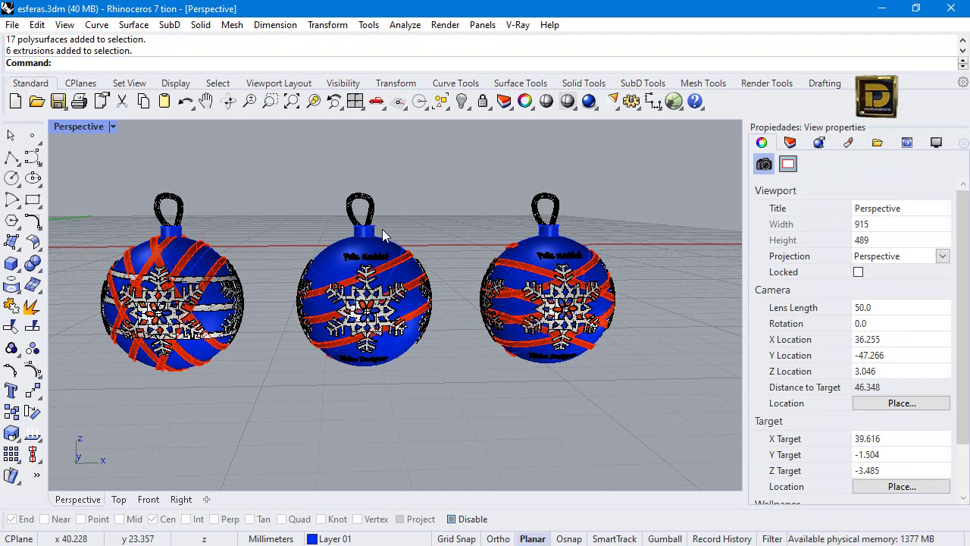
left_click_drag(291, 149, 468, 415)
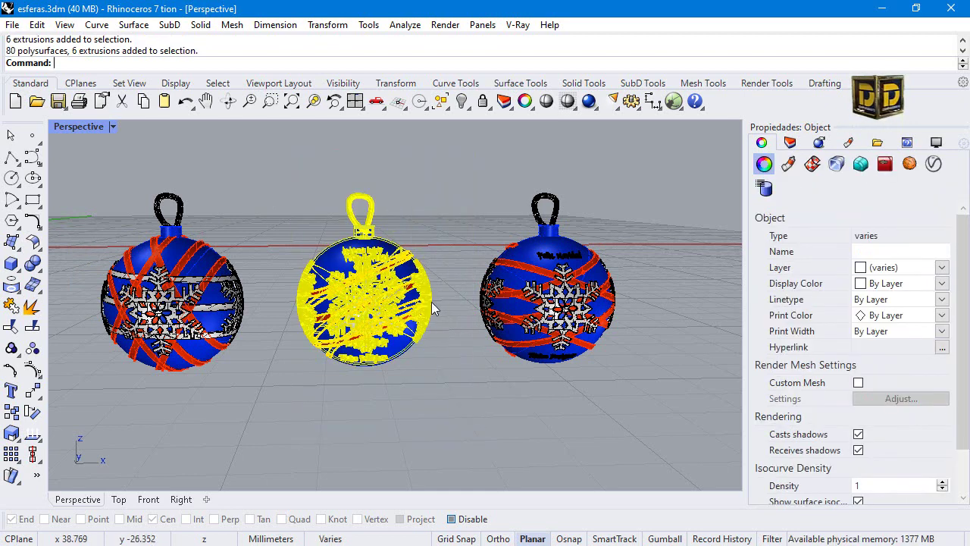
left_click(428, 307)
key("Escape")
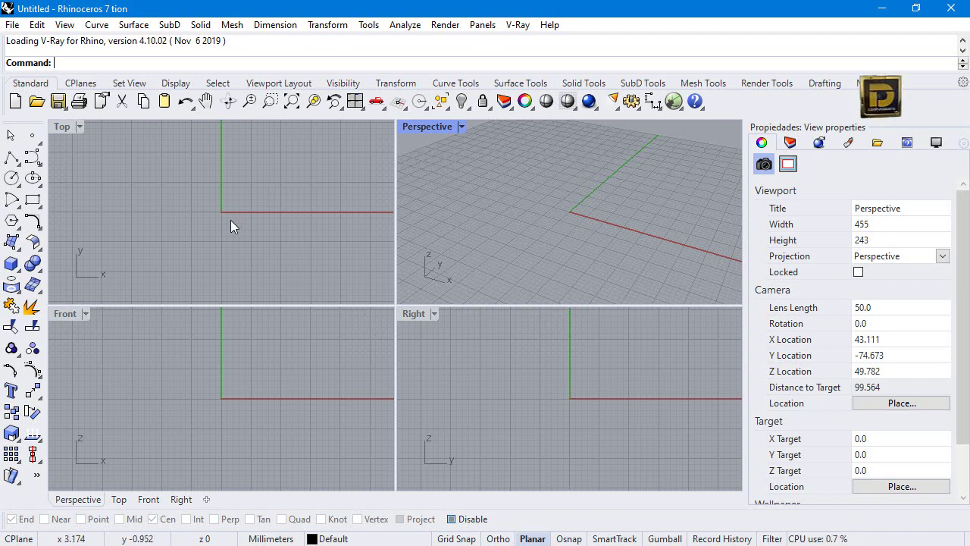
Create a solid sphere with a diameter of 7 mm near the origin in the Top view.
left_click(18, 265)
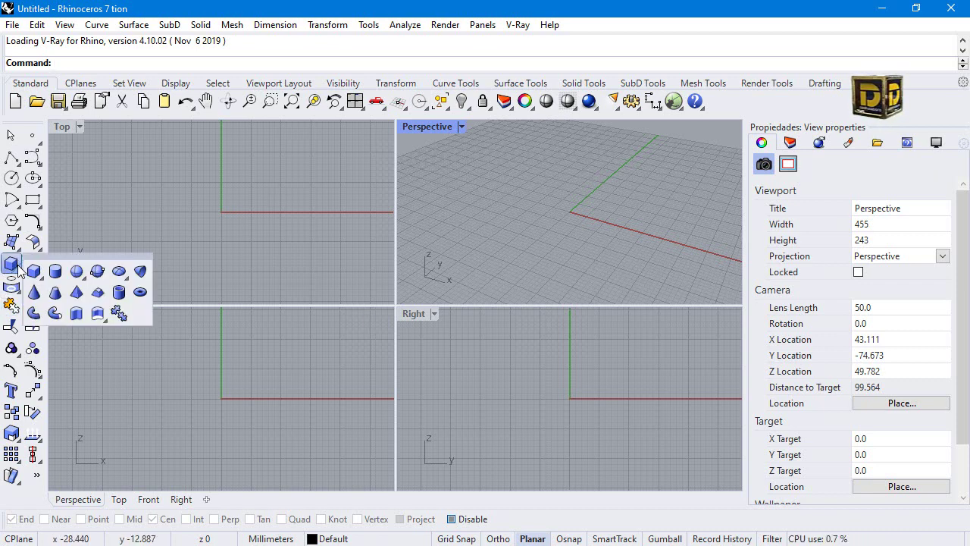
left_click(76, 271)
left_click(231, 222)
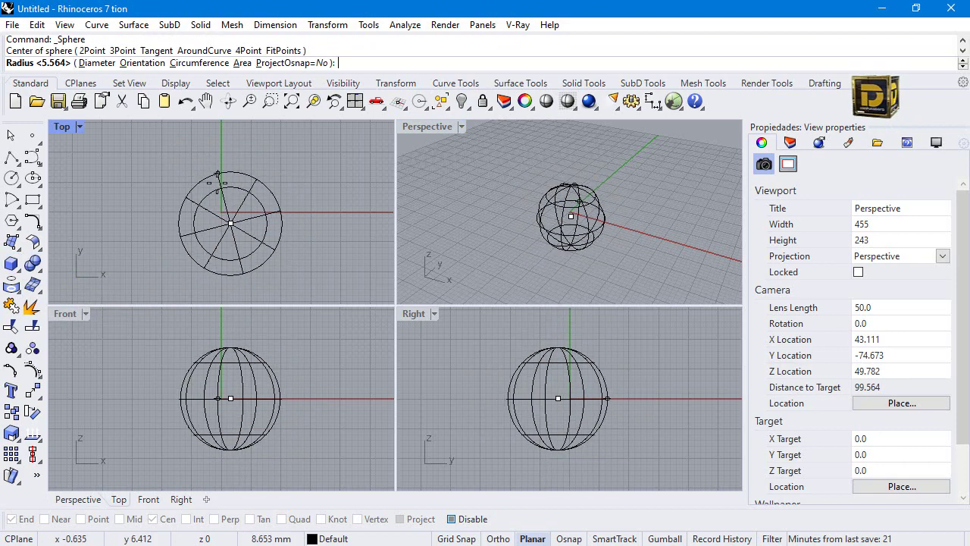
left_click(97, 64)
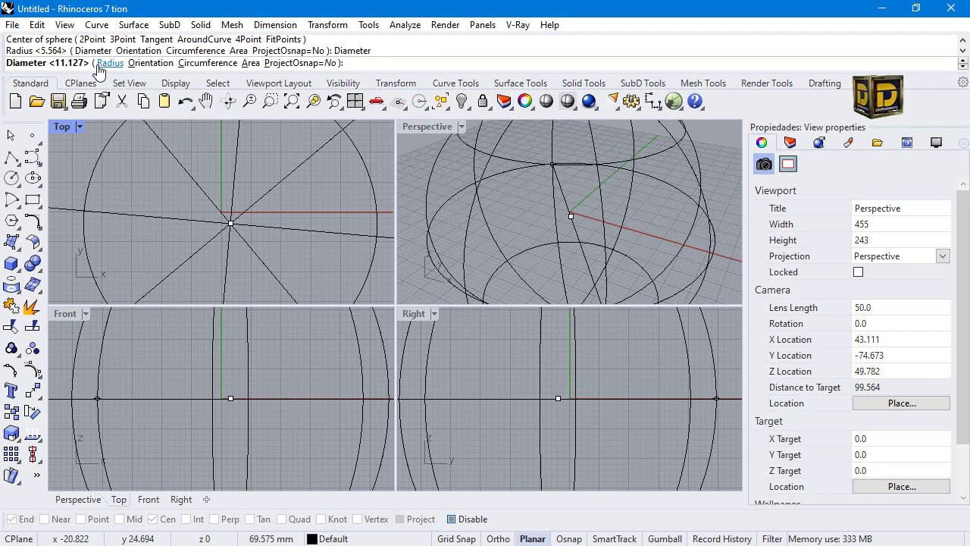
type("7")
key("Return")
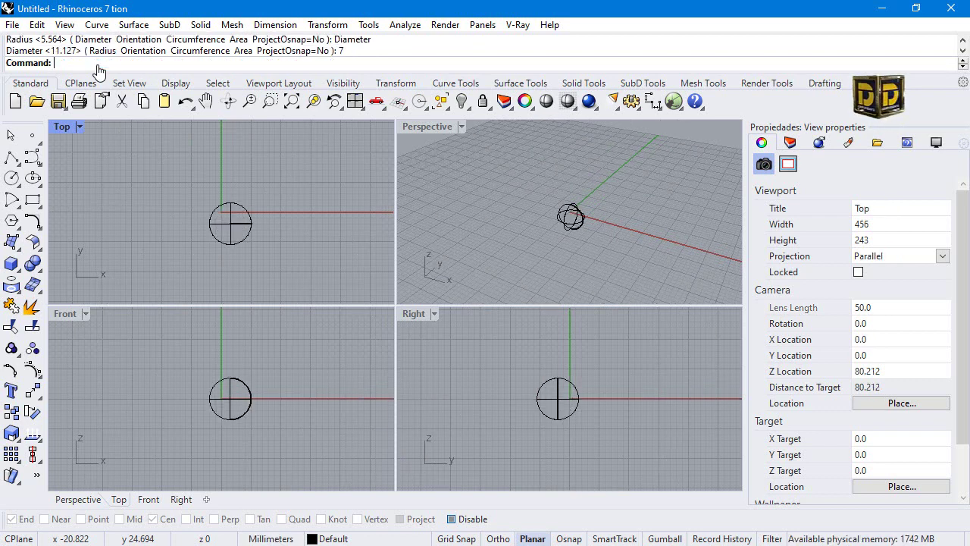
With object snaps on, create a cylinder centred on the sphere's top pole, 2 mm in diameter and extending 1 mm to both sides.
scroll(114, 425, "up", 3)
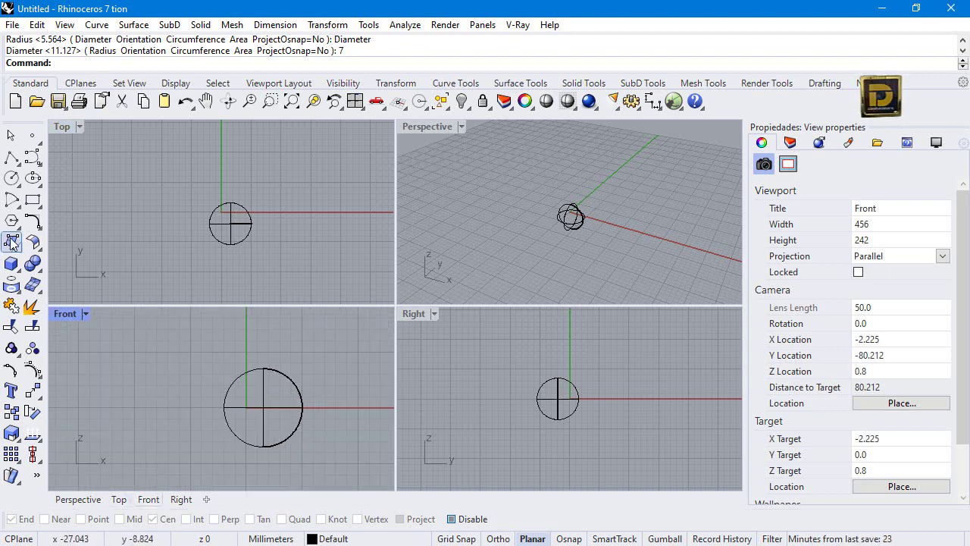
left_click(12, 265)
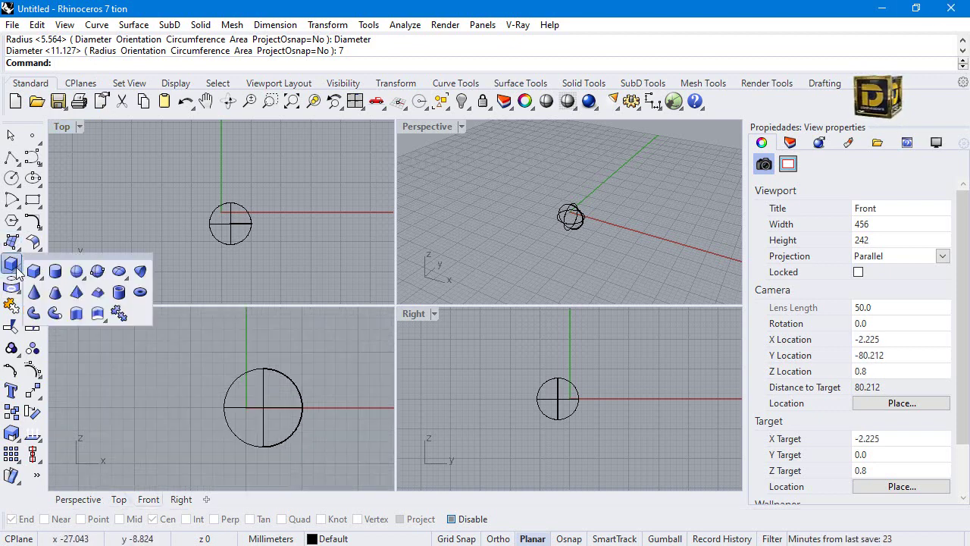
left_click(53, 274)
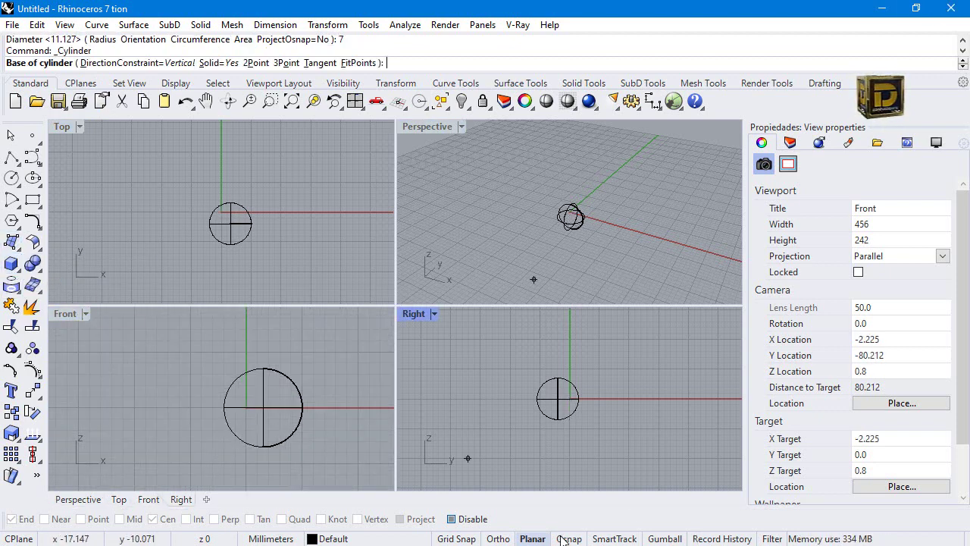
left_click(460, 519)
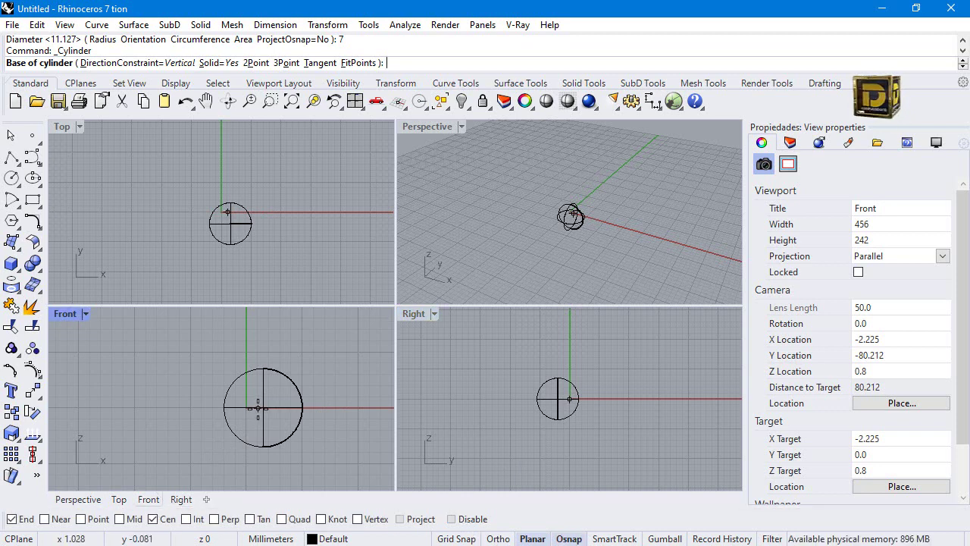
left_click(262, 368)
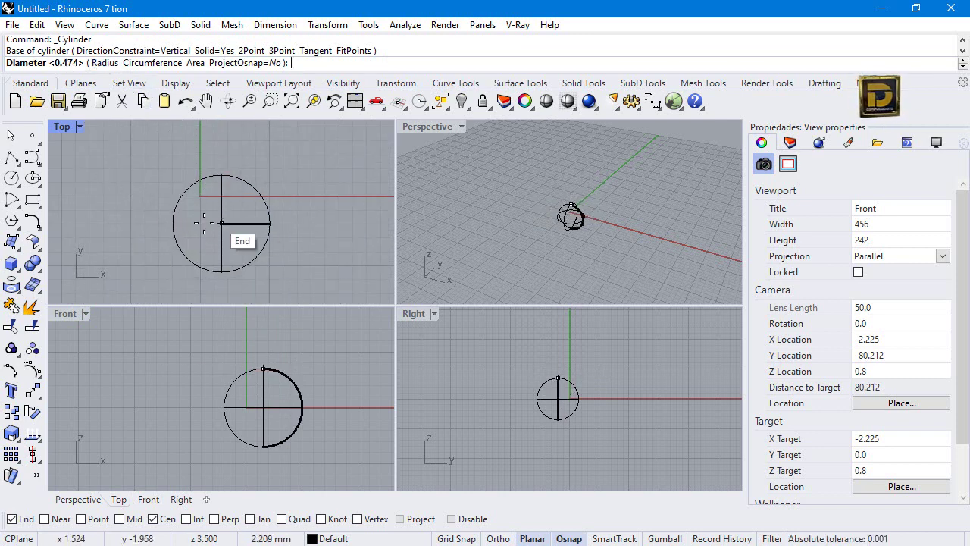
type("2")
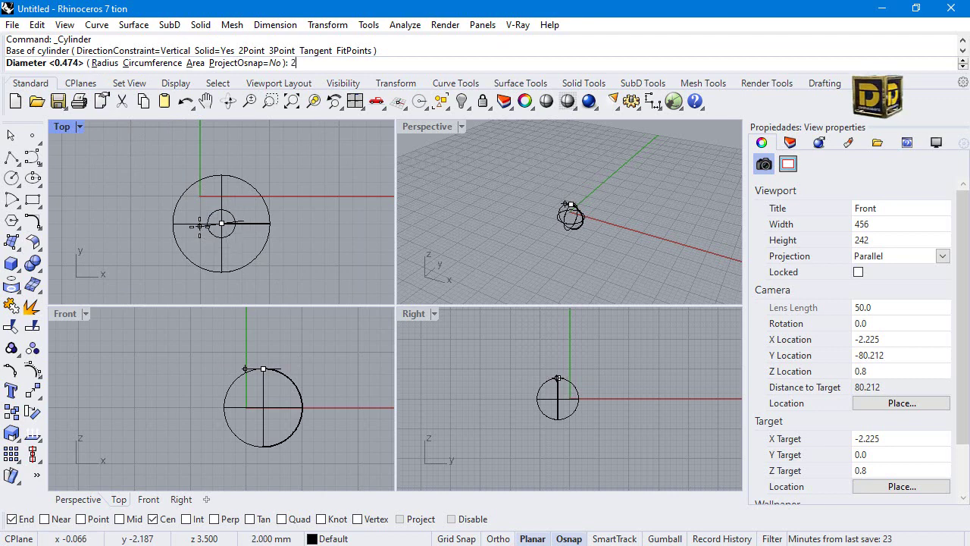
key("Return")
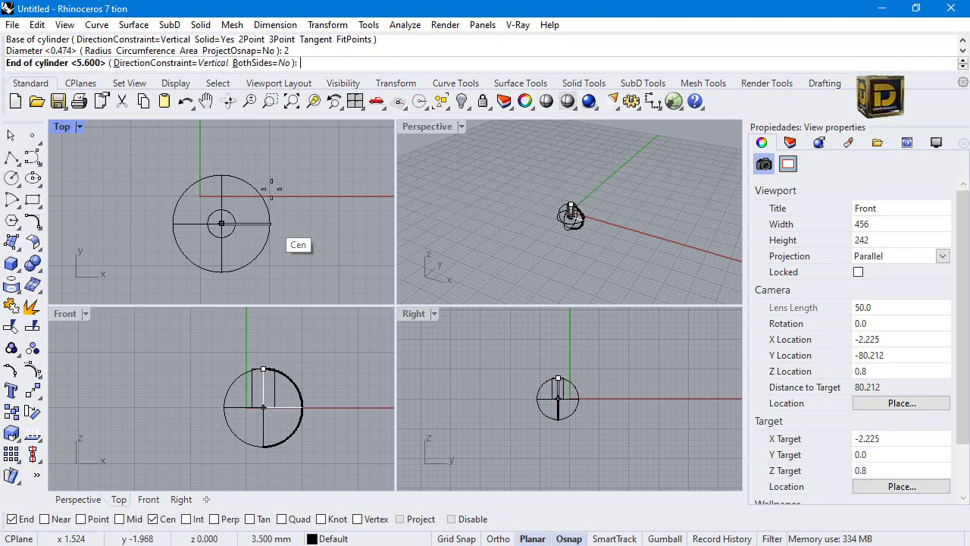
left_click(271, 63)
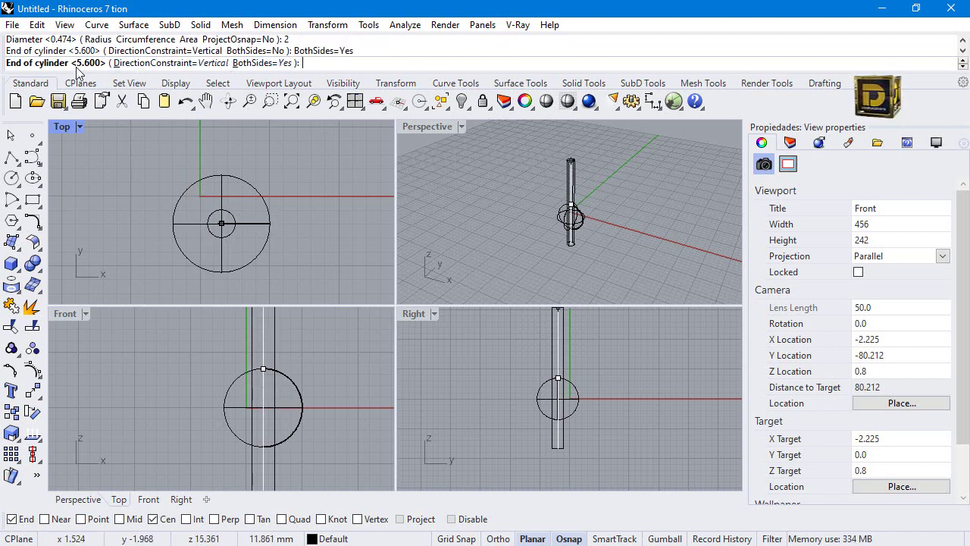
type("1.")
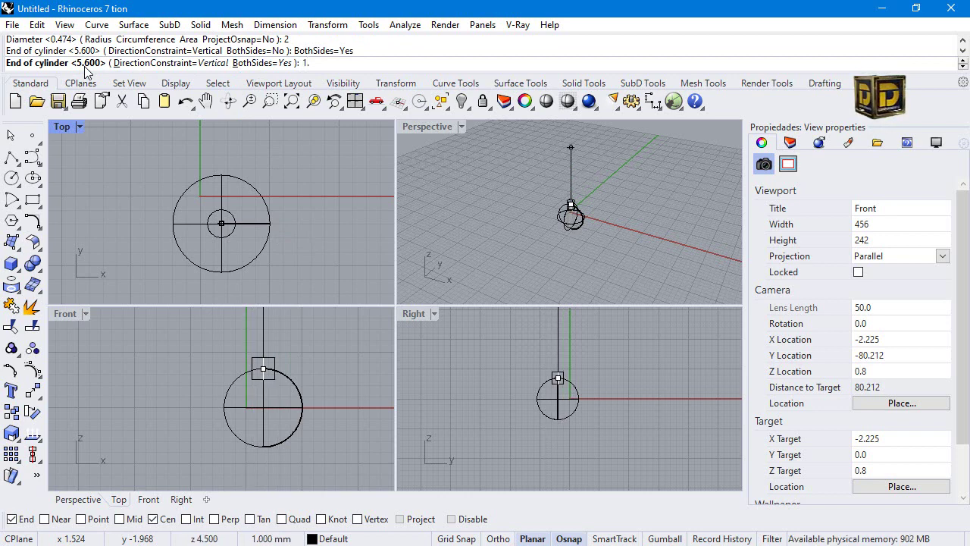
type("5")
key("BackSpace")
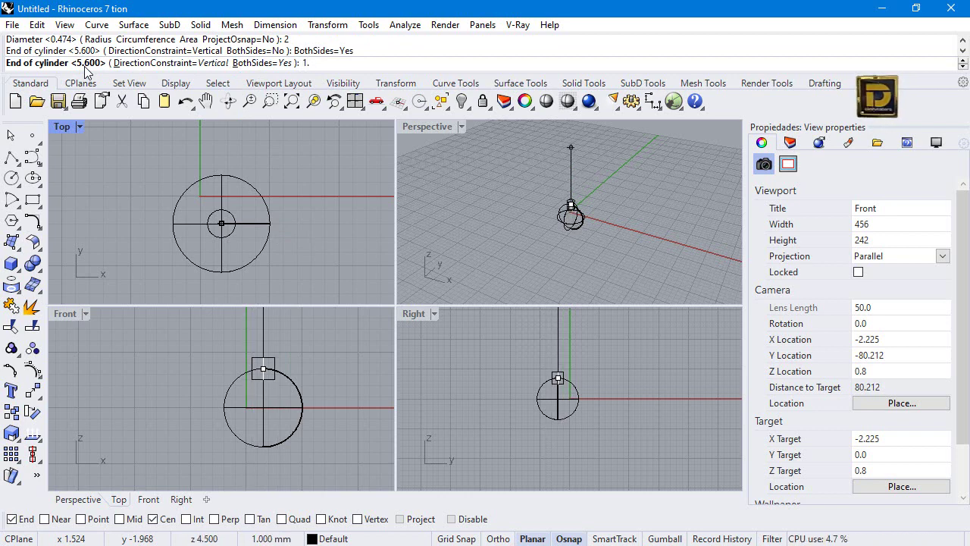
key("Return")
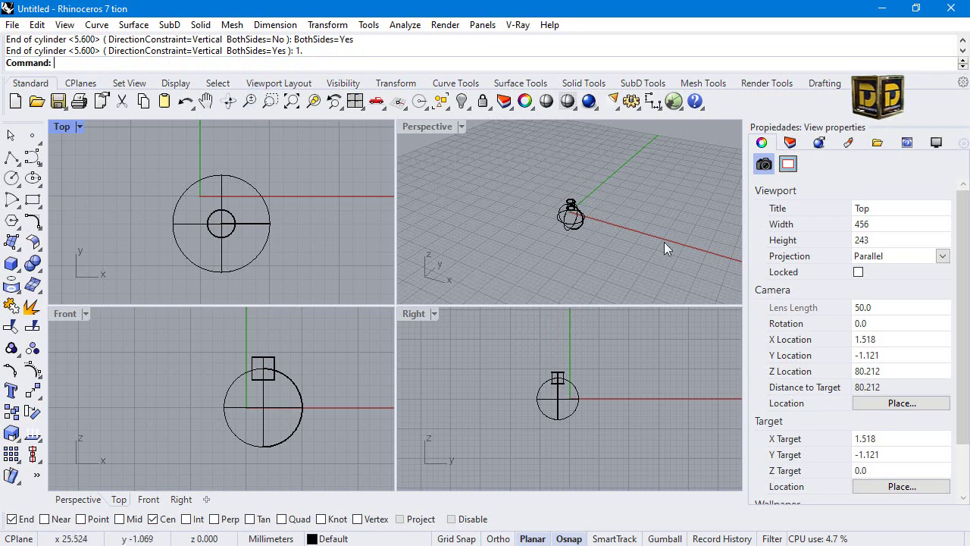
scroll(583, 226, "up", 5)
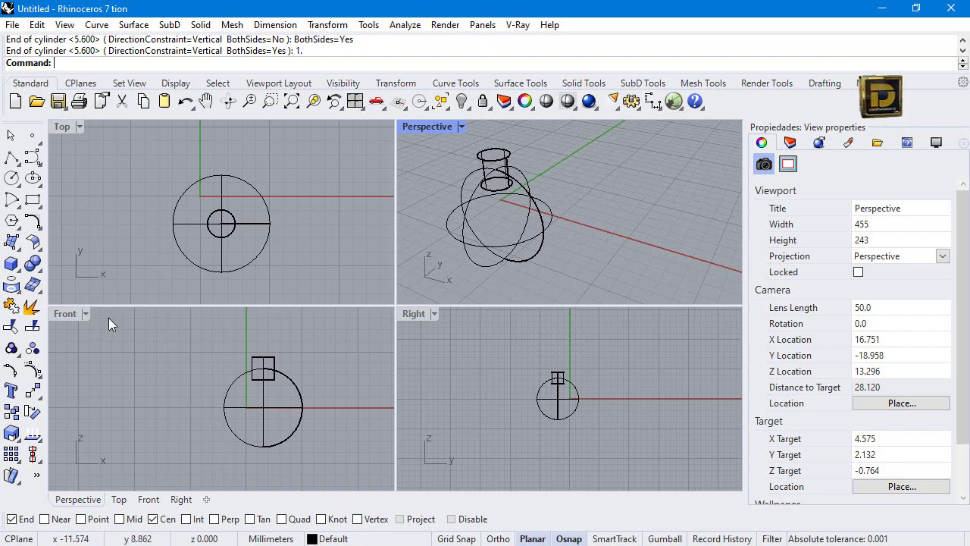
left_click(81, 314)
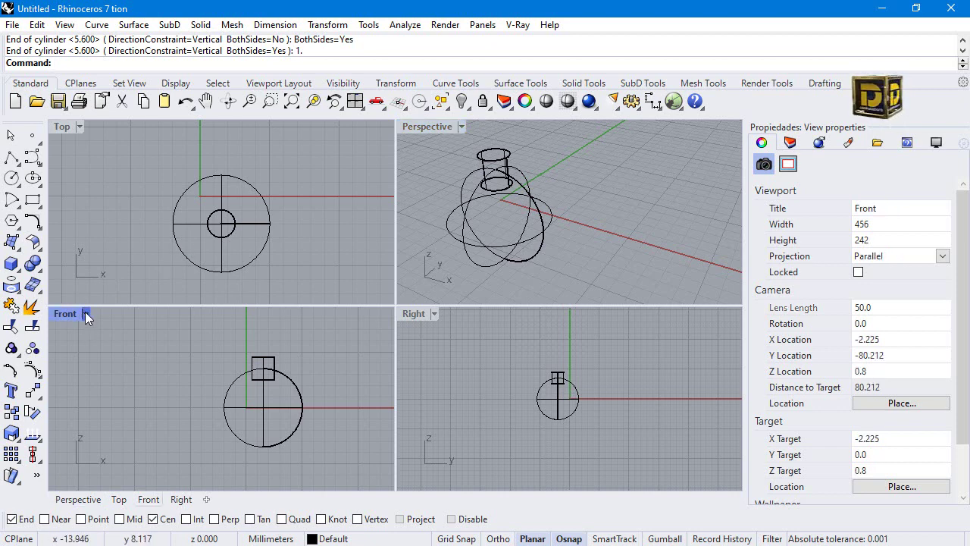
left_click(85, 312)
mouse_move(162, 459)
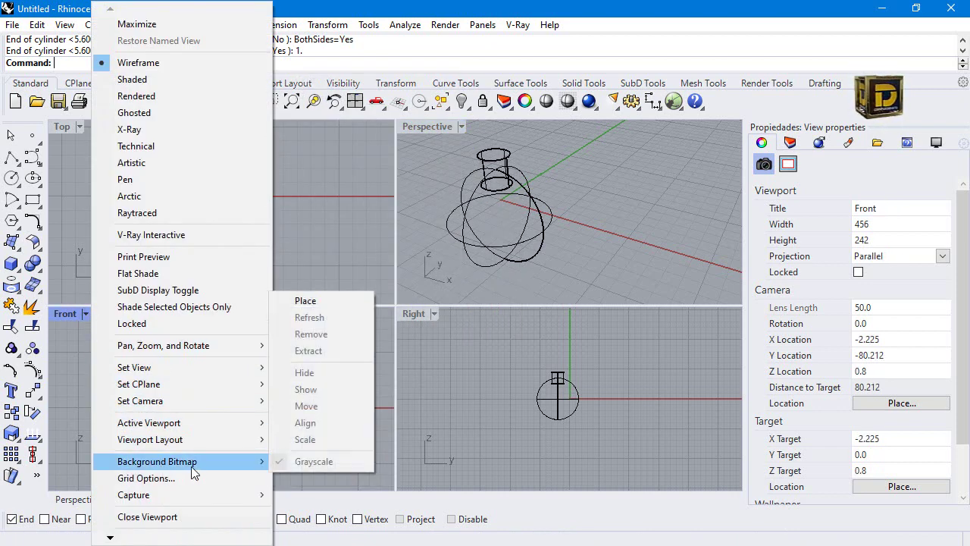
left_click(292, 280)
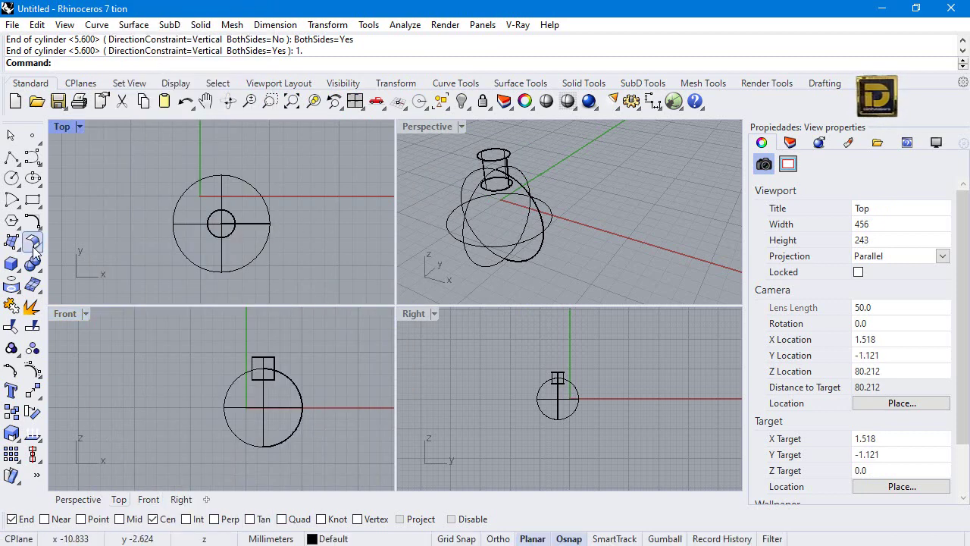
Insert the ESFERAS_ROJAS___63943.1575097511 image as a picture beside the ornament, on its negative X side, in the Front view.
left_click(34, 250)
left_click(14, 243)
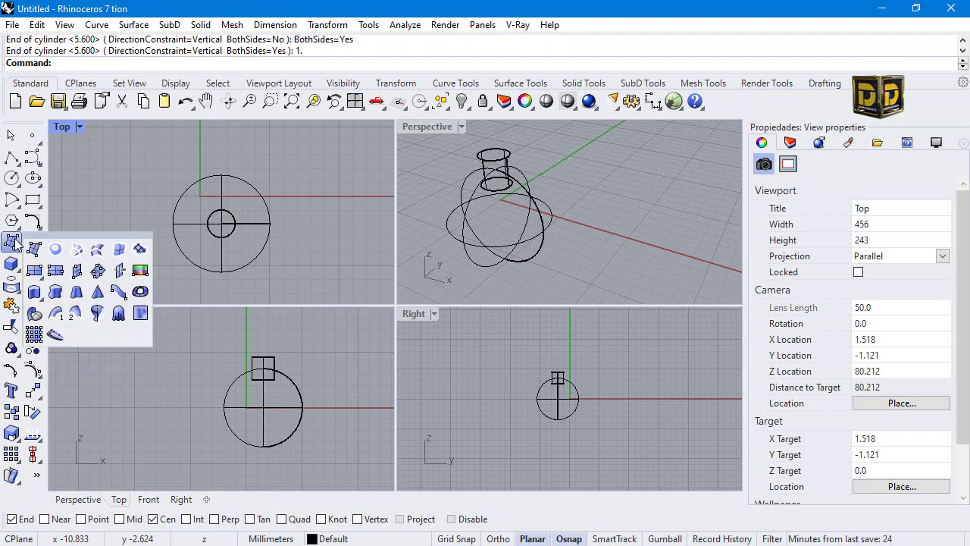
left_click(139, 272)
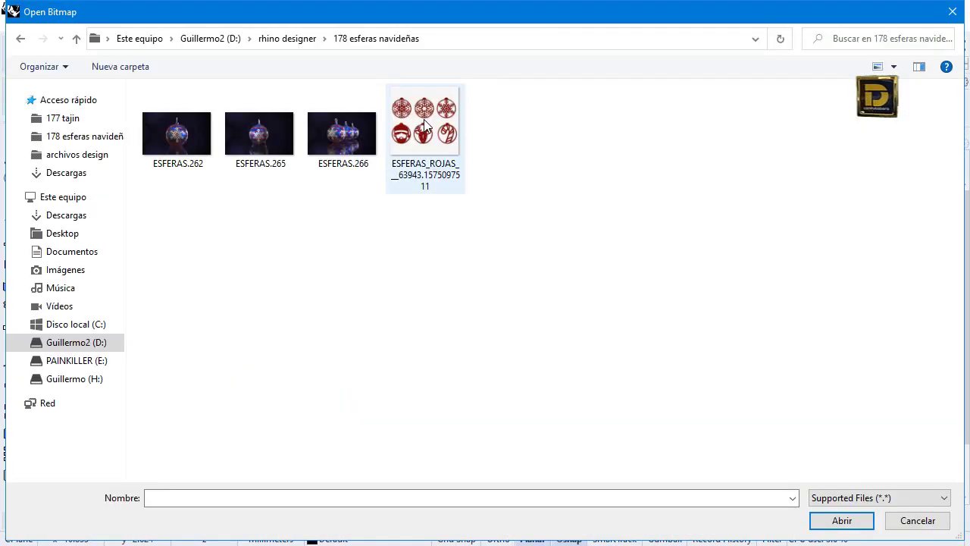
double_click(424, 127)
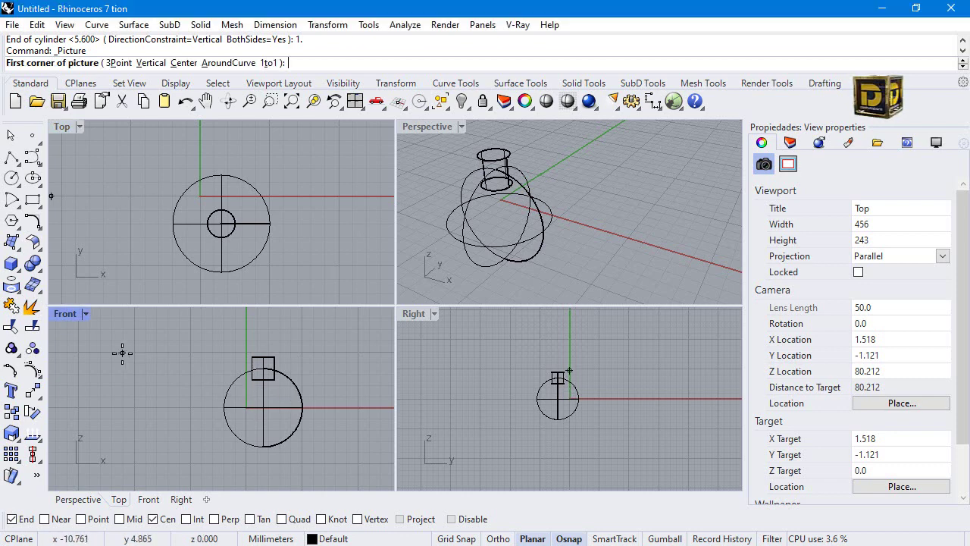
left_click(82, 338)
left_click(202, 398)
scroll(189, 377, "up", 4)
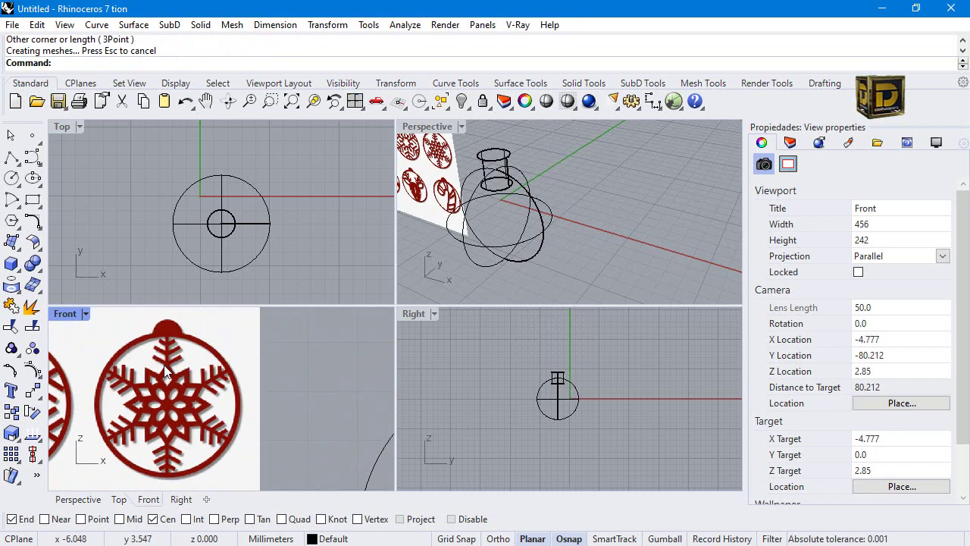
scroll(212, 377, "down", 2)
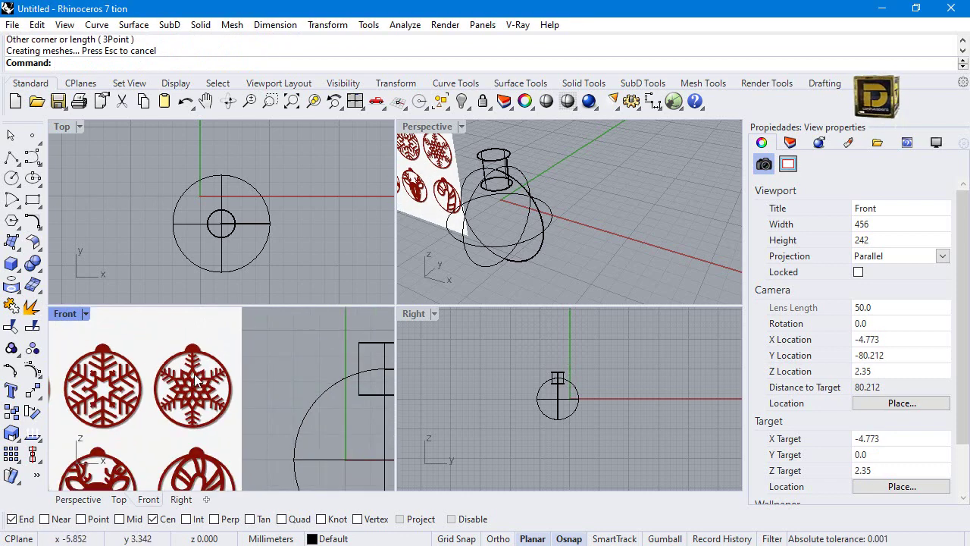
scroll(171, 398, "down", 2)
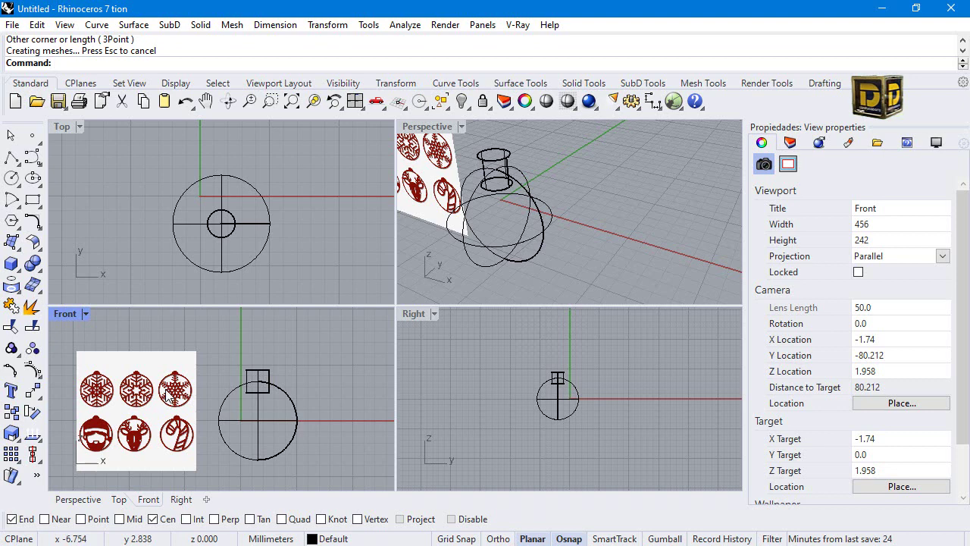
Maximize the Front view and paste the copied snowflake curves beside the reference picture and ornament.
double_click(63, 313)
scroll(241, 299, "up", 1)
scroll(210, 303, "up", 1)
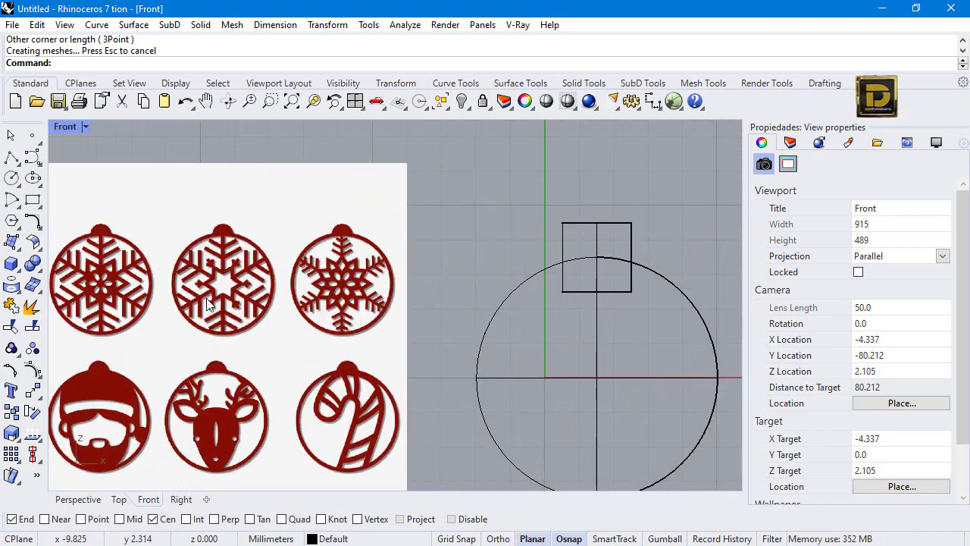
scroll(209, 303, "down", 1)
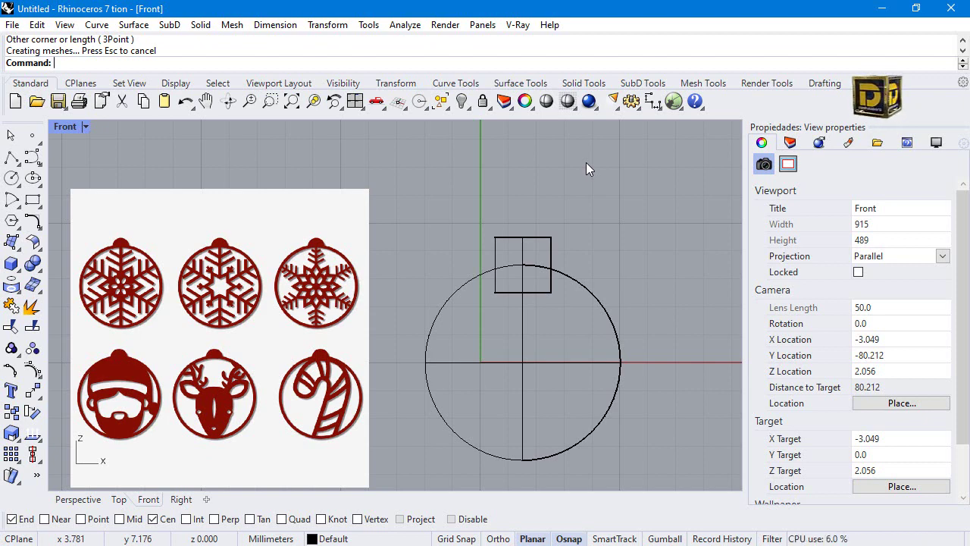
key("ctrl+v")
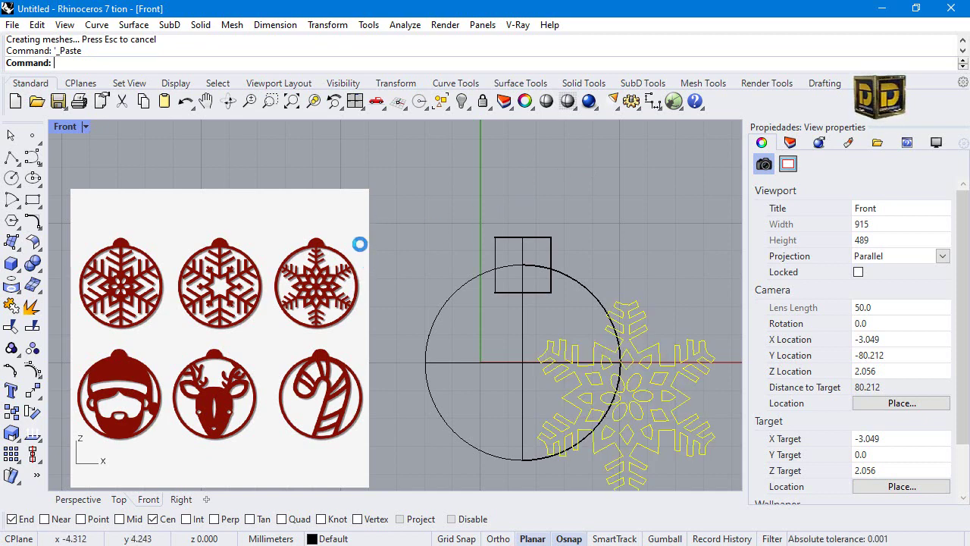
Delete the reference picture and move all the snowflake curves onto the sphere in the Front view.
scroll(350, 191, "down", 3)
left_click(366, 248)
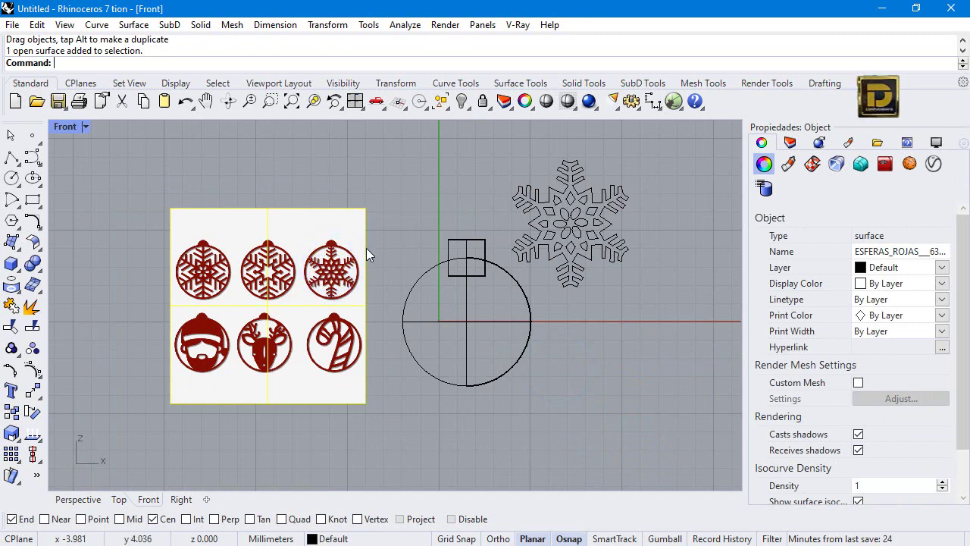
key("Delete")
left_click_drag(496, 152, 610, 310)
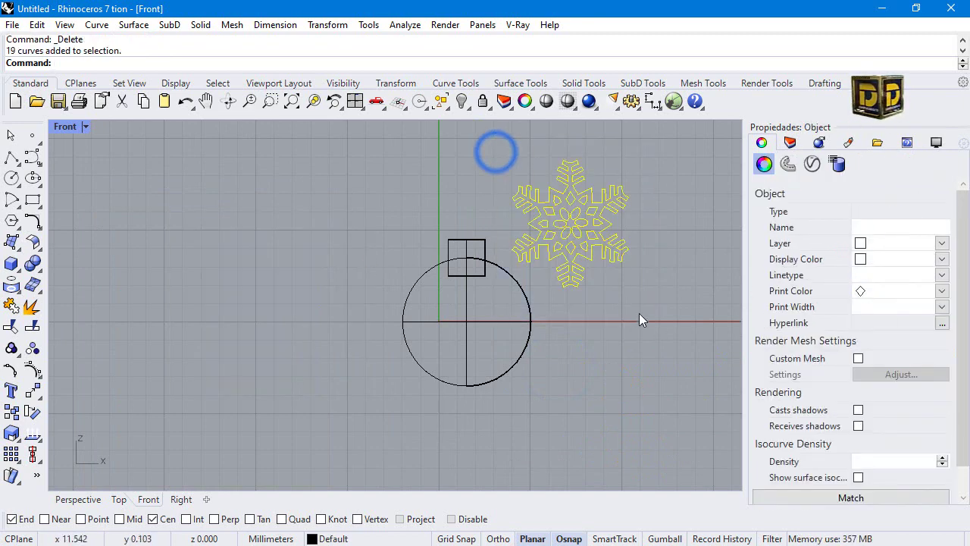
left_click_drag(574, 238, 471, 336)
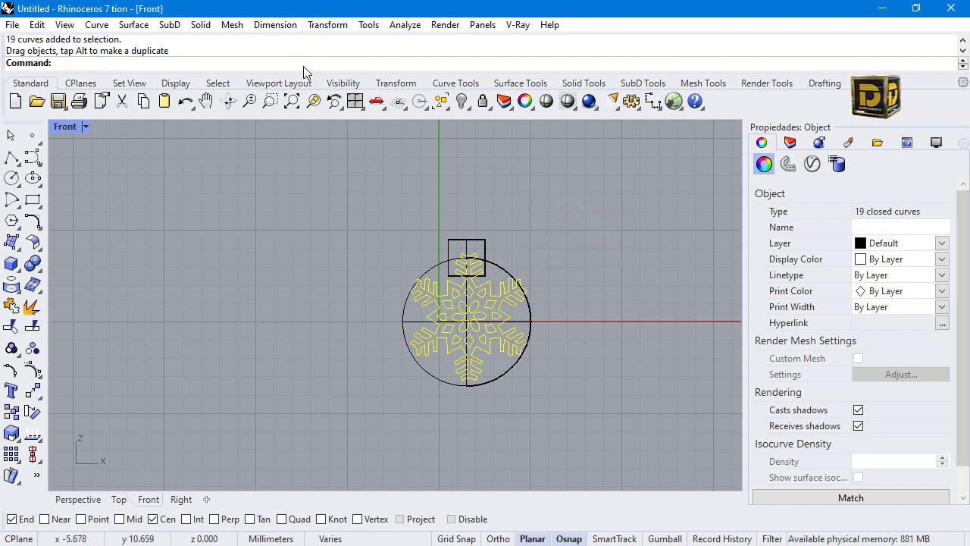
Scale the snowflake in 2D about its centre to about 0.75 so it fits within the sphere's outline.
left_click(275, 24)
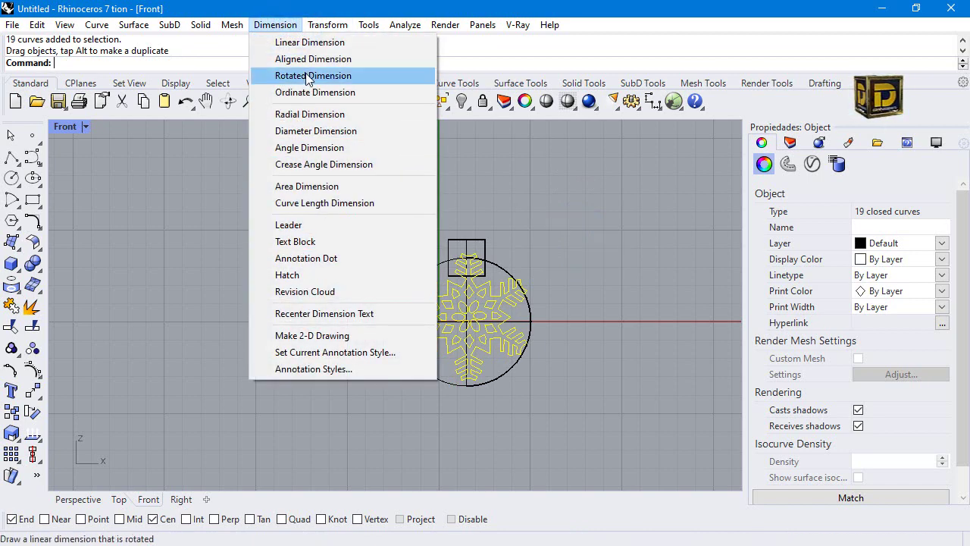
mouse_move(340, 25)
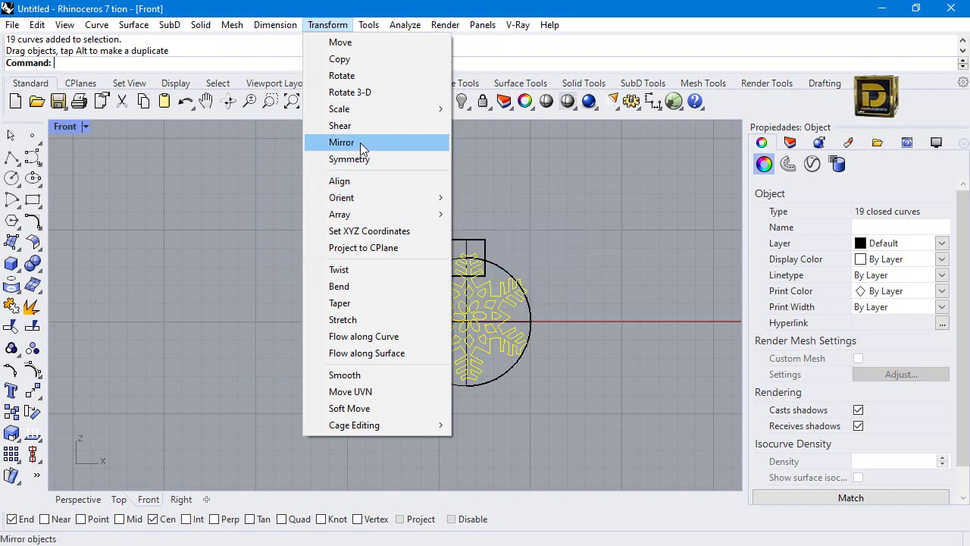
mouse_move(365, 111)
left_click(500, 130)
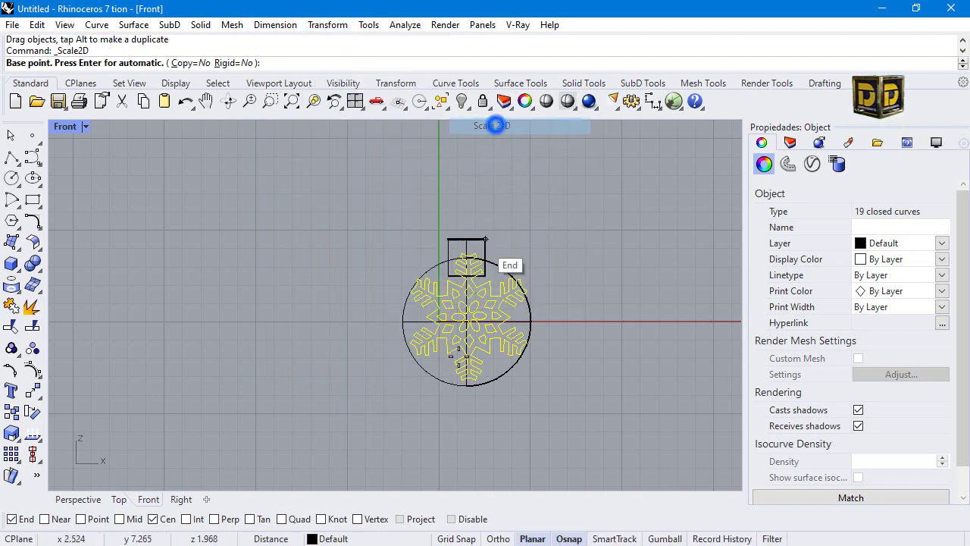
left_click(463, 324)
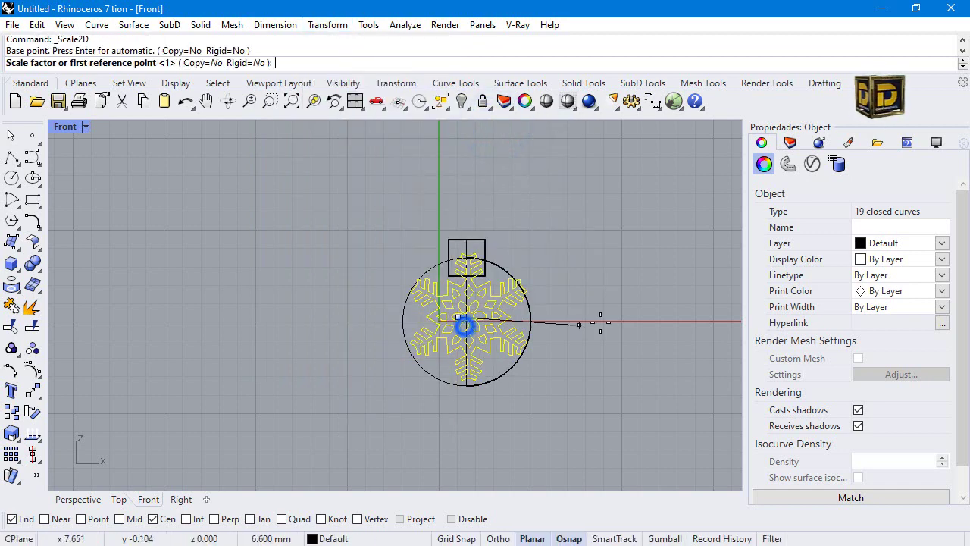
left_click(682, 316, "shift")
left_click(626, 313, "shift")
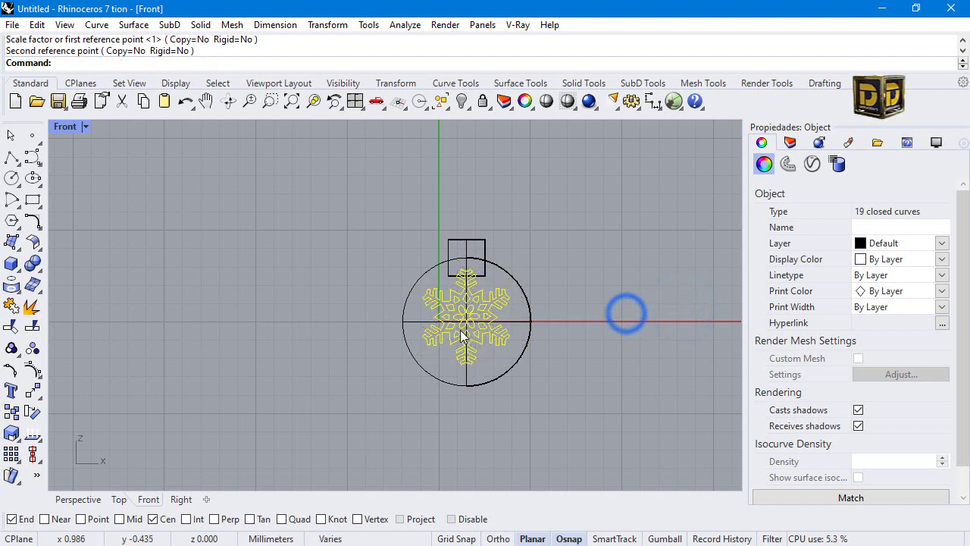
left_click_drag(470, 318, 470, 322)
left_click(602, 320)
Try a polar array of the snowflake's upper diamond about the sphere's centre, with 6 items over 360 degrees.
scroll(466, 319, "up", 5)
scroll(482, 318, "up", 3)
left_click(472, 293)
left_click(471, 293)
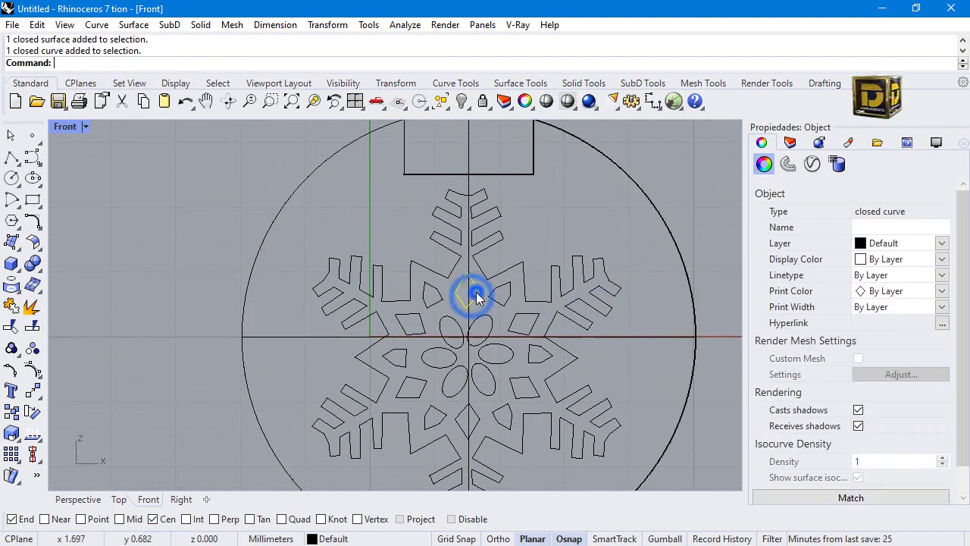
left_click(33, 391)
left_click(96, 441)
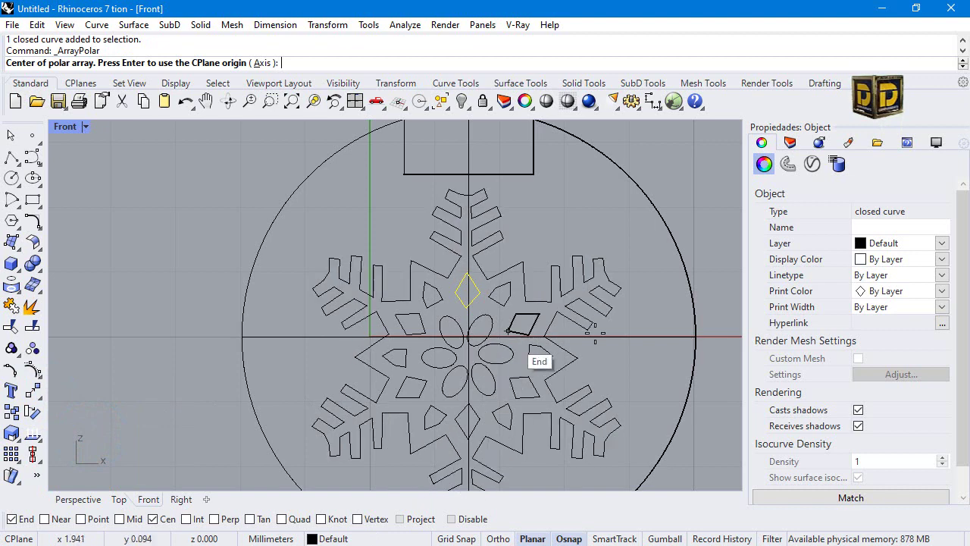
left_click(693, 303)
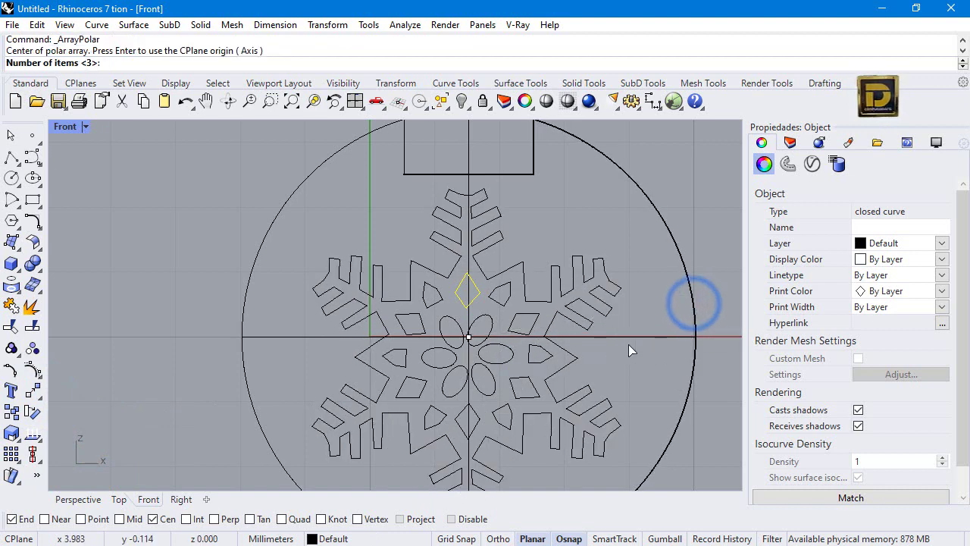
type("6")
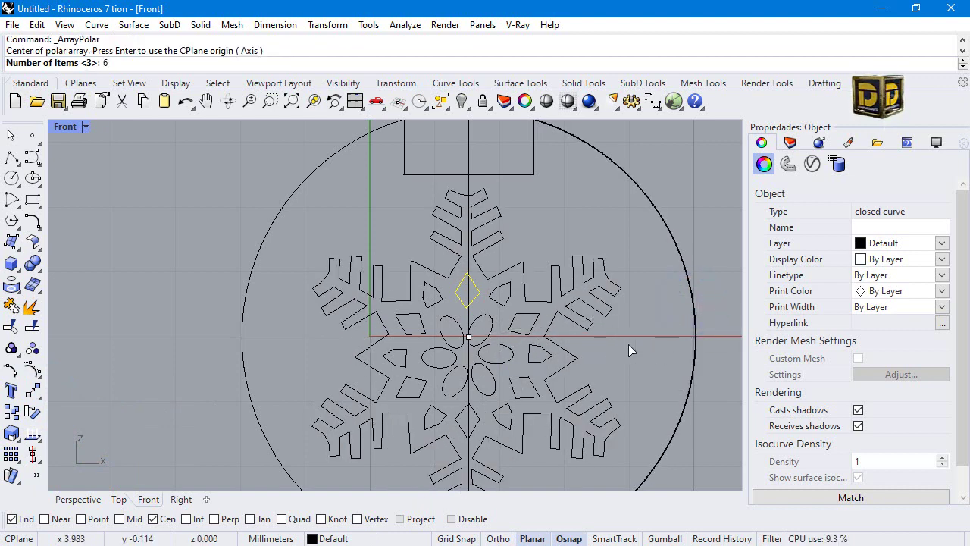
key("Return")
key("Return")
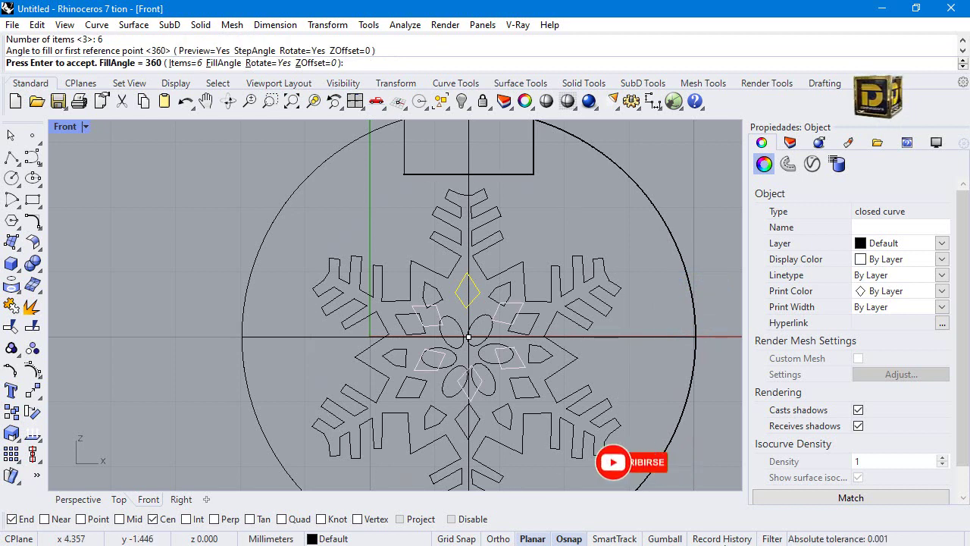
key("Return")
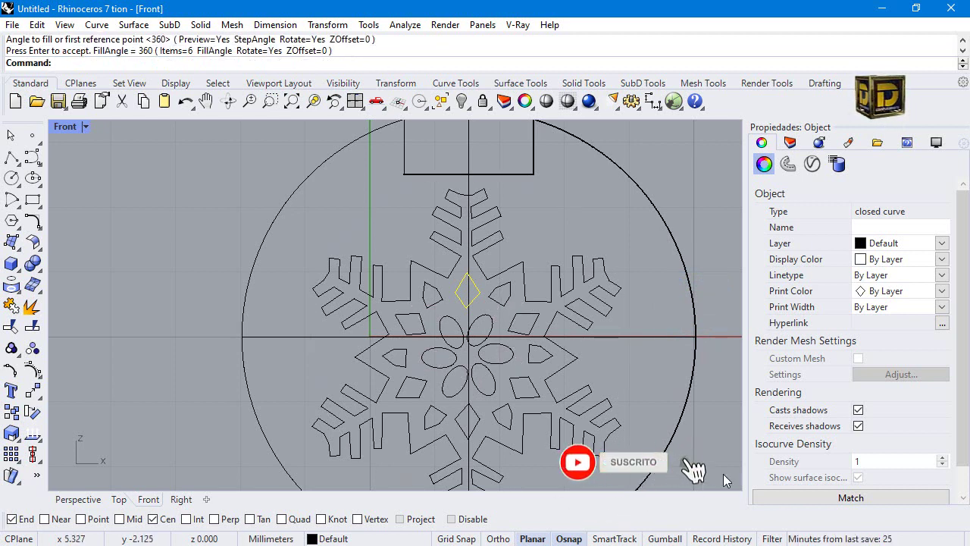
left_click(446, 386)
left_click(482, 368)
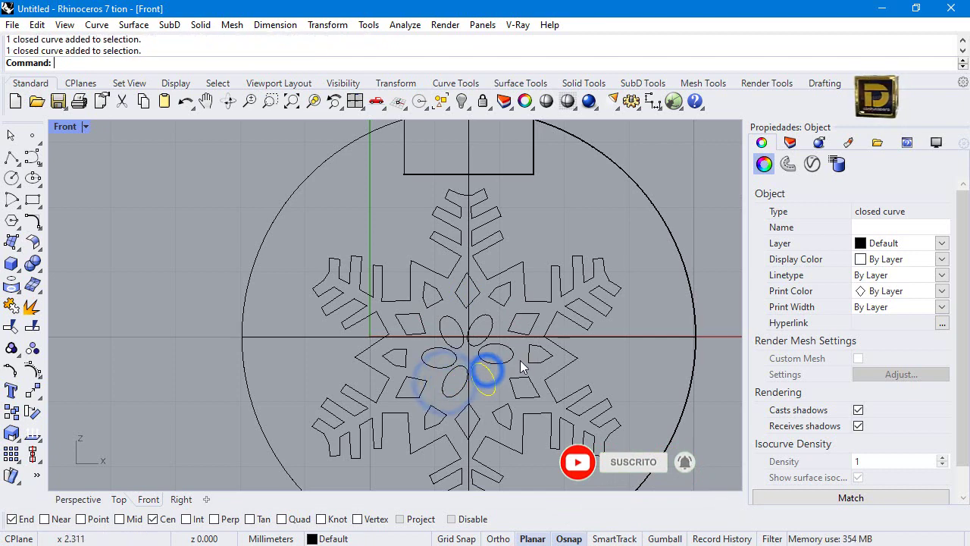
Hide the cap cylinder at the top of the sphere.
scroll(395, 322, "down", 5)
left_click(454, 205)
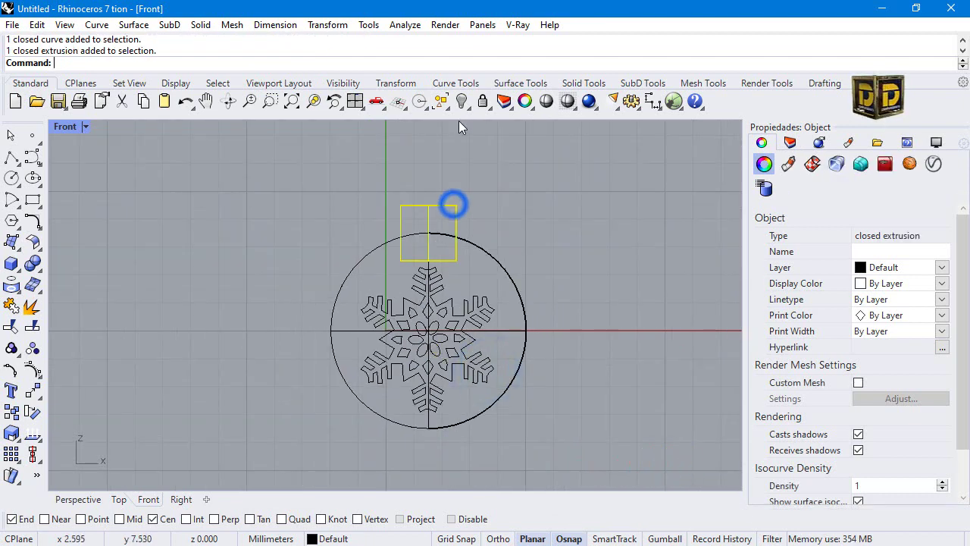
left_click(460, 101)
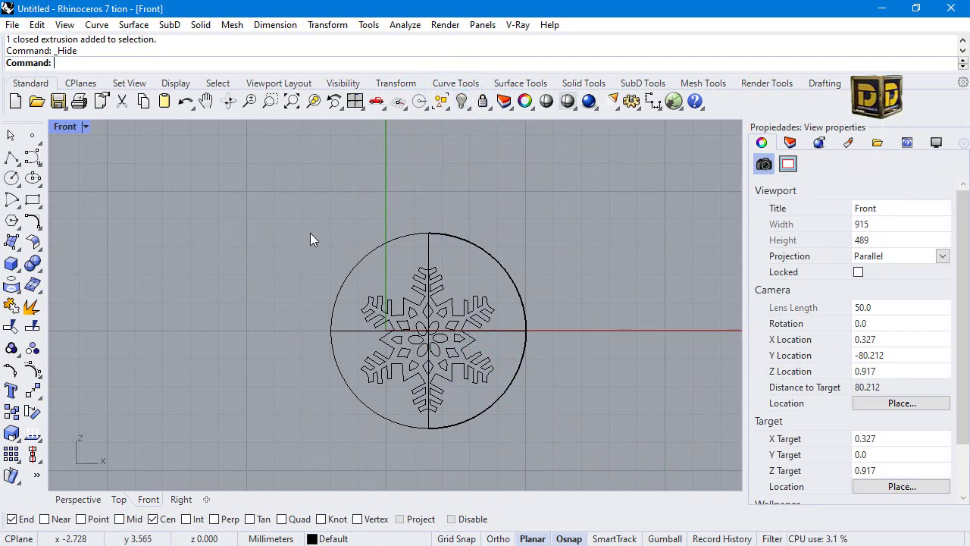
right_click(463, 101)
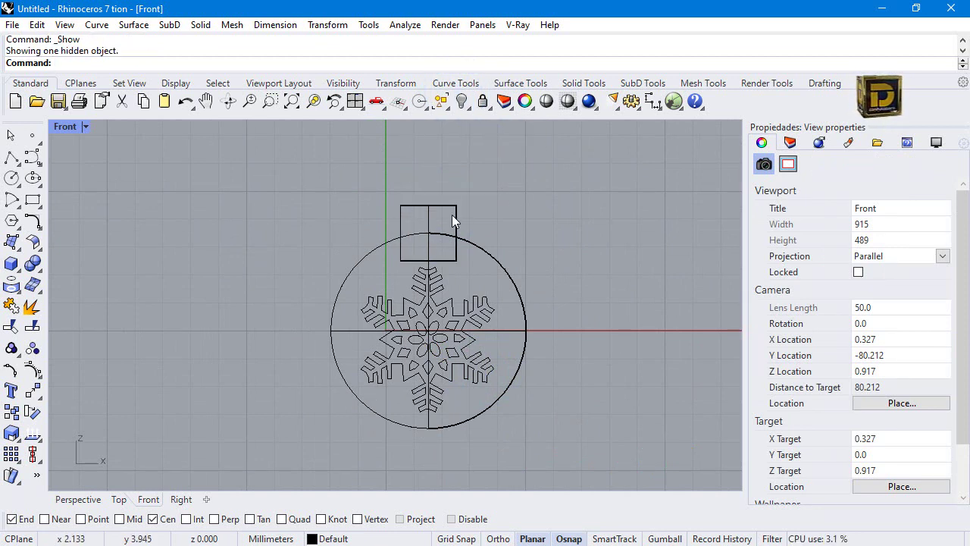
left_click(454, 218)
left_click(461, 101)
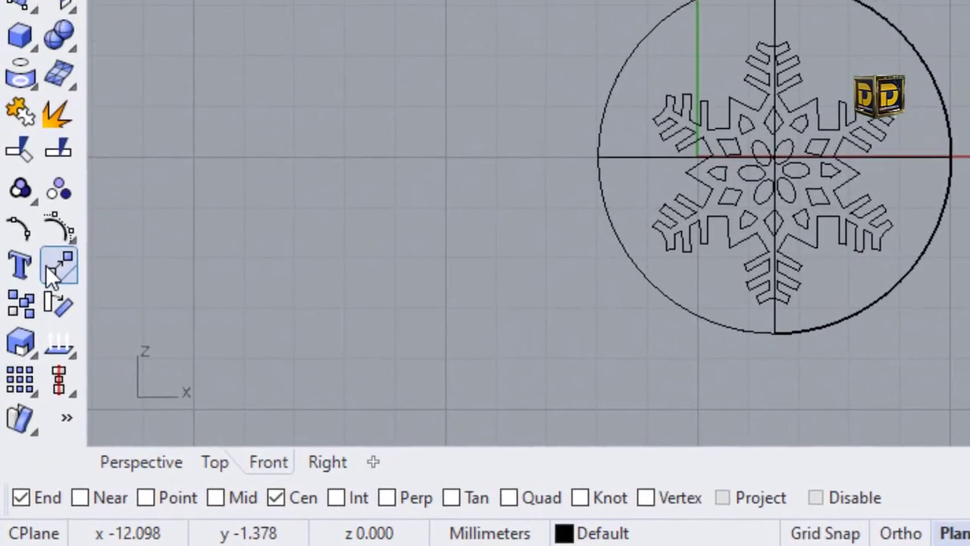
Create the text object "Feliz Navidad" as curves in Ink Free, 0.5 mm high, and place it just above the sphere.
left_click(11, 390)
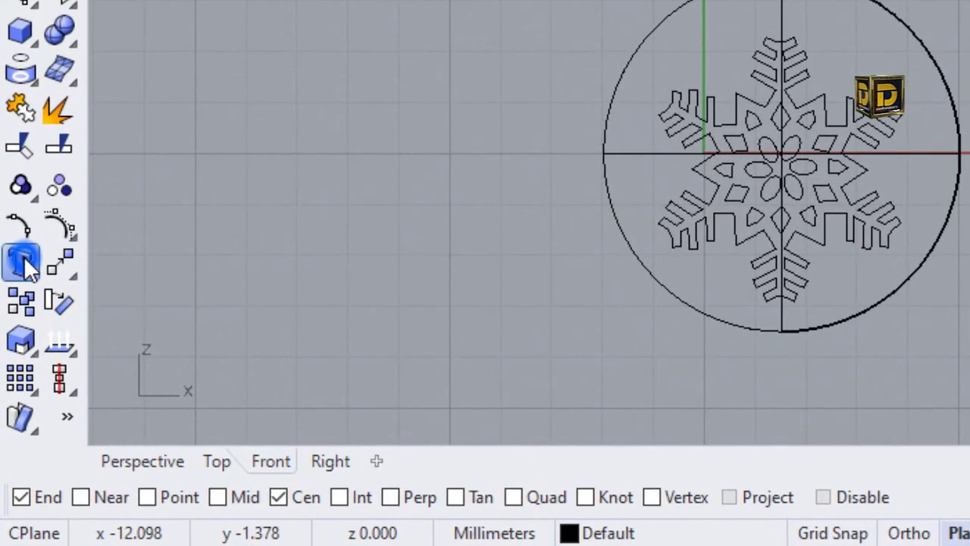
left_click(549, 219)
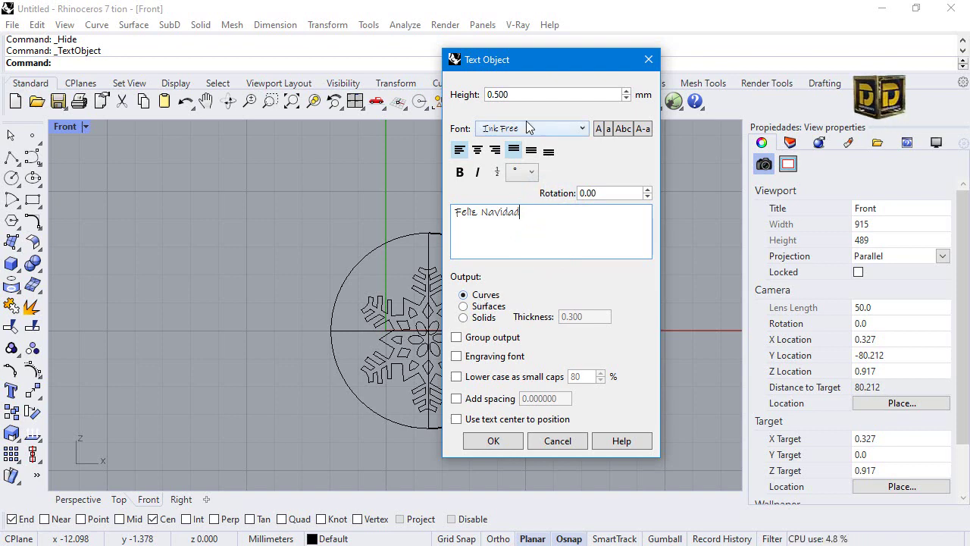
left_click(496, 439)
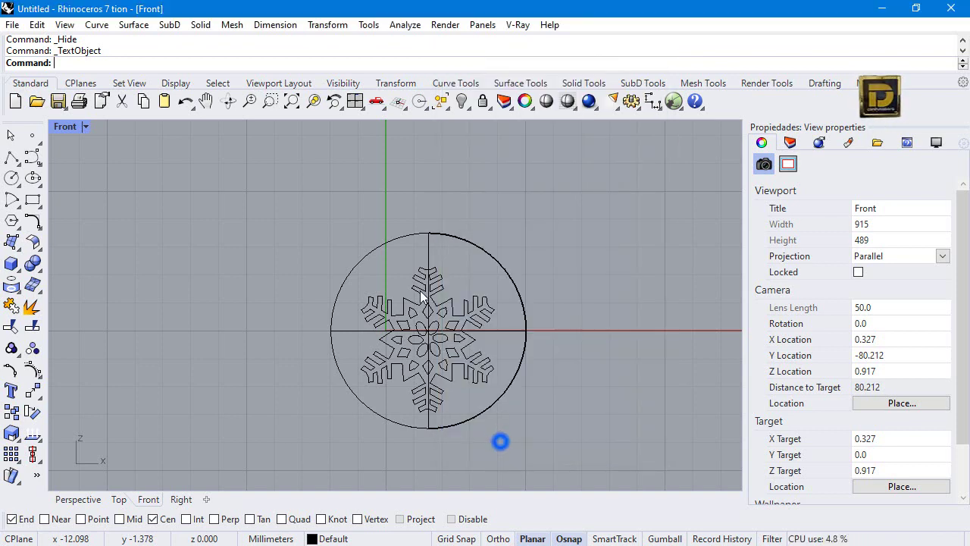
scroll(389, 244, "up", 5)
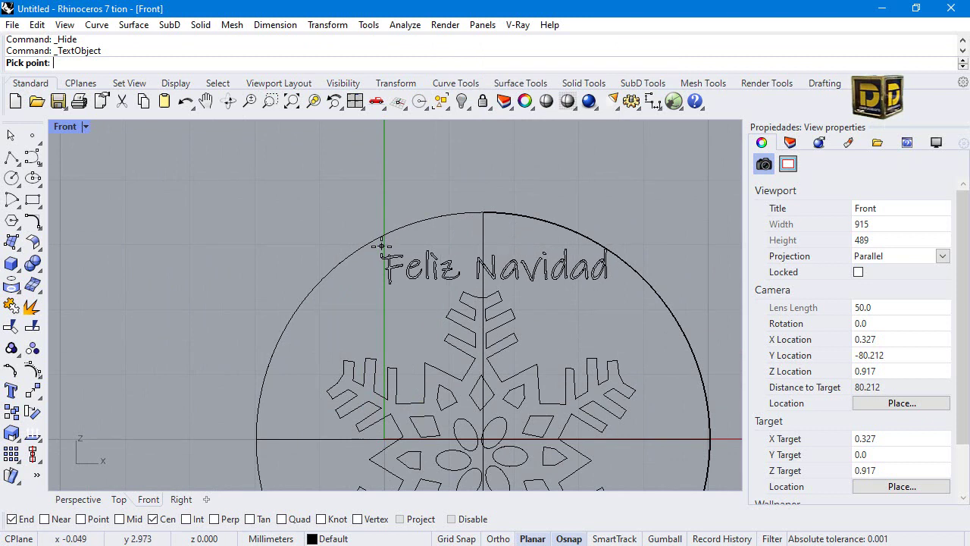
left_click(361, 164)
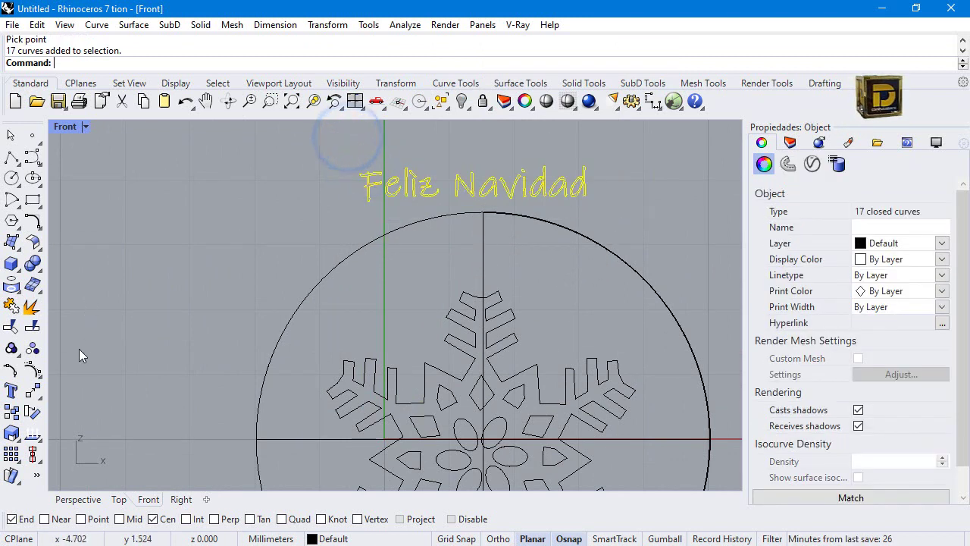
Scale the "Feliz Navidad" curves down in 2D and move them inside the sphere's outline, above the snowflake.
left_click(30, 440)
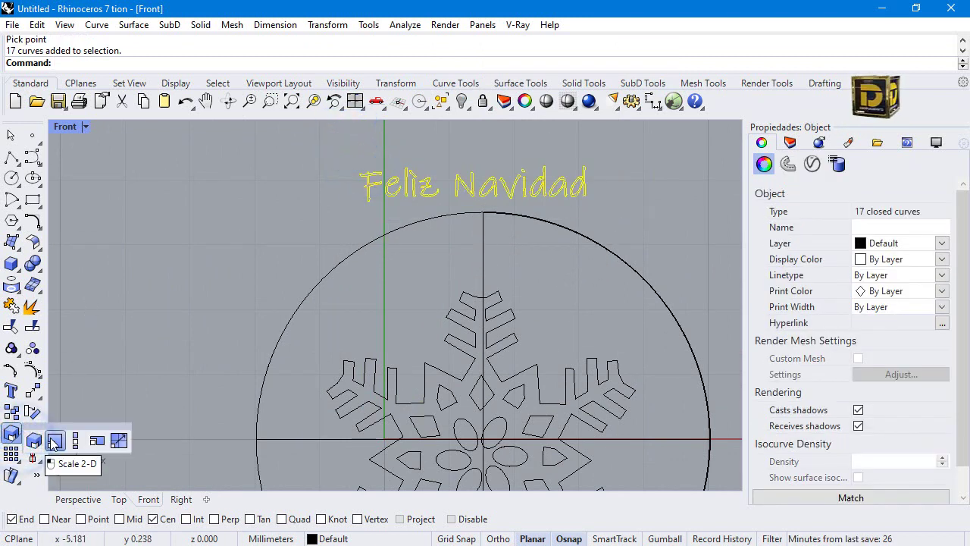
left_click(50, 436)
left_click(417, 186)
left_click(674, 193)
left_click(607, 195)
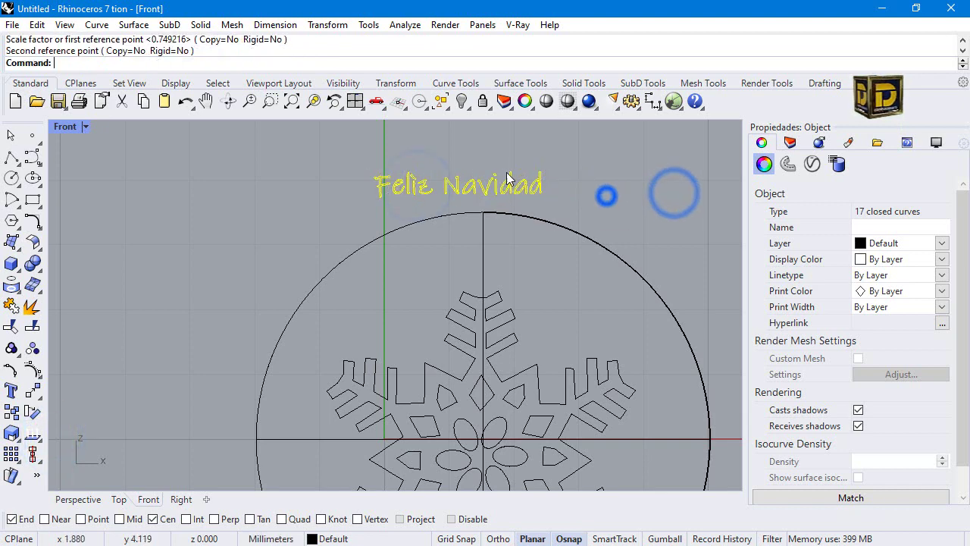
left_click_drag(501, 188, 503, 264)
scroll(458, 212, "down", 5)
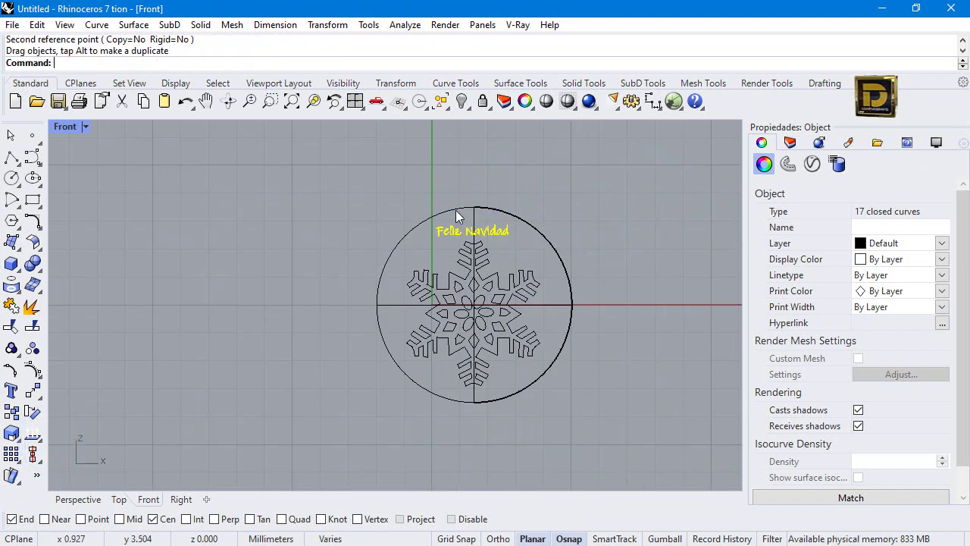
left_click_drag(468, 338, 473, 348)
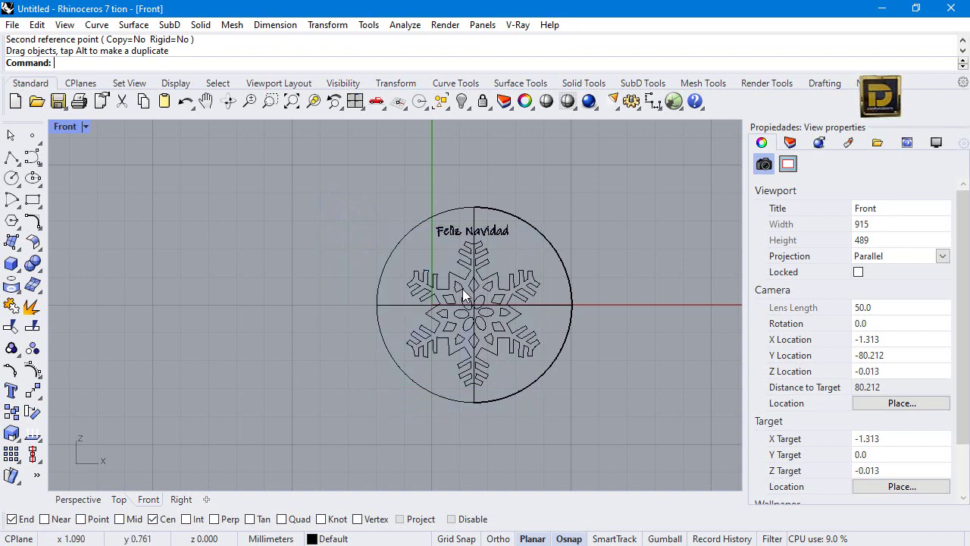
Project the "Feliz Navidad" curves onto the sphere in the Front view, deleting the input curves.
left_click_drag(506, 227, 506, 228)
scroll(473, 394, "up", 4)
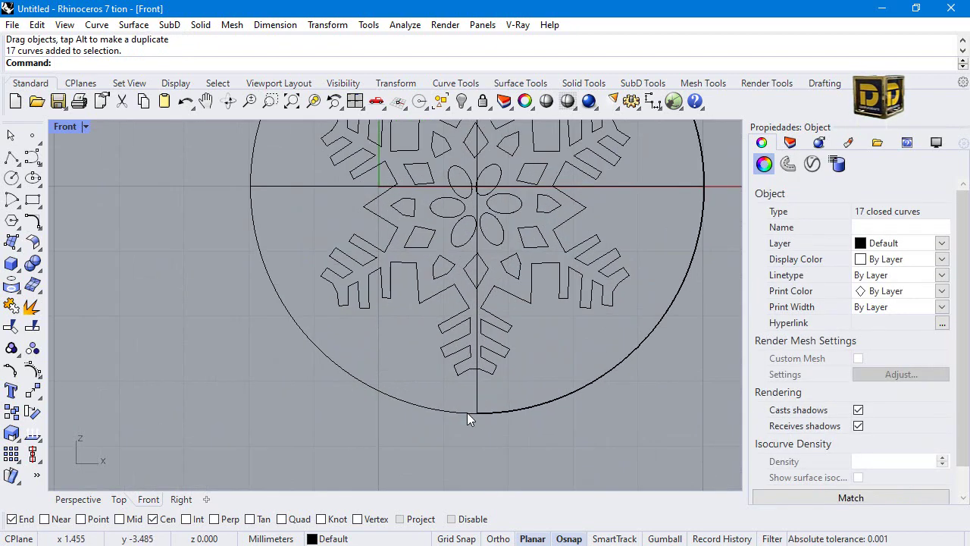
scroll(480, 385, "down", 4)
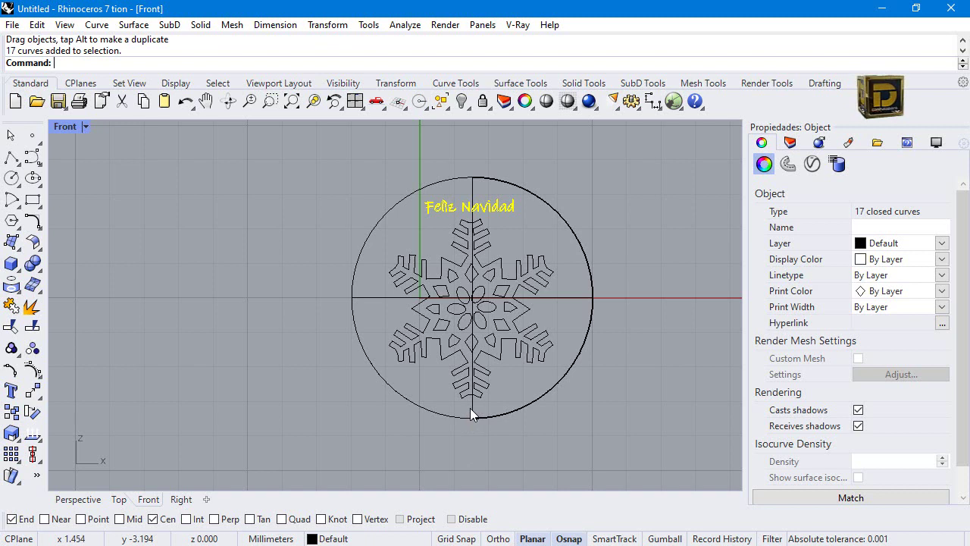
left_click_drag(371, 162, 589, 232)
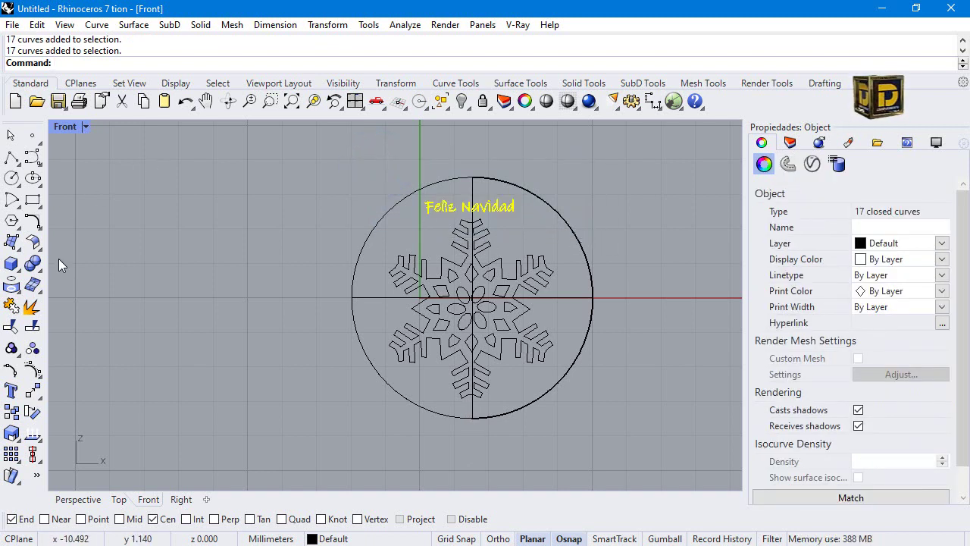
left_click(12, 284)
left_click(473, 189)
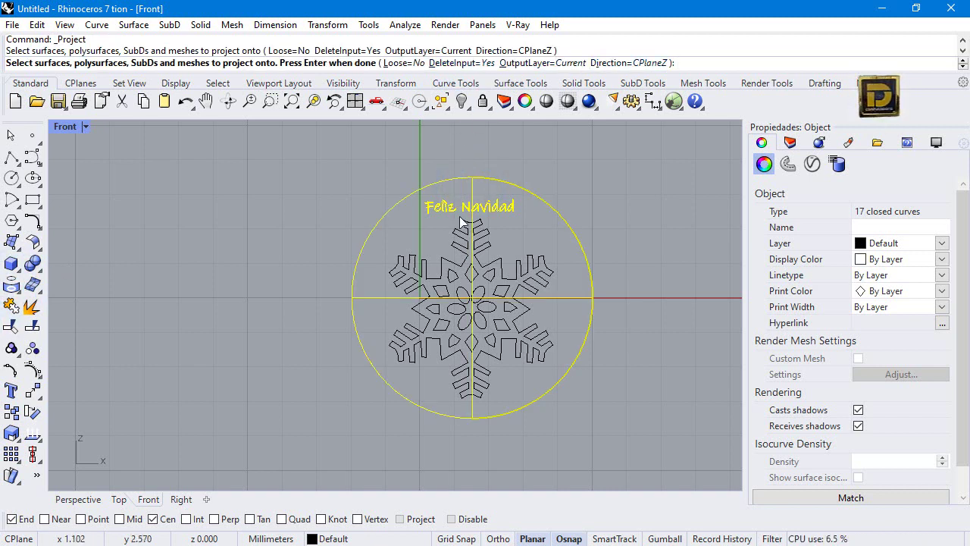
right_click(404, 170)
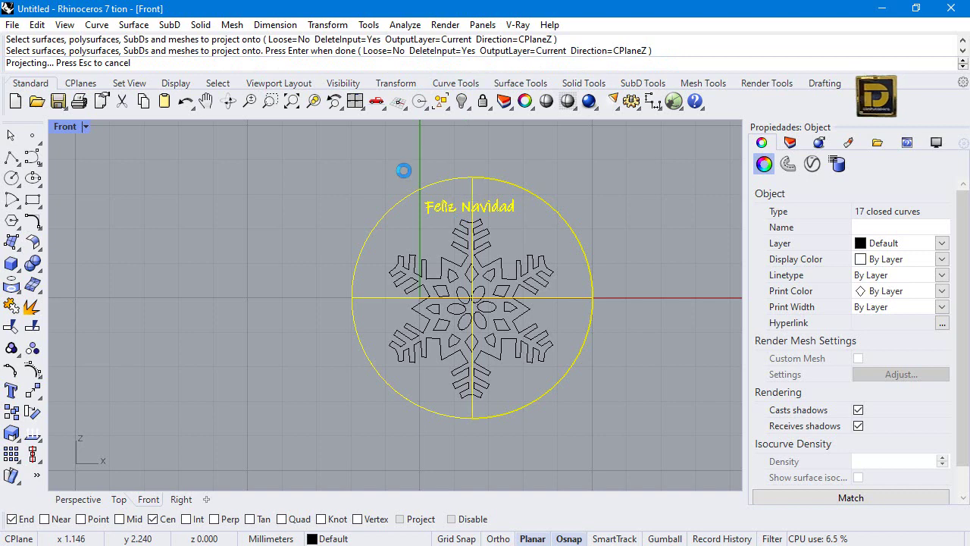
Return to the four-viewport layout and set the Perspective view to Shaded display.
double_click(67, 127)
left_click(324, 184)
left_click(455, 130)
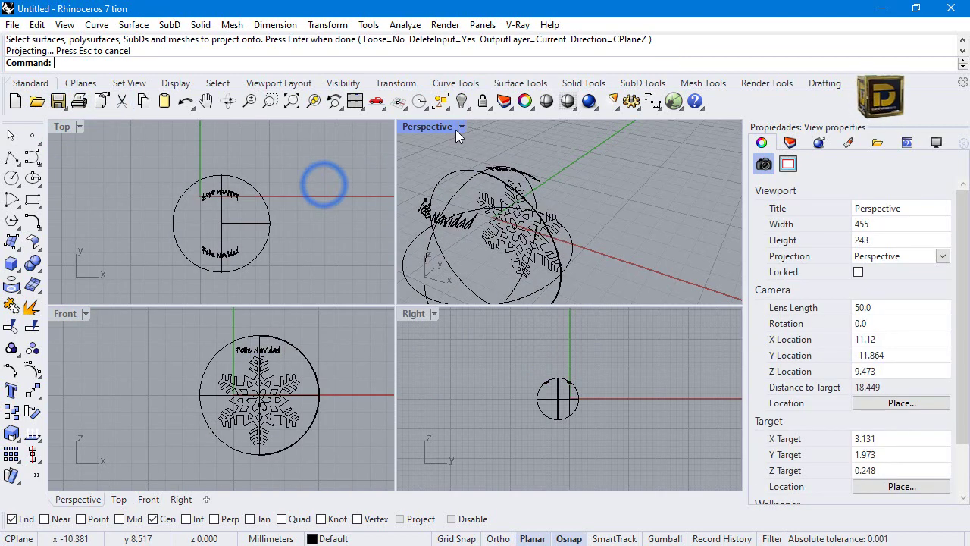
left_click(460, 127)
left_click(488, 79)
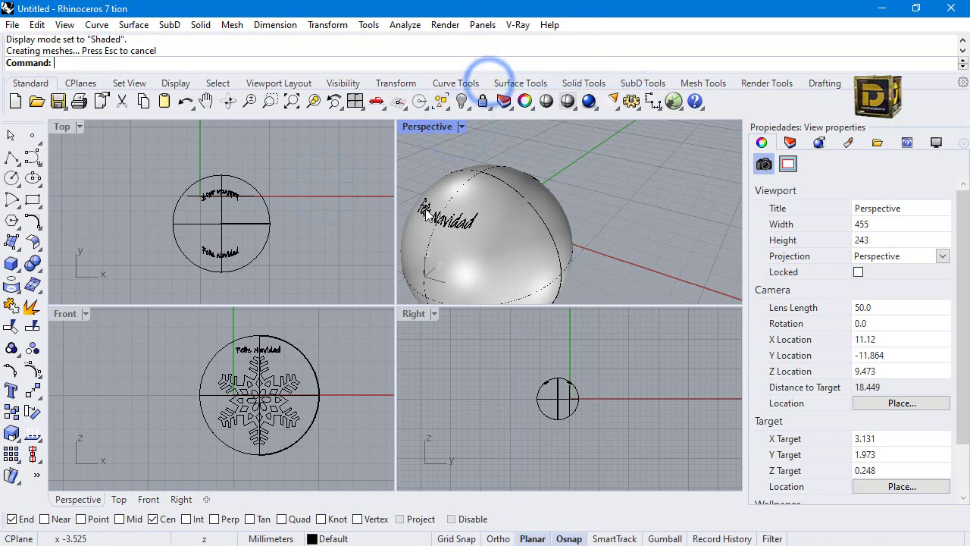
Shade the Top view and delete the mirrored "Feliz Navidad" curves projected onto the back of the sphere.
scroll(426, 216, "up", 3)
scroll(535, 184, "down", 5)
right_click(304, 169)
mouse_move(508, 205)
right_mouse_down()
mouse_move(523, 210)
mouse_move(688, 124)
mouse_move(469, 156)
right_mouse_up()
left_click_drag(86, 149, 195, 201)
left_click(113, 151)
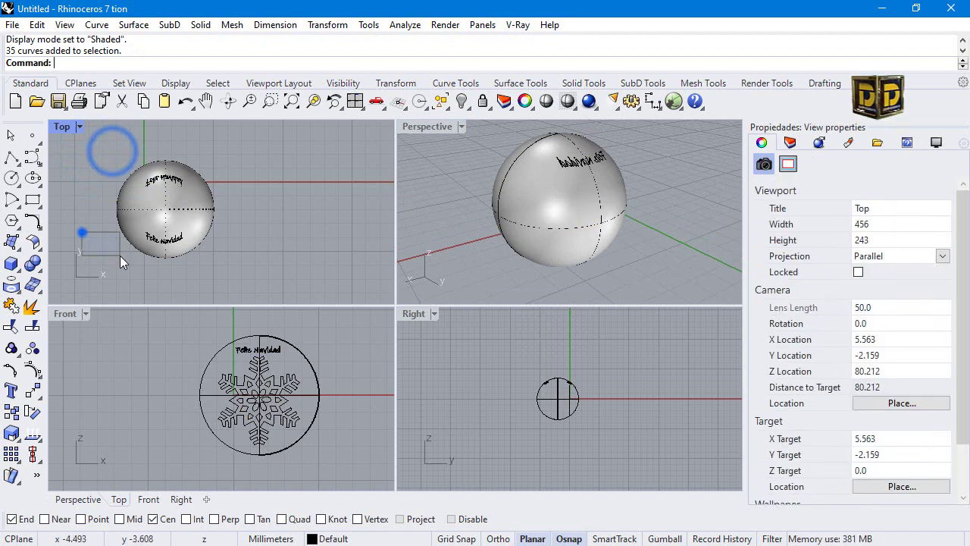
left_click_drag(84, 231, 197, 272)
left_click_drag(104, 163, 189, 194)
left_click(328, 309)
left_click(605, 370)
key("ctrl+z")
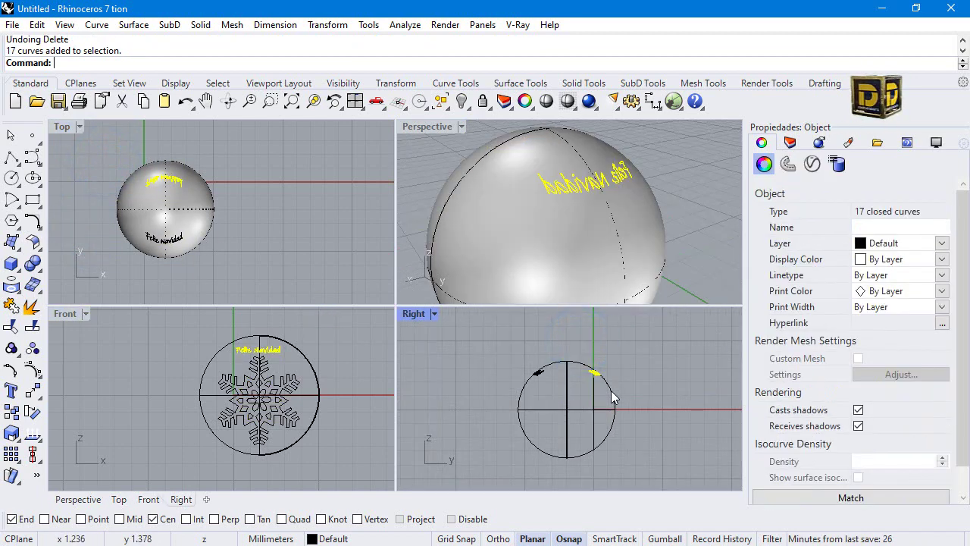
key("Delete")
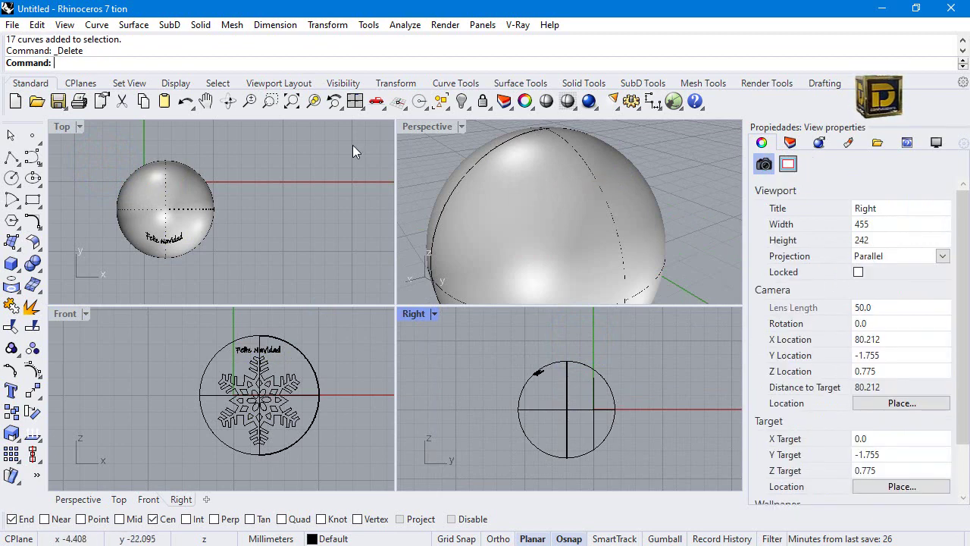
Hide the sphere so only the lettering and snowflake curves are left in view.
scroll(531, 176, "down", 5)
key("ctrl+alt+s")
left_click(549, 201)
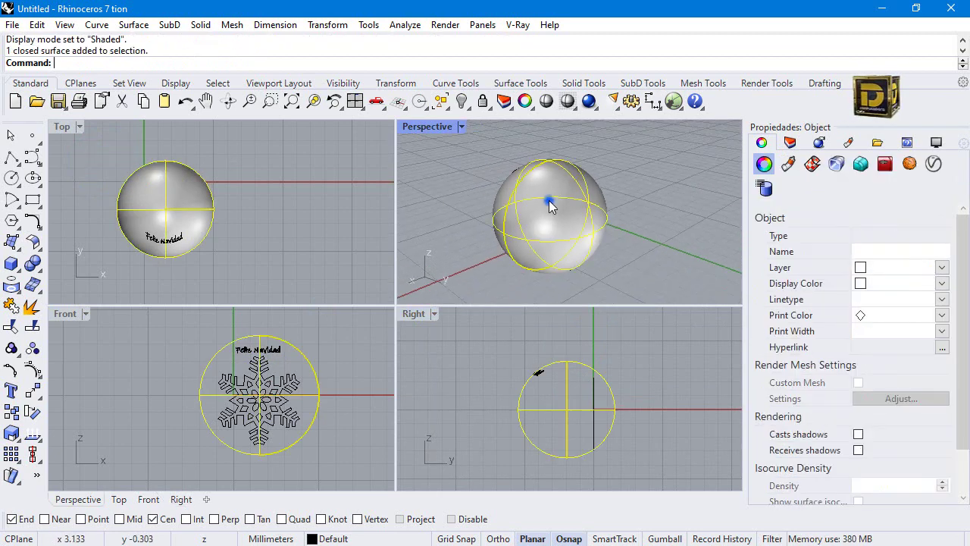
left_click(461, 101)
Maximize the Perspective view and create a patch surface through the curves of the word "Feliz".
scroll(524, 157, "up", 5)
left_click_drag(489, 156, 555, 195)
left_click(463, 173)
double_click(427, 127)
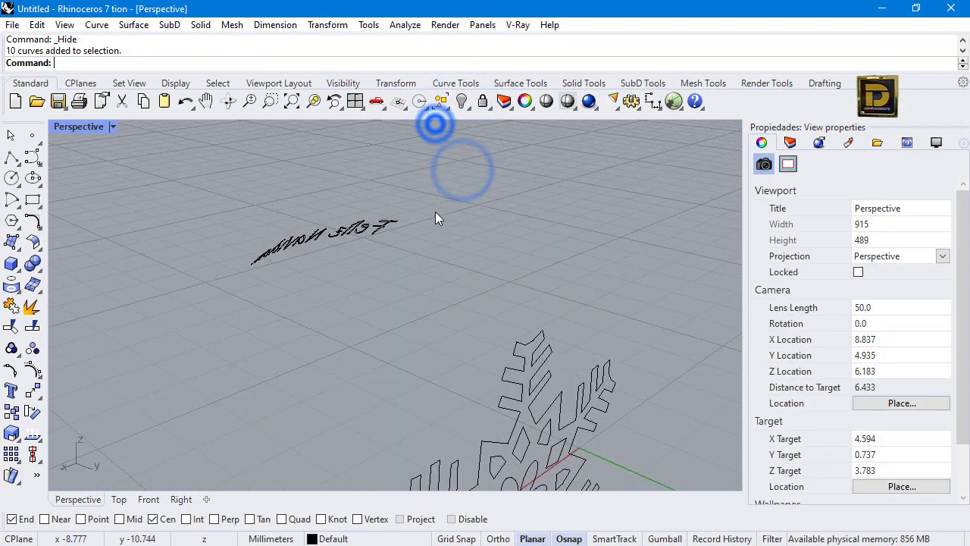
scroll(435, 212, "down", 5)
right_click_drag(262, 247, 252, 352)
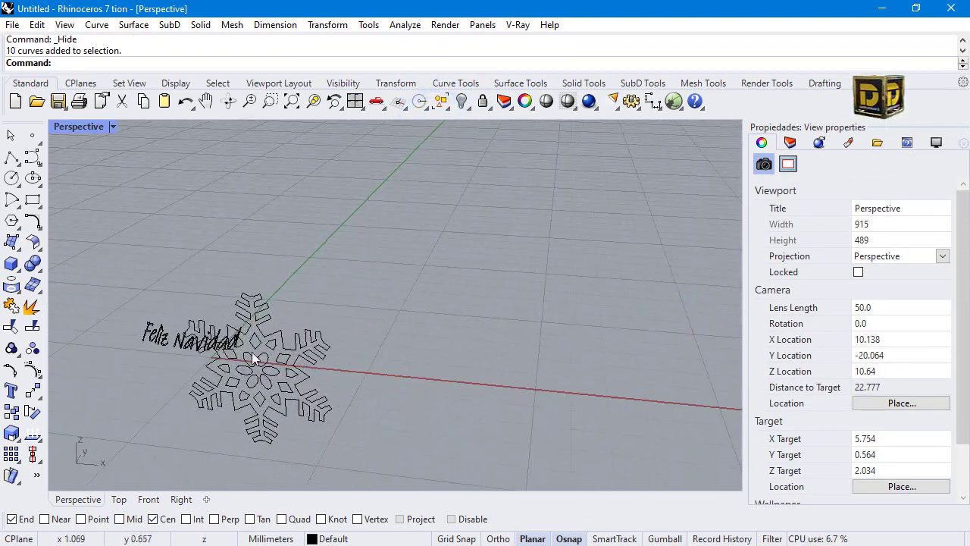
right_click(275, 387)
right_click_drag(275, 388, 93, 246)
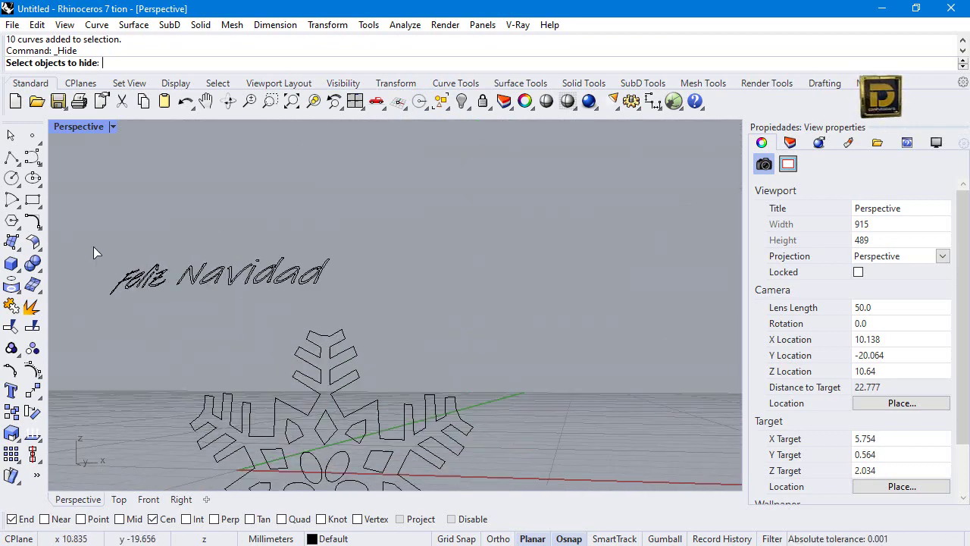
left_click_drag(157, 307, 159, 309)
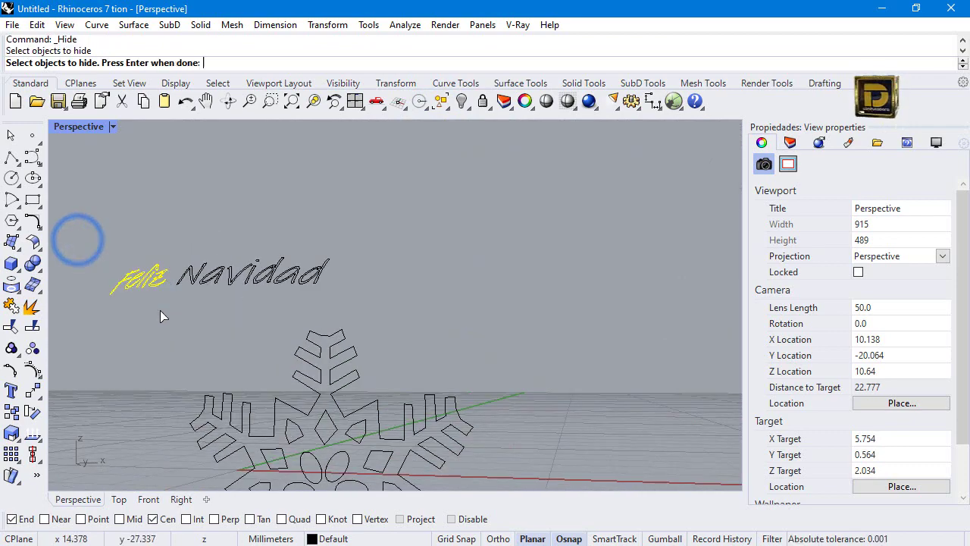
left_click(11, 241)
left_click(138, 245)
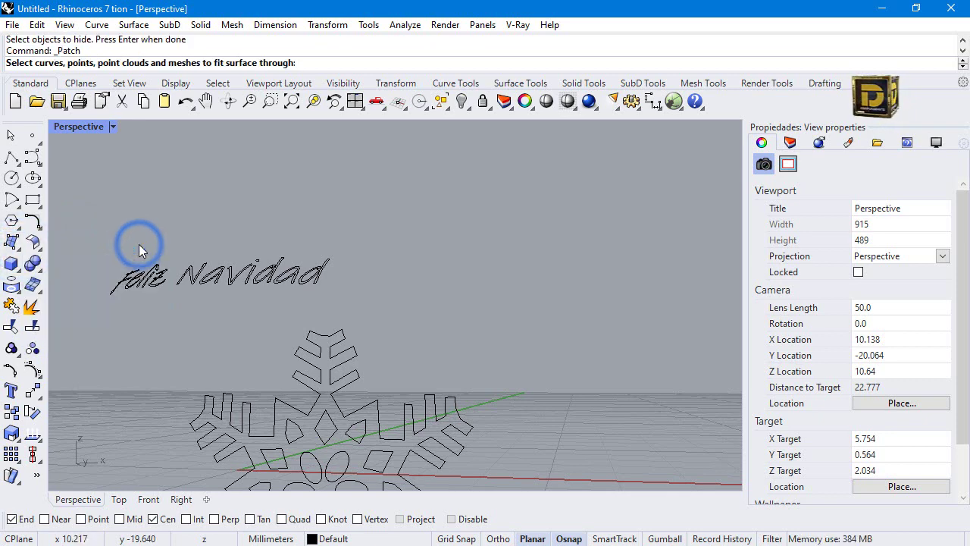
right_click(213, 351)
Create a second patch surface through the 10 curves of the word "Navidad".
scroll(226, 290, "up", 2)
left_click_drag(162, 223, 422, 335)
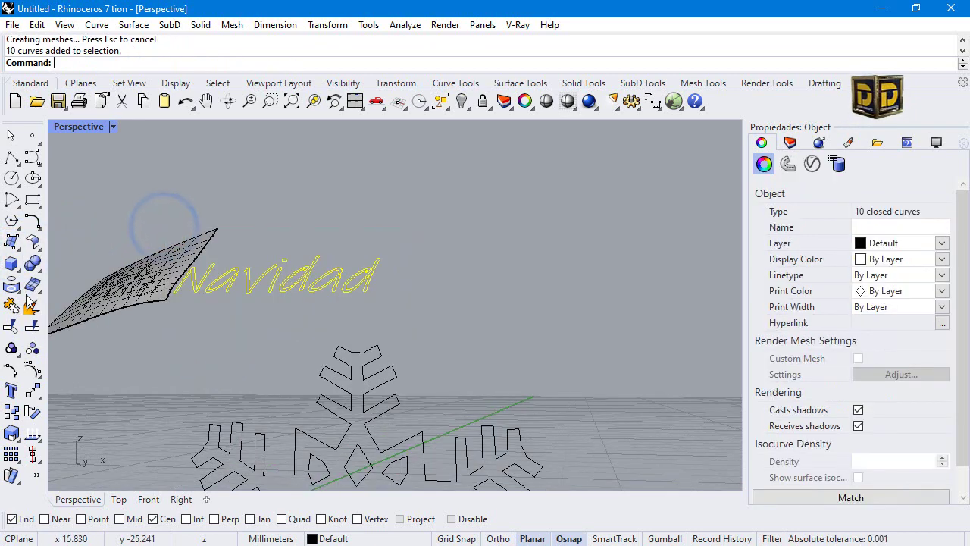
left_click(11, 241)
left_click(136, 245)
key("Return")
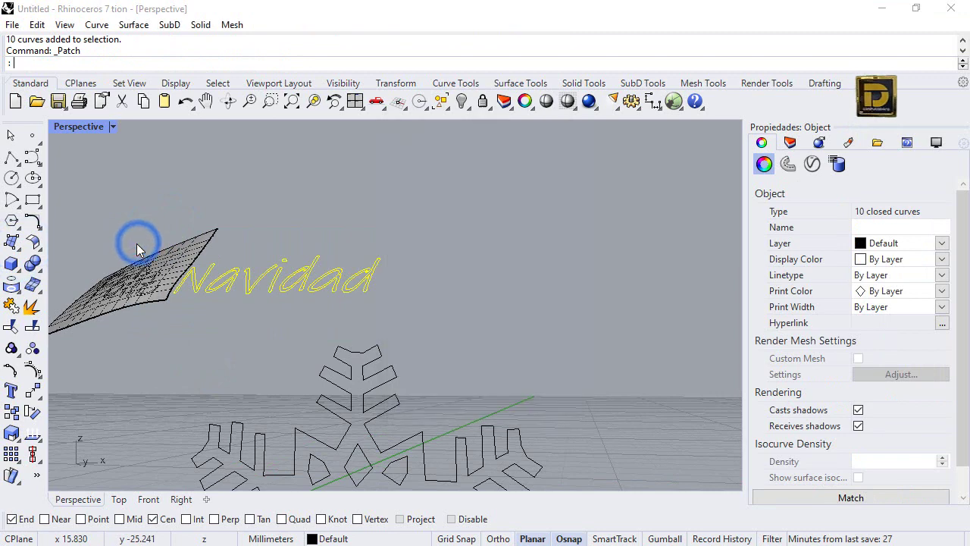
left_click(249, 322)
scroll(248, 322, "down", 4)
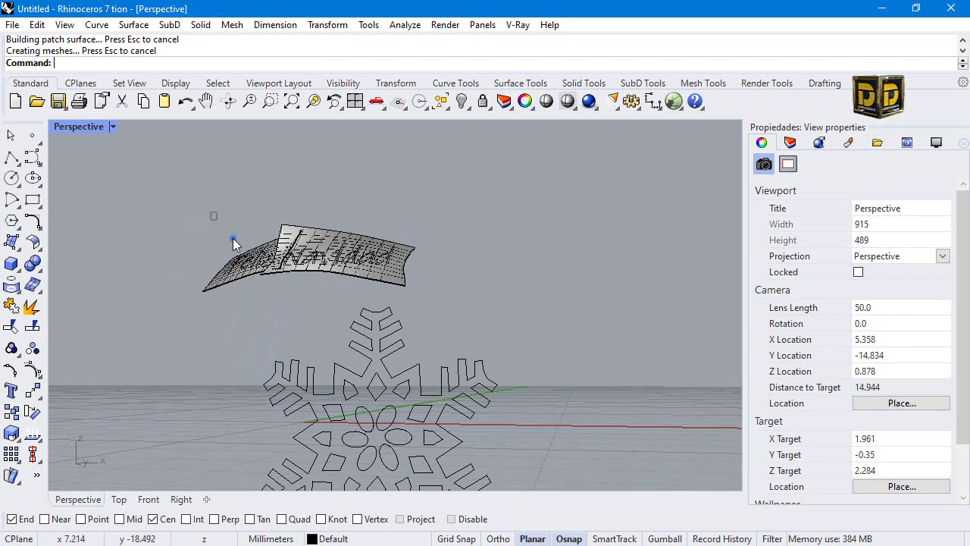
Trim both patch surfaces with the "Feliz Navidad" curves, removing the surface outside the letters.
left_click_drag(211, 213, 404, 316)
scroll(302, 261, "up", 3)
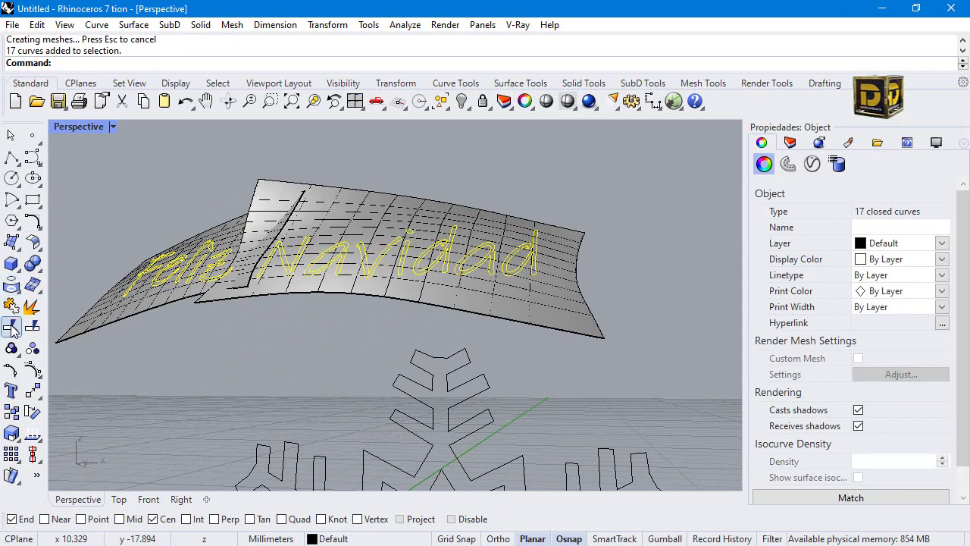
left_click(11, 326)
left_click(397, 216)
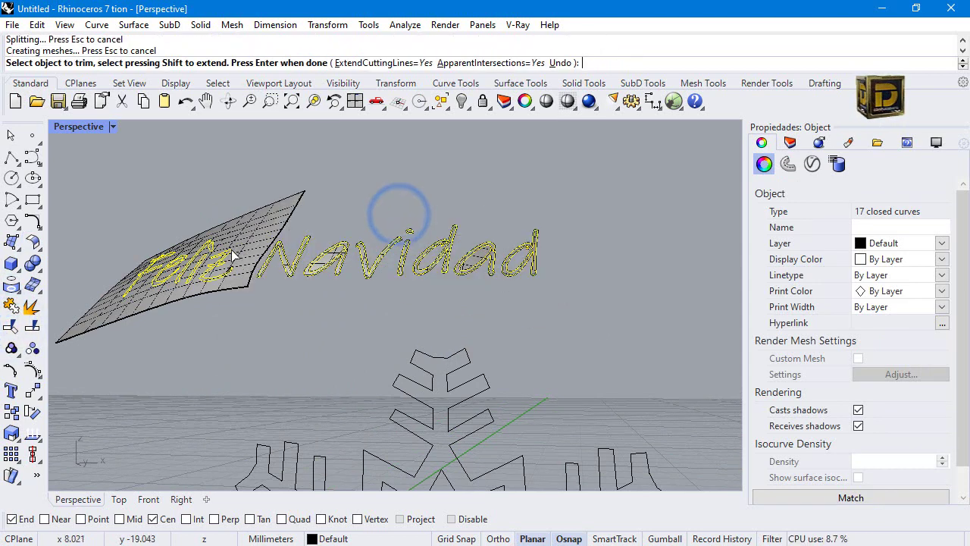
left_click(259, 225)
Trim away the leftover surface inside the closed loops of the "Feliz Navidad" letters and finish the trim.
scroll(325, 265, "up", 5)
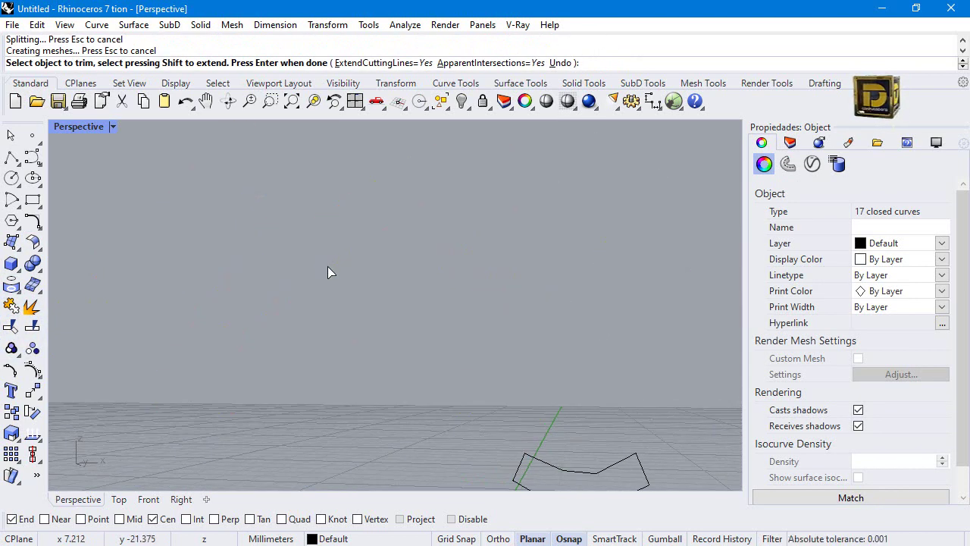
scroll(337, 270, "down", 5)
left_click(336, 270)
scroll(440, 281, "up", 6)
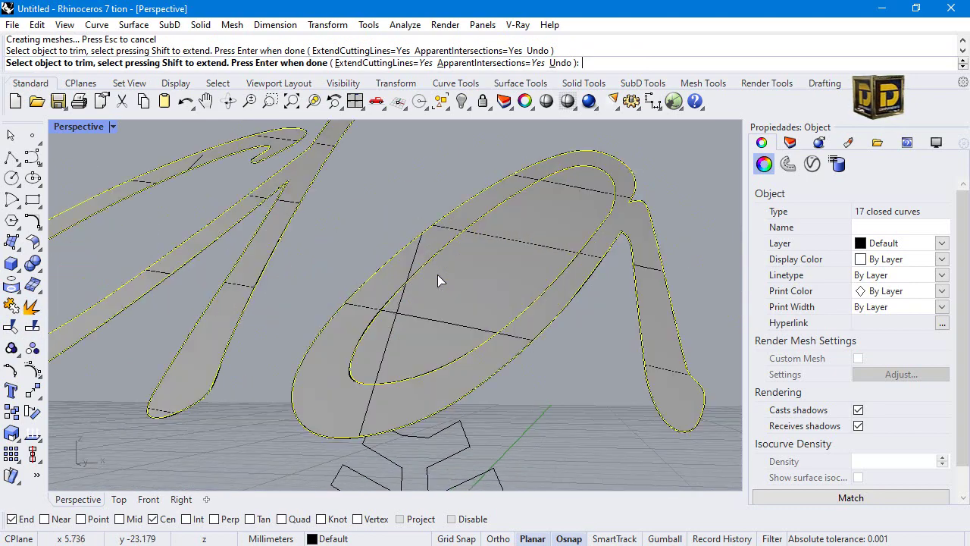
left_click(444, 280)
scroll(444, 281, "down", 5)
scroll(234, 271, "up", 4)
scroll(245, 227, "up", 3)
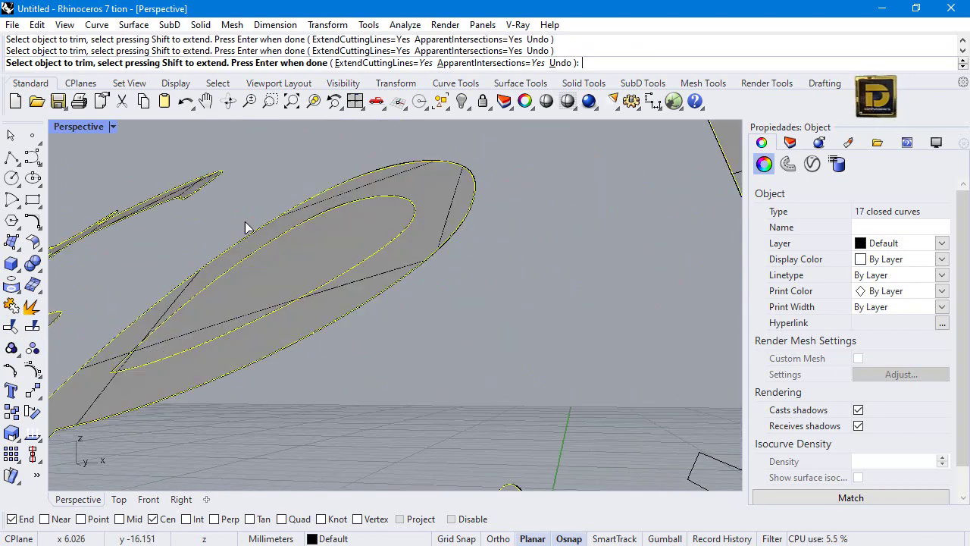
left_click(282, 270)
scroll(282, 269, "down", 5)
scroll(280, 220, "up", 2)
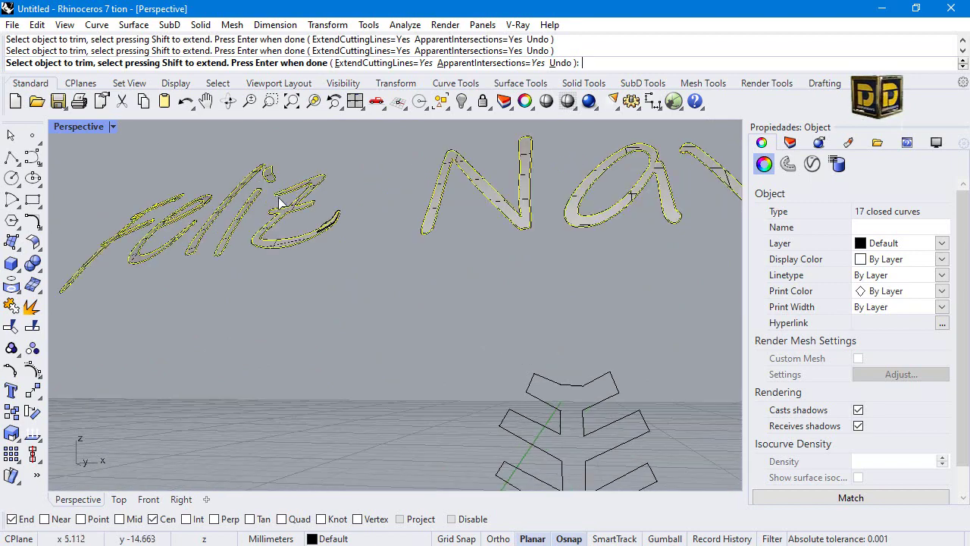
scroll(279, 194, "up", 2)
scroll(273, 182, "down", 5)
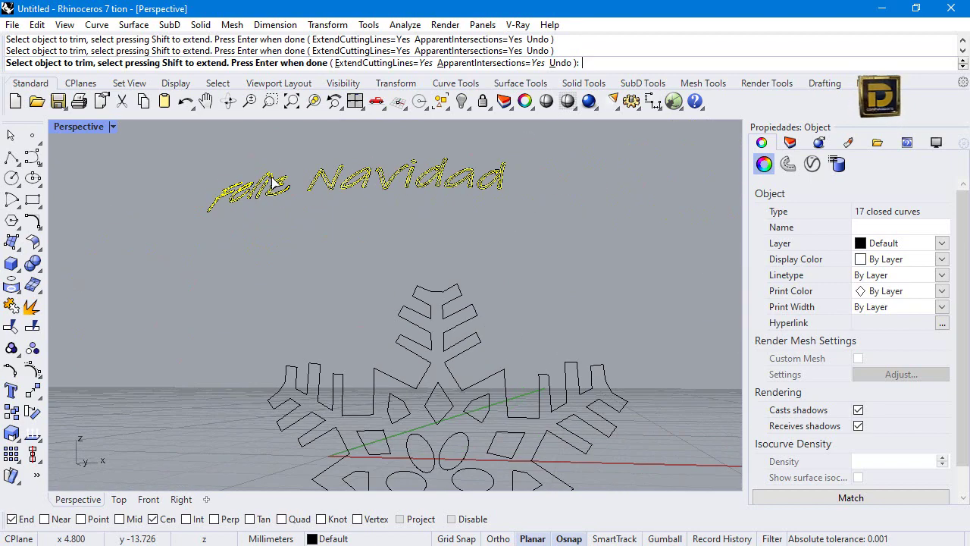
scroll(504, 179, "up", 2)
scroll(422, 169, "up", 2)
scroll(473, 192, "down", 5)
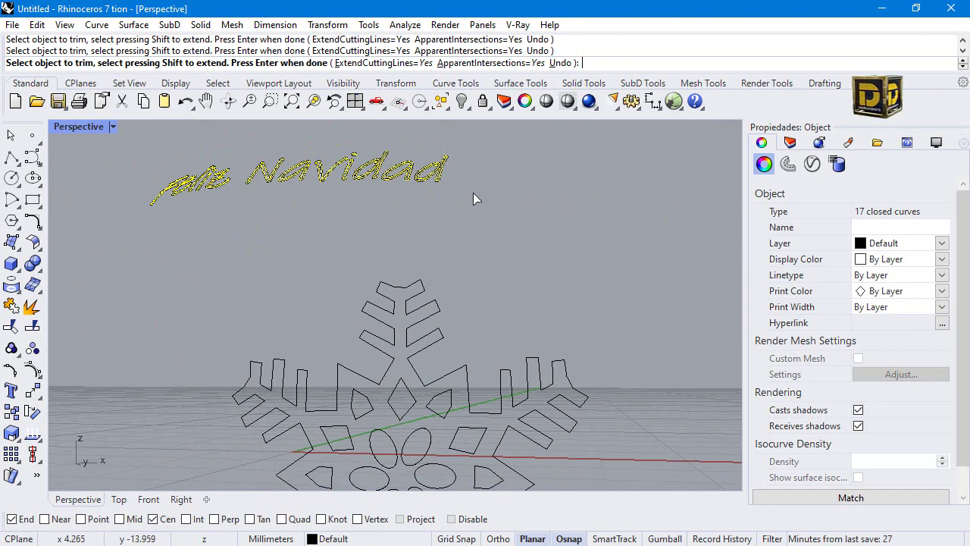
key("Return")
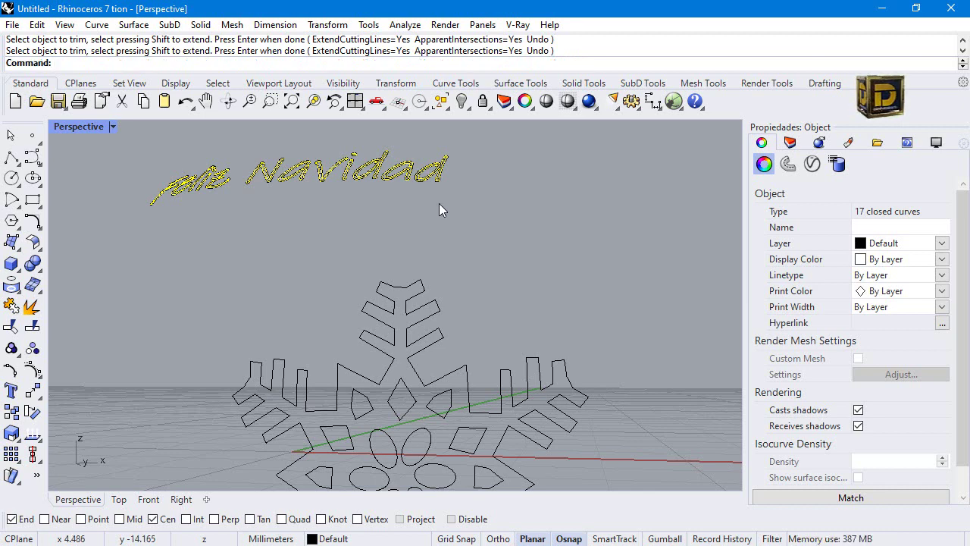
Show the hidden sphere and cap cylinder again and return to the four-viewport layout.
left_click(413, 310)
right_click(461, 101)
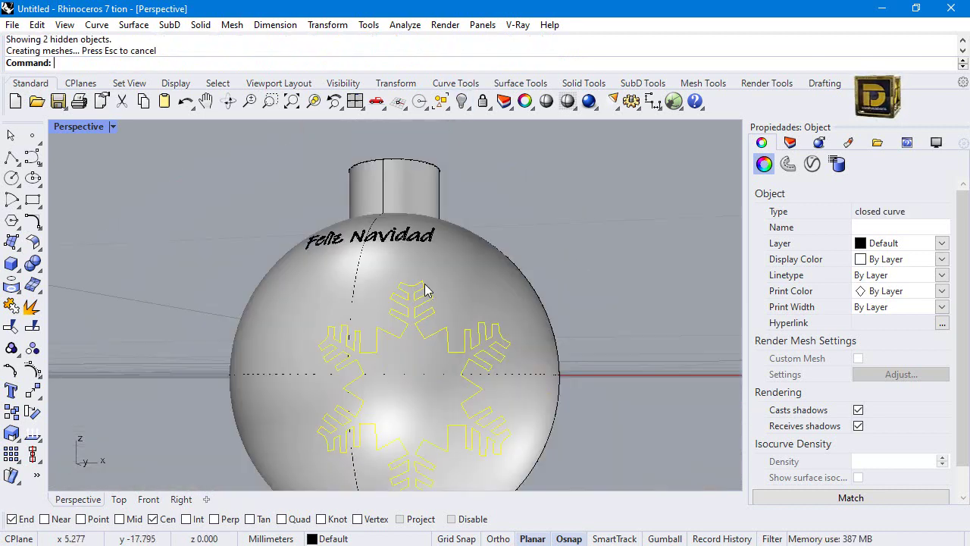
double_click(79, 127)
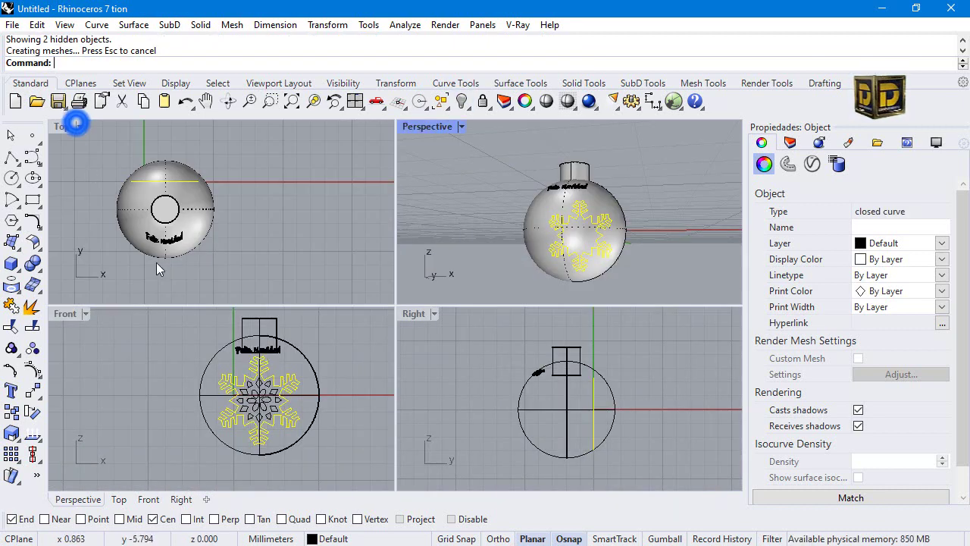
Project all 19 snowflake curves onto the sphere in the Front view, leaving the lettering surface out of the selection.
left_click_drag(175, 379, 265, 442)
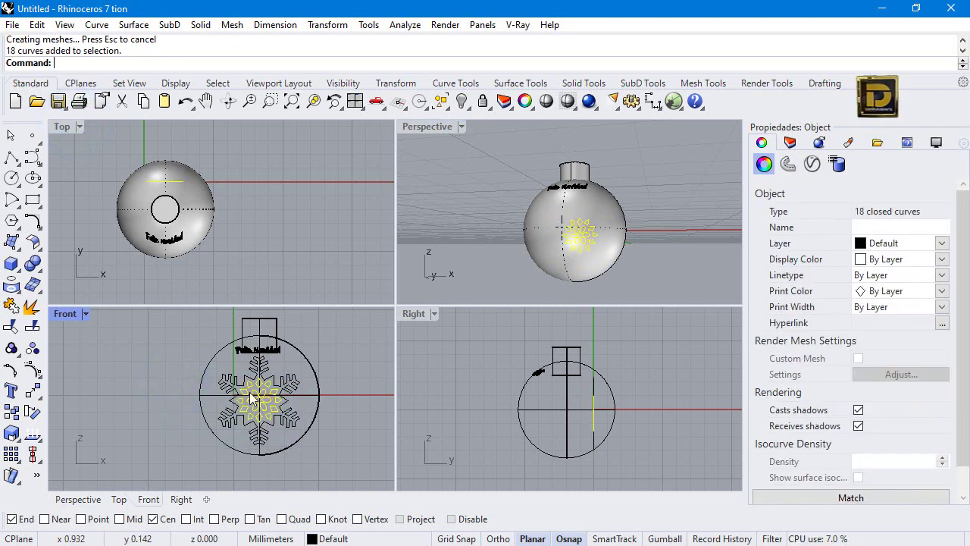
left_click_drag(179, 350, 304, 452, "shift")
scroll(240, 355, "up", 3)
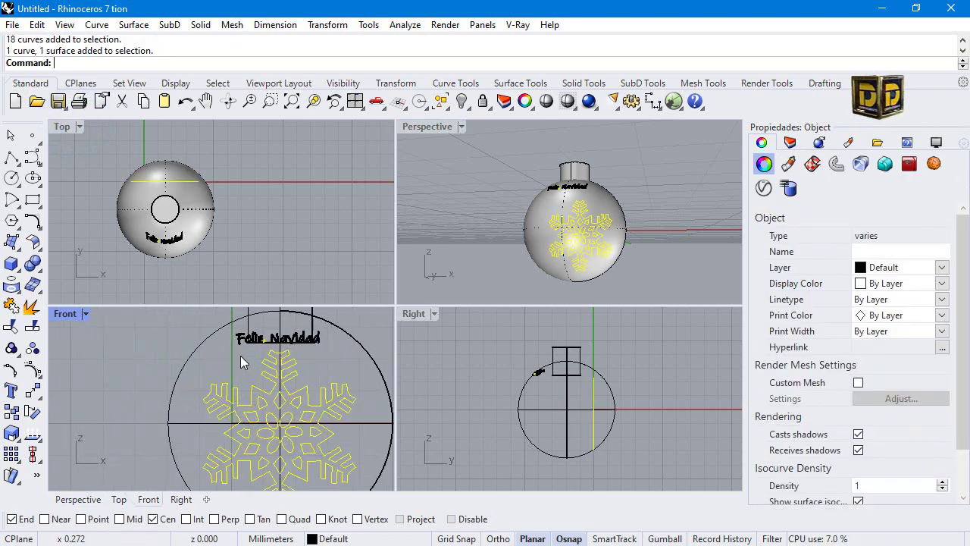
left_click(208, 328, "ctrl")
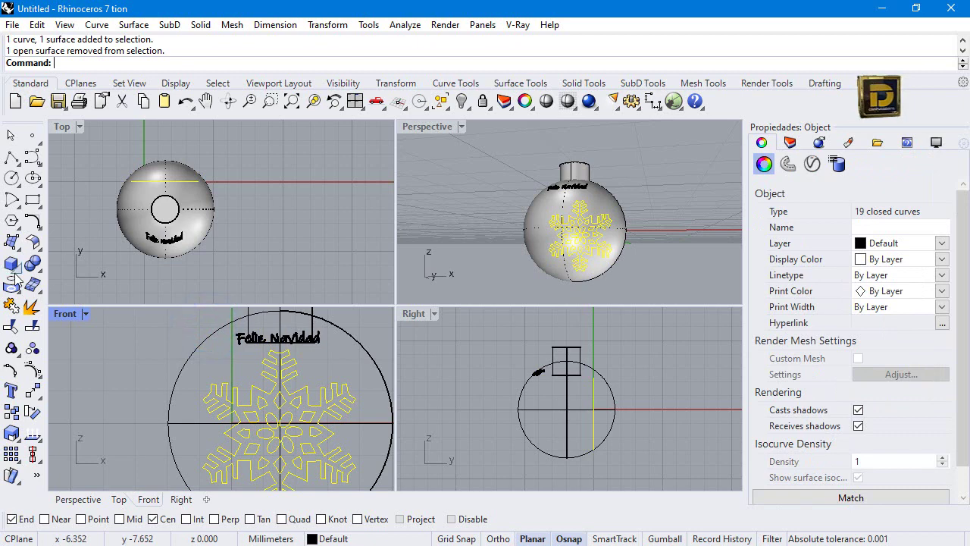
left_click(12, 285)
left_click(280, 391)
right_click(281, 393)
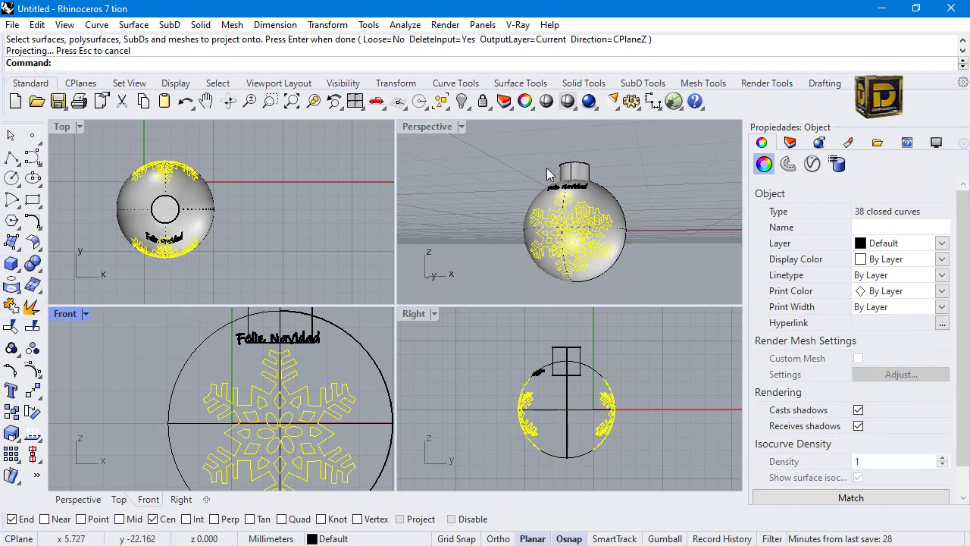
left_click(488, 404)
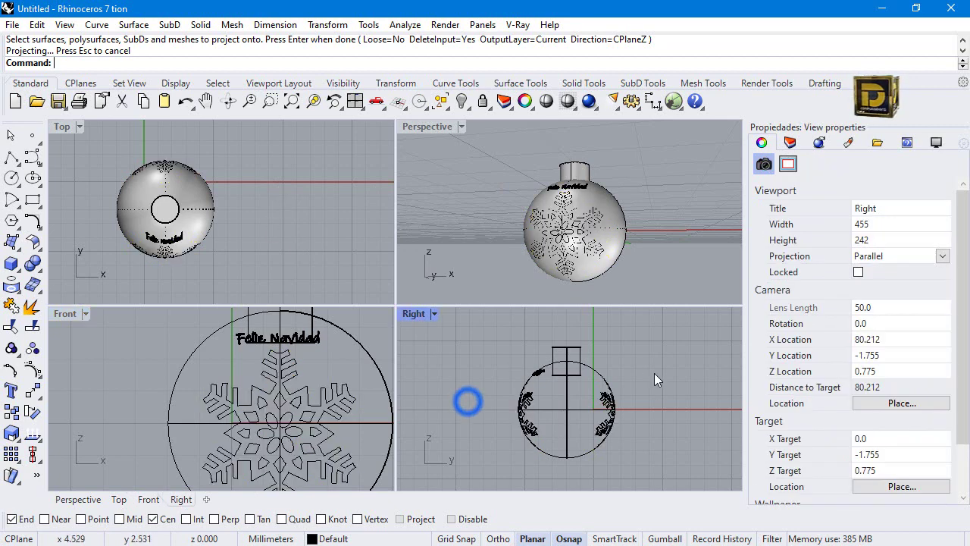
Delete the 19 snowflake curves on the back of the sphere and hide the sphere, cap cylinder and "Feliz Navidad" lettering.
left_click_drag(587, 353, 640, 476)
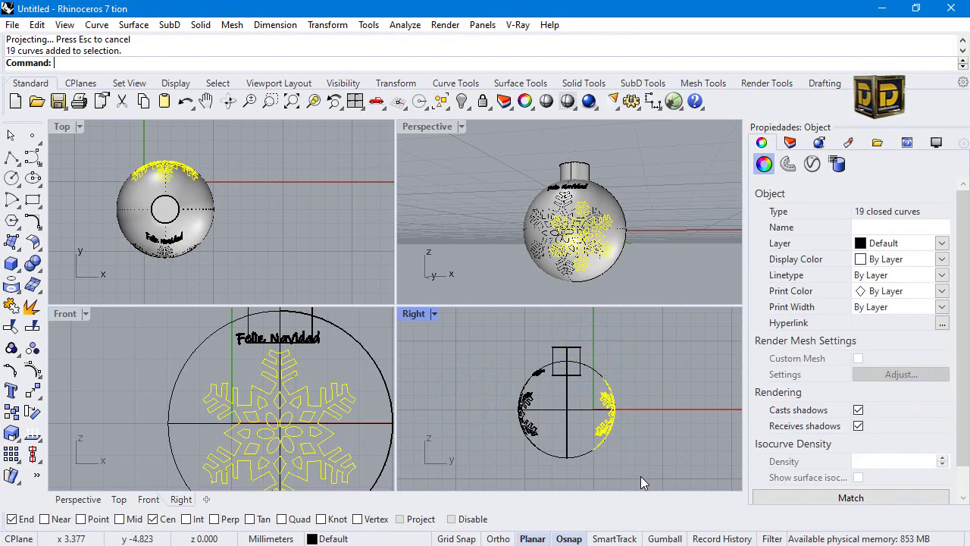
key("Delete")
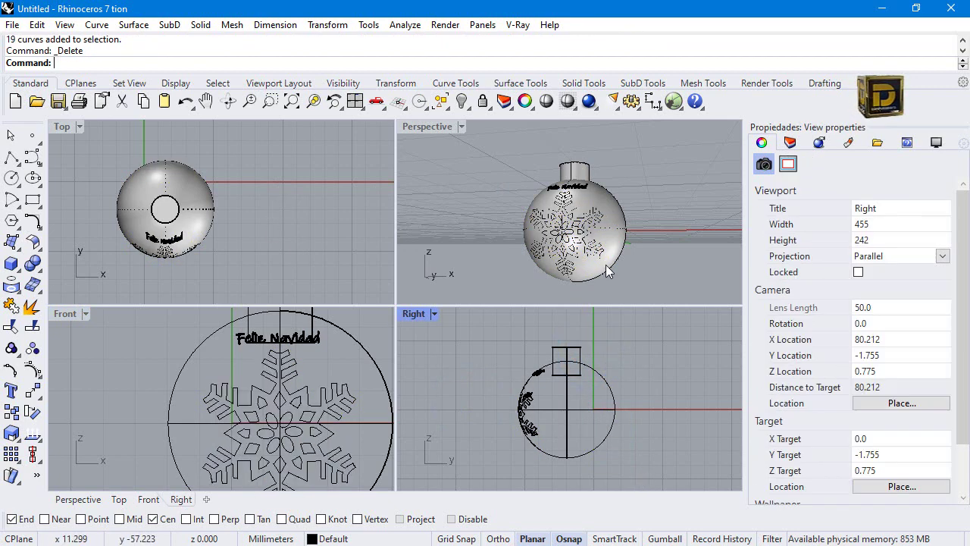
left_click(553, 219)
left_click(461, 101)
left_click(576, 173)
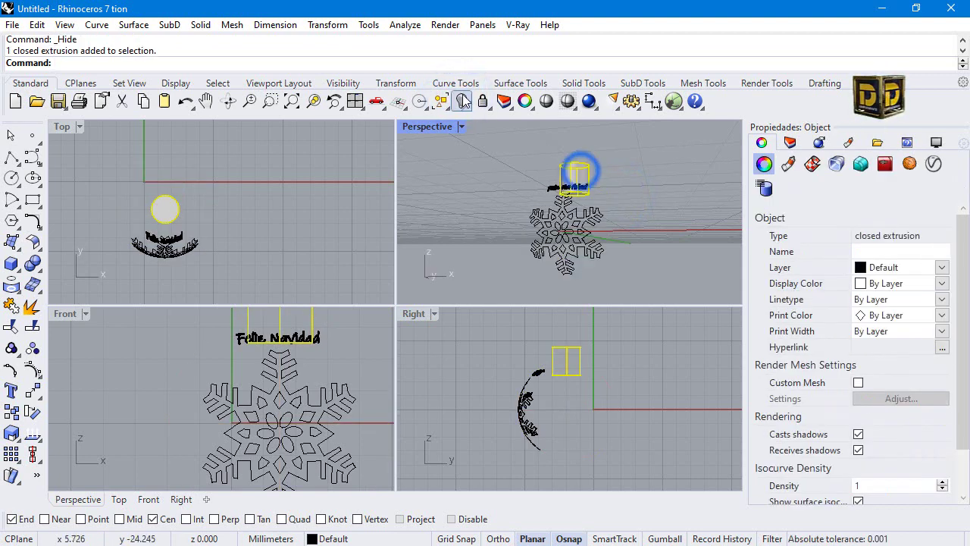
left_click(462, 101)
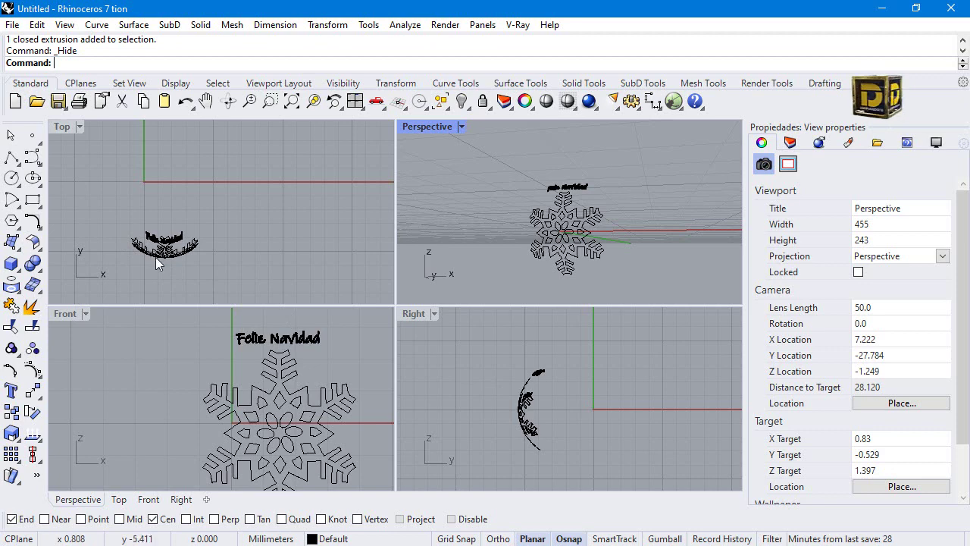
left_click_drag(516, 341, 516, 372)
left_click(462, 100)
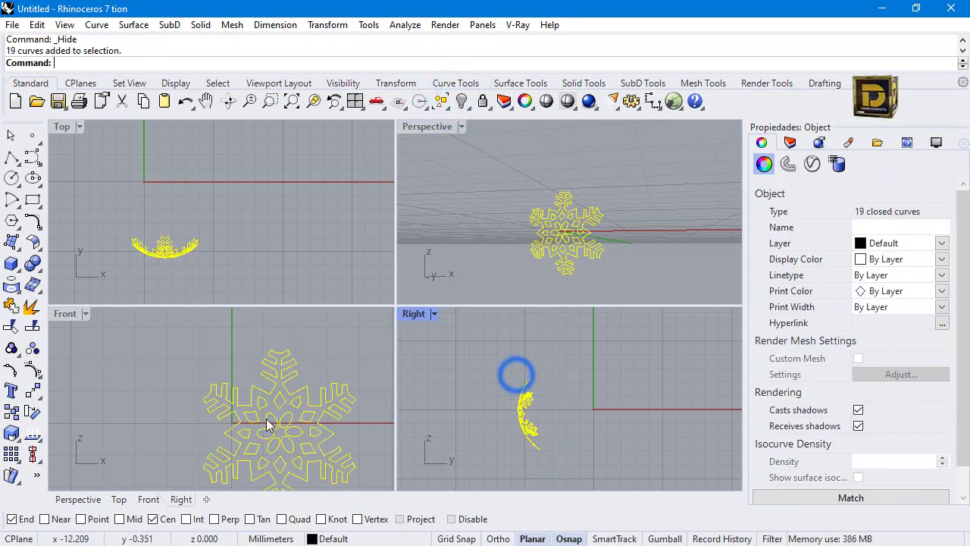
Create a Patch surface from the 19 front snowflake curves.
left_click(11, 248)
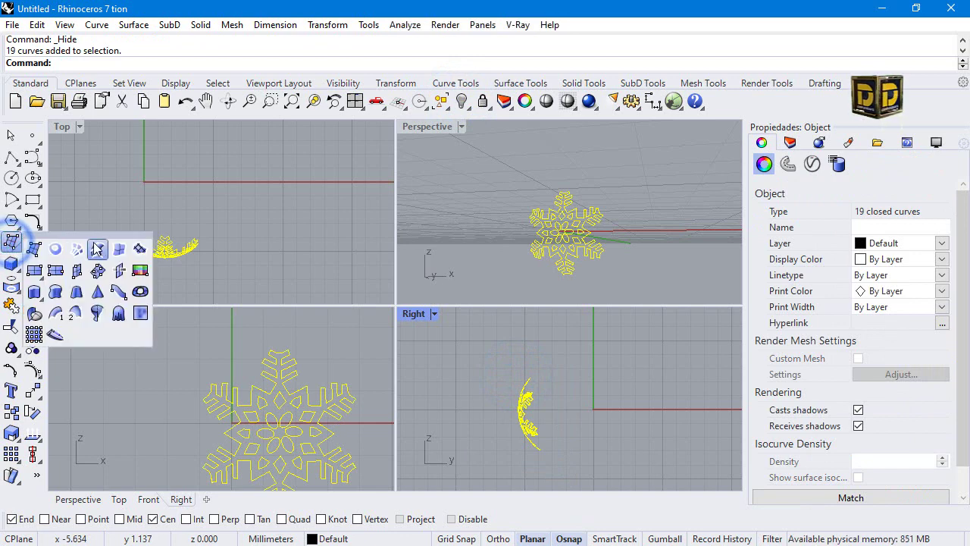
left_click(138, 245)
left_click(425, 402)
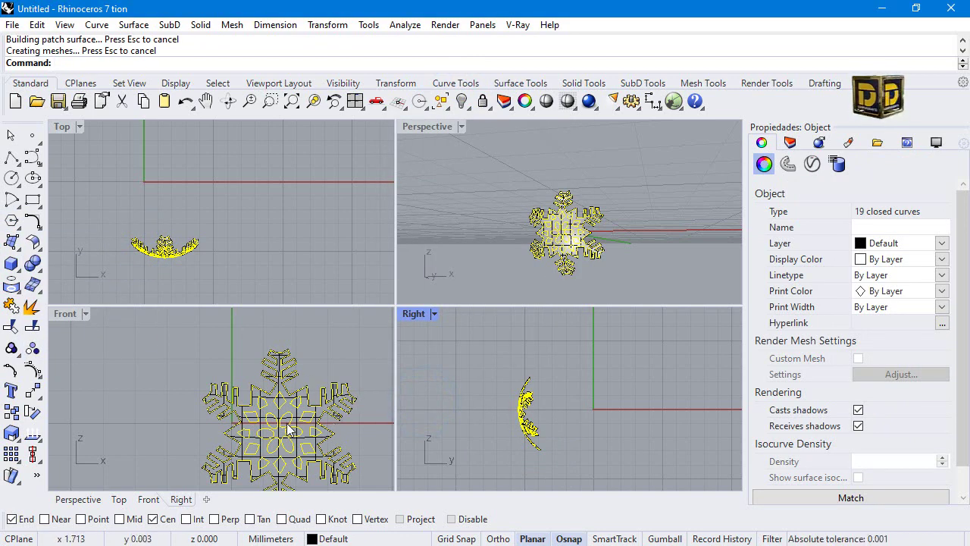
Trim the patch surface with the snowflake curves, removing the six elliptical petals around the centre.
scroll(298, 434, "up", 3)
scroll(562, 236, "up", 3)
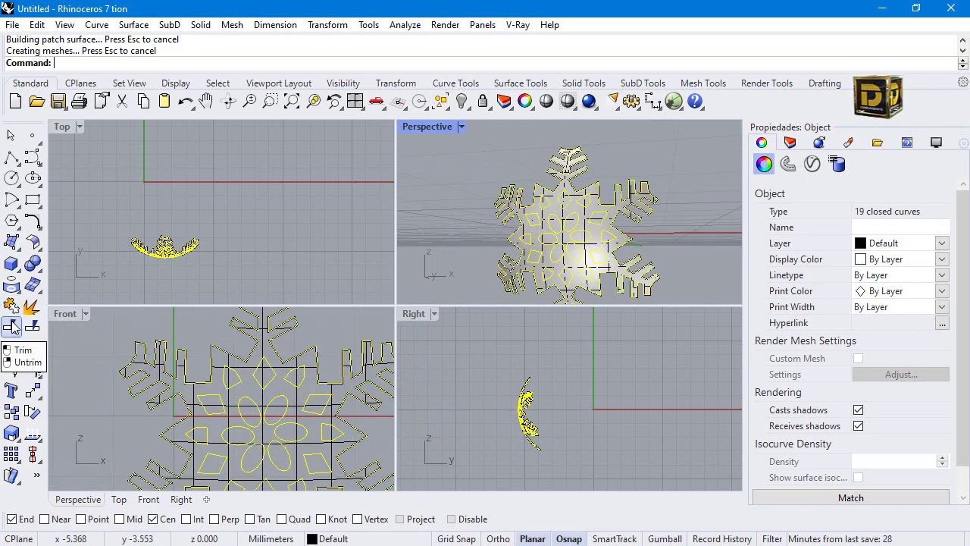
left_click(13, 327)
scroll(576, 231, "up", 3)
left_click(571, 220)
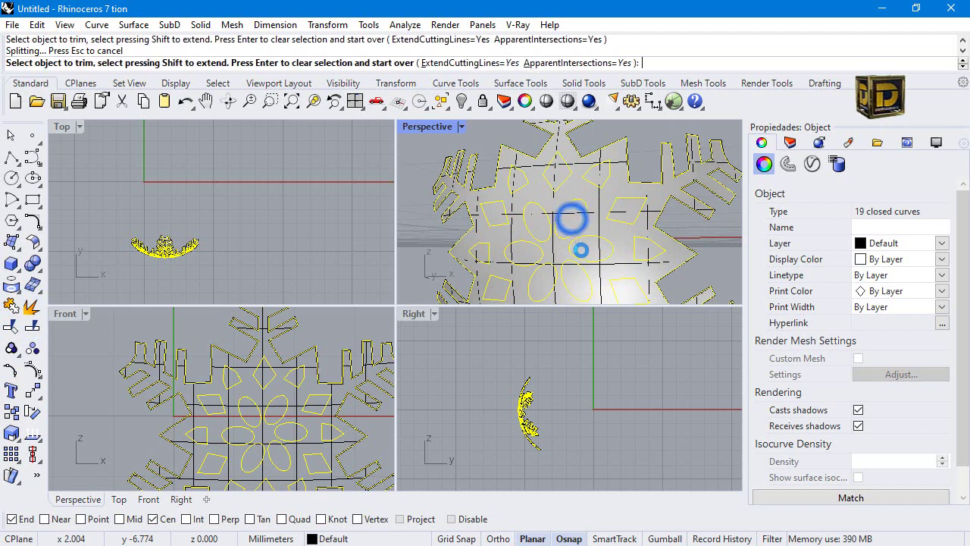
left_click(577, 281)
left_click(540, 282)
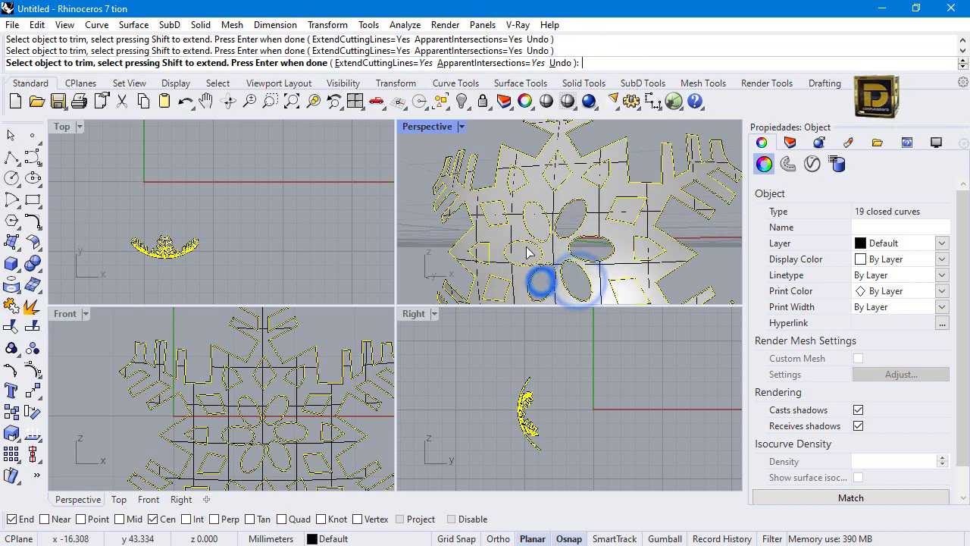
left_click(521, 247)
left_click(527, 217)
Trim away the diamond and arrow-shaped pieces inside the snowflake's upper half and along its right side.
left_click(493, 212)
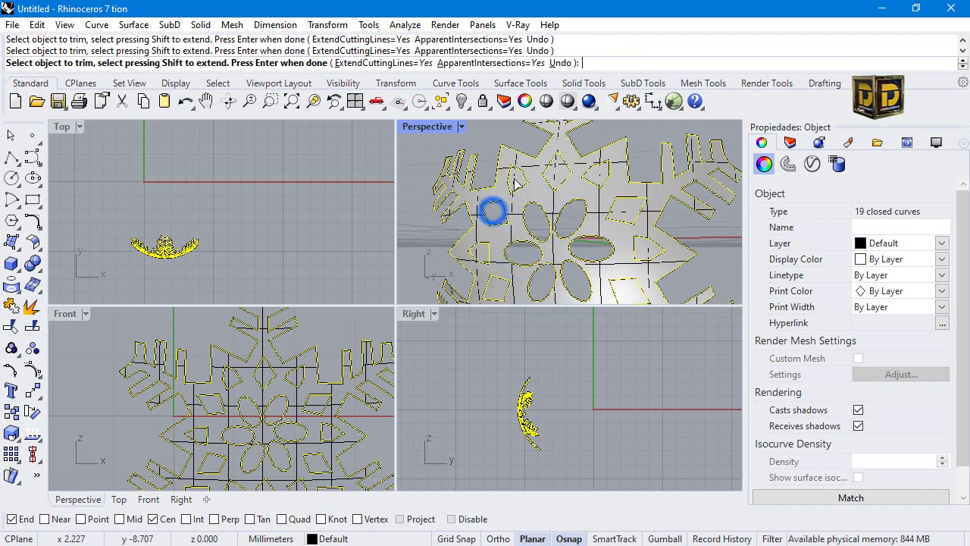
scroll(515, 185, "up", 3)
left_click(520, 177)
scroll(520, 177, "down", 3)
left_click(655, 163)
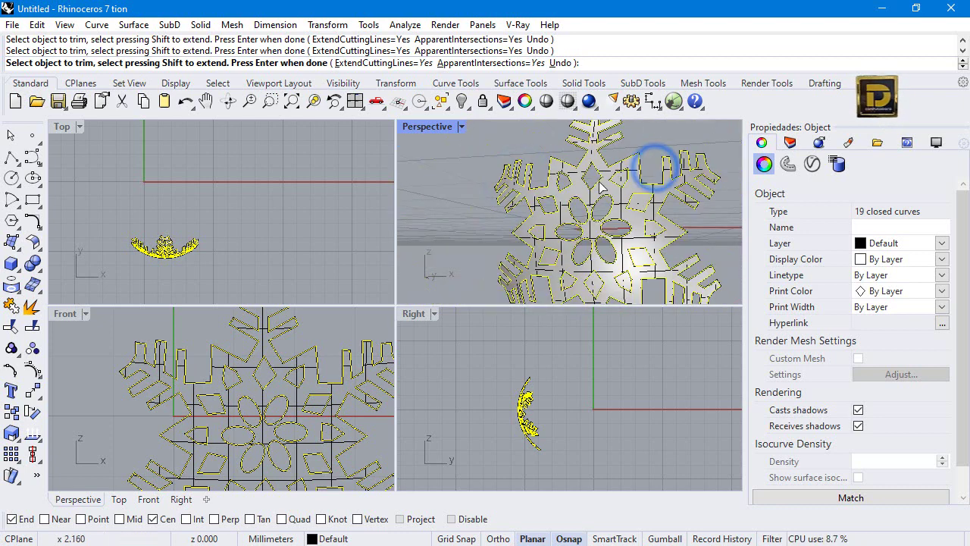
scroll(620, 188, "up", 5)
left_click(621, 162)
scroll(622, 162, "down", 5)
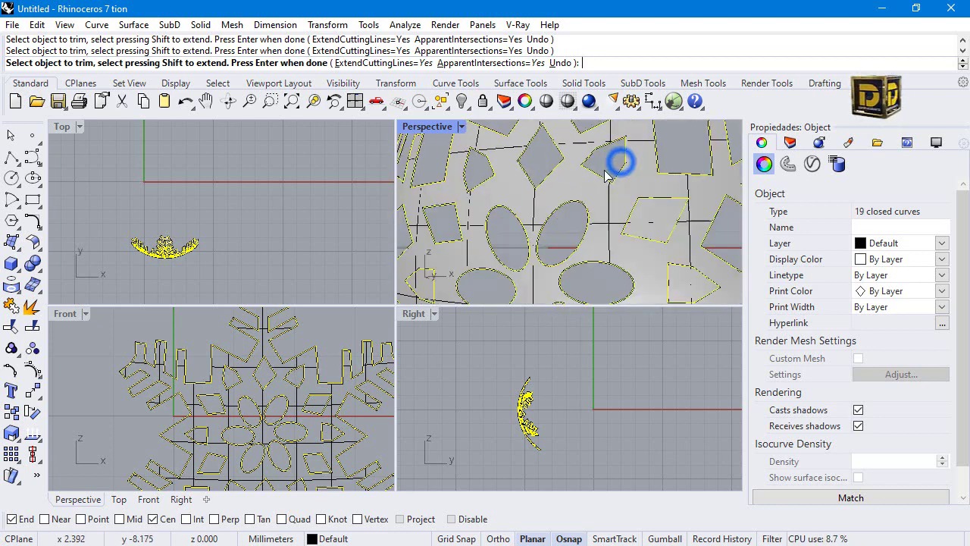
left_click(635, 195)
left_click(652, 234)
left_click(641, 275)
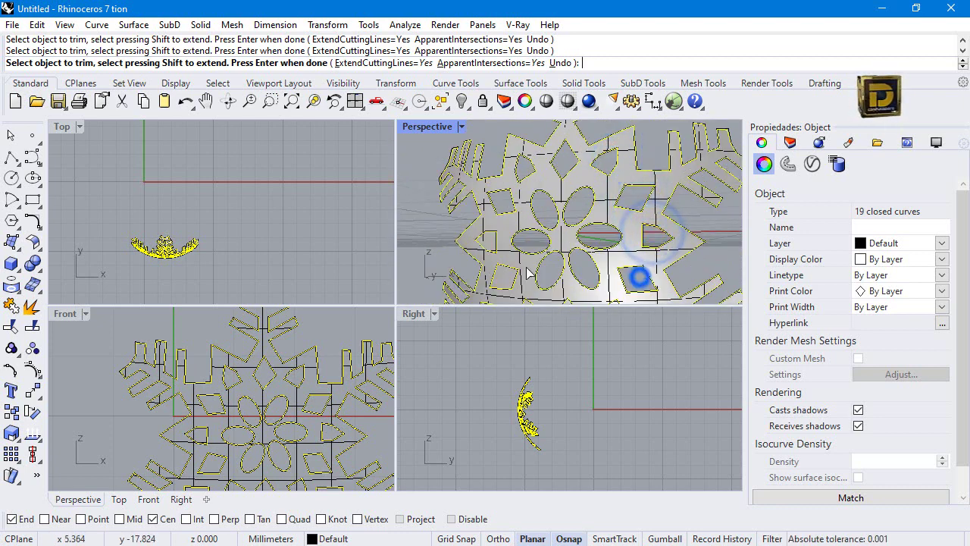
Trim away the remaining closed shapes on the snowflake's left and lower side, check it in a maximized Perspective view, and finish the trim.
scroll(491, 241, "up", 5)
left_click(491, 241)
scroll(491, 241, "down", 5)
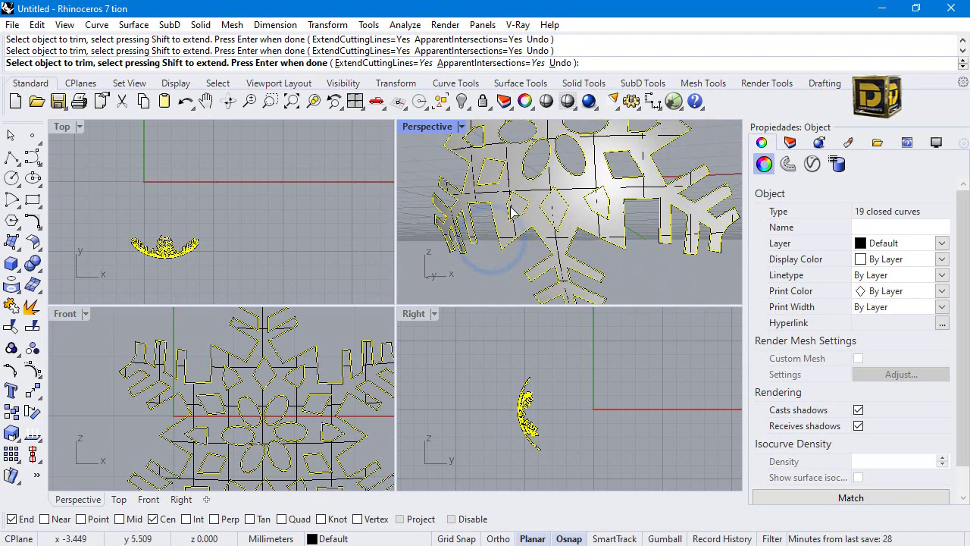
left_click(491, 168)
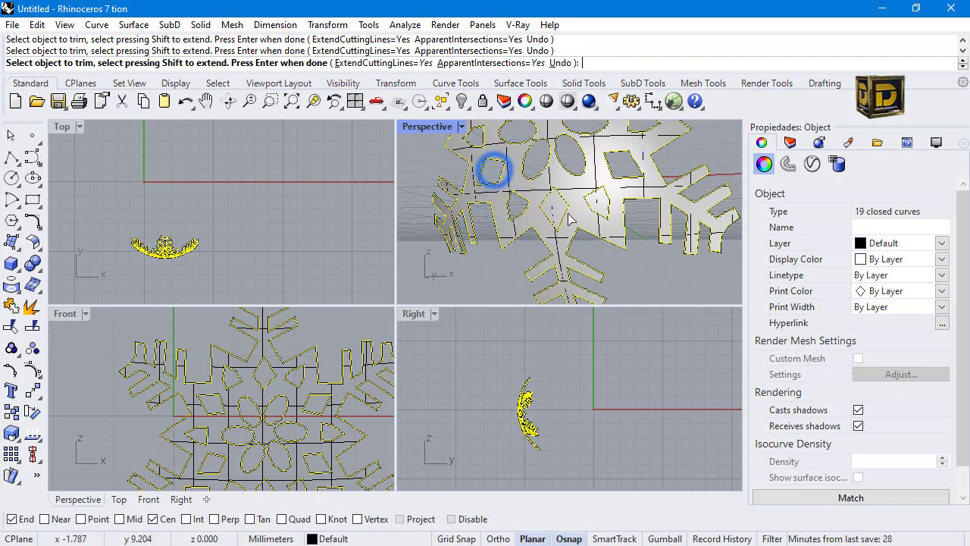
left_click(554, 209)
scroll(589, 200, "down", 5)
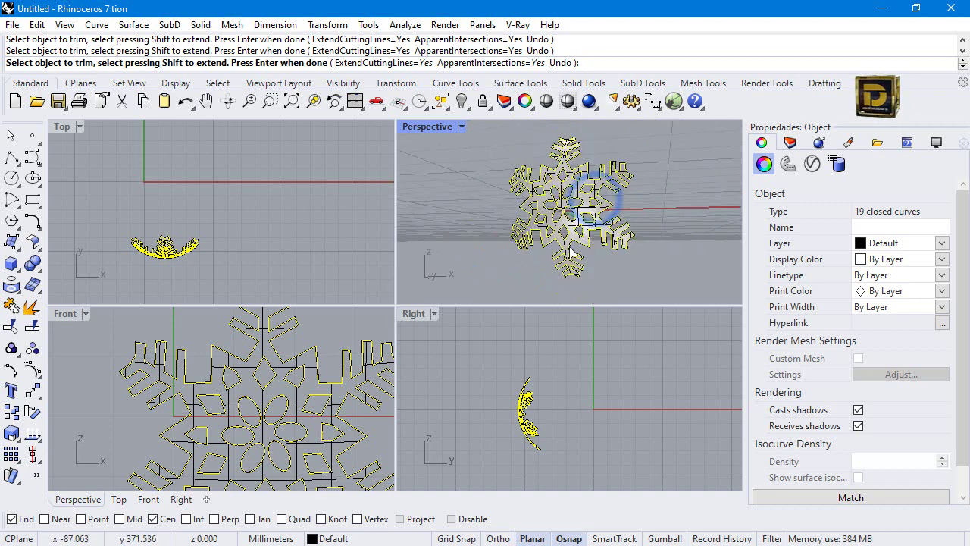
double_click(442, 131)
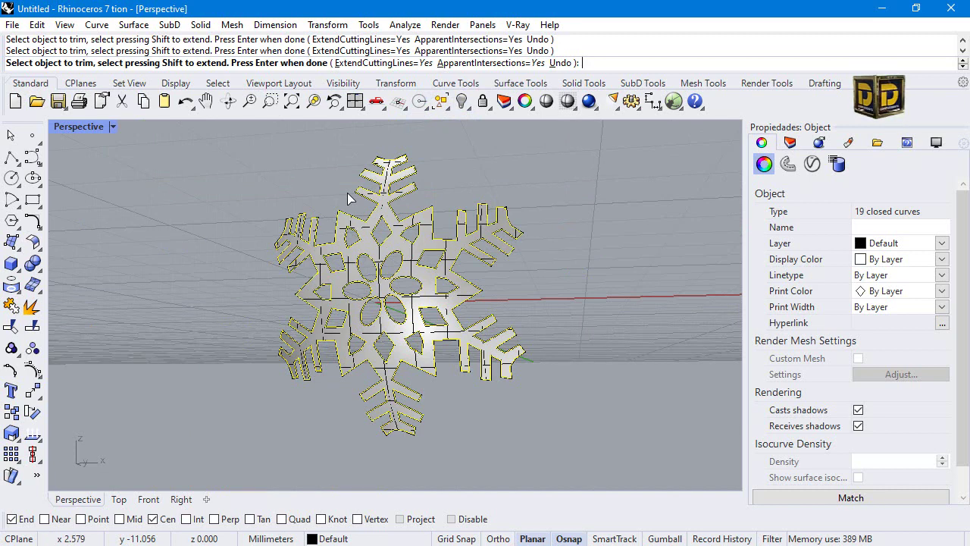
key("Return")
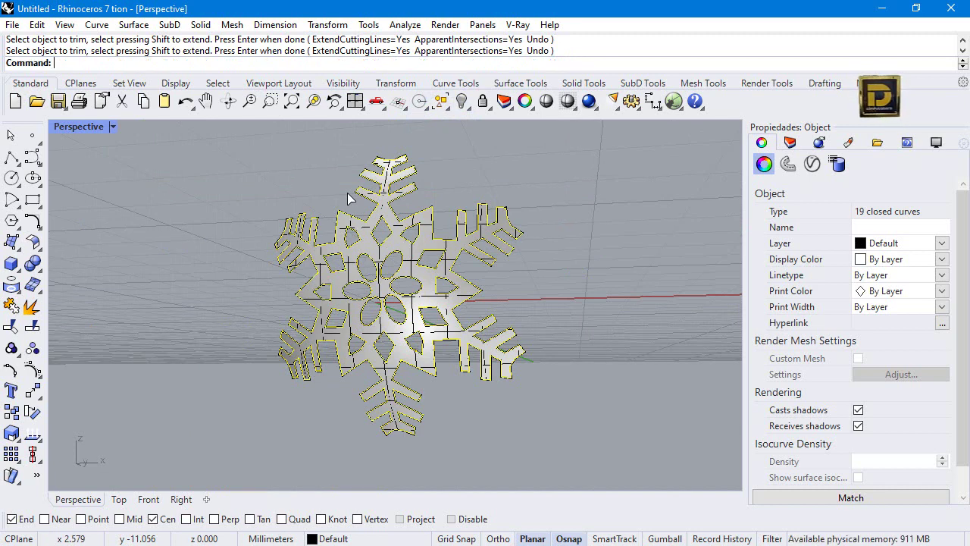
Offset the trimmed snowflake surface as a solid by 0.1 mm with BothSides=Yes, and show all hidden objects again.
left_click(330, 191)
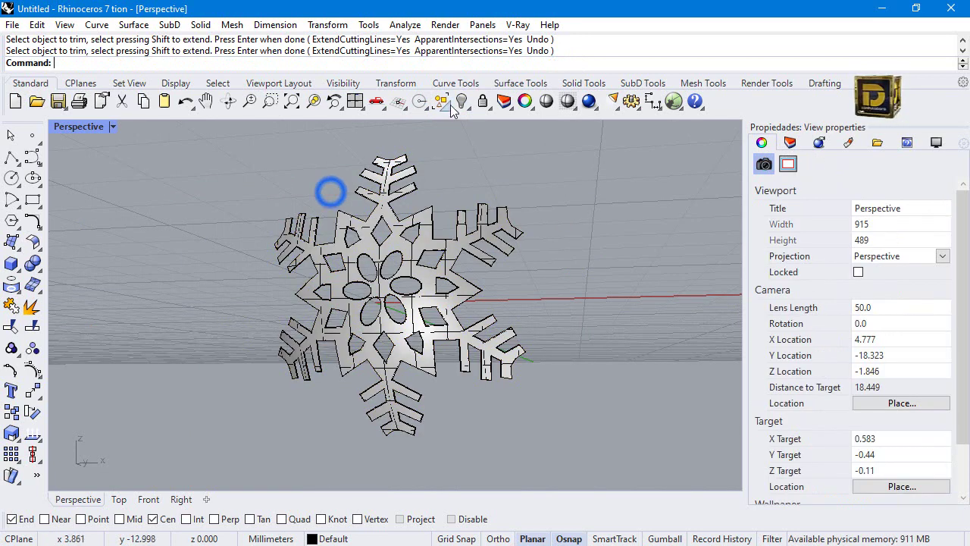
left_click(387, 252)
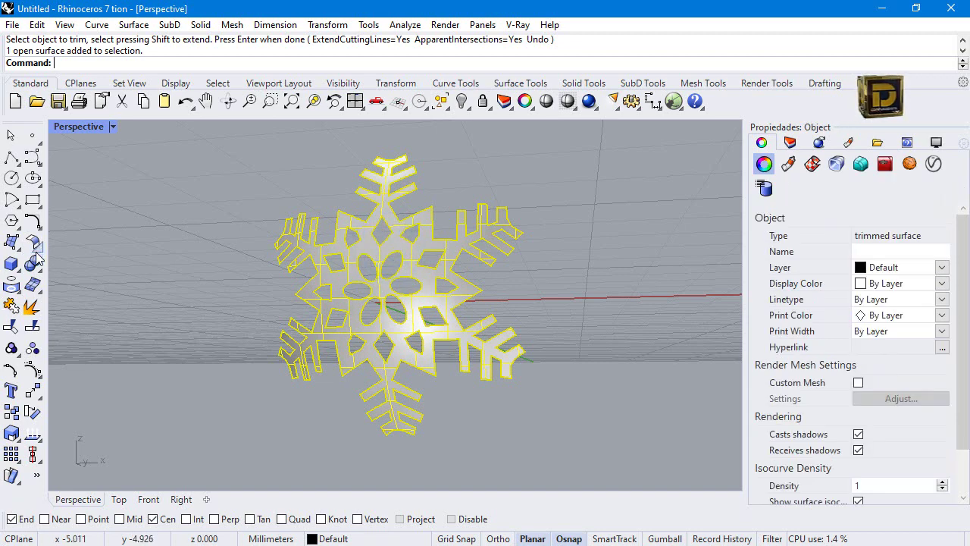
left_click(35, 245)
left_click(76, 267)
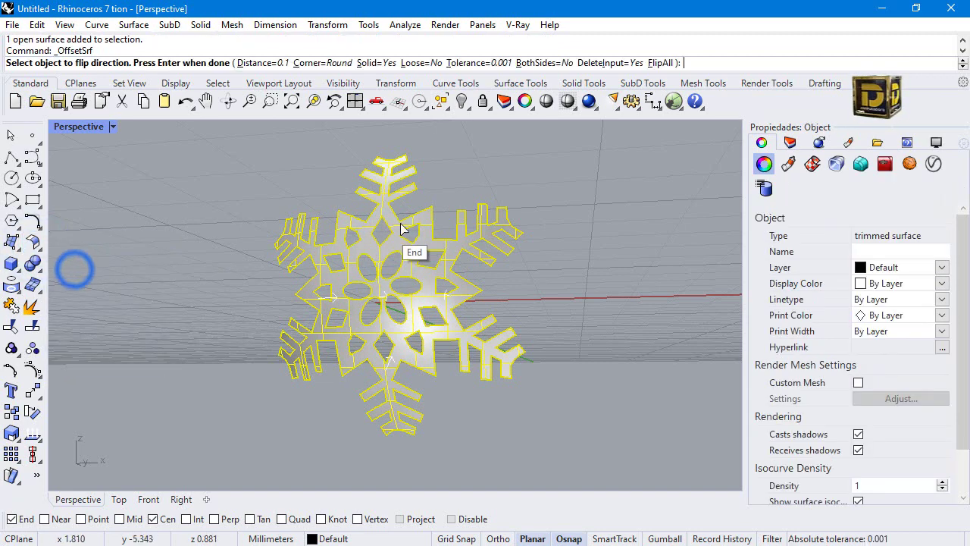
left_click(542, 63)
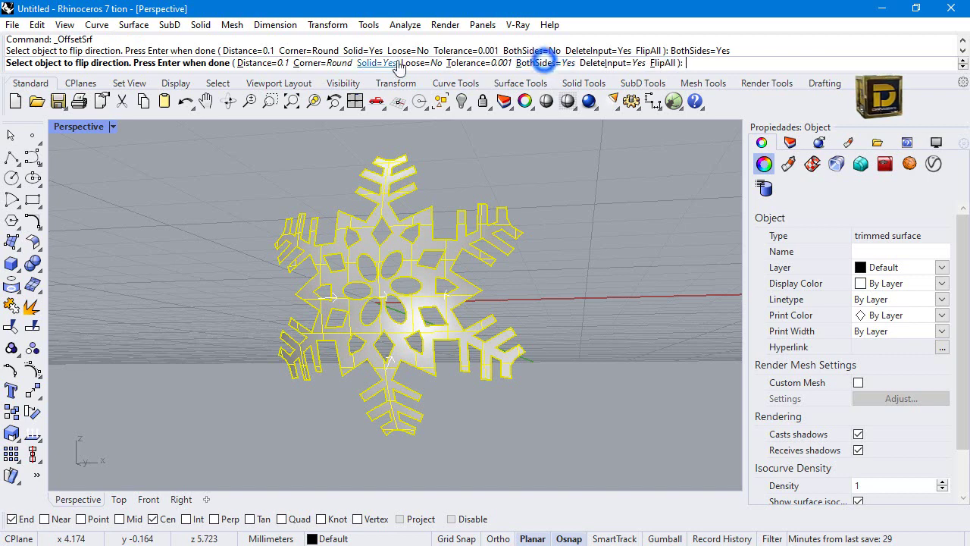
left_click(258, 63)
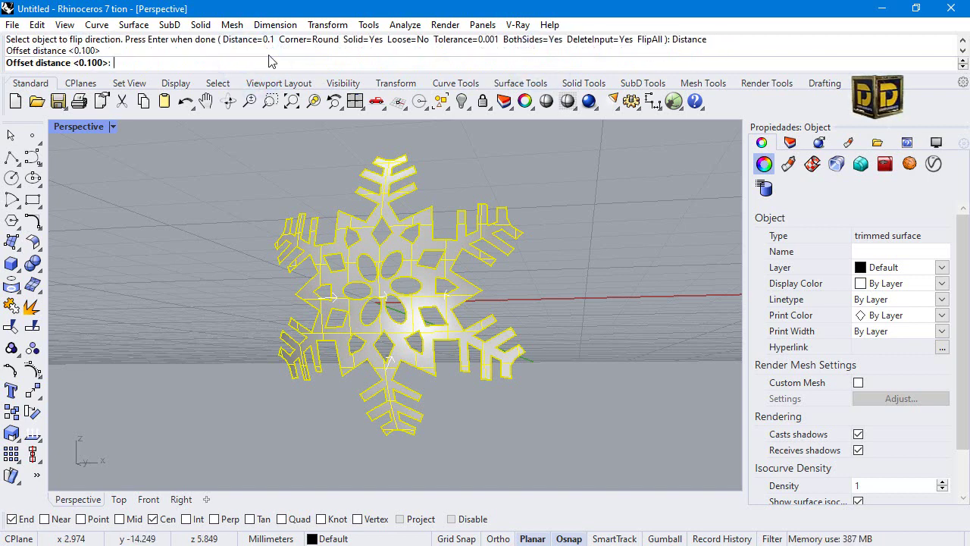
key("Return")
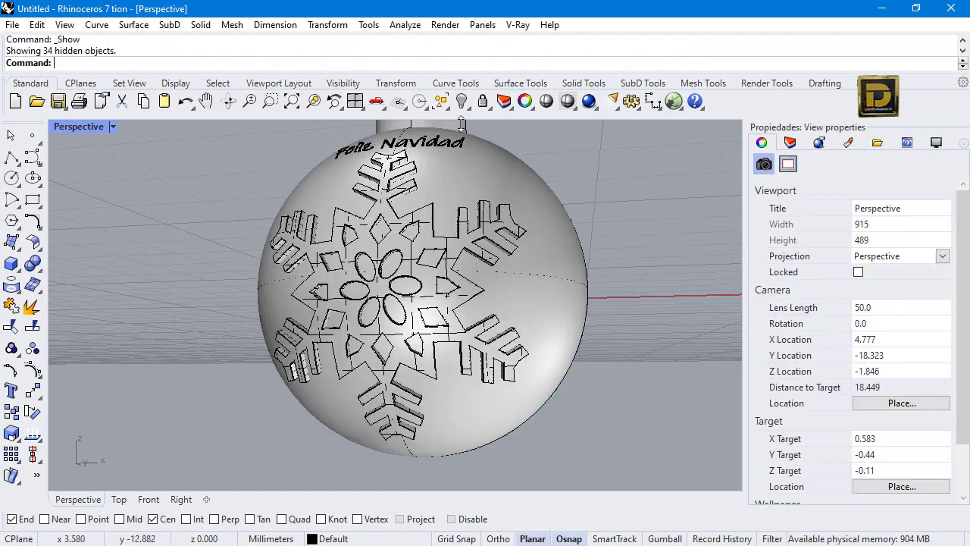
Offset the "Feliz Navidad" lettering surfaces into solids with distance 0.1 mm and BothSides=Yes.
right_click_drag(167, 232, 250, 234)
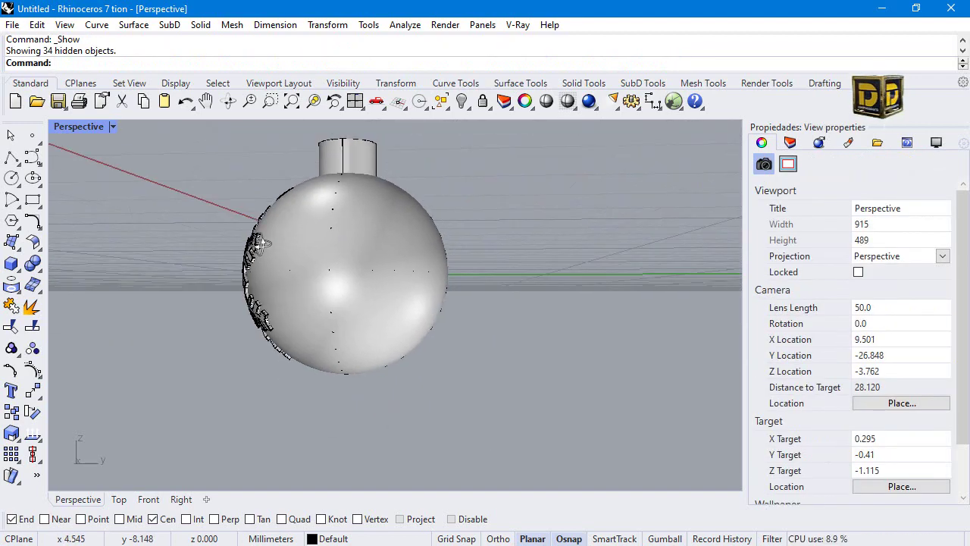
scroll(239, 234, "up", 5)
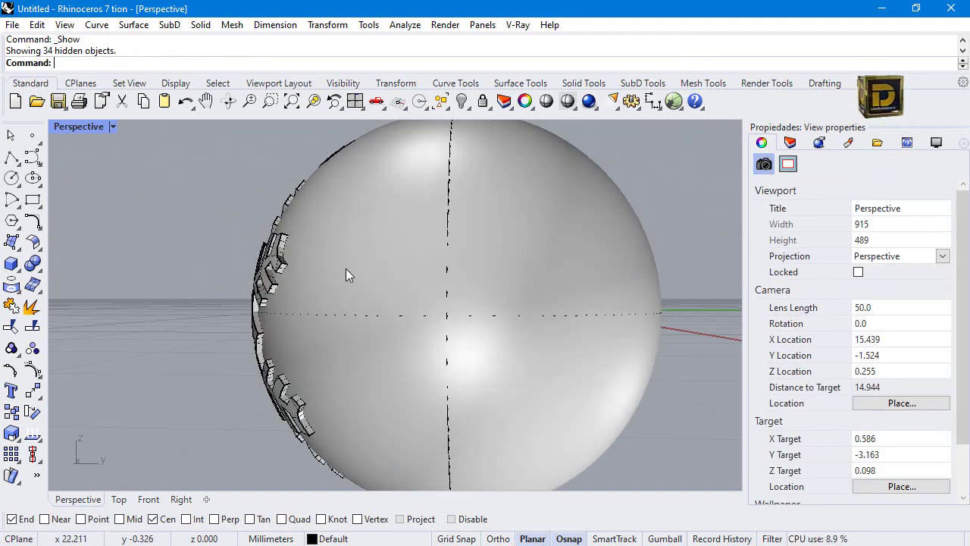
scroll(259, 250, "down", 5)
right_click_drag(260, 249, 312, 182)
scroll(312, 183, "up", 2)
left_click_drag(313, 182, 472, 246)
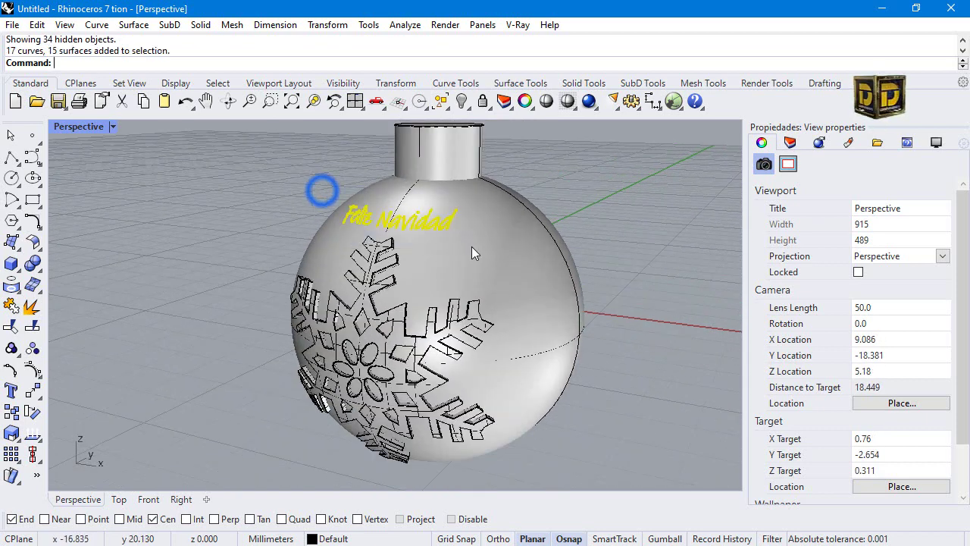
left_click(36, 243)
left_click(71, 259)
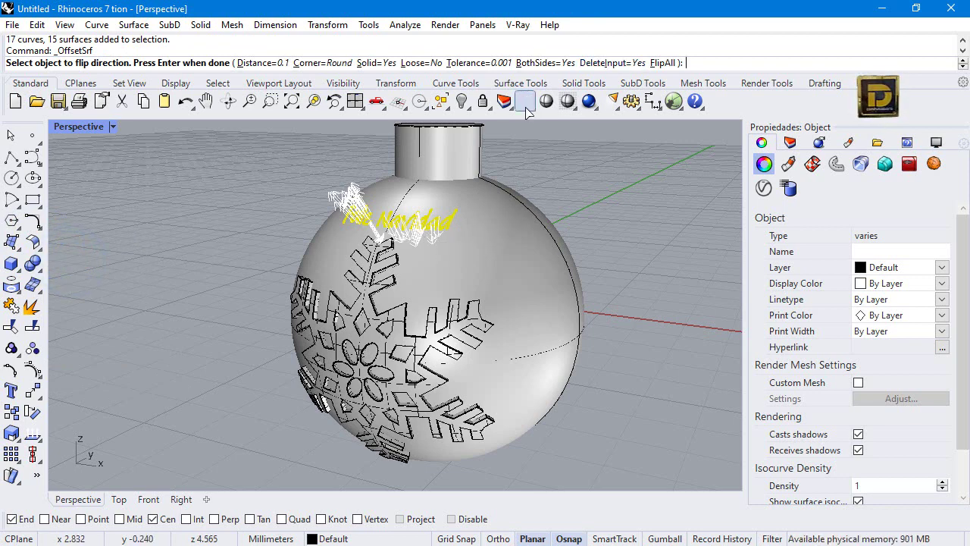
left_click(267, 66)
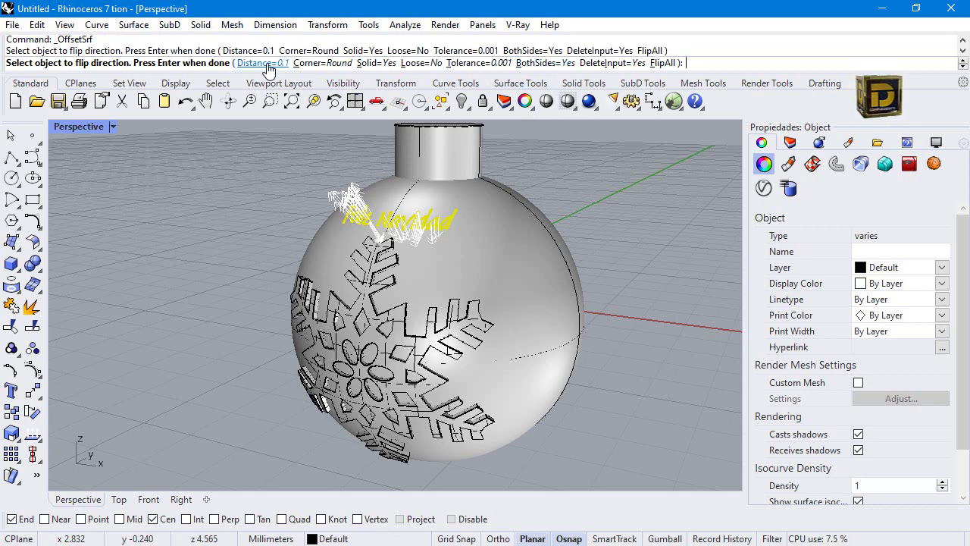
key("Return")
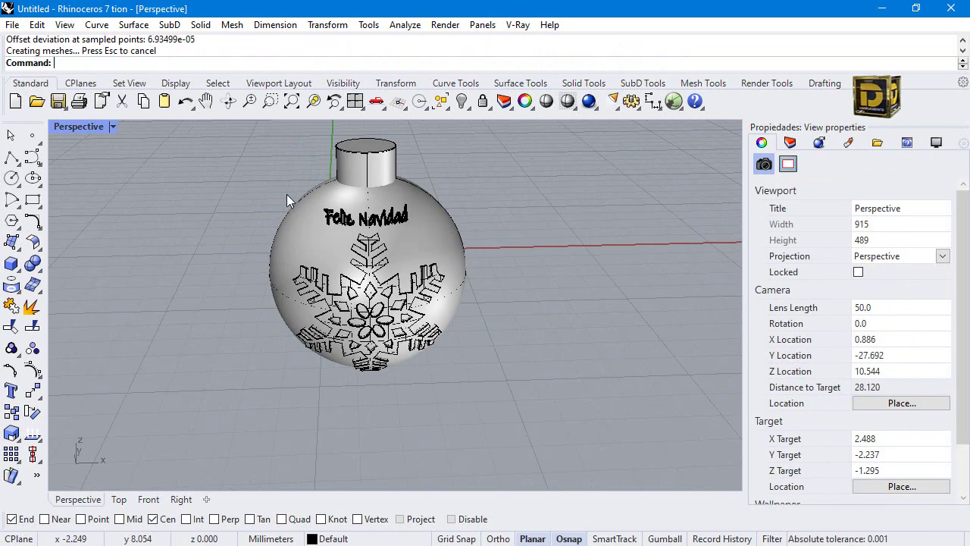
Copy the solid "Feliz Navidad" lettering and paste it in place in the four-viewport layout.
left_click_drag(276, 188, 447, 250)
double_click(69, 128)
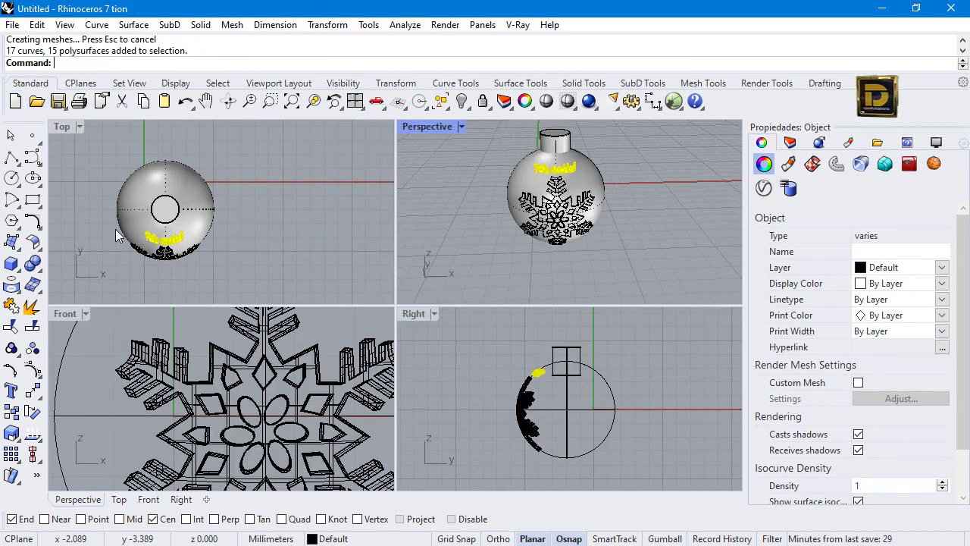
key("ctrl+c")
key("ctrl+v")
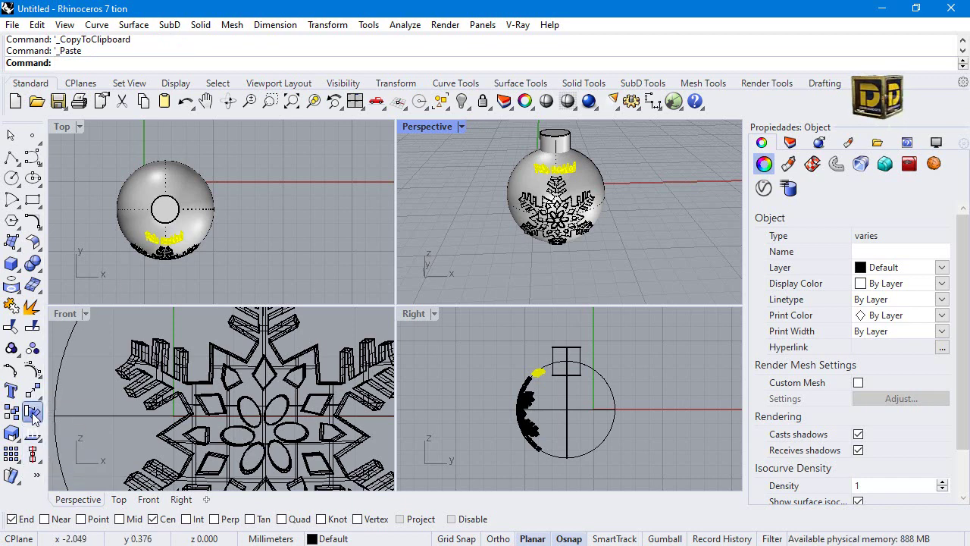
Rotate the pasted "Feliz Navidad" lettering half a turn about the ball's centre in the Top view, onto the opposite side.
left_click(34, 415)
left_click(211, 224)
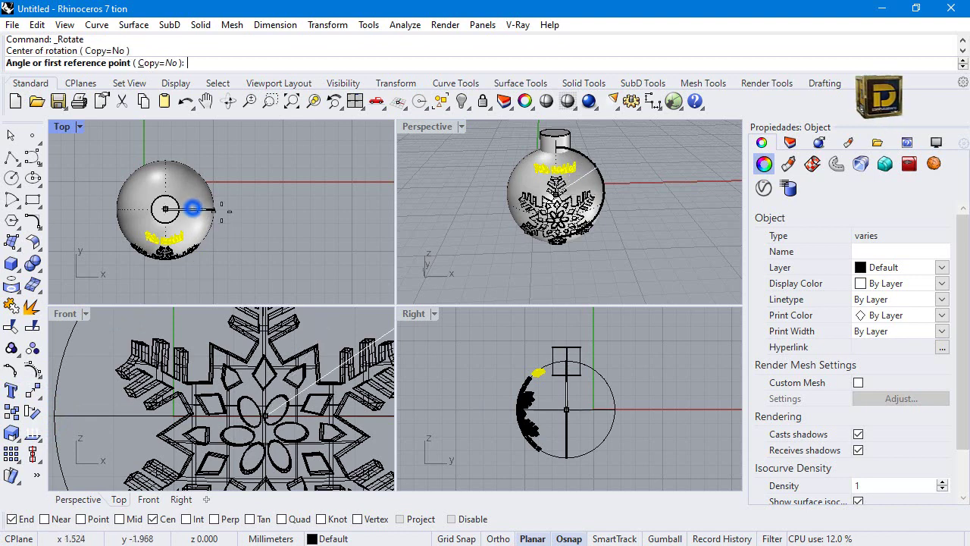
left_click(330, 208)
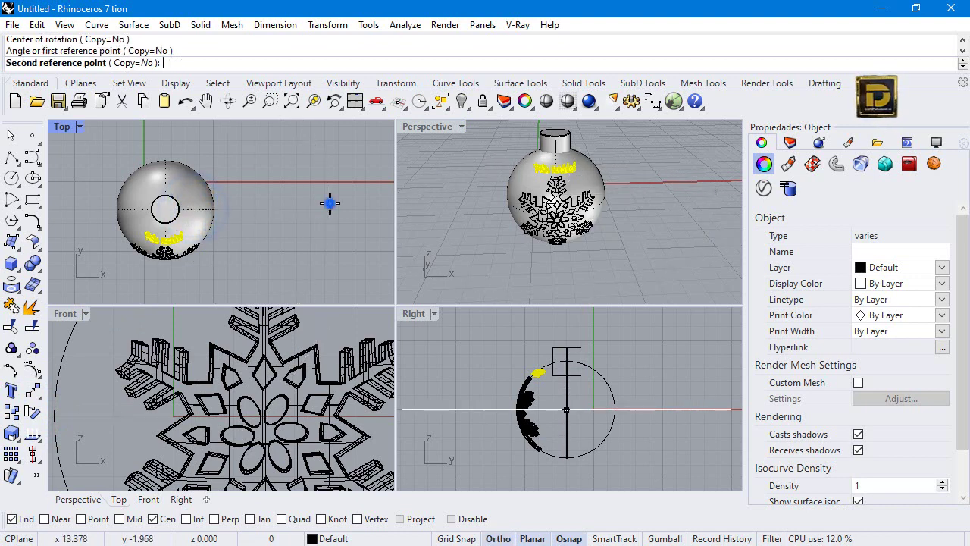
left_click(76, 182)
left_click(493, 177)
Try to mirror the solid snowflake to the back of the ball across a horizontal line through its centre in the Top view.
key("Return")
right_click_drag(493, 177, 557, 199)
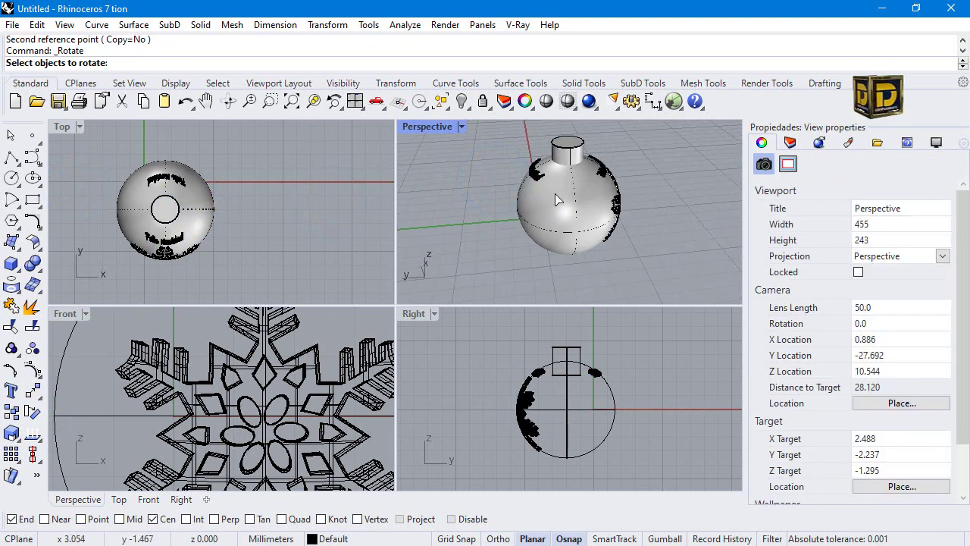
scroll(540, 178, "up", 5)
scroll(470, 193, "down", 5)
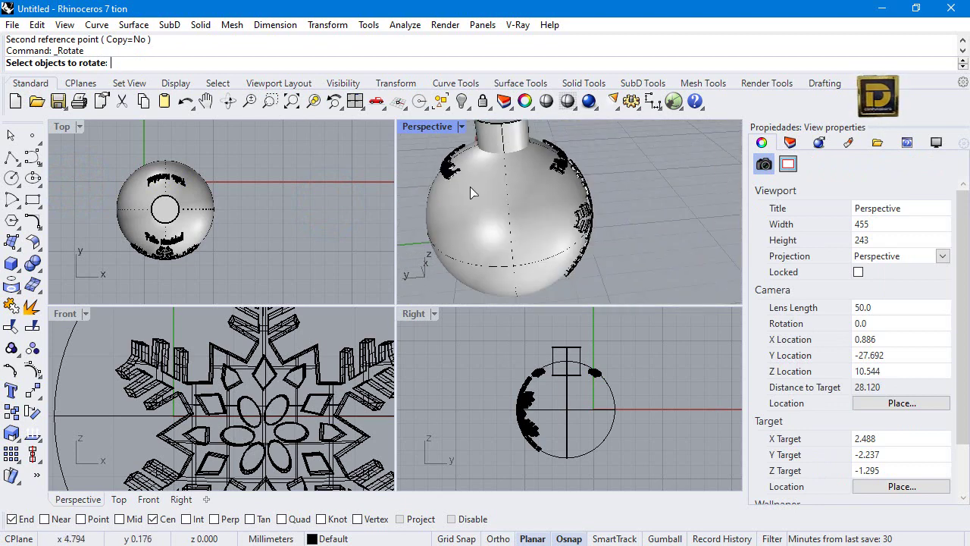
left_click(587, 217)
left_click(599, 215)
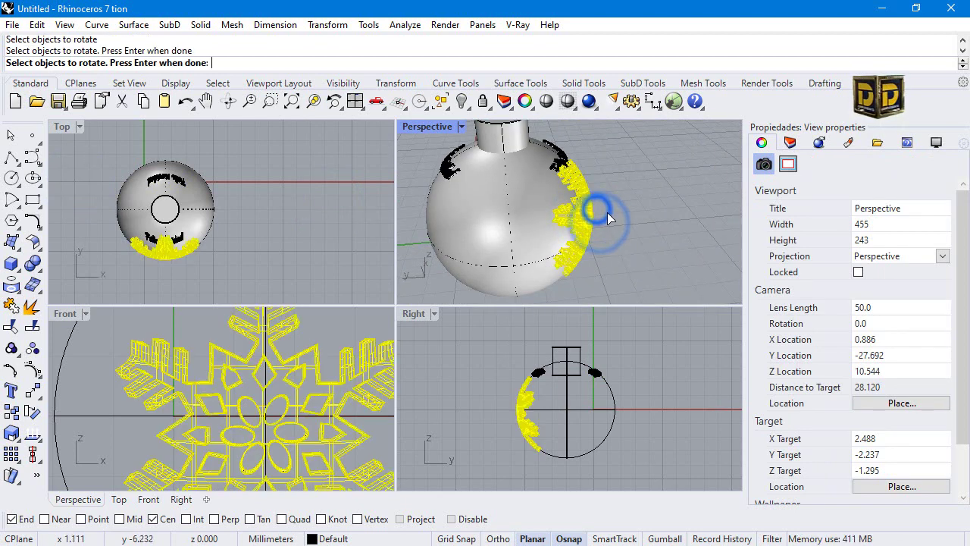
left_click(35, 395)
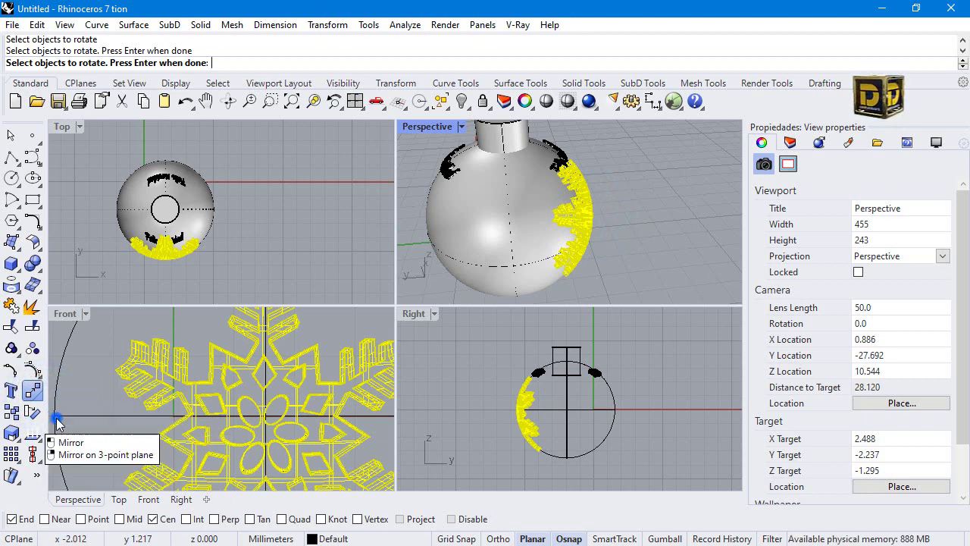
left_click(33, 432)
left_click(255, 389)
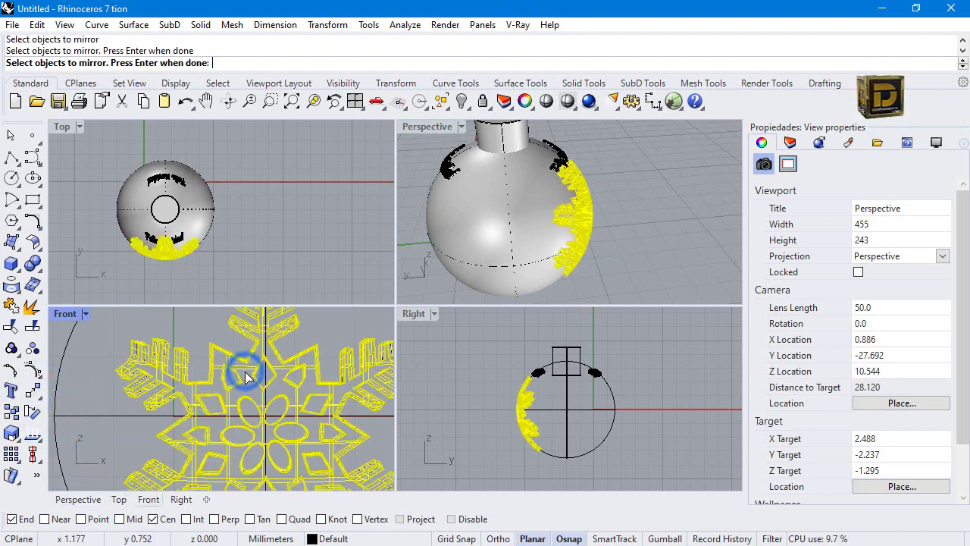
key("Return")
left_click(165, 209)
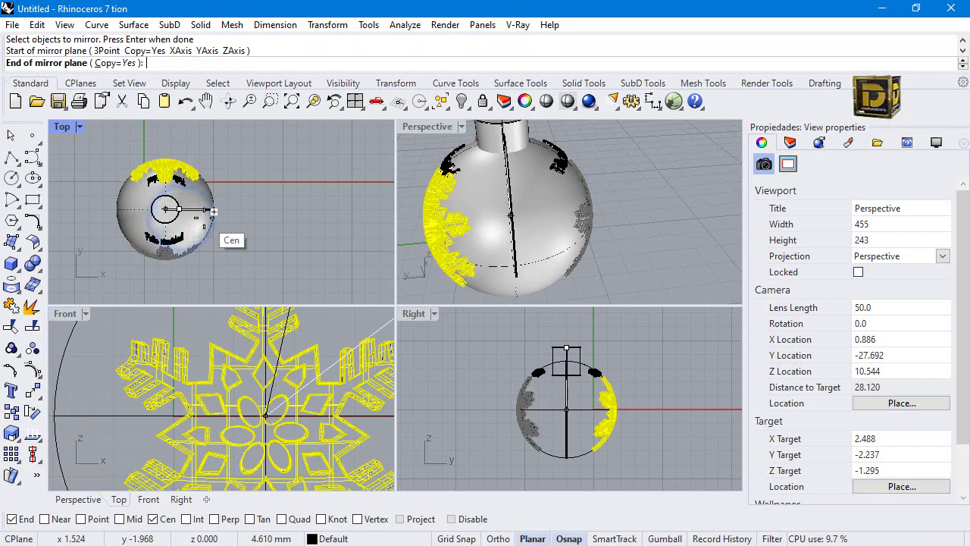
left_click(287, 214)
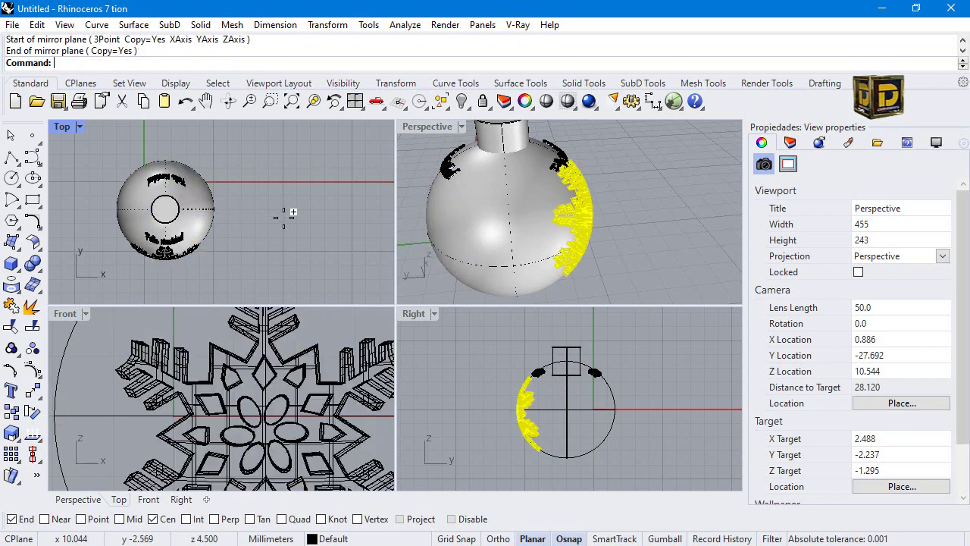
Mirror the solid snowflake with Copy=Yes onto the opposite side of the ball, using a plane through the ball's centre in the Top view.
key("Return")
left_click(250, 377)
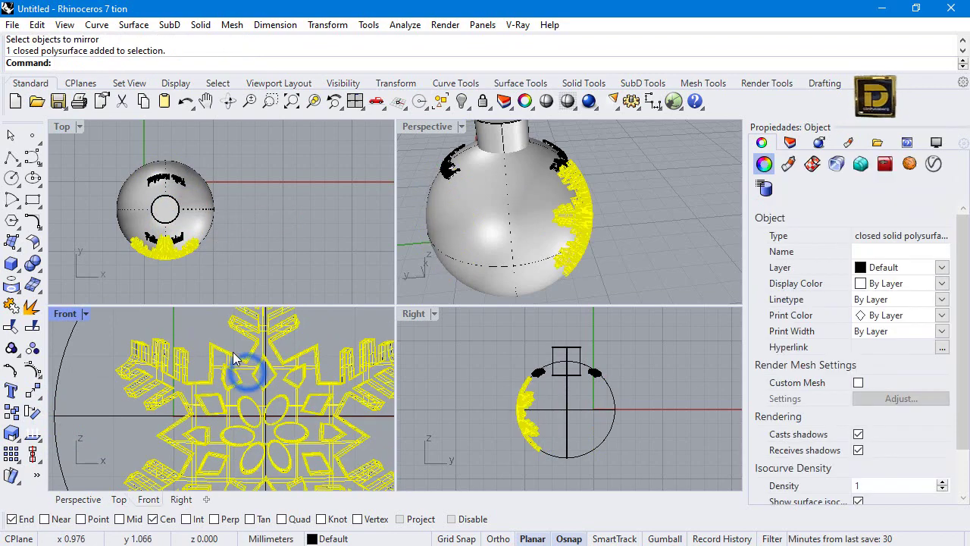
key("Return")
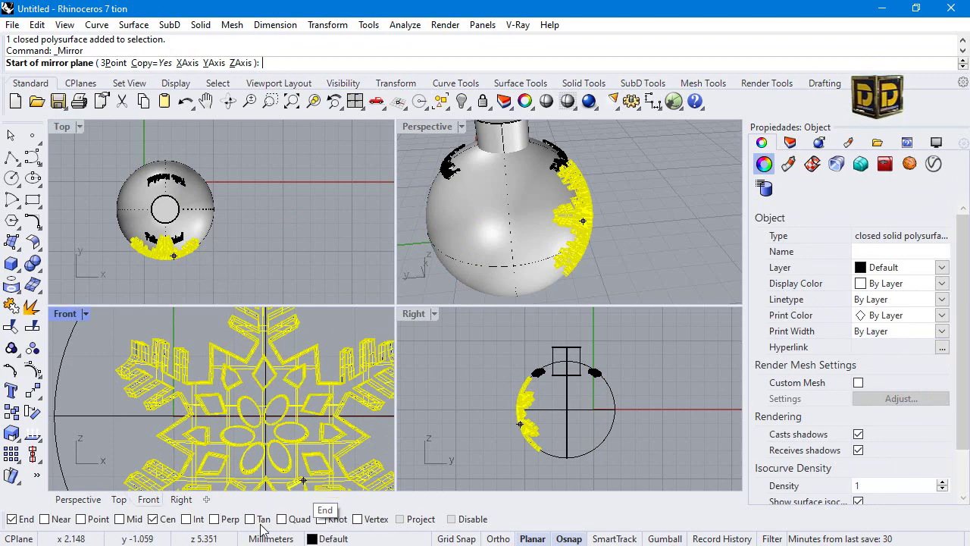
left_click(165, 208)
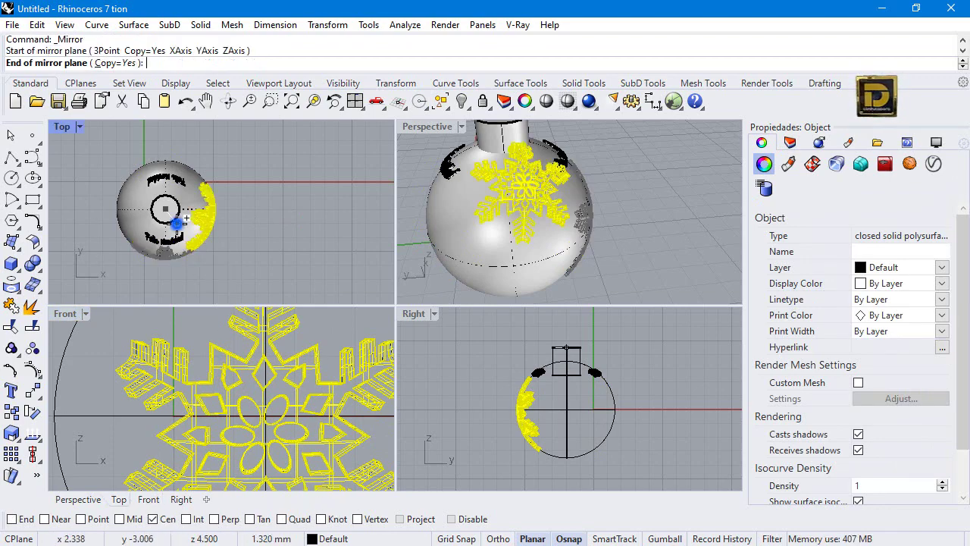
left_click(360, 182)
Inspect the mirrored snowflake and lettering on the back of the ball in a maximized Perspective view, leaving nothing selected.
double_click(447, 129)
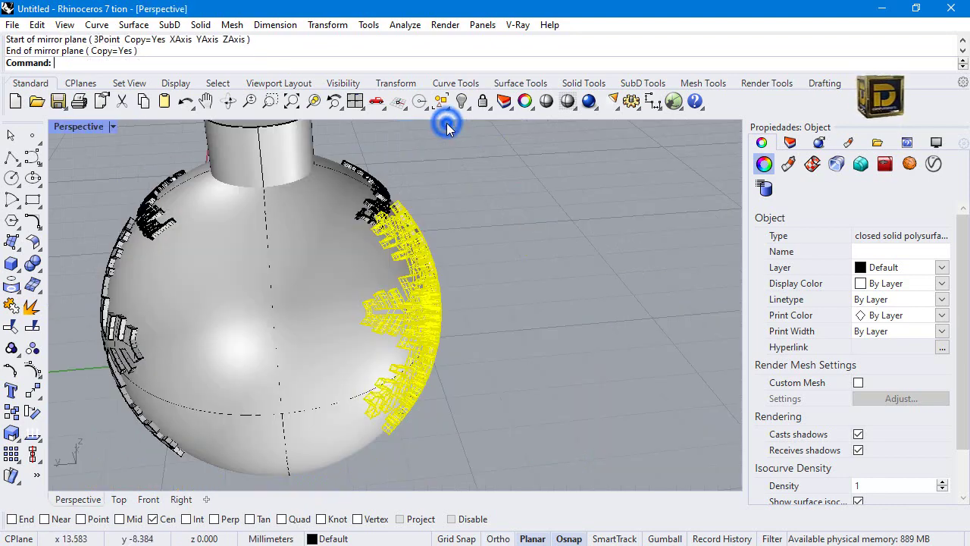
scroll(444, 121, "down", 5)
key("Return")
right_click_drag(300, 279, 494, 284)
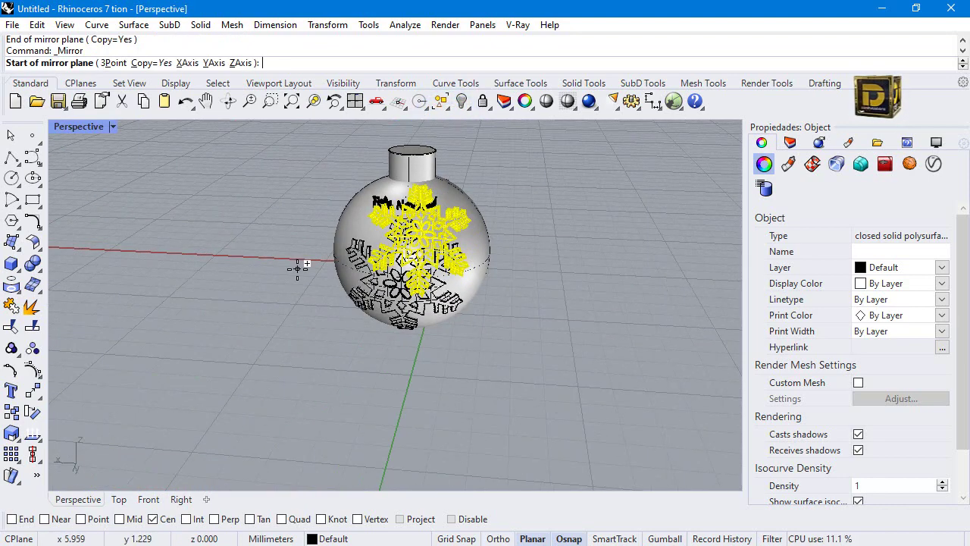
left_click(247, 292)
left_click(420, 237)
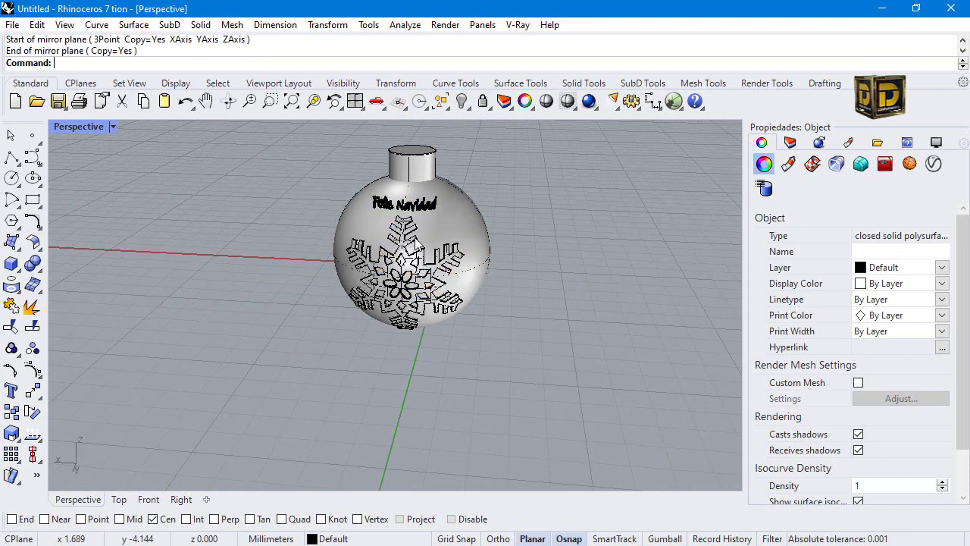
key("Escape")
Isolate the ball's sphere surface, restore the four-viewport layout and clear the selection.
left_click(466, 221)
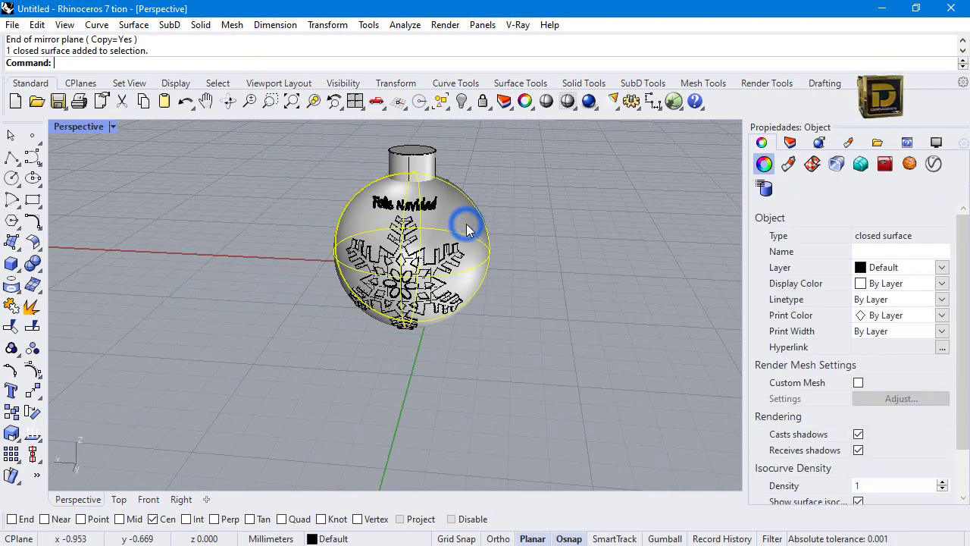
left_click(468, 110)
left_click(522, 130)
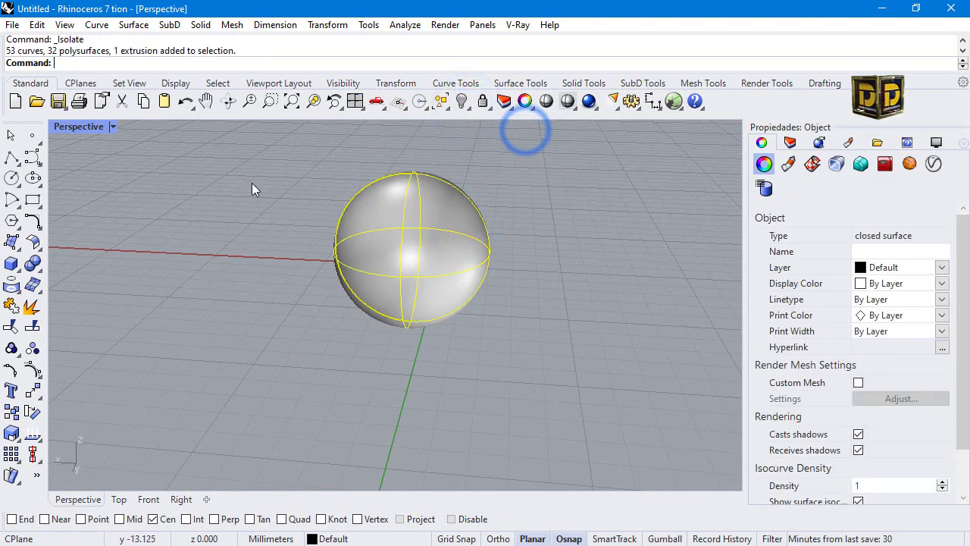
double_click(85, 128)
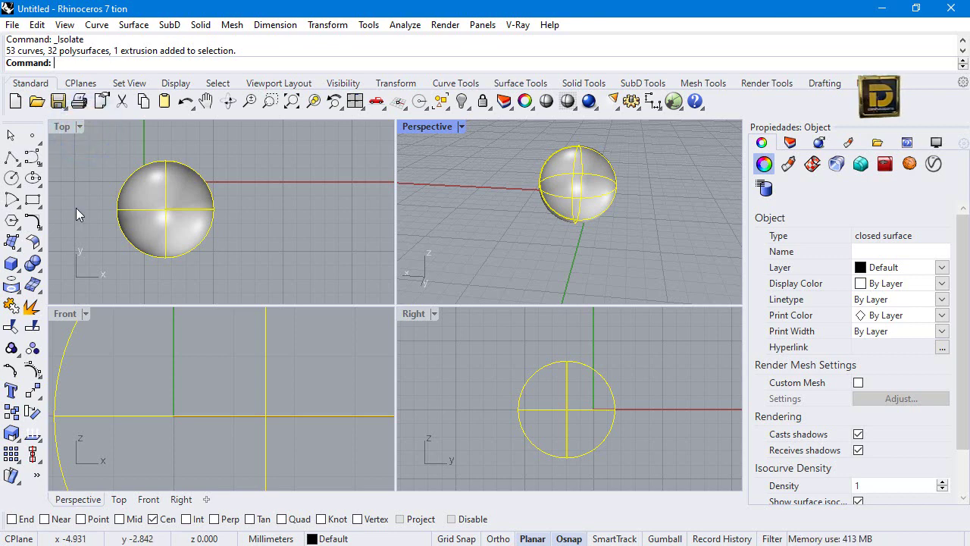
left_click(91, 239)
Draw a 3-turn helix down the sphere's vertical axis from its top point to near its bottom, slightly wider than the sphere.
scroll(193, 392, "down", 8)
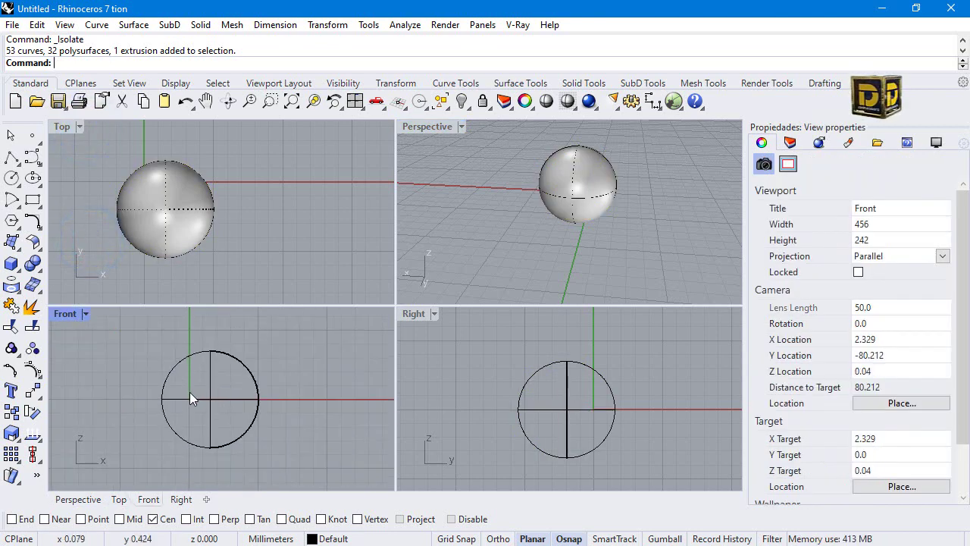
left_click_drag(44, 171, 46, 152)
left_click(34, 160)
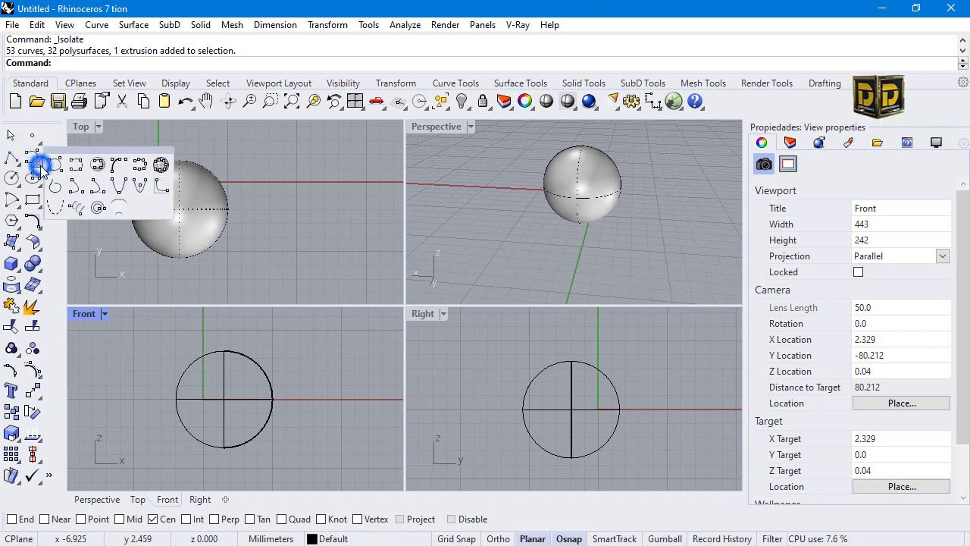
left_click(78, 205)
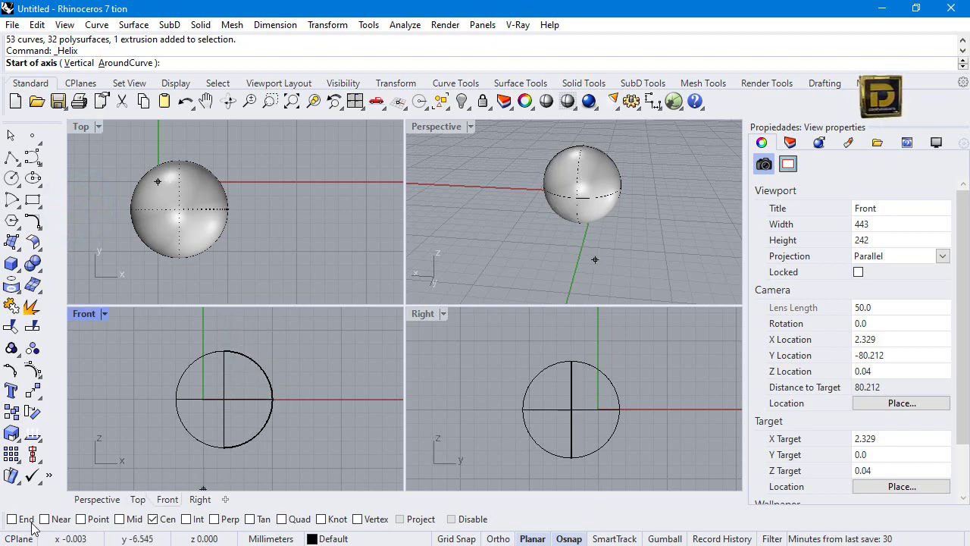
left_click(228, 353)
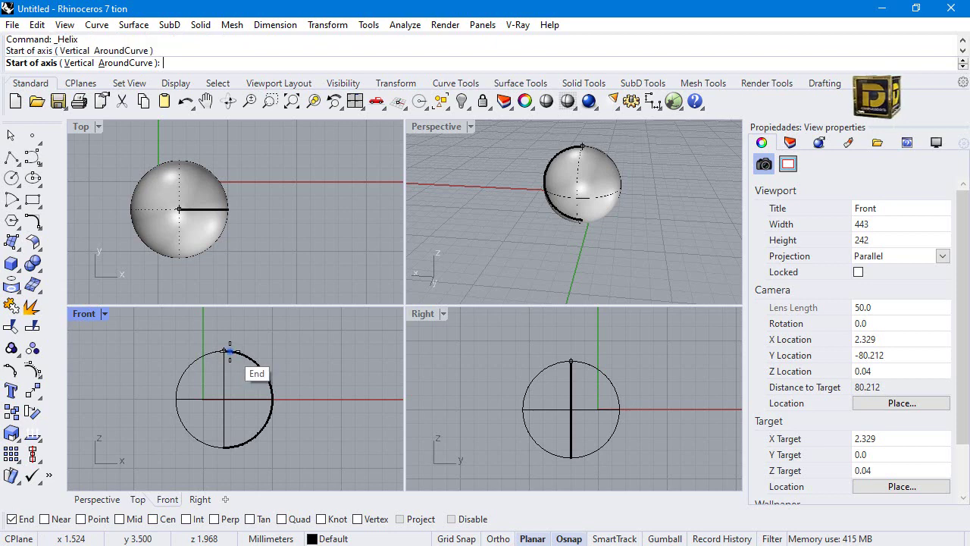
left_click(224, 429)
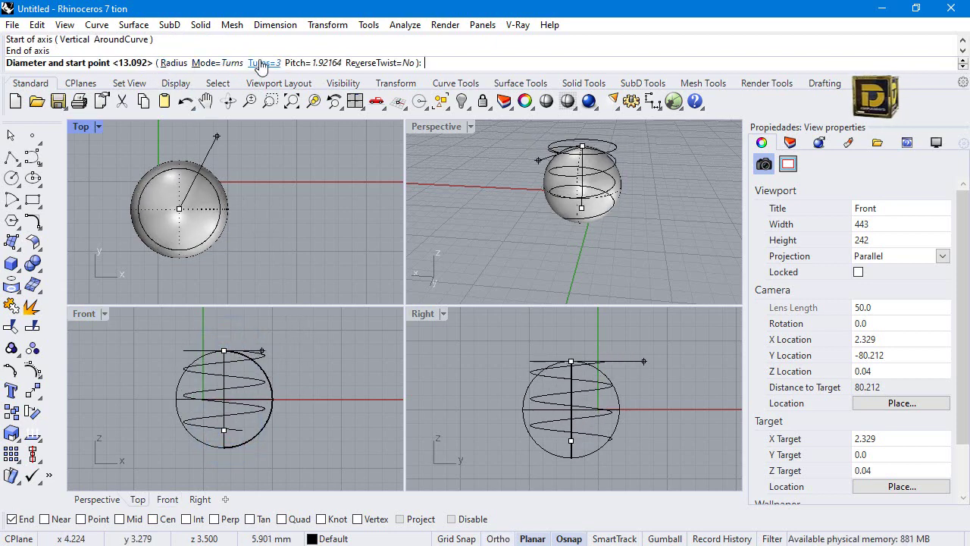
left_click(325, 383)
Compress the helix vertically with Scale 1-D in the Front view, using the sphere's bottom point as the base.
left_click(244, 371)
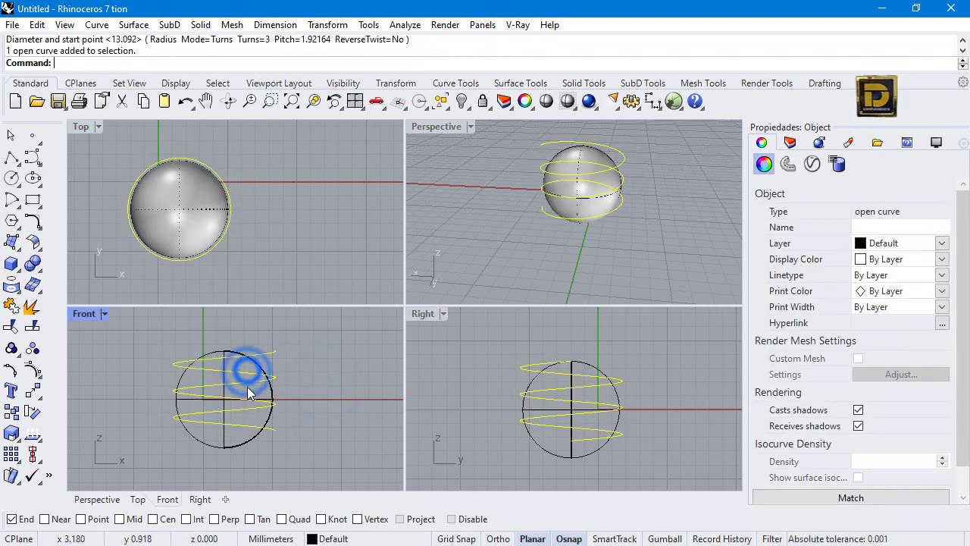
left_click(319, 23)
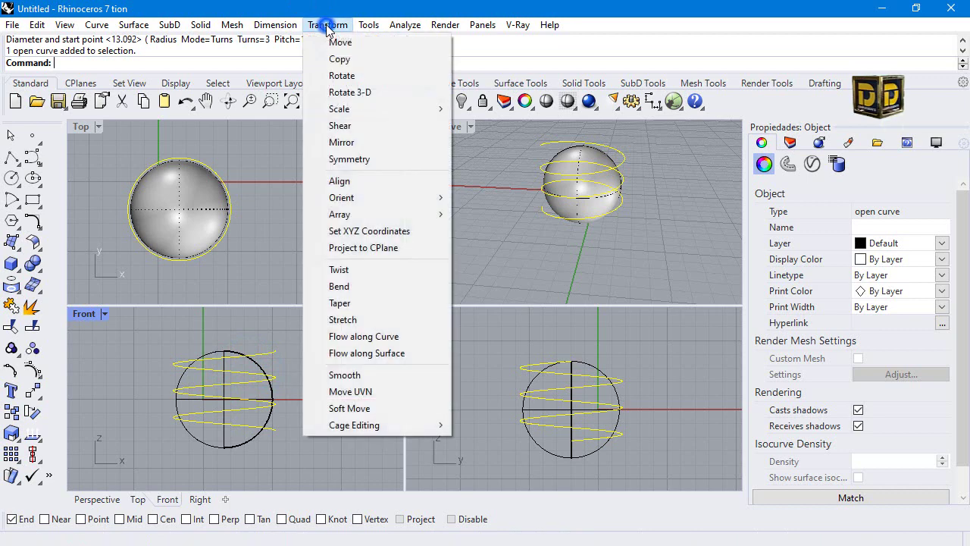
mouse_move(421, 110)
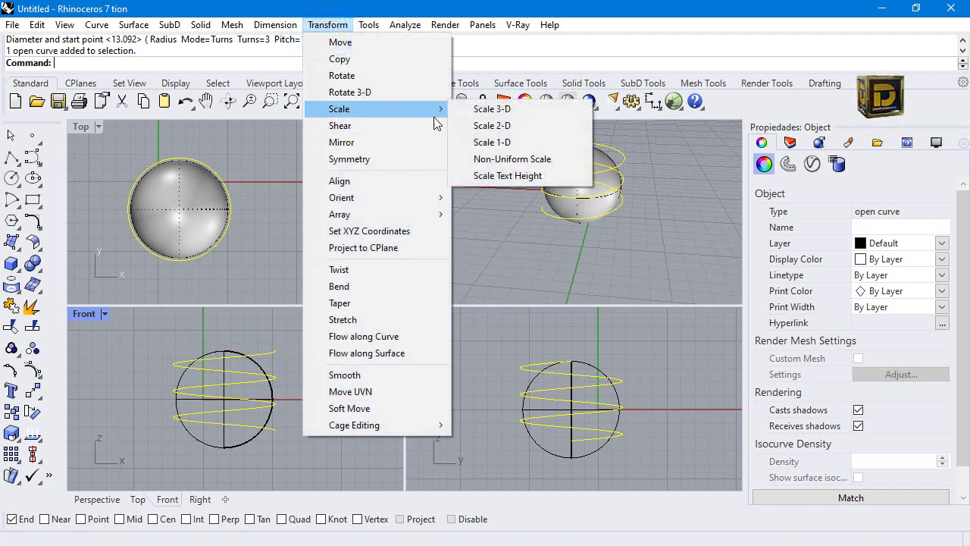
left_click(492, 141)
left_click(221, 446)
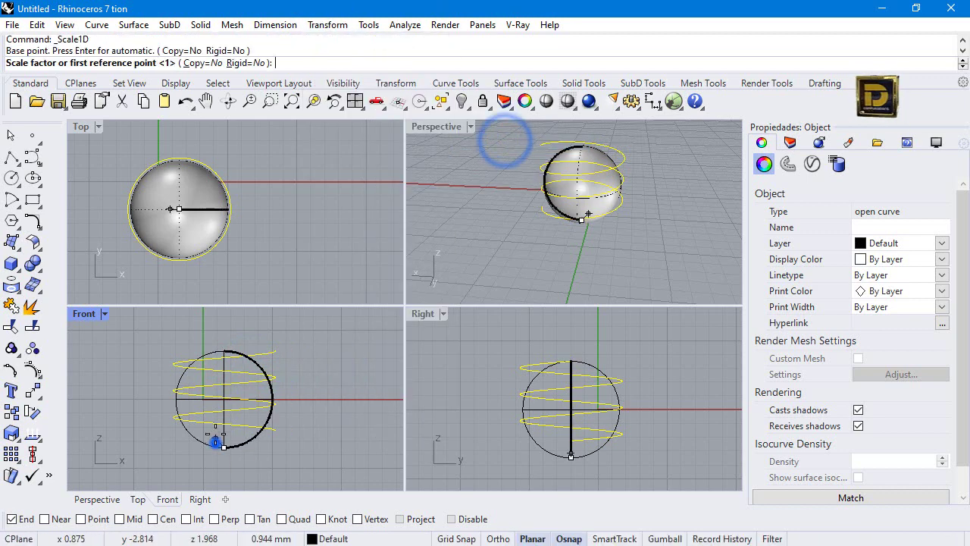
left_click(223, 327)
left_click(239, 351)
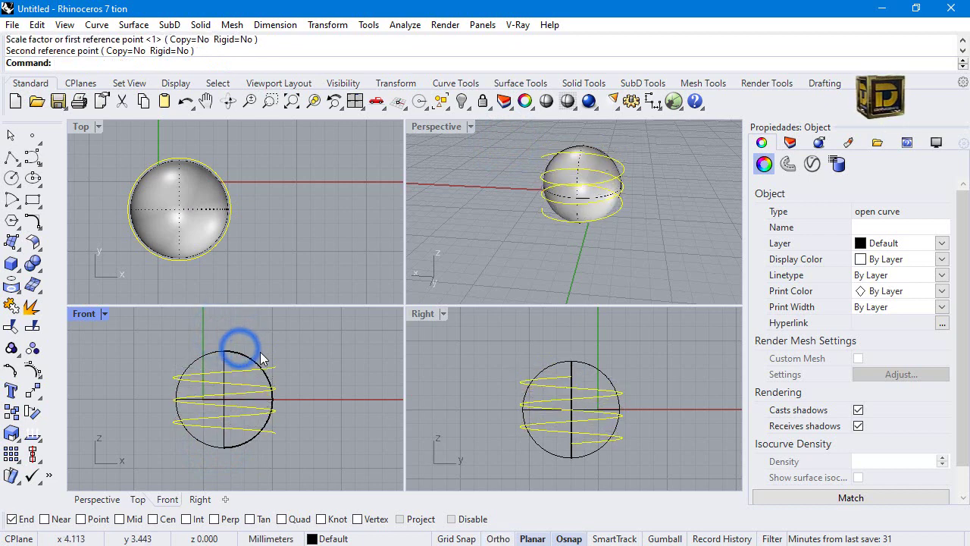
Copy the helix a short distance straight down in the Front view to make a parallel second coil.
scroll(247, 386, "up", 1)
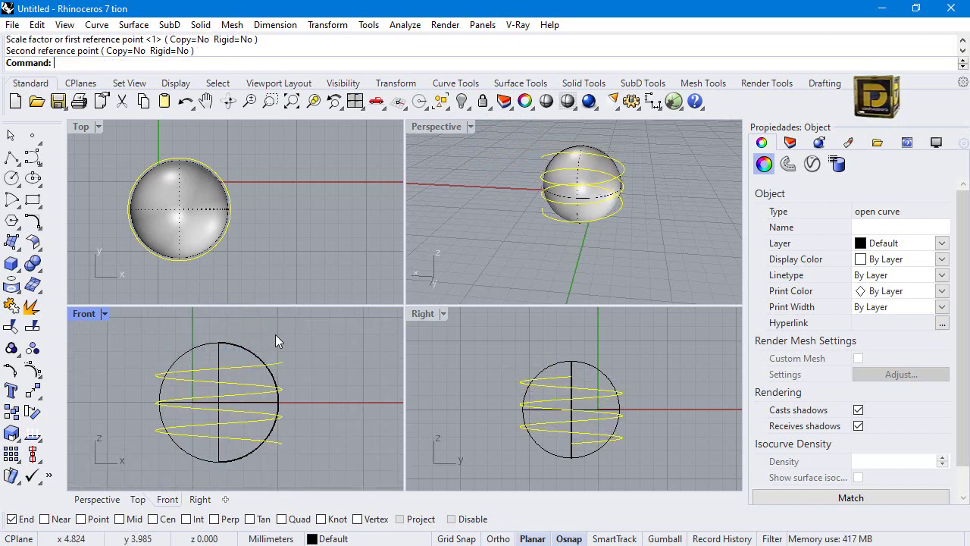
left_click(12, 409)
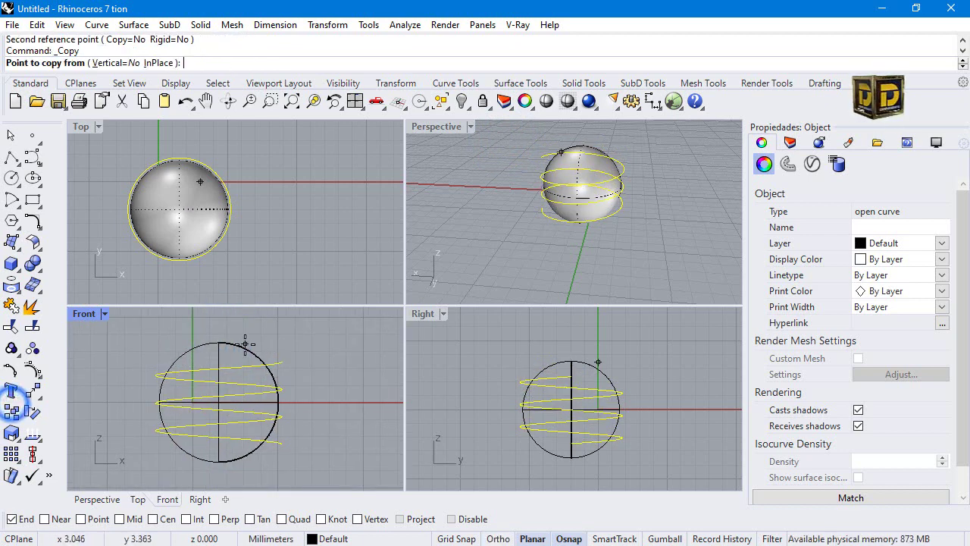
scroll(227, 394, "up", 1)
left_click(249, 370)
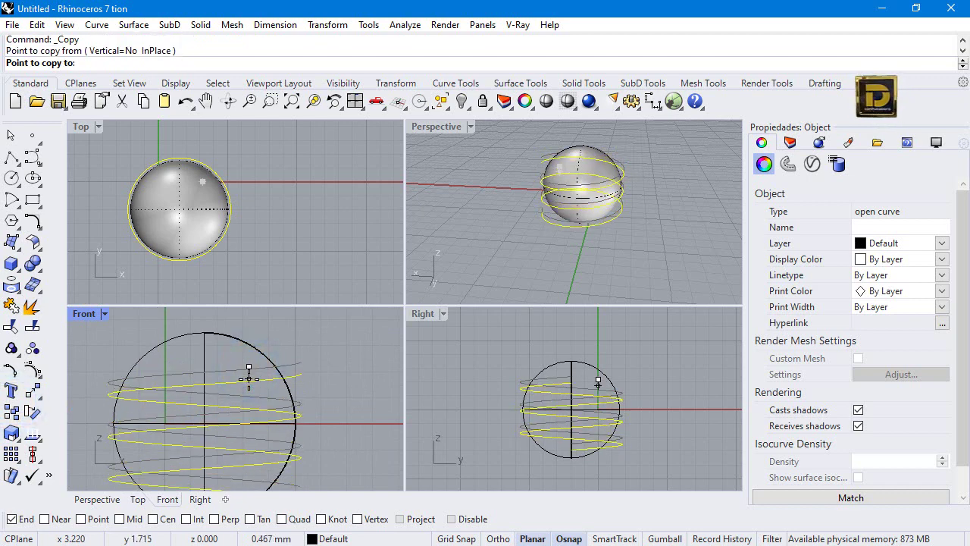
left_click(249, 374)
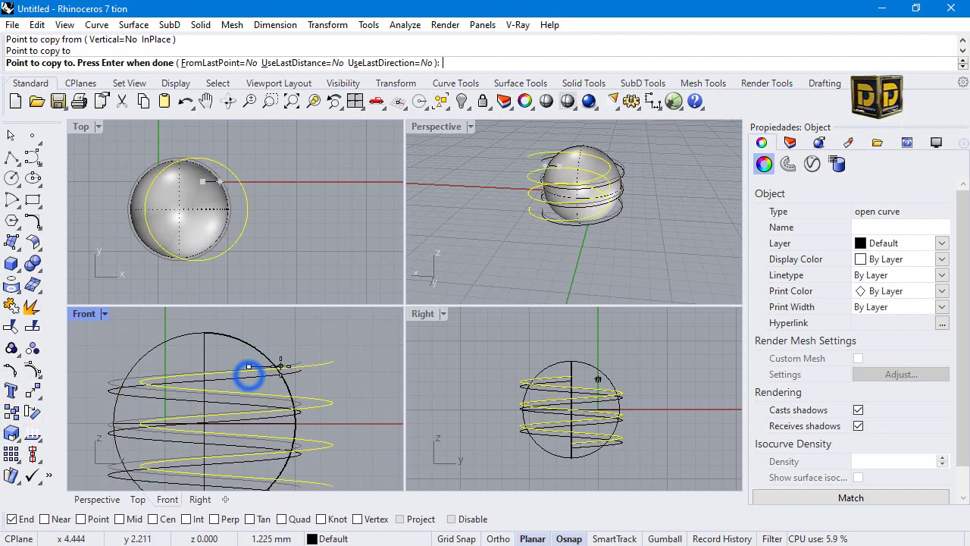
key("Return")
Pull both helix curves onto the sphere surface, deleting the input curves.
left_click(297, 352)
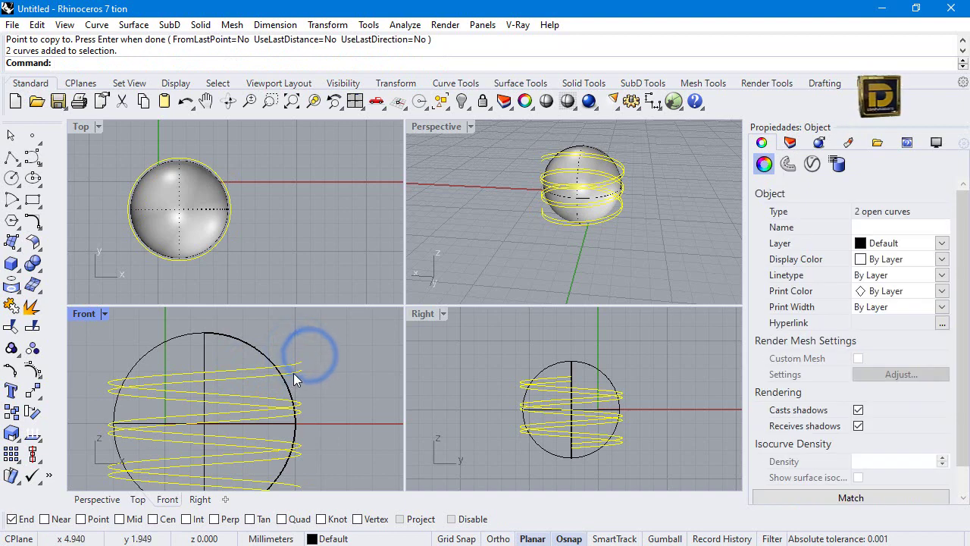
left_click(21, 300)
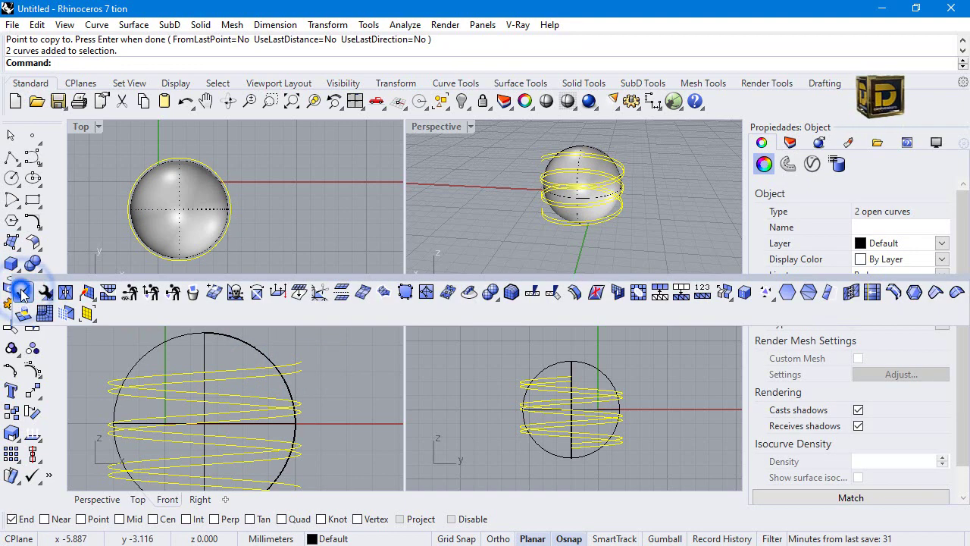
left_click(12, 284)
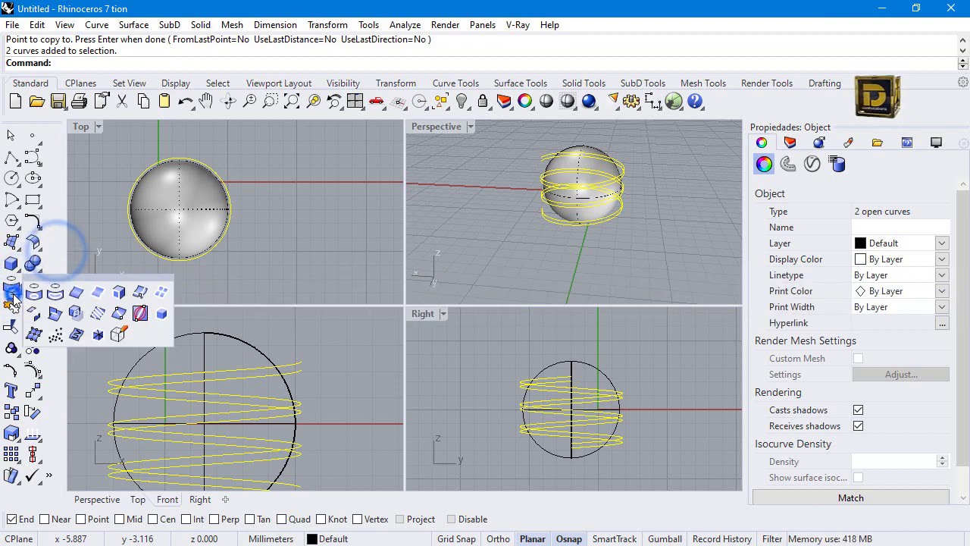
left_click(55, 294)
left_click(200, 337)
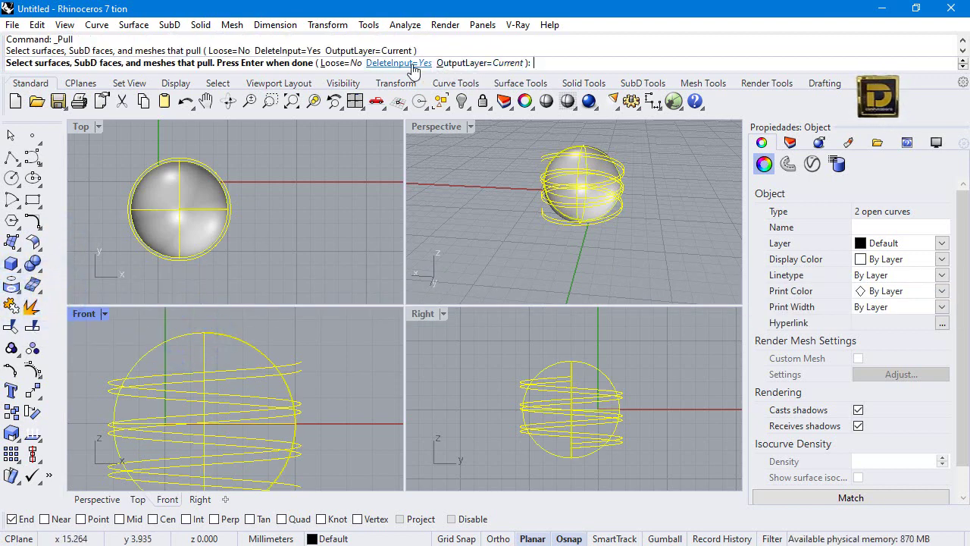
key("Return")
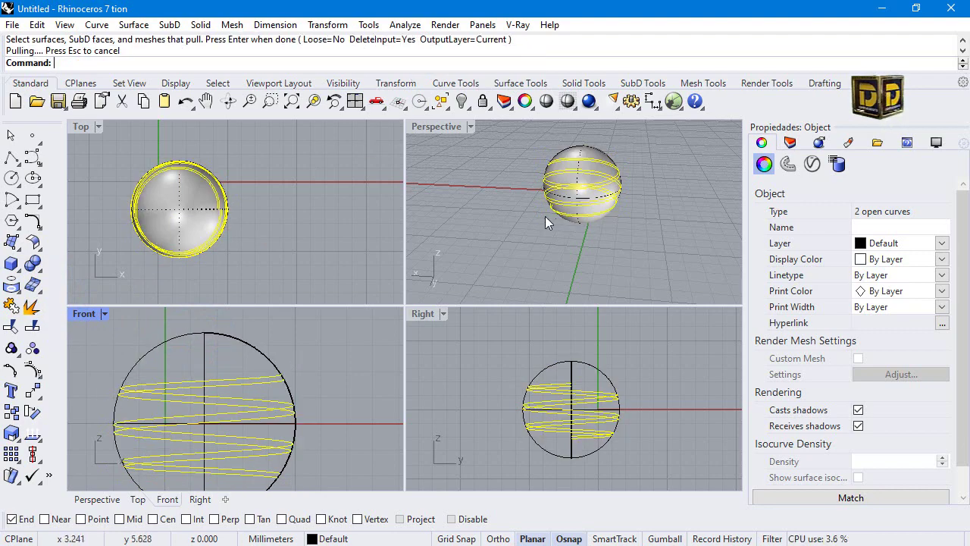
Deselect the pulled curves, maximize the Perspective viewport and frame the free curve ends on the sphere.
left_click(542, 213)
double_click(452, 130)
scroll(281, 212, "up", 5)
right_click_drag(281, 223, 427, 197)
right_click(427, 197)
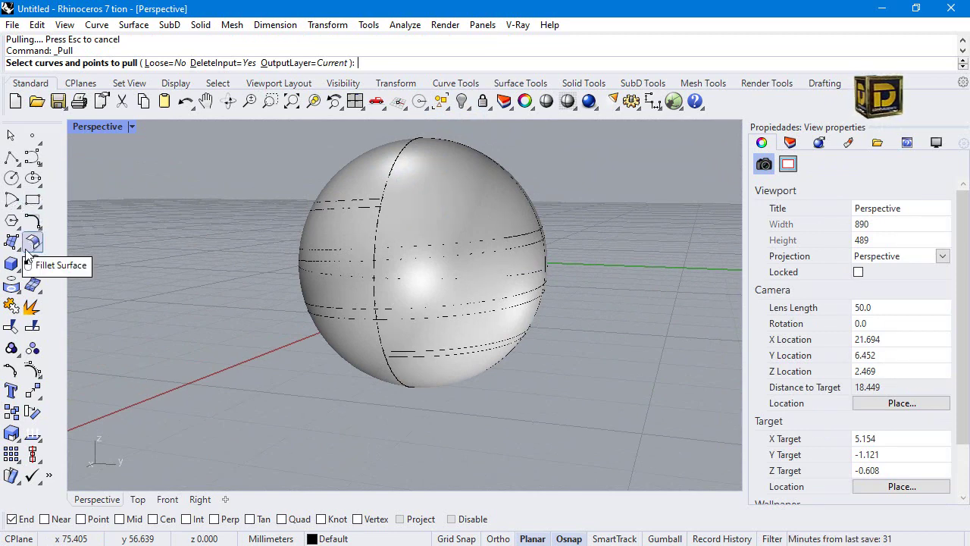
Connect the upper ends of the two pulled spiral curves with an Arc Blend, without trimming.
left_click(43, 232)
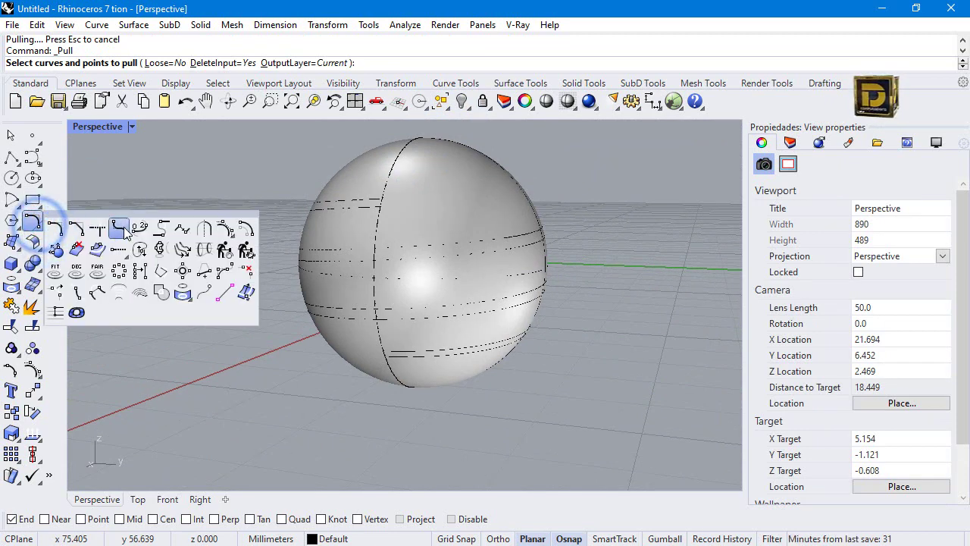
left_click(160, 229)
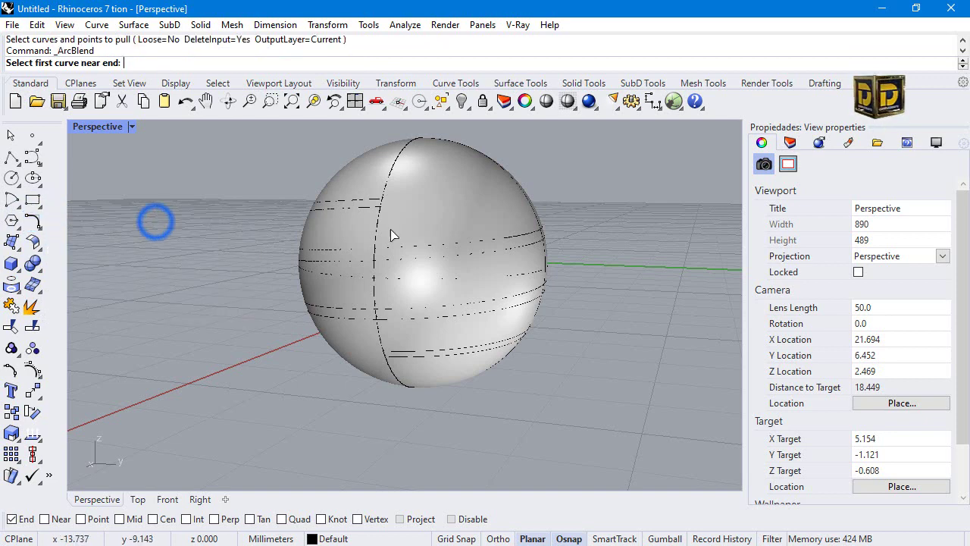
scroll(379, 194, "up", 3)
left_click(376, 201)
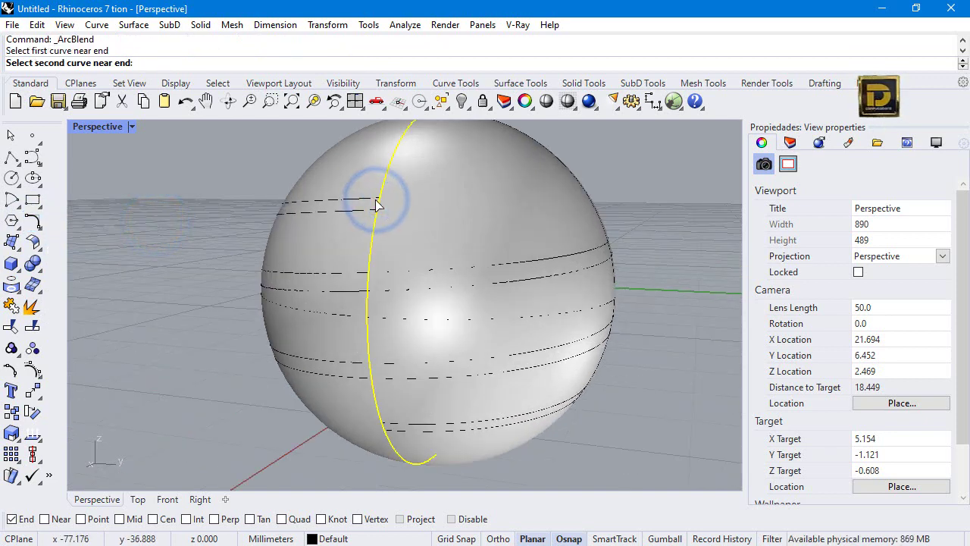
right_click(377, 203)
left_click(370, 201)
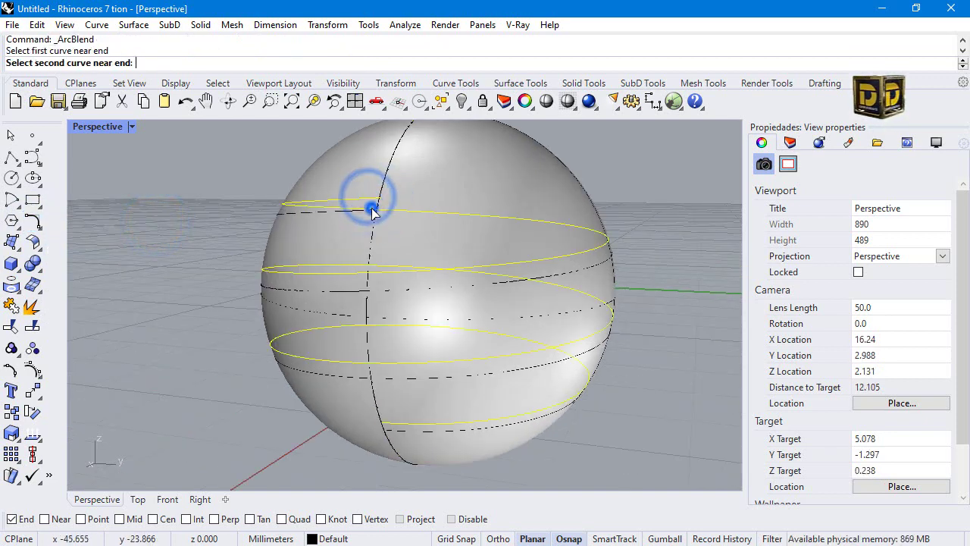
left_click(373, 206)
right_click(377, 220)
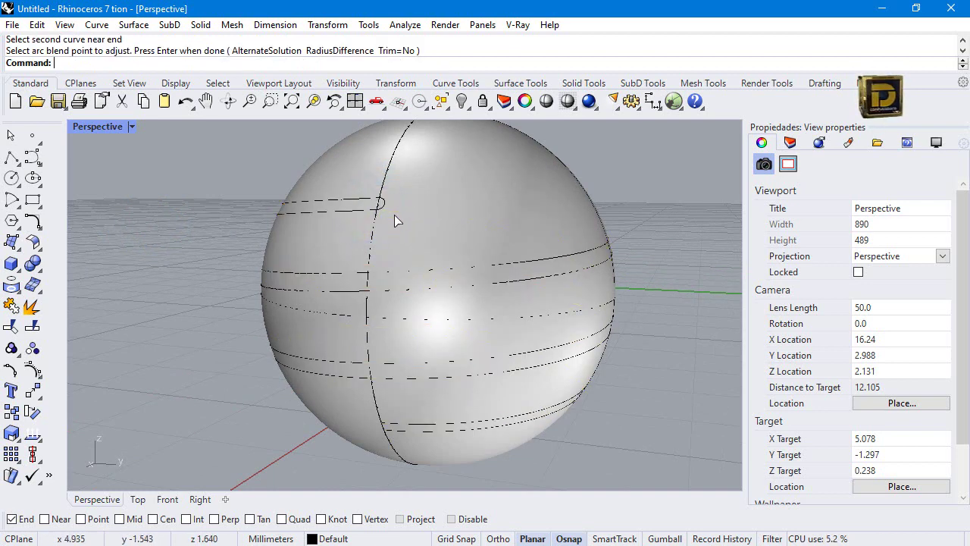
Connect the lower ends of the two spiral curves with another Arc Blend, without trimming.
scroll(384, 211, "down", 3)
scroll(416, 361, "up", 3)
right_click(375, 356)
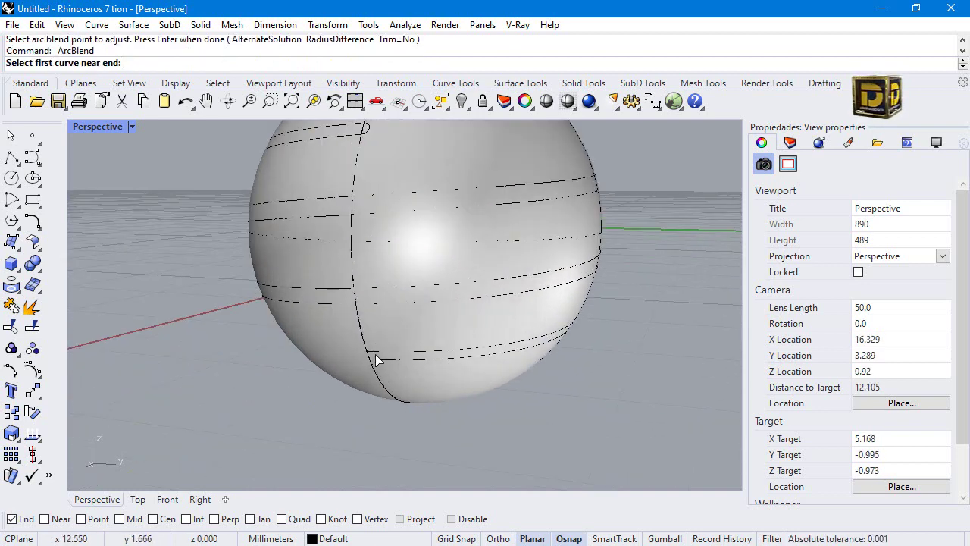
left_click(381, 354)
left_click(384, 351)
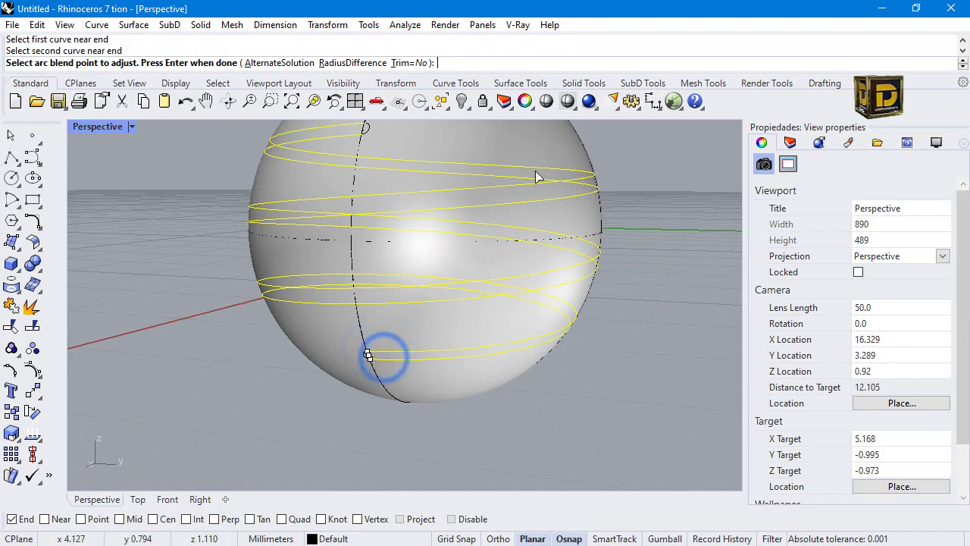
right_click(384, 351)
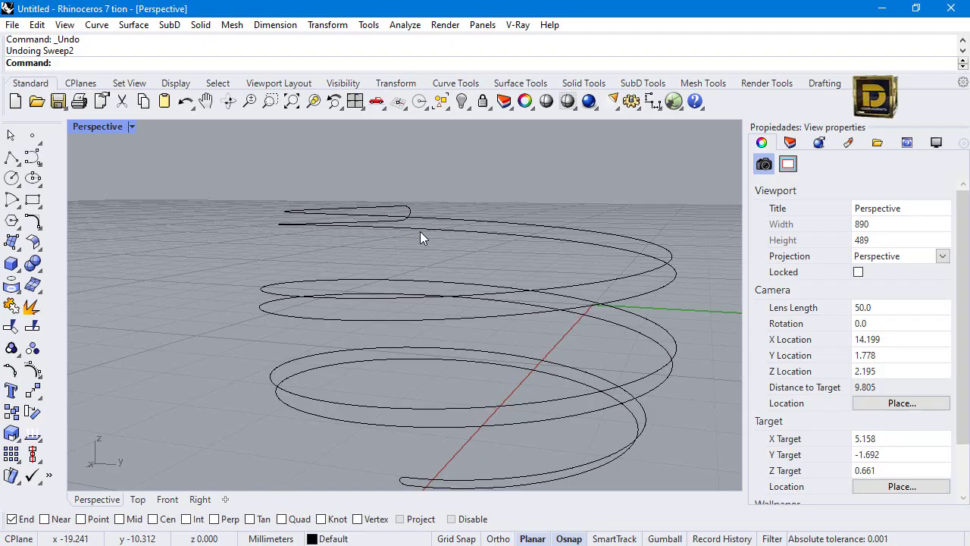
Draw a straight polyline segment between the two curve endpoints at the upper end of the spiral.
left_click(11, 157)
scroll(401, 206, "up", 4)
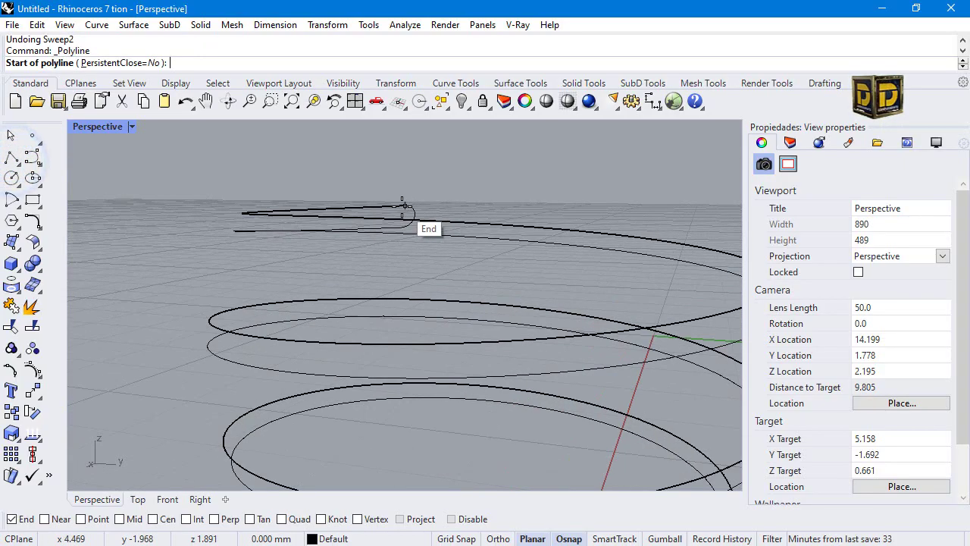
left_click(404, 207)
left_click(401, 228)
right_click(401, 228)
Draw a matching straight segment between the two curve endpoints at the lower end of the spiral.
scroll(365, 333, "down", 5)
scroll(396, 394, "up", 1)
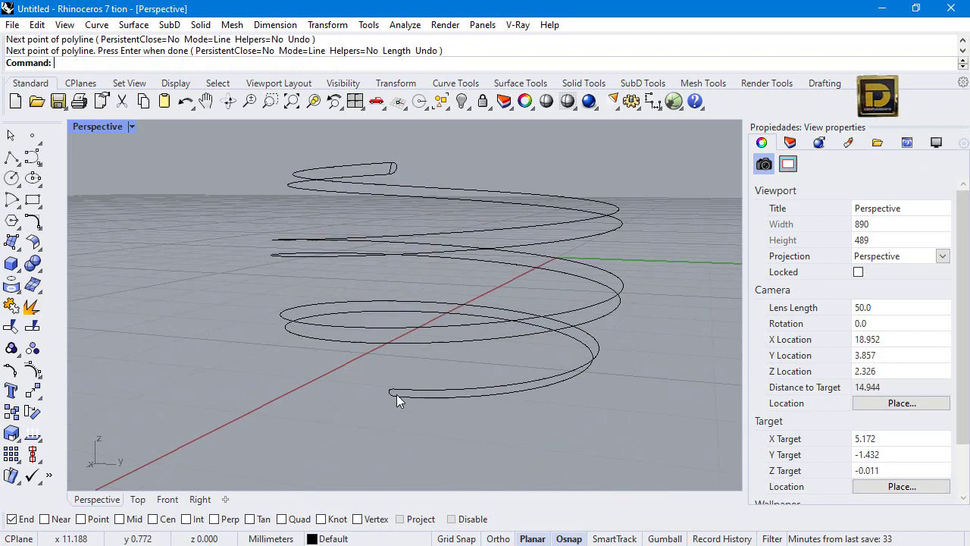
scroll(398, 396, "up", 3)
key("Return")
left_click(395, 396)
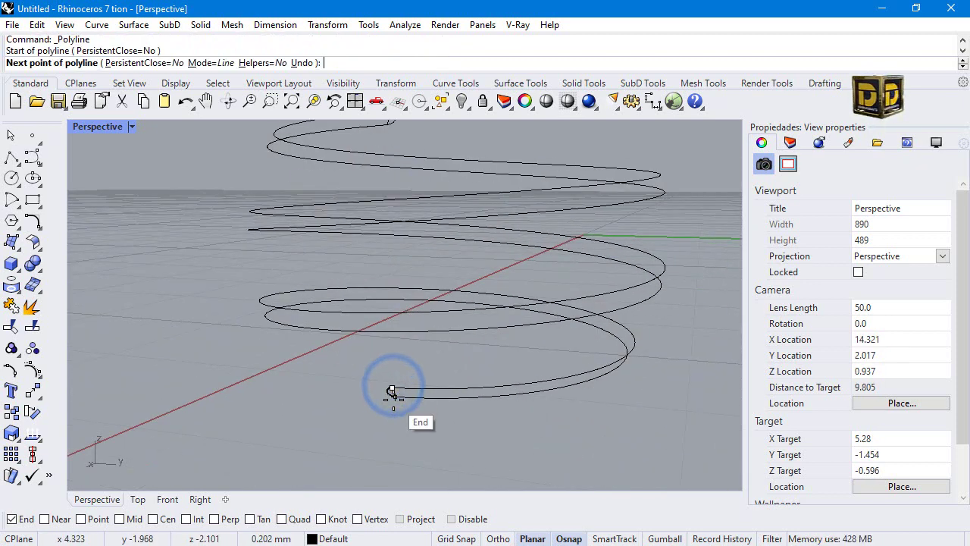
right_click(319, 399)
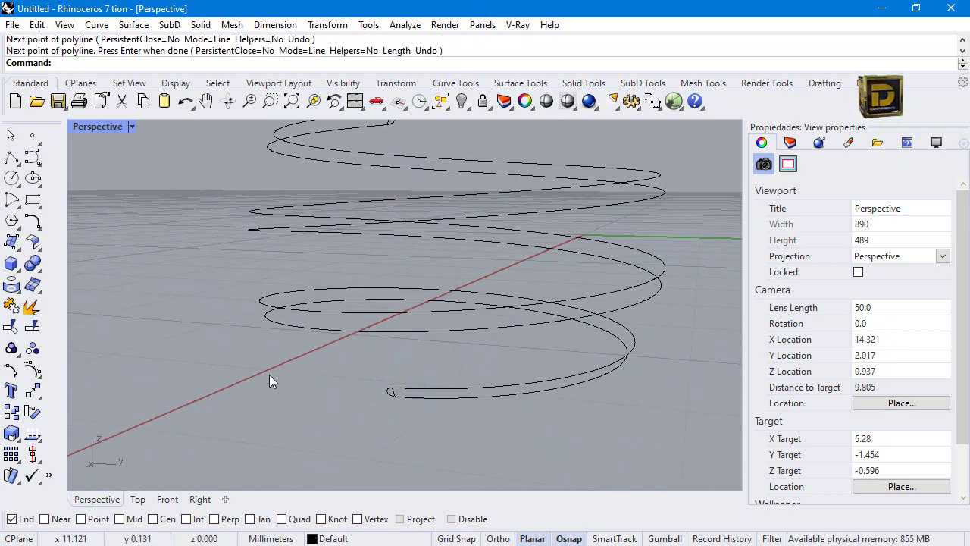
Sweep a band along the two spiral rails, using the straight segments at both ends as cross sections.
left_click(13, 243)
left_click(71, 313)
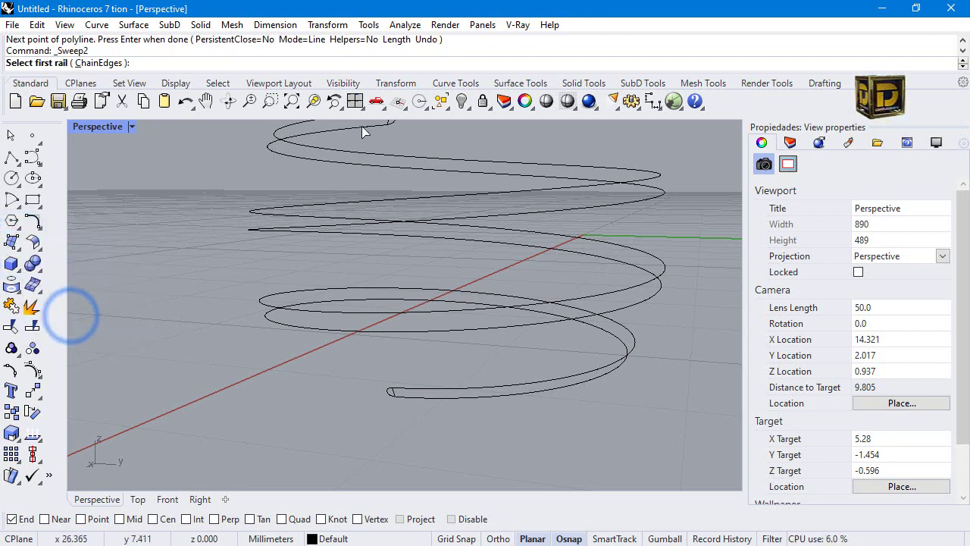
left_click(361, 132)
left_click(362, 133)
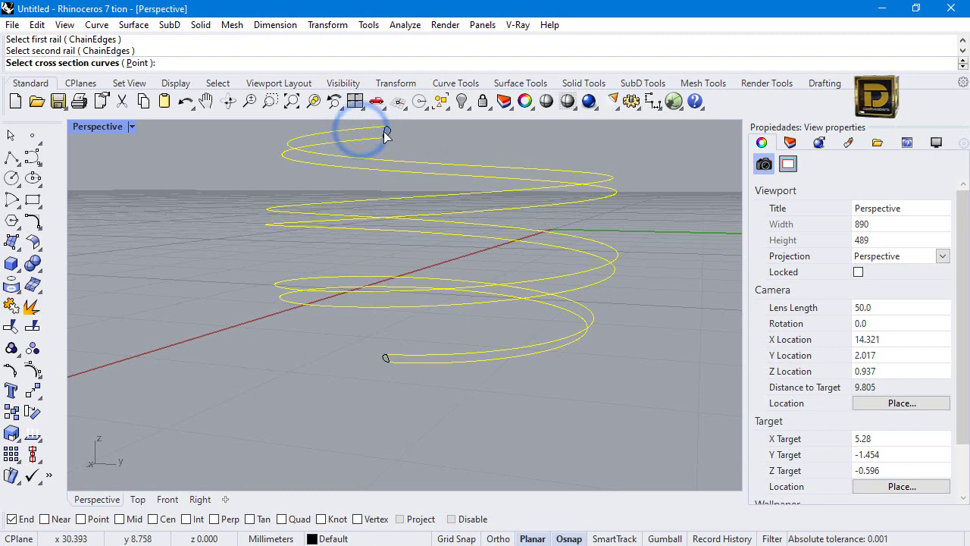
left_click(385, 133)
scroll(391, 360, "up", 3)
left_click(385, 360)
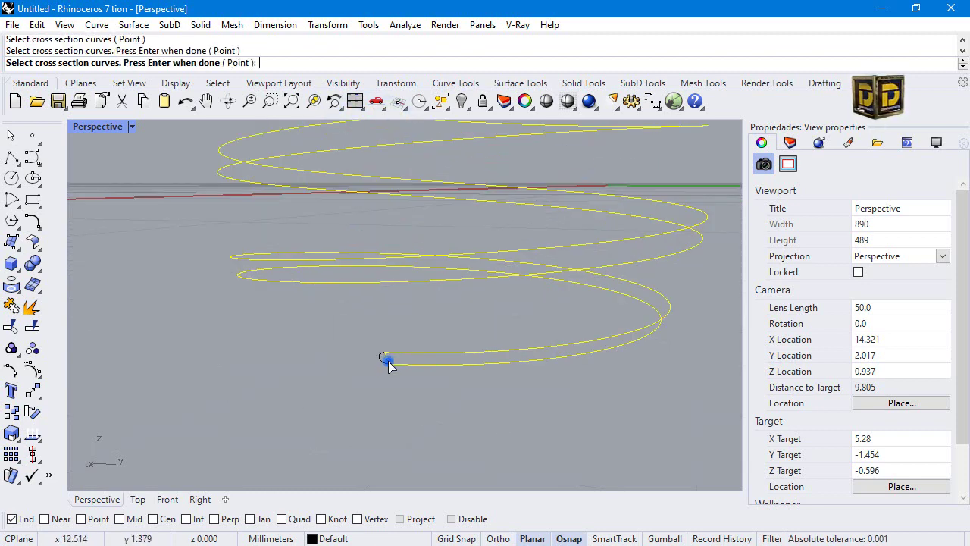
key("Return")
key("Return")
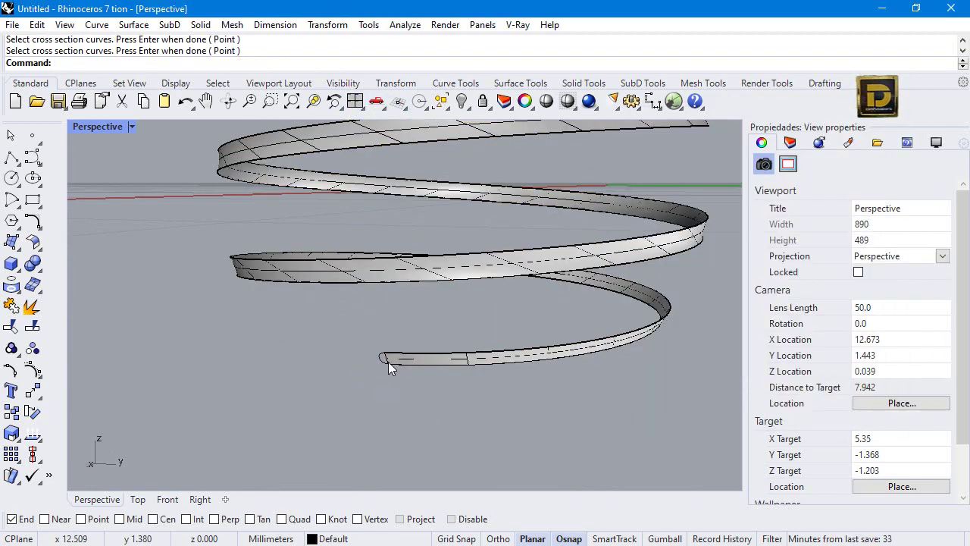
Try to patch the rounded lower tip of the band with 10 by 10 spans, and undo that patch.
left_click(11, 241)
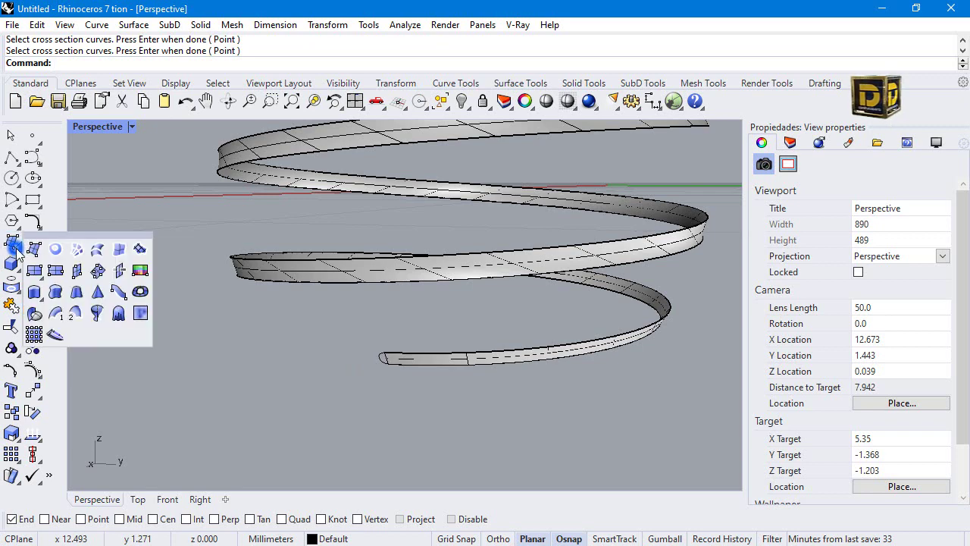
left_click(139, 244)
scroll(442, 388, "up", 4)
left_click(322, 328)
key("Return")
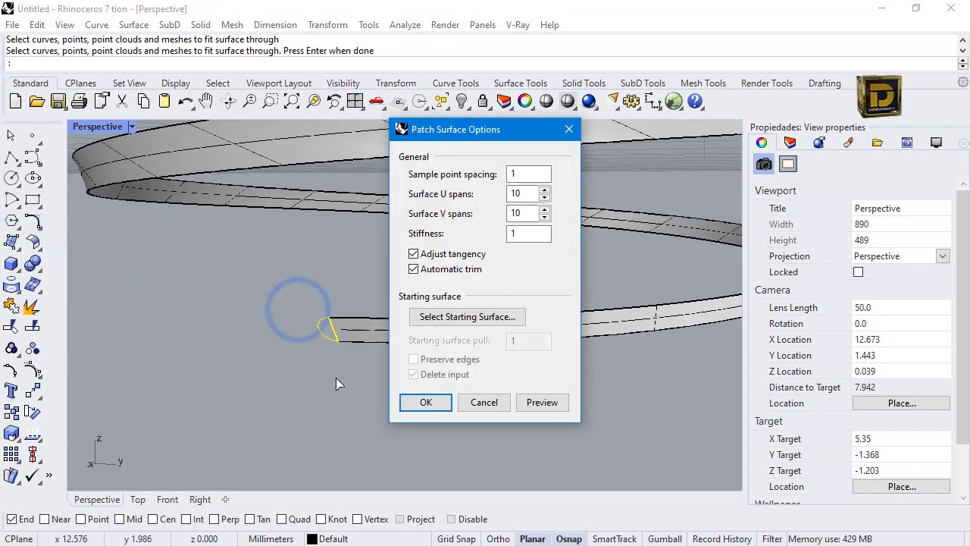
key("Return")
scroll(371, 410, "down", 2)
scroll(372, 410, "up", 3)
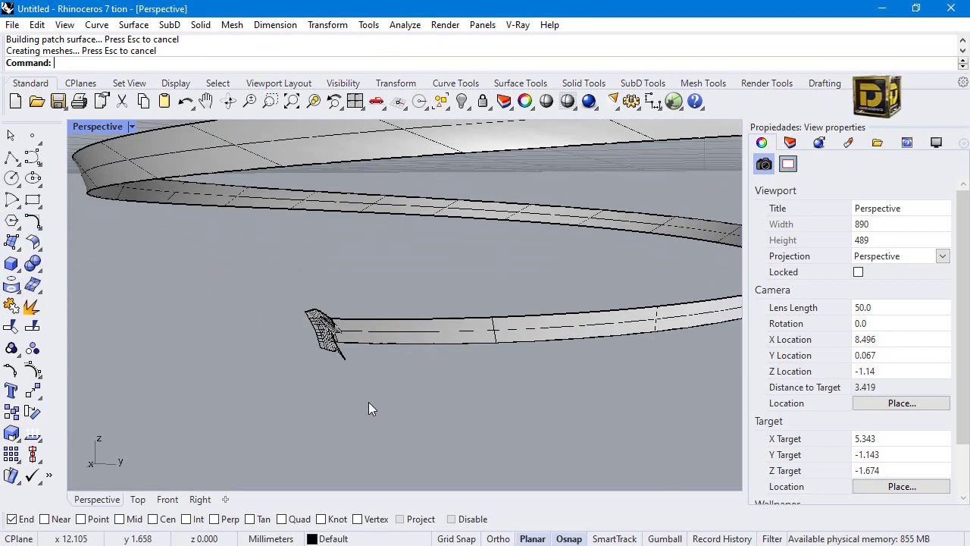
key("ctrl+z")
Patch the rounded lower tip of the band between its end arc and the straight end of the strip.
scroll(340, 324, "up", 2)
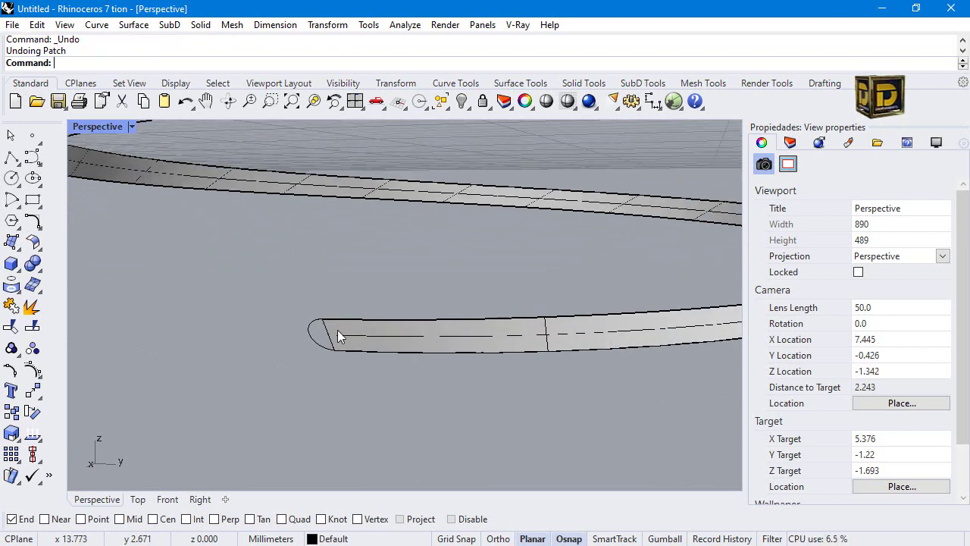
left_click(335, 333)
left_click(311, 331)
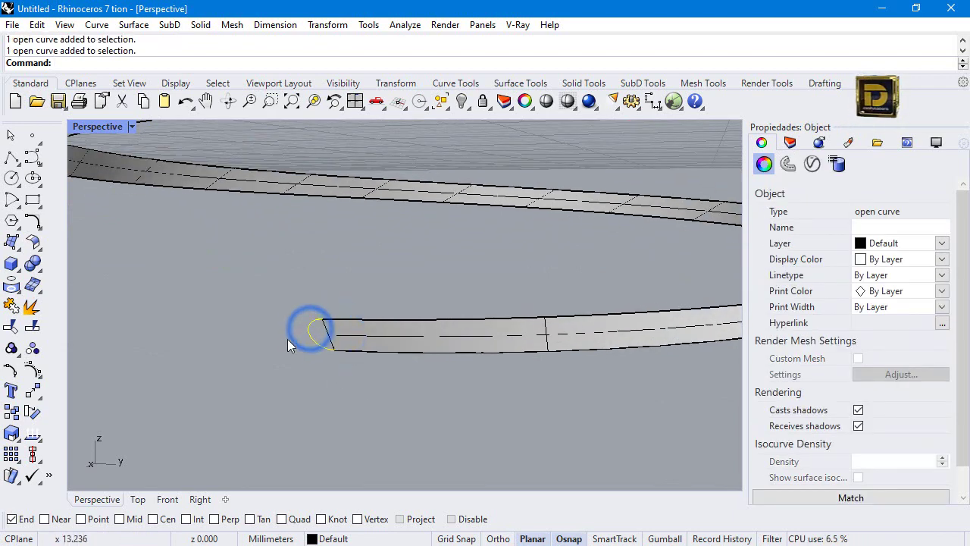
left_click(284, 350)
right_click(281, 350)
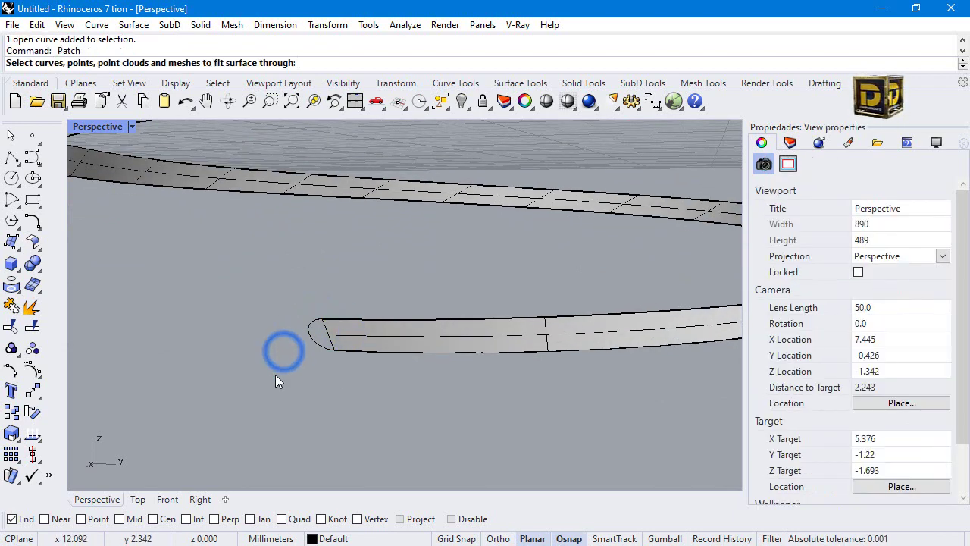
left_click(325, 329)
left_click(368, 372)
right_click(305, 335)
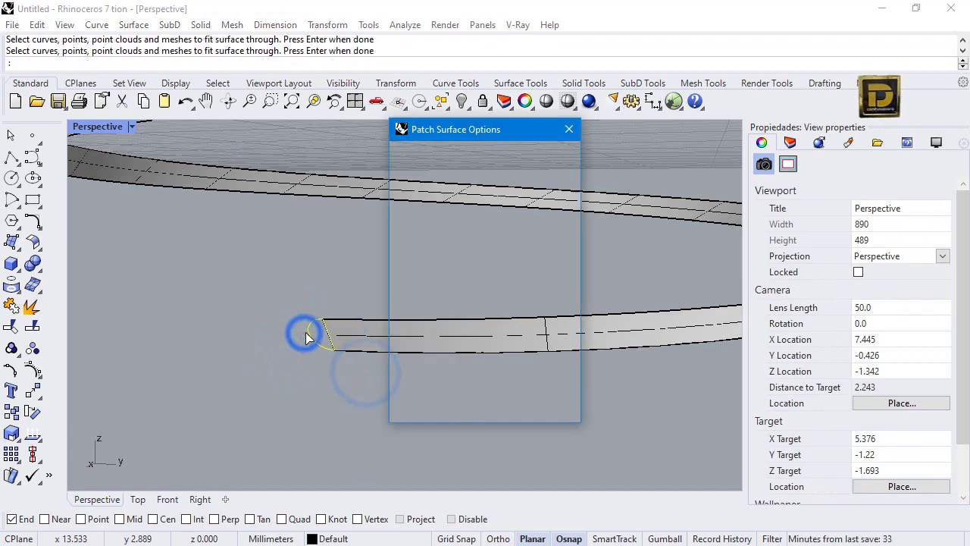
key("Return")
Patch the rounded upper tip of the band from its end arc and the straight segment curve.
scroll(326, 409, "down", 10)
scroll(342, 325, "up", 3)
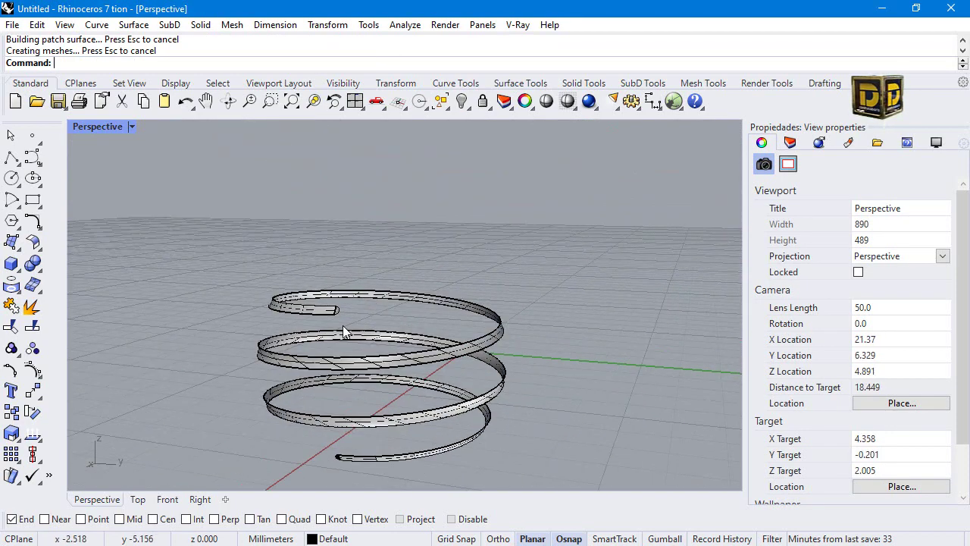
scroll(343, 325, "up", 5)
left_click(328, 290)
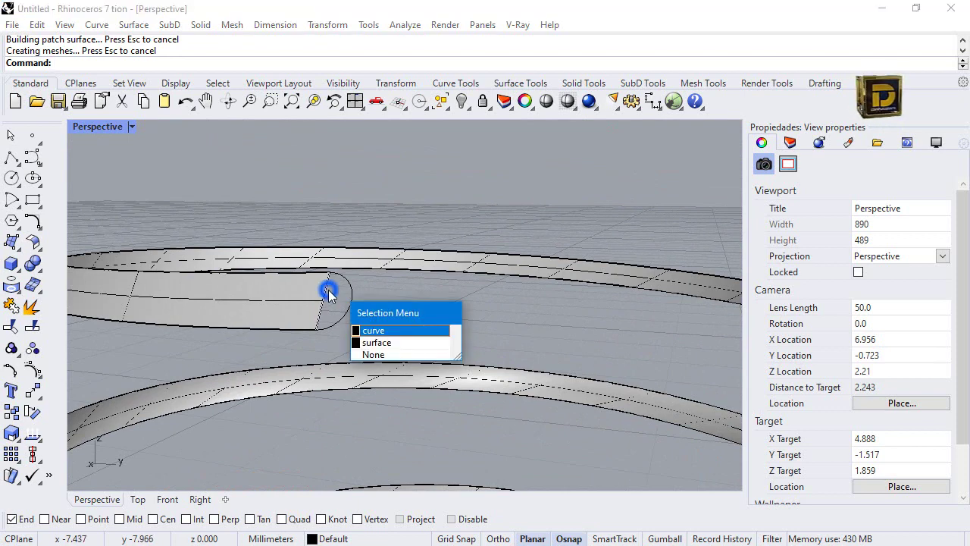
left_click(373, 330)
left_click(345, 304)
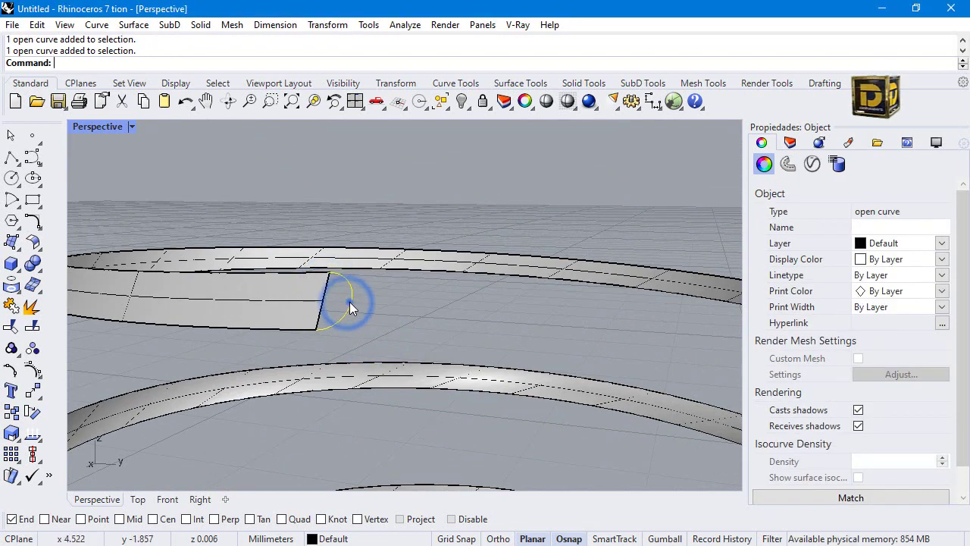
key("Escape")
key("Return")
left_click(328, 302)
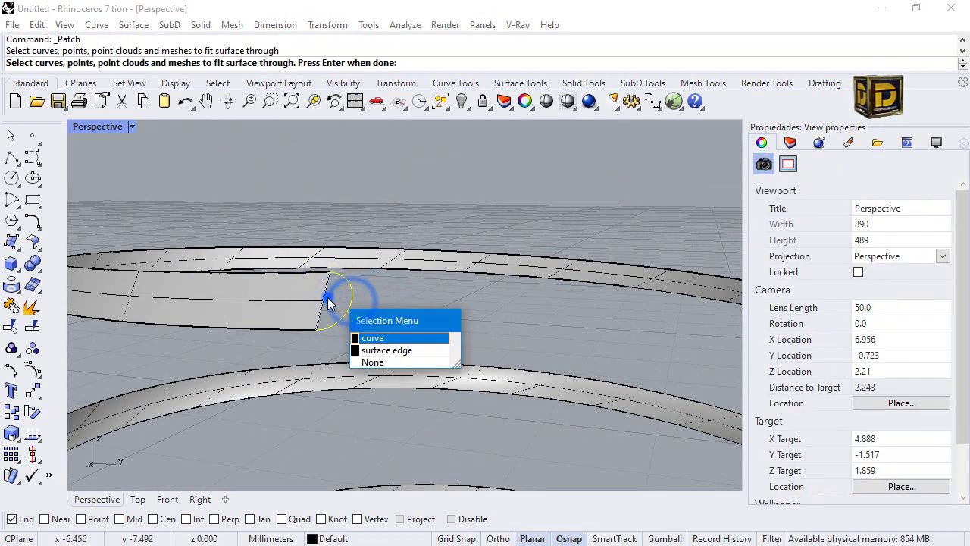
left_click(371, 339)
key("Return")
key("Return")
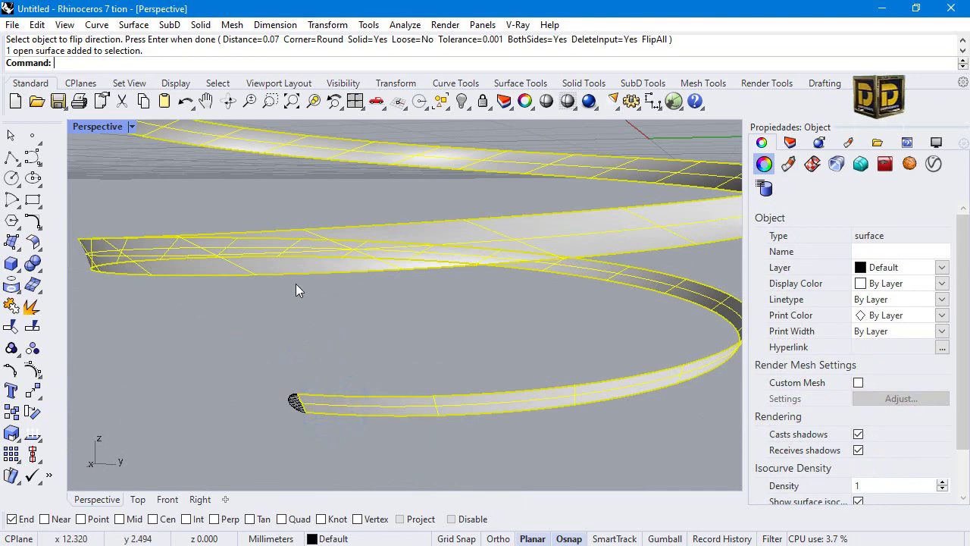
Offset the spiral band surface by 0.07 to both sides as a solid with round corners, deleting the input surface.
left_click(34, 244)
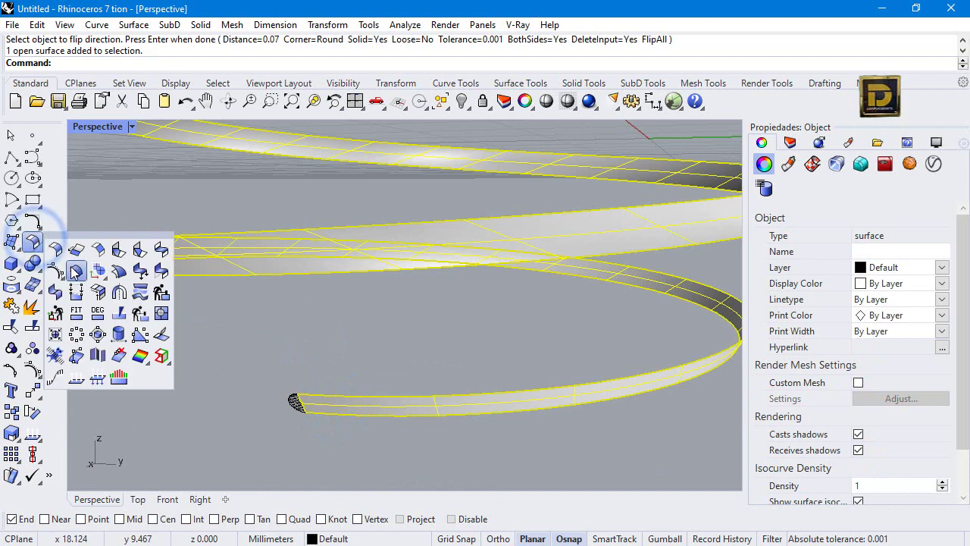
left_click(73, 264)
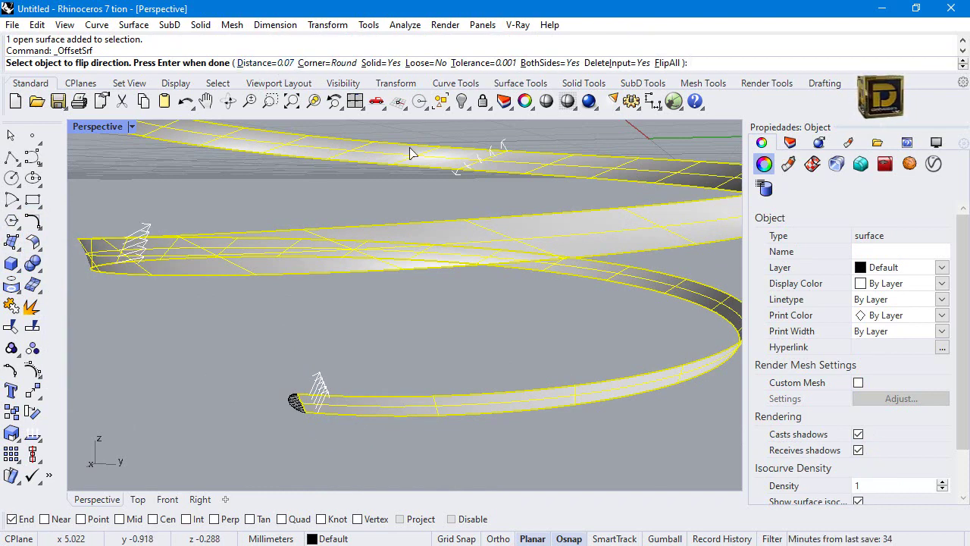
key("Return")
left_click(235, 444)
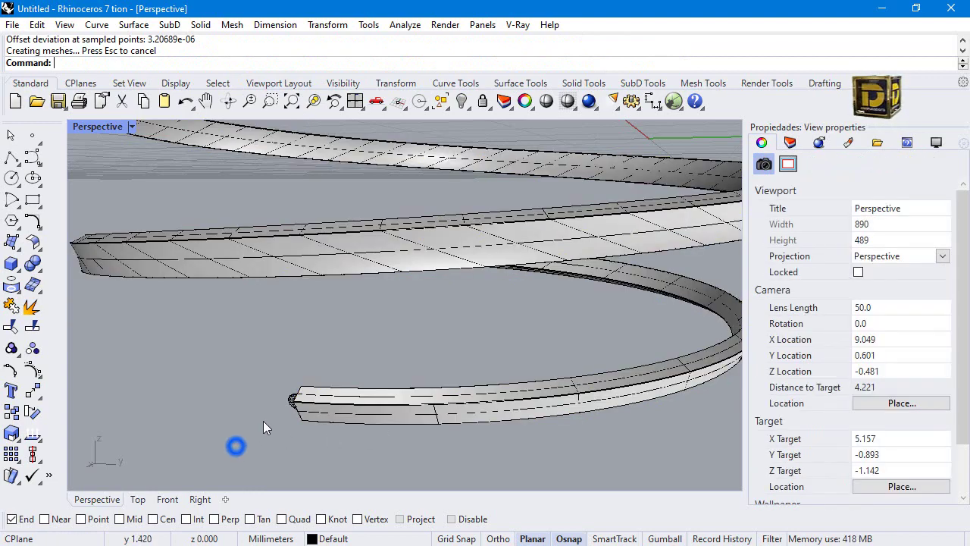
Offset the rounded lower tip patch by 0.07 to both sides as a solid.
scroll(303, 400, "up", 2)
left_click(303, 400)
left_click(302, 398)
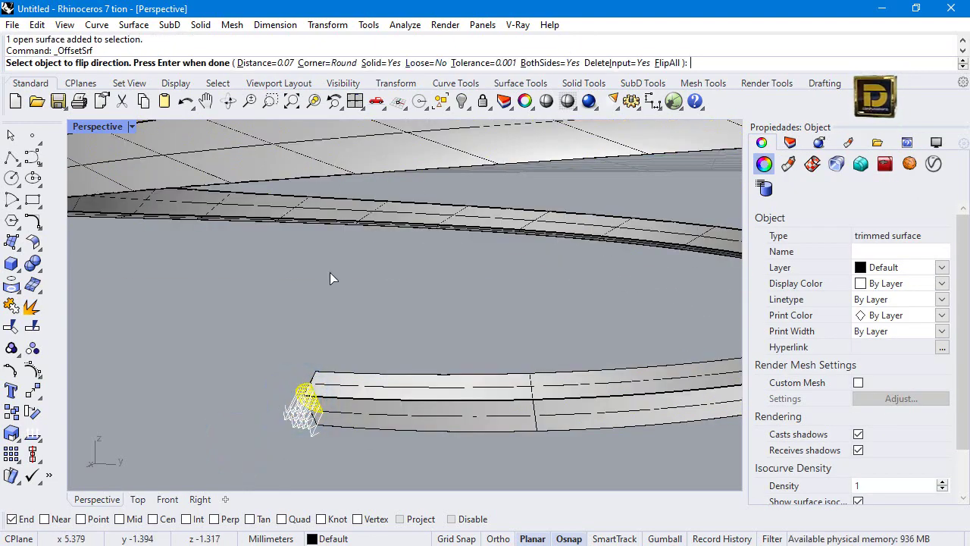
key("Return")
left_click(322, 334)
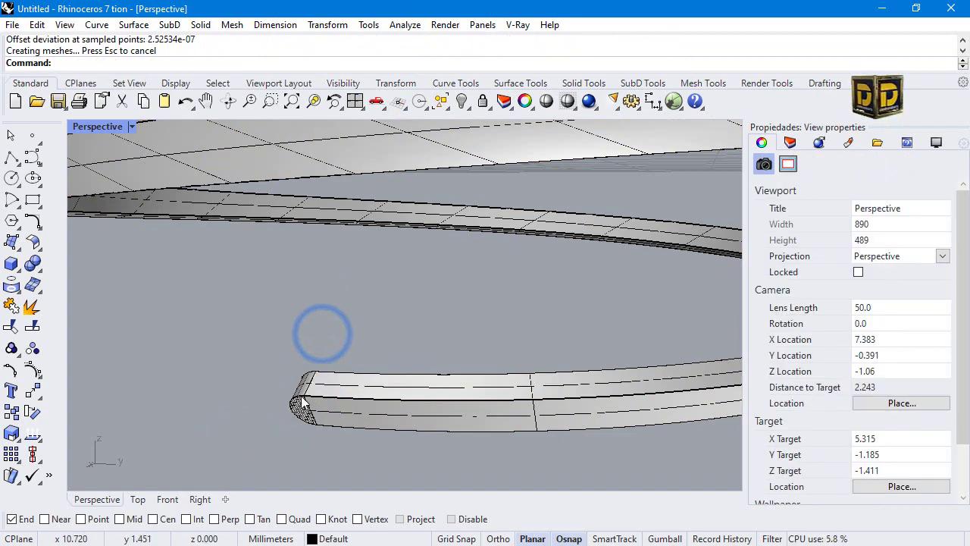
Offset the rounded upper tip patch by 0.07 to both sides as a solid.
left_click(298, 383)
right_click_drag(298, 382, 432, 282)
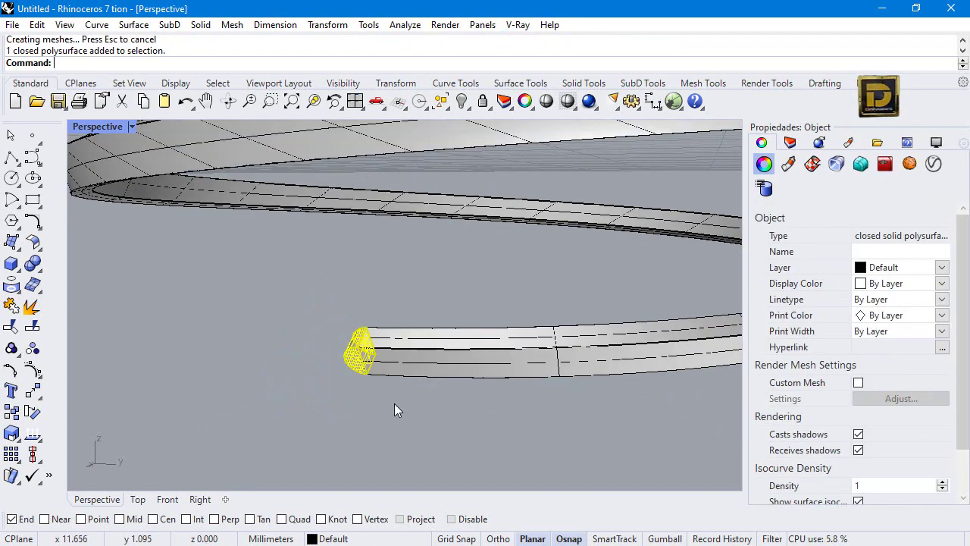
scroll(394, 410, "down", 5)
scroll(387, 344, "up", 8)
left_click(404, 300)
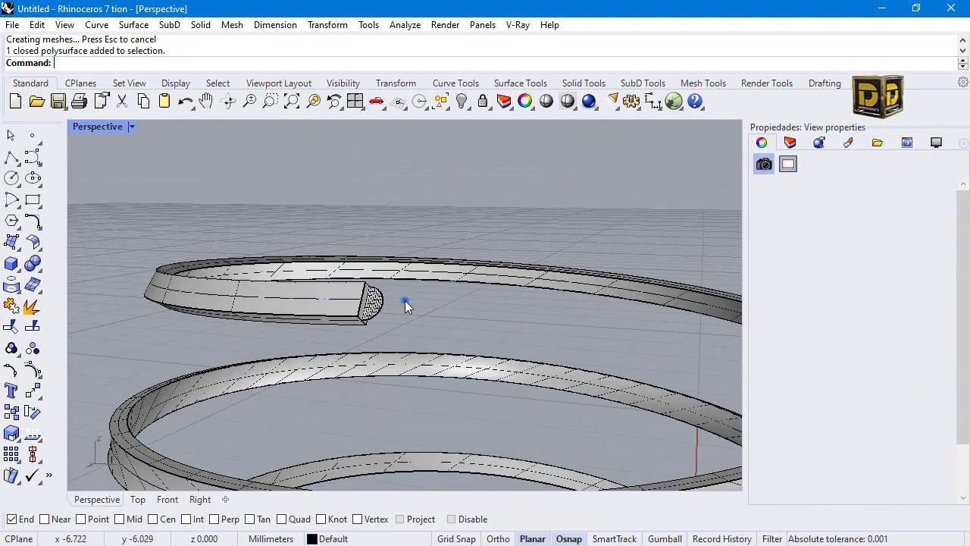
left_click(376, 303)
right_click(375, 303)
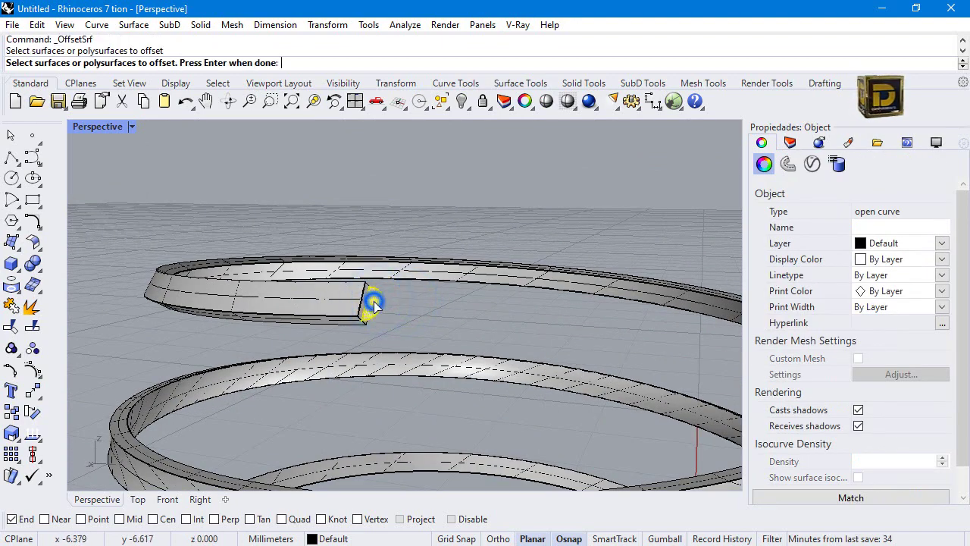
left_click(374, 303)
right_click(373, 303)
right_click(372, 303)
Boolean union the thickened spiral band with its two rounded tips and select the merged solid.
right_click_drag(372, 303, 419, 317)
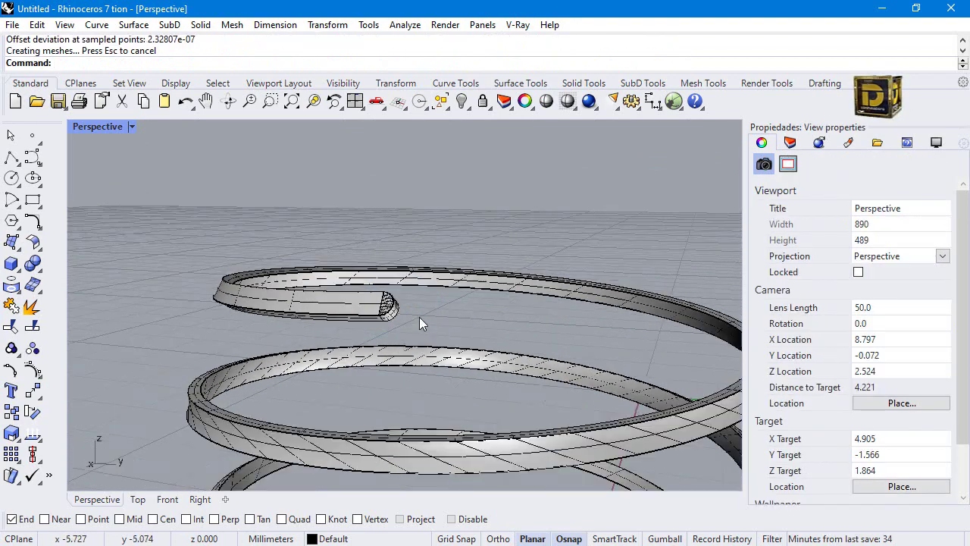
scroll(419, 317, "down", 5)
left_click_drag(306, 234, 508, 398)
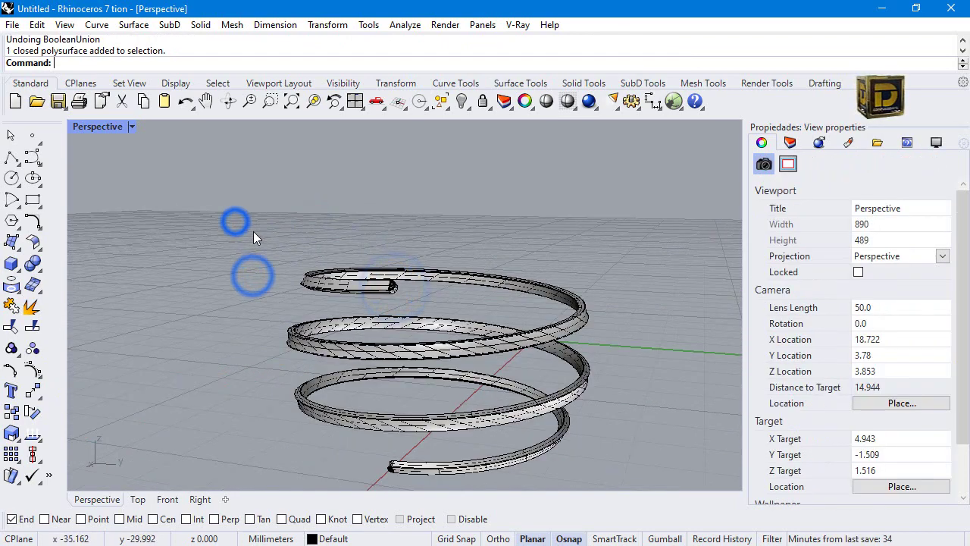
left_click_drag(220, 203, 499, 446)
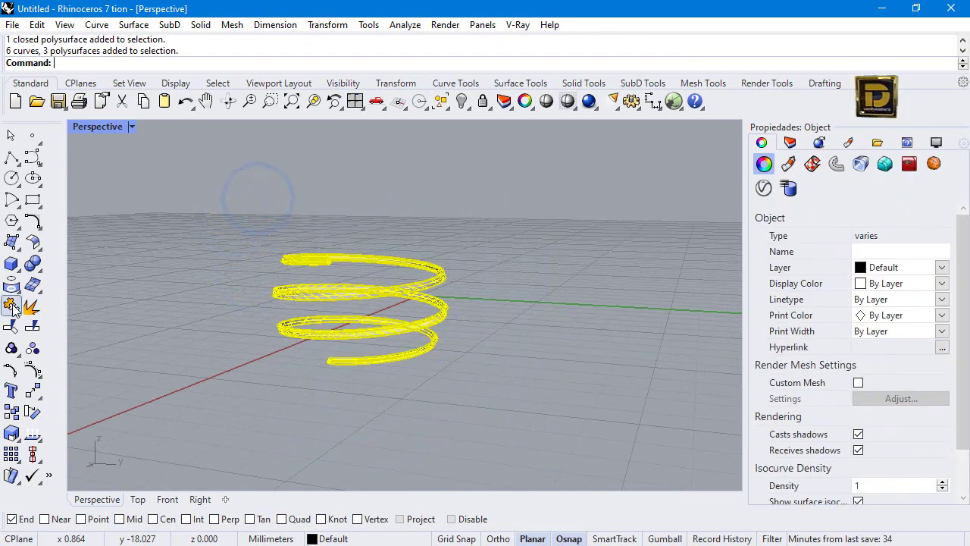
left_click(33, 263)
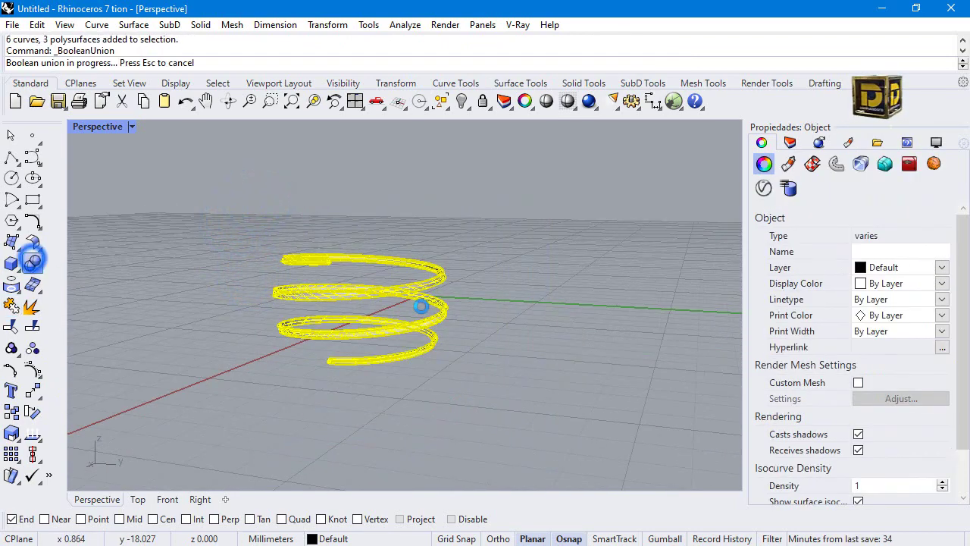
left_click(518, 231)
left_click(423, 326)
Create Layer 01 with a red layer color and move the selected spiral band onto it.
left_click(790, 143)
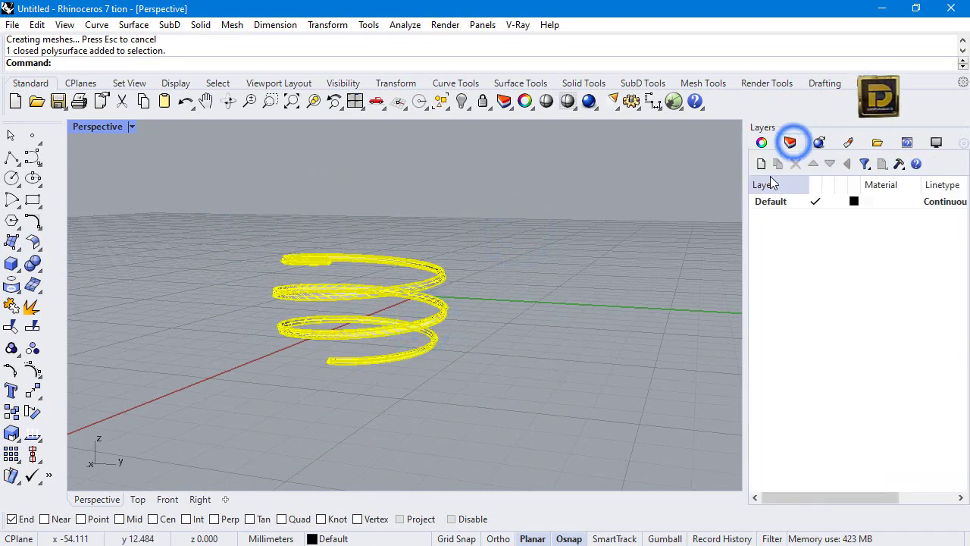
left_click(759, 163)
left_click(854, 216)
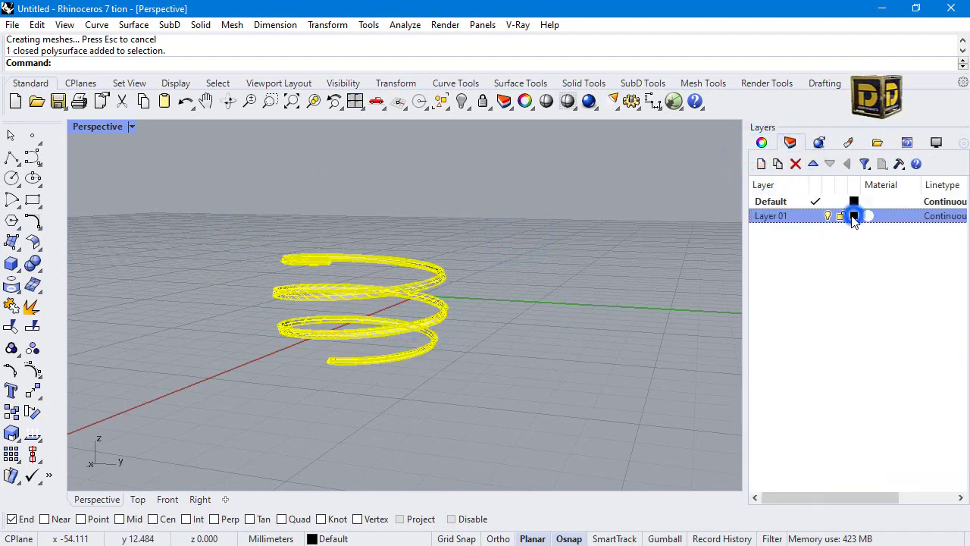
left_click(744, 252)
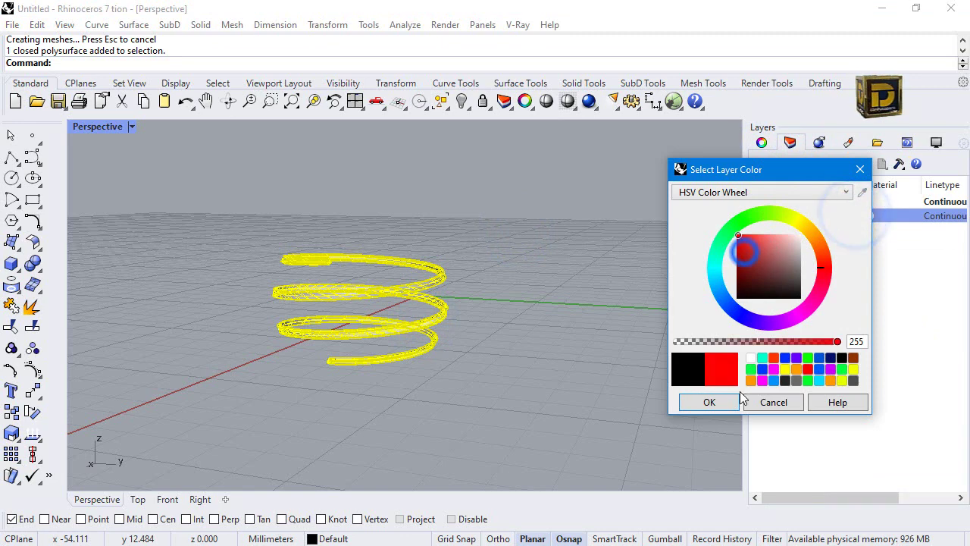
left_click(720, 404)
right_click(788, 217)
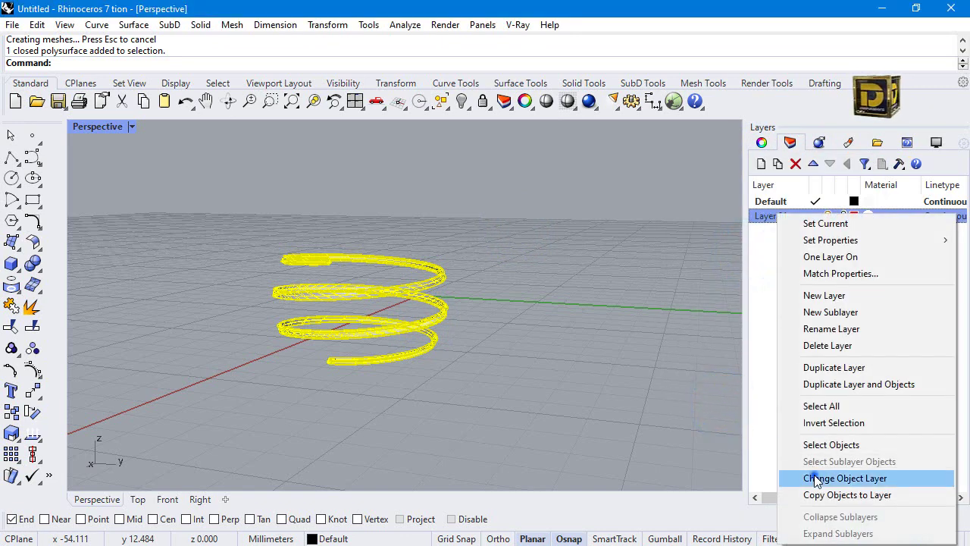
left_click(818, 478)
Show all hidden objects and check how the red spiral band sits on the ball around the snowflake.
left_click(461, 101)
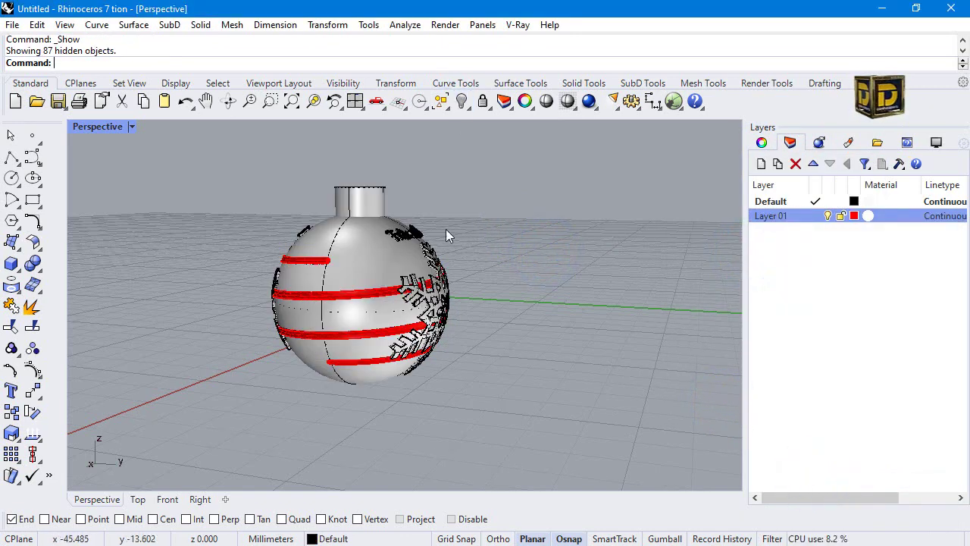
right_click_drag(445, 229, 365, 284)
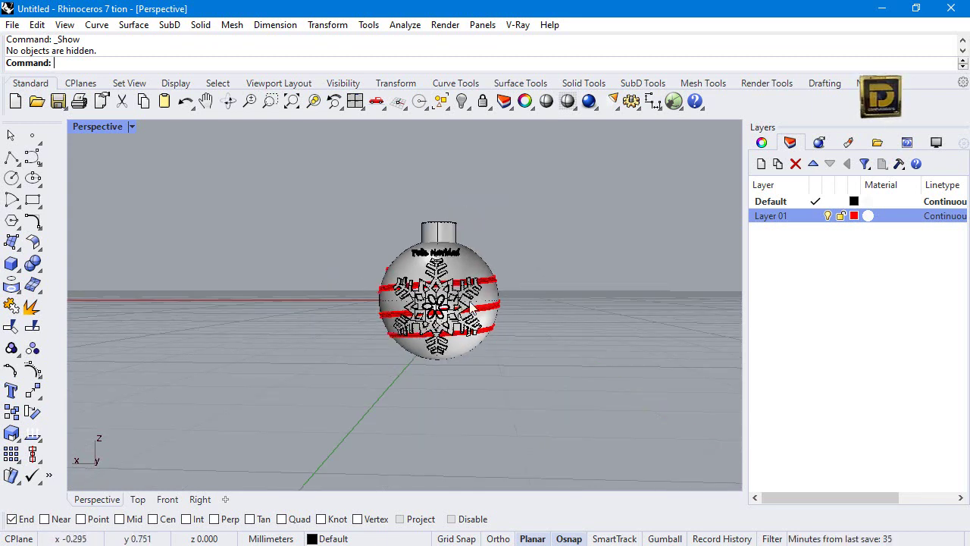
scroll(389, 274, "up", 5)
scroll(385, 277, "down", 5)
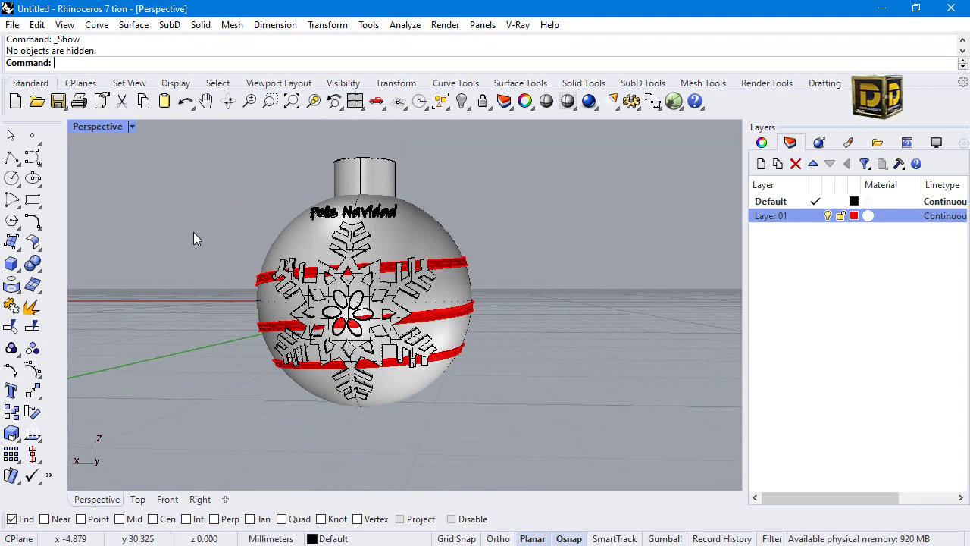
right_click_drag(385, 278, 321, 269)
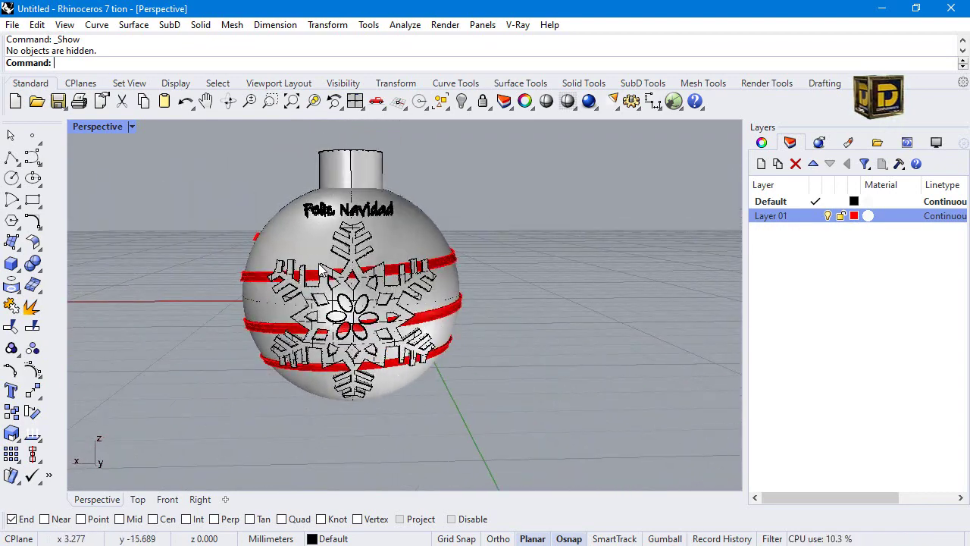
Try rotating the spiral band about 25 degrees around the ball's center in the front view, and undo that rotation.
left_click(416, 265)
double_click(92, 127)
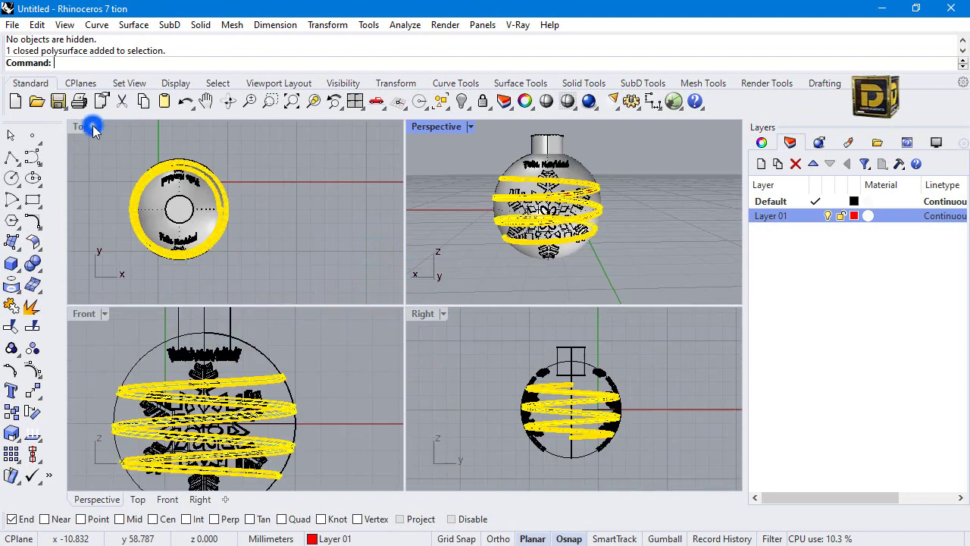
left_click(324, 24)
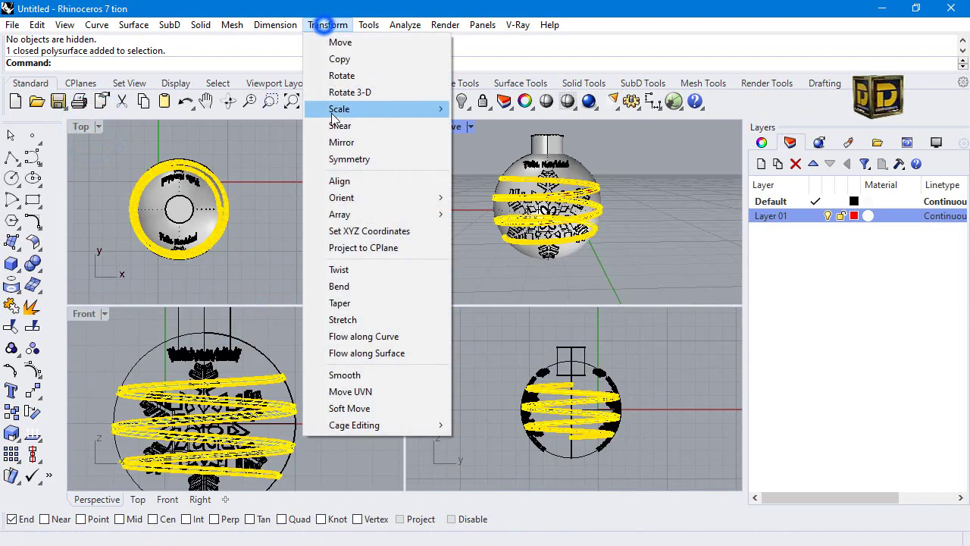
left_click(356, 75)
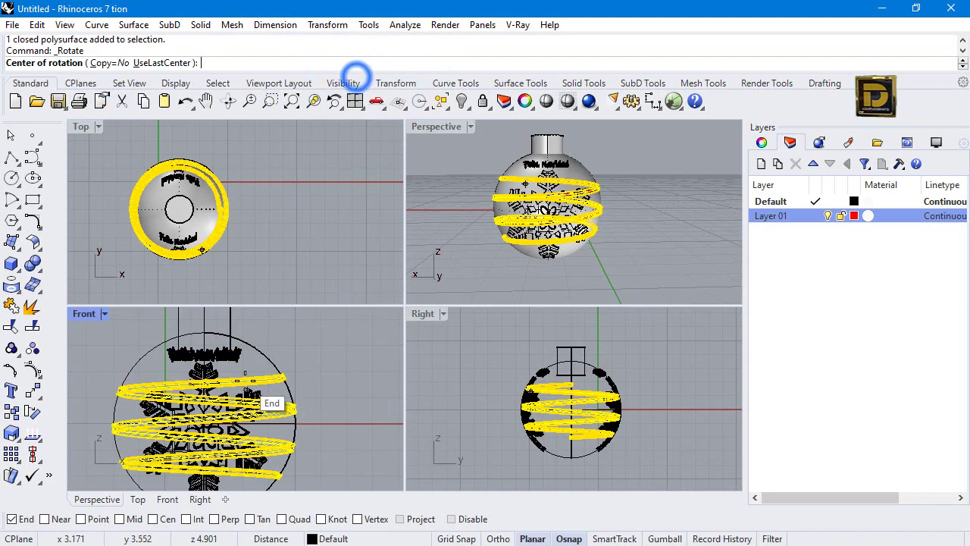
scroll(261, 413, "down", 3)
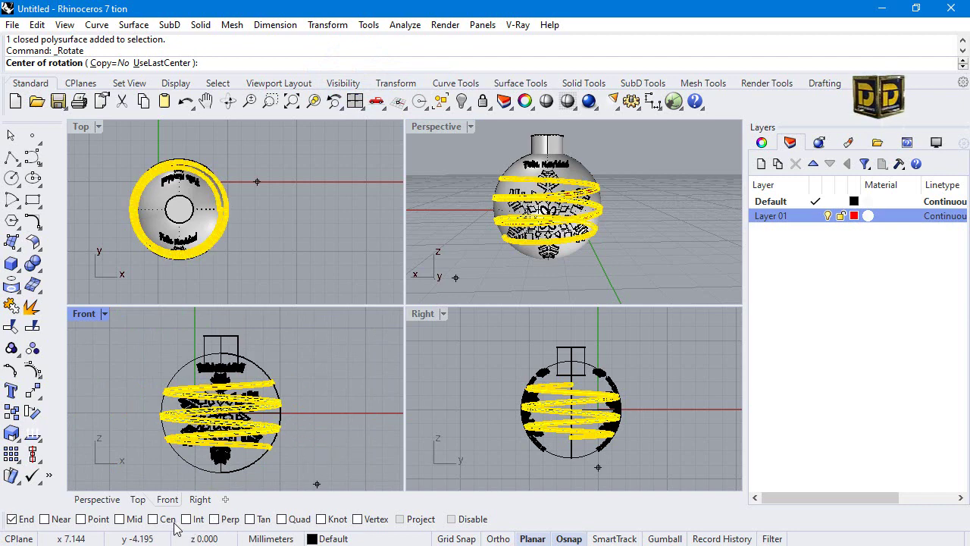
left_click(283, 445)
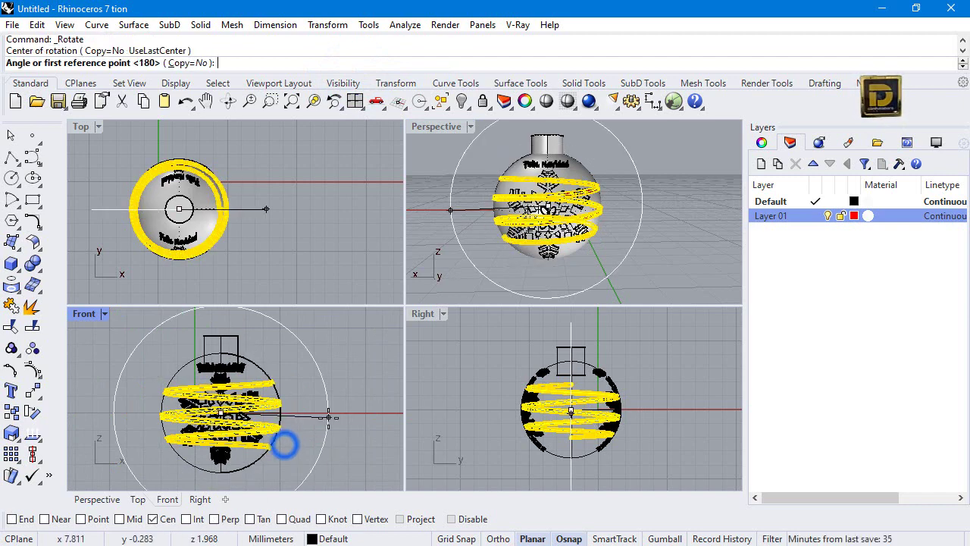
left_click(330, 409)
key("F8")
left_click(340, 353)
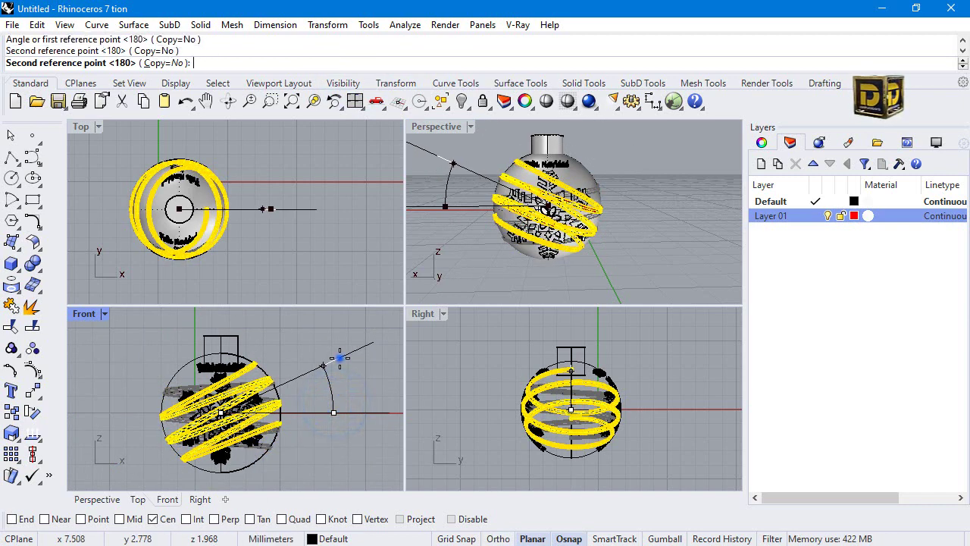
left_click(353, 331)
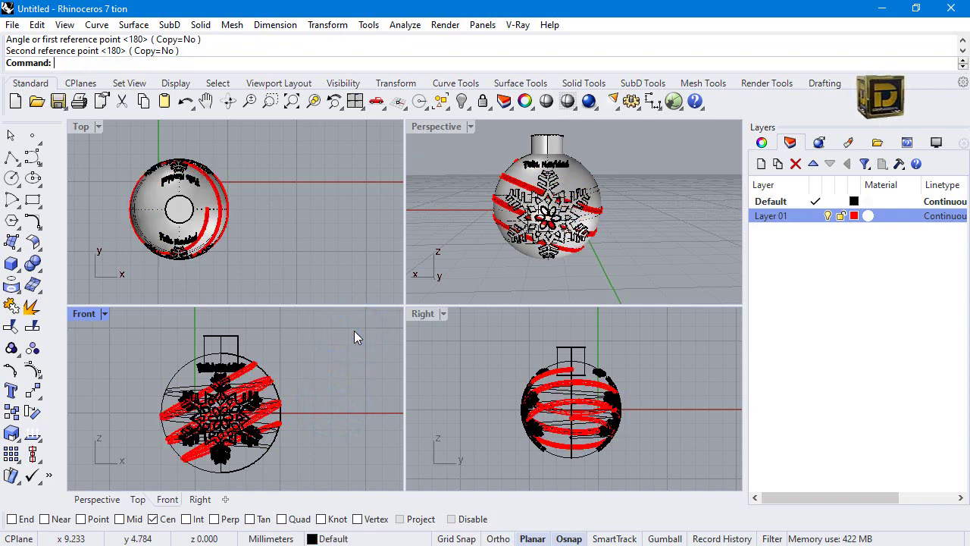
key("ctrl+z")
Rotate the spiral band counterclockwise by about 25 degrees in the front view, using the ball's center as the pivot.
key("Return")
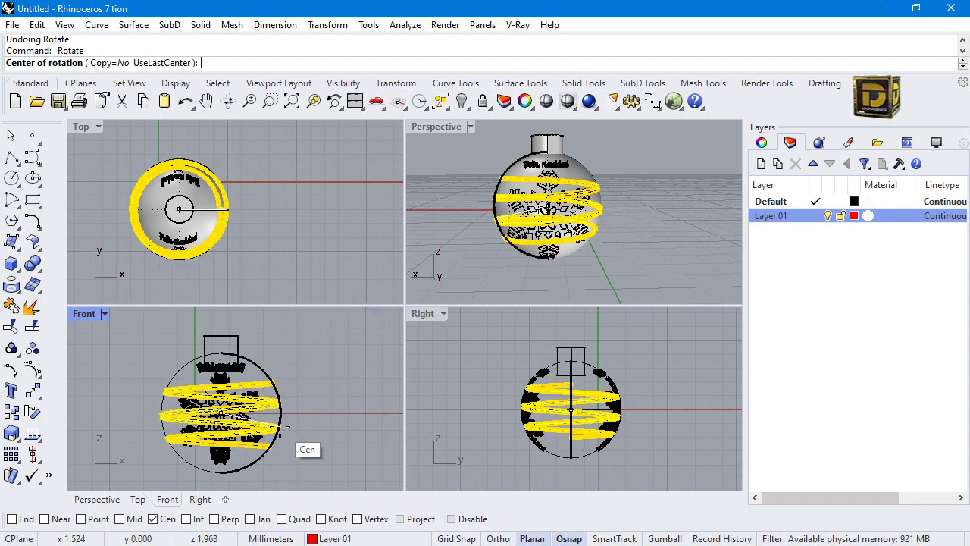
left_click(279, 426)
left_click(325, 412)
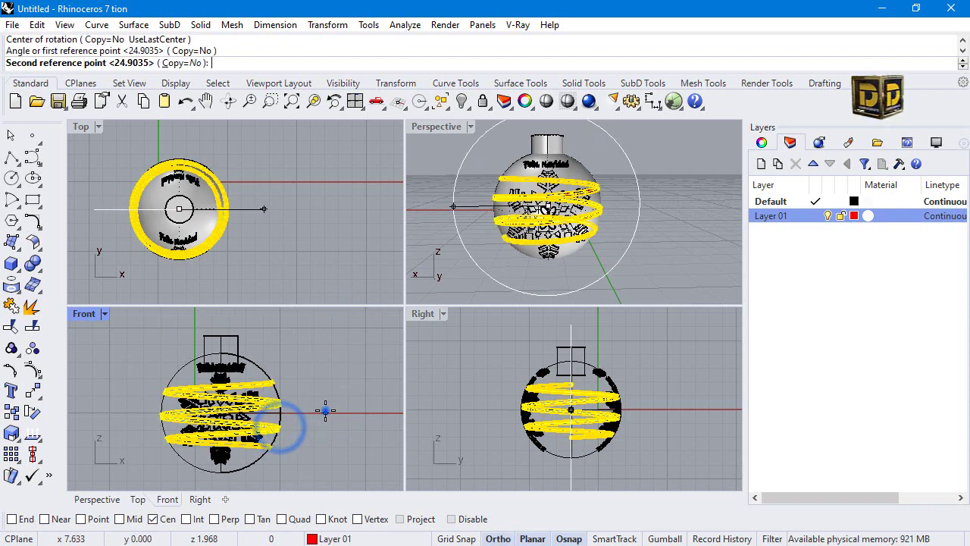
left_click(329, 364)
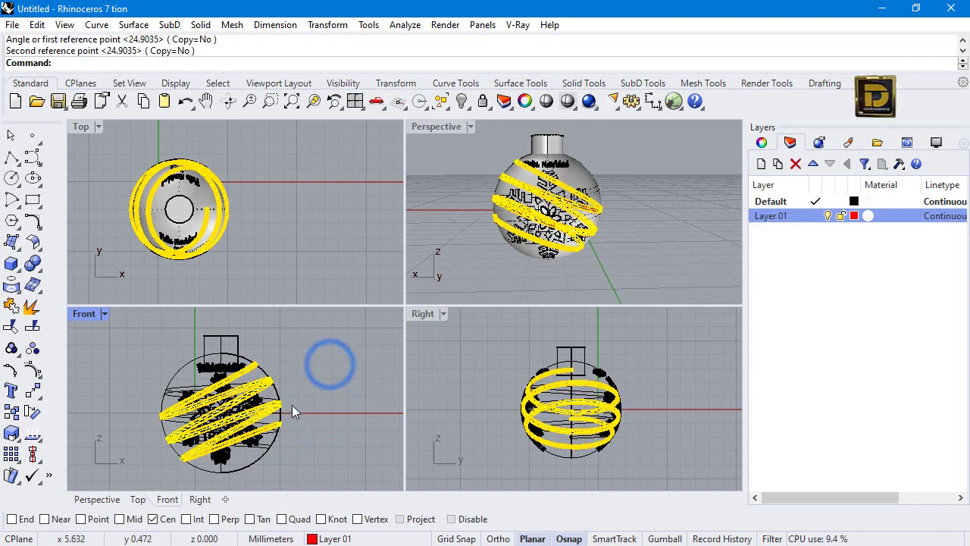
Try mirroring the tilted spiral band across the ball's vertical center line in the front view, and undo the mirror.
left_click(43, 395)
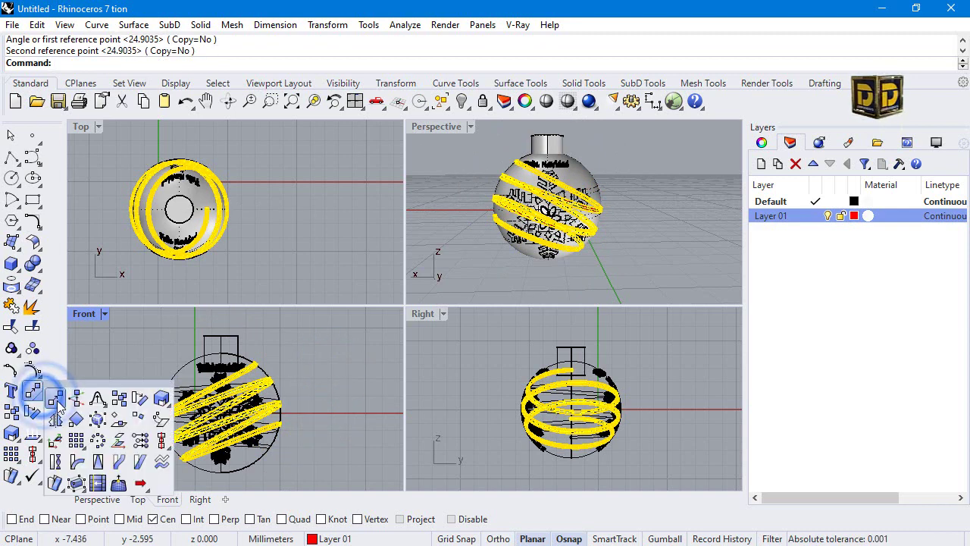
left_click(57, 419)
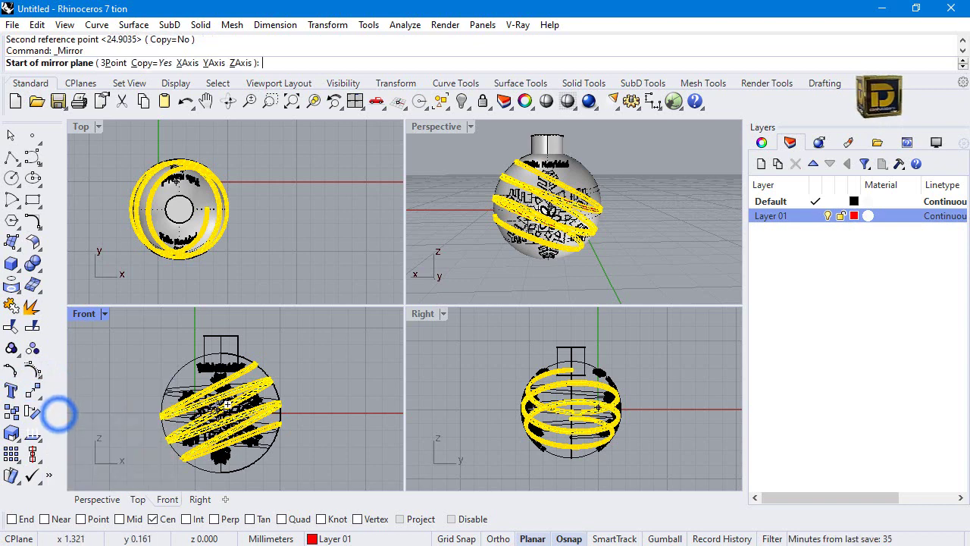
left_click(269, 455)
left_click(235, 321)
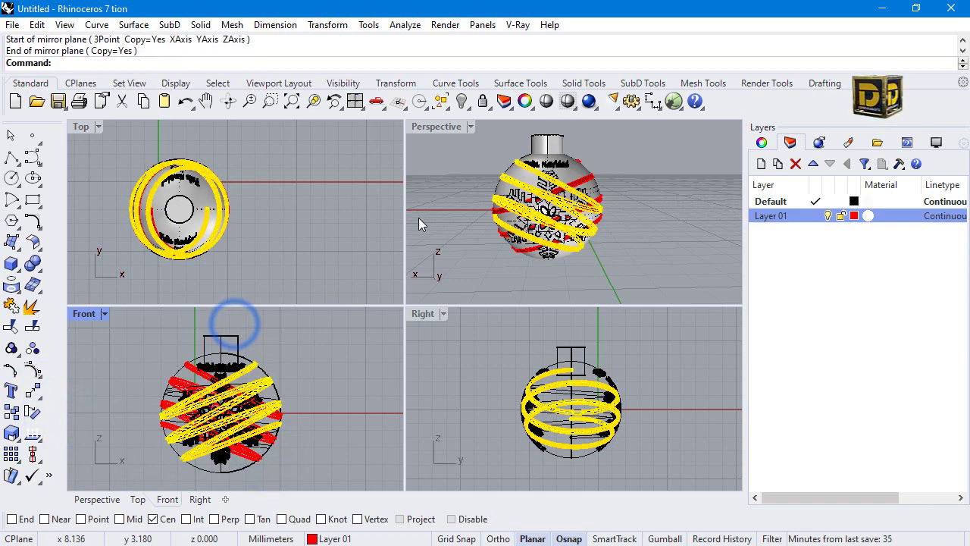
left_click(458, 213)
scroll(501, 211, "up", 2)
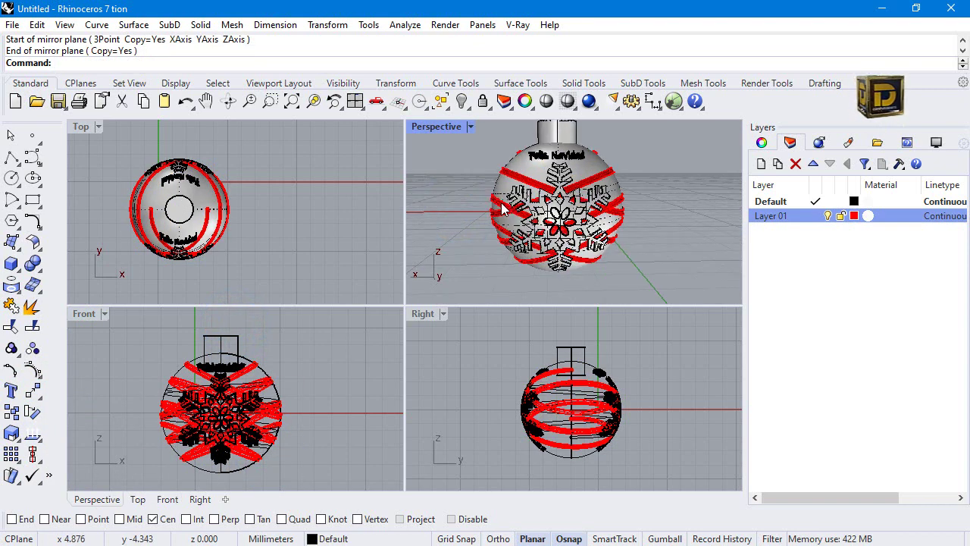
right_click_drag(457, 205, 556, 169)
key("ctrl+z")
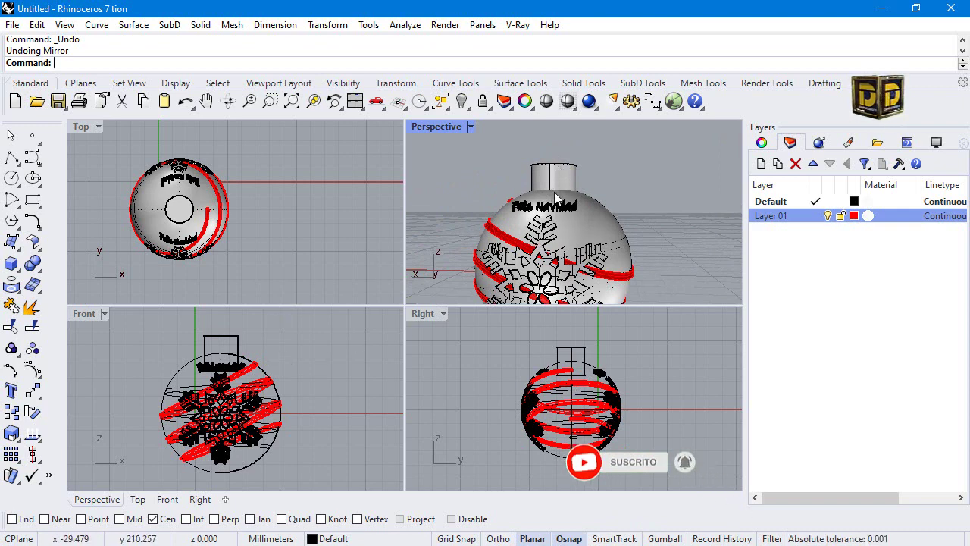
Select the ball's sphere and create a new layer, Layer 02, with a blue color.
scroll(506, 209, "down", 1)
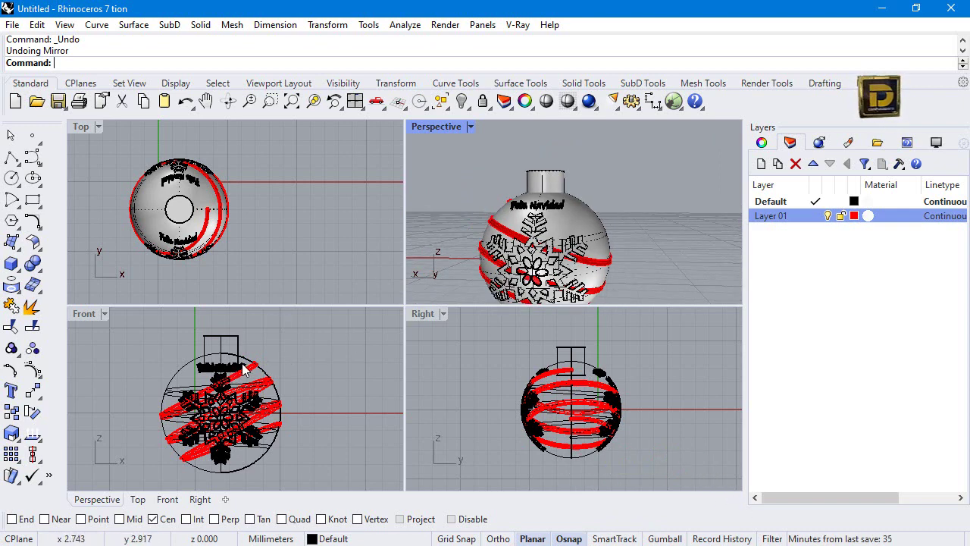
left_click(267, 451)
left_click(274, 448)
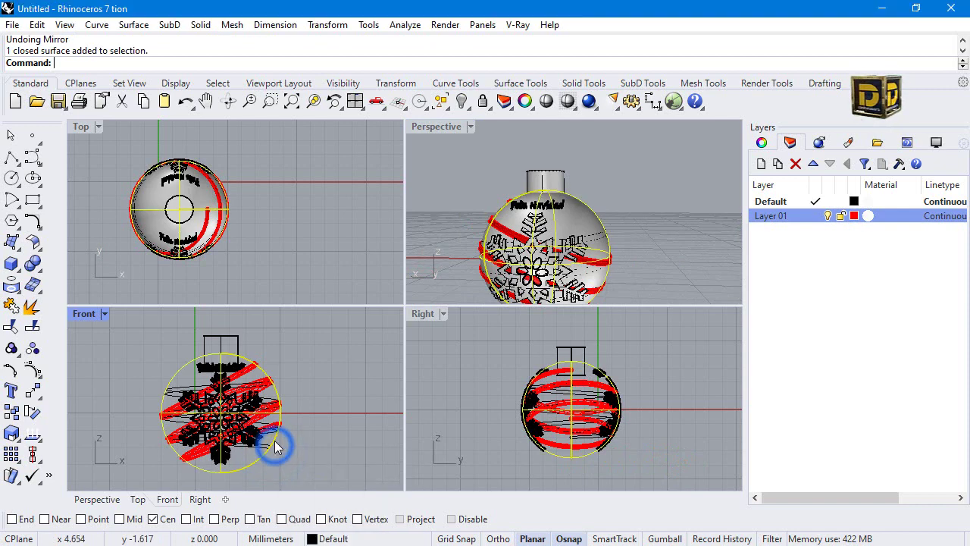
left_click(762, 165)
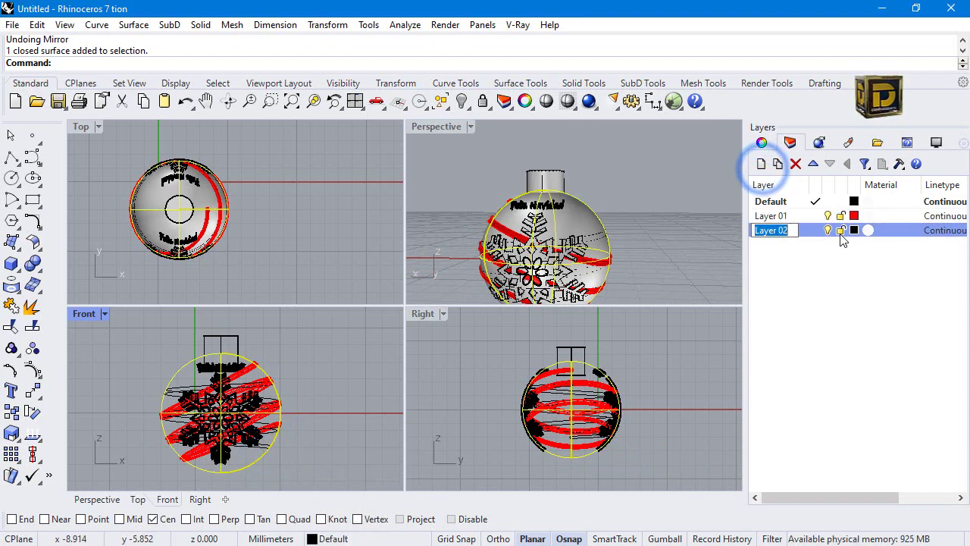
left_click(854, 231)
left_click(733, 307)
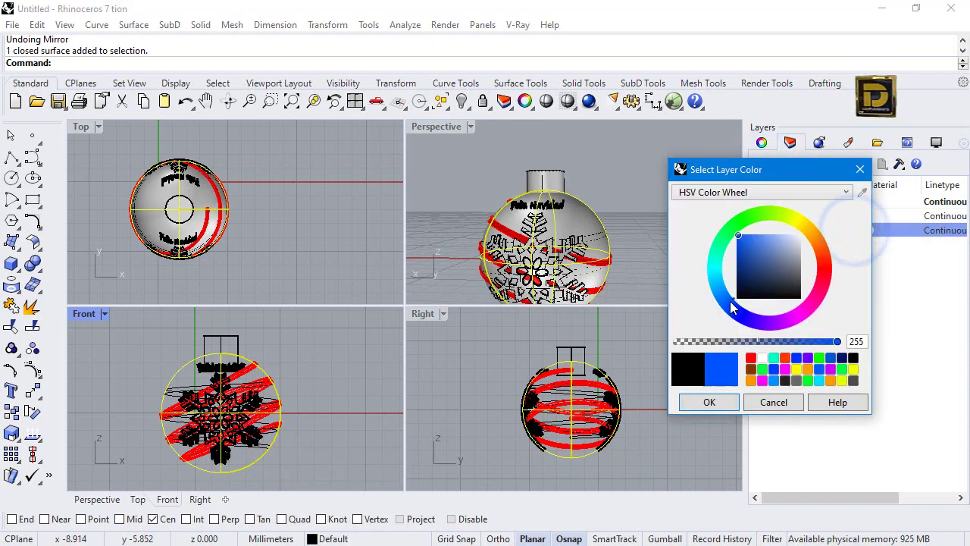
left_click(709, 402)
Move the selected ball to Layer 02.
right_click(774, 229)
left_click(826, 479)
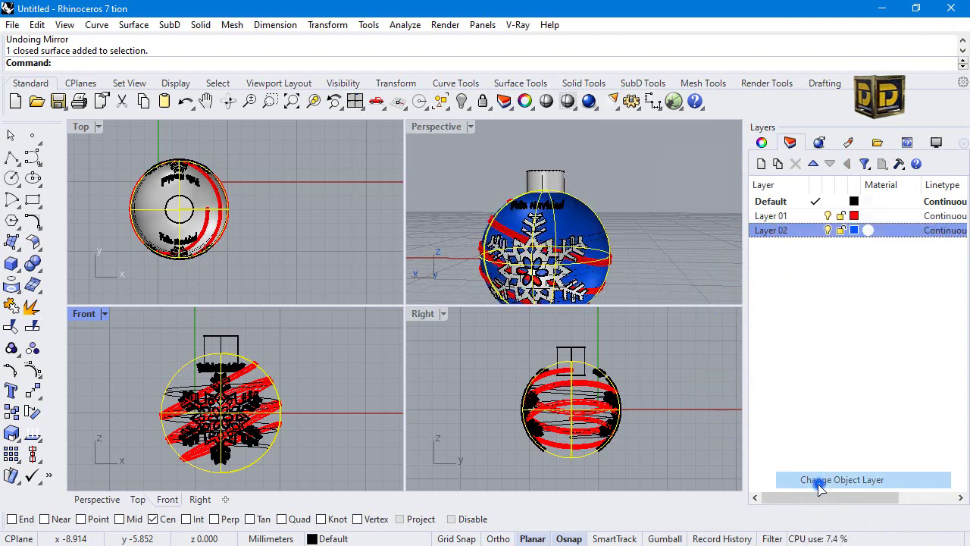
left_click(664, 219)
scroll(665, 219, "down", 3)
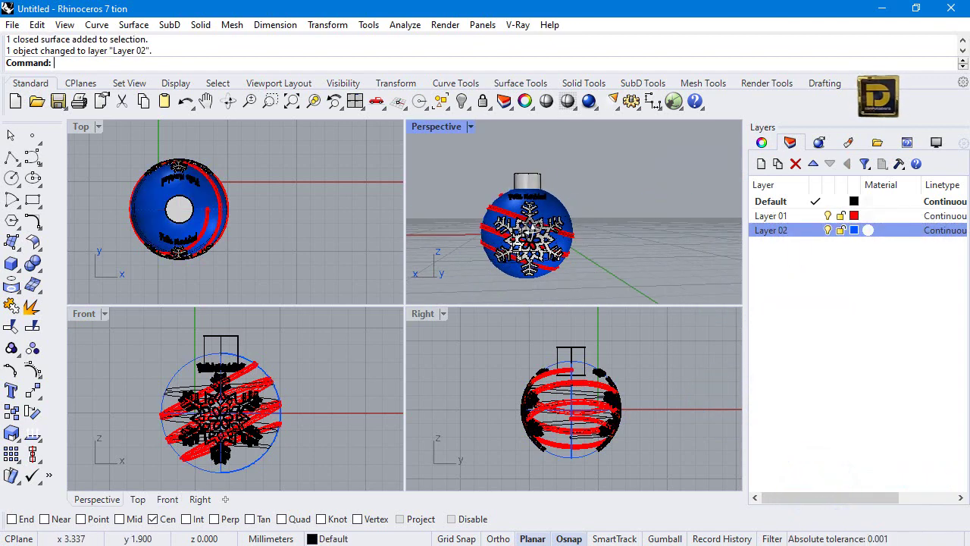
Move the neck cylinder slightly straight down into the ball in the front view.
left_click(219, 328)
left_click(220, 333)
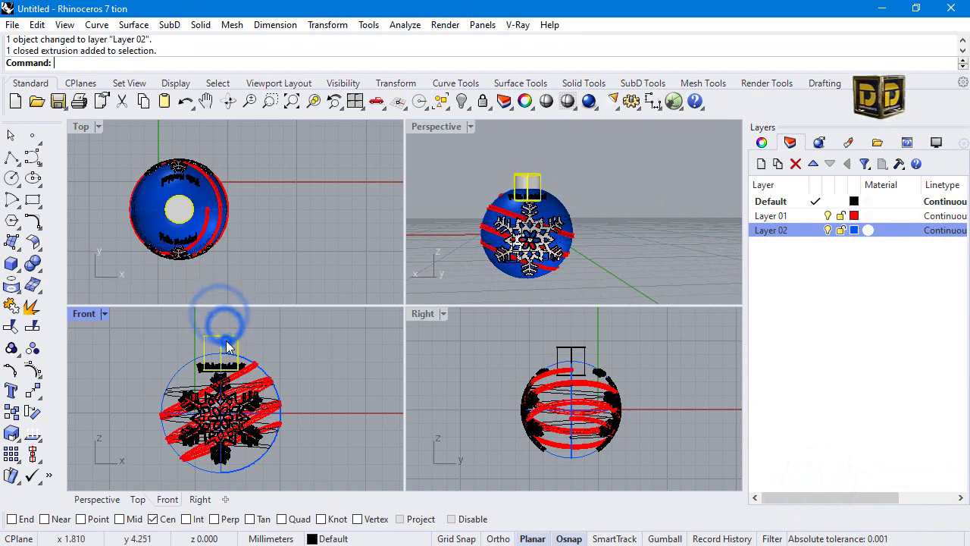
scroll(228, 343, "up", 3)
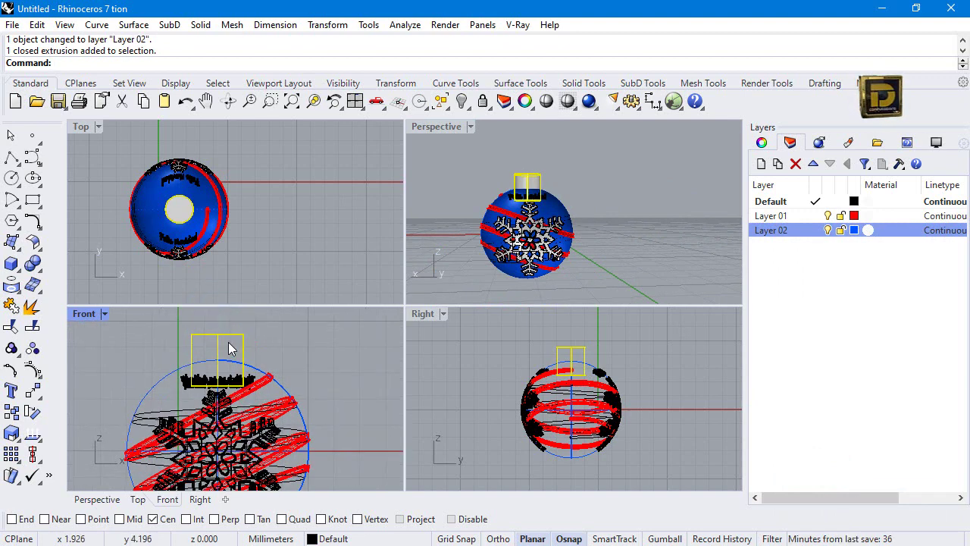
left_click_drag(226, 333, 225, 342, "shift")
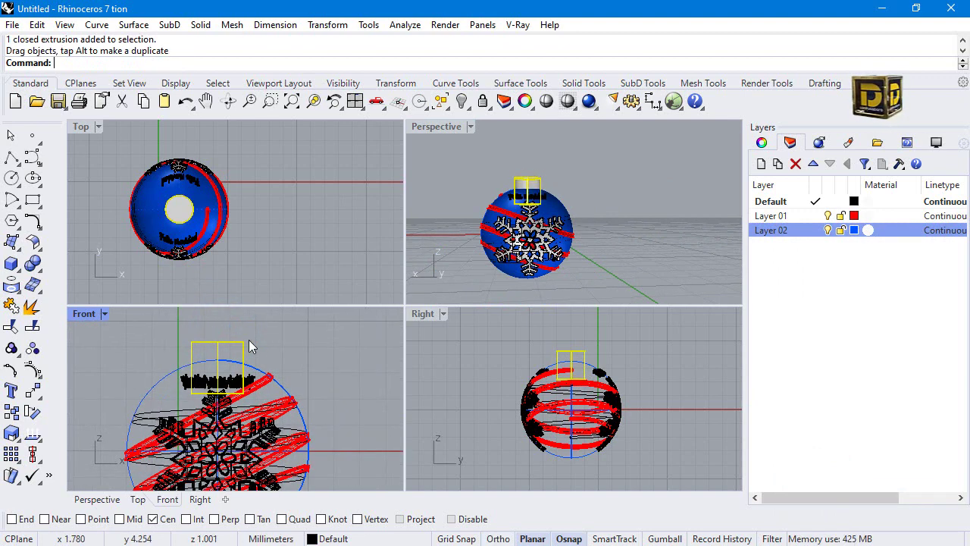
left_click(258, 336)
Boolean union the ball and the neck cylinder into one solid.
left_click(33, 263)
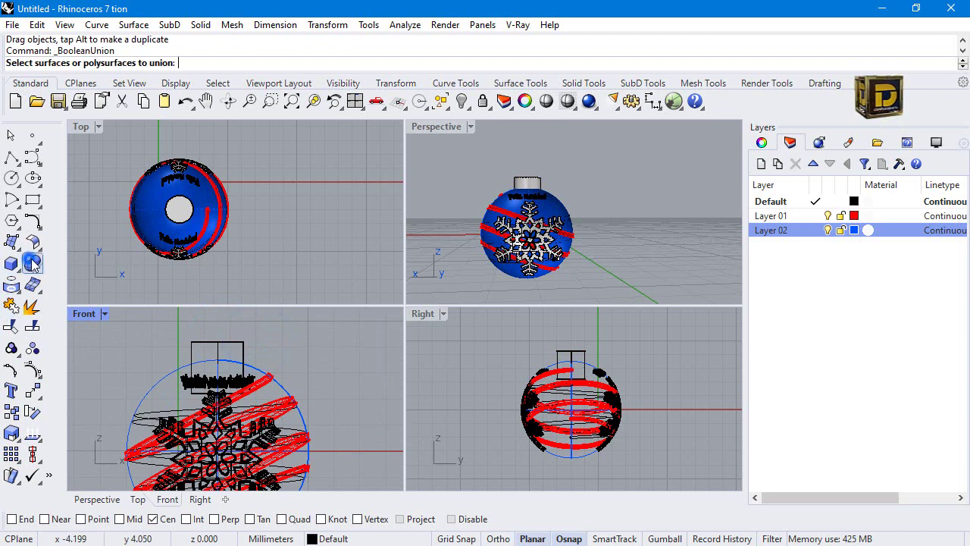
left_click(161, 385)
left_click(190, 354)
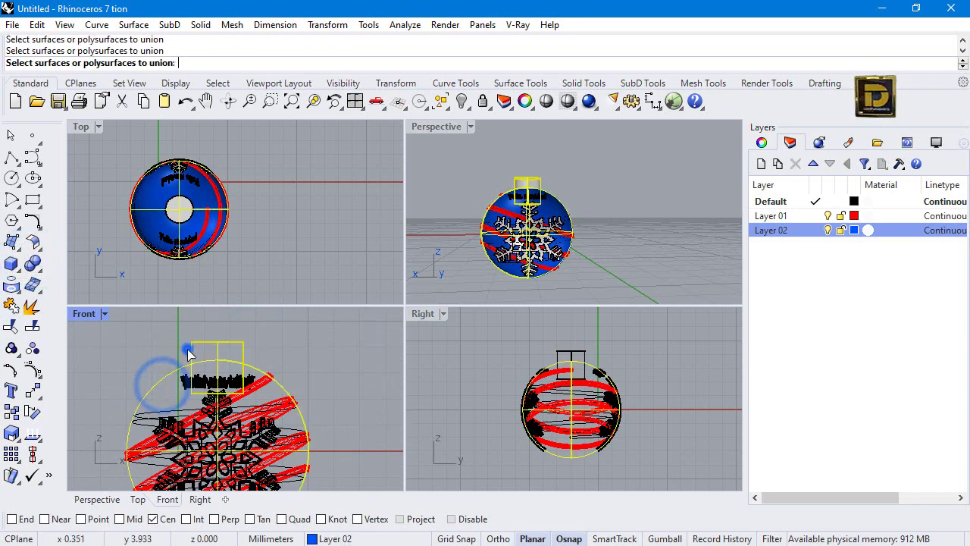
right_click(276, 336)
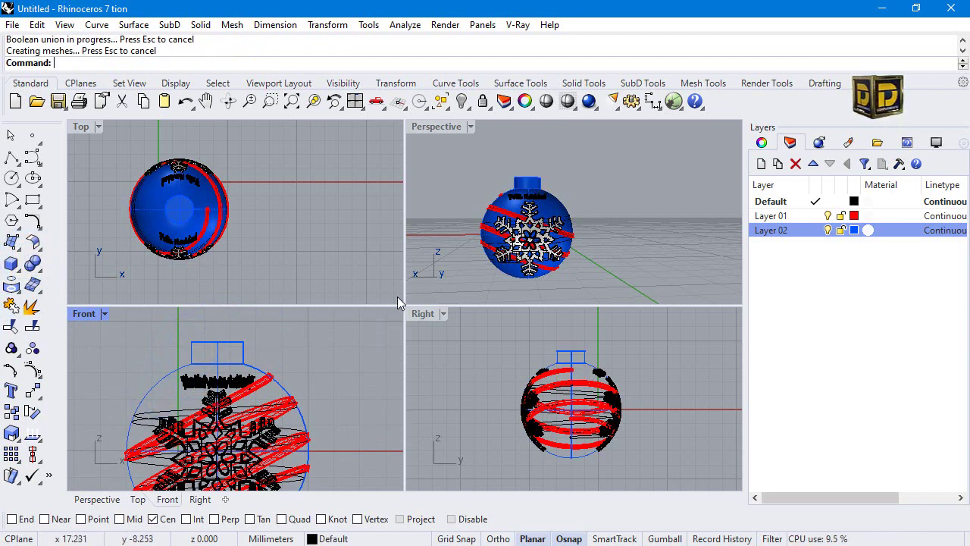
right_click_drag(493, 231, 506, 225)
key("Return")
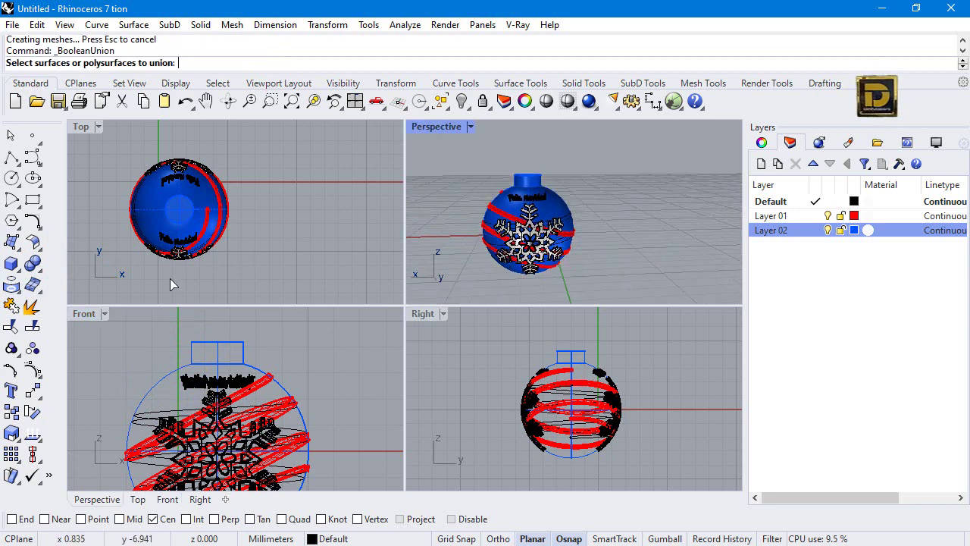
Extract the flat top face of the neck and delete it to open the ornament.
left_click(44, 269)
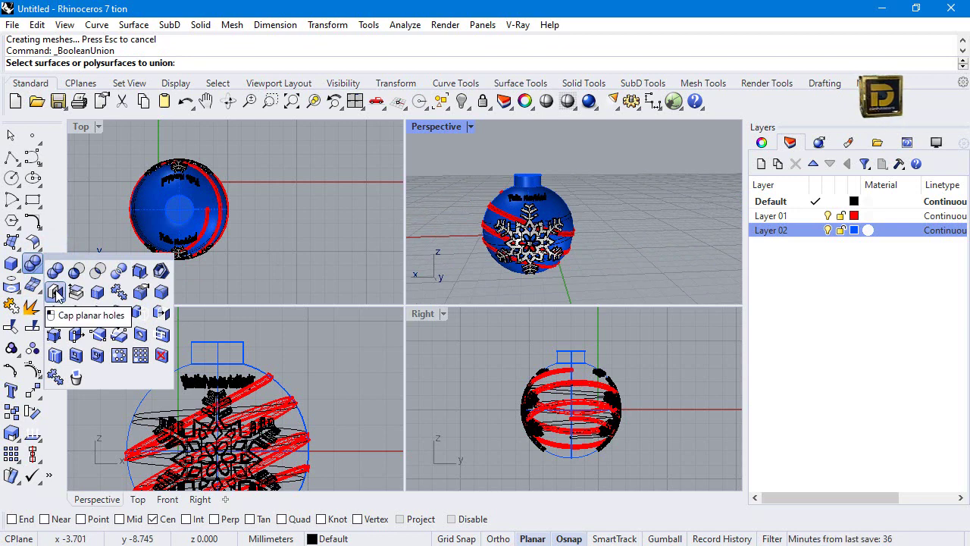
left_click(76, 291)
scroll(526, 174, "up", 5)
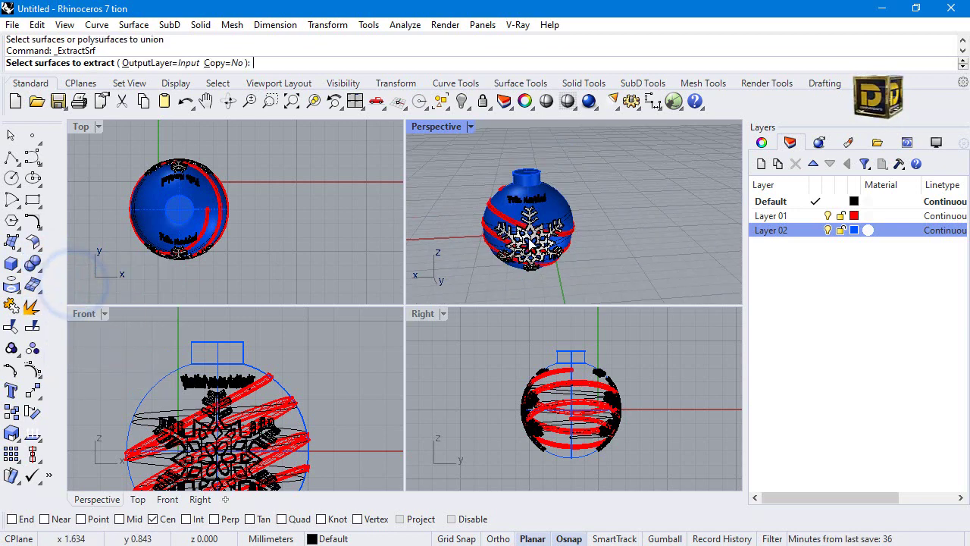
left_click(521, 178)
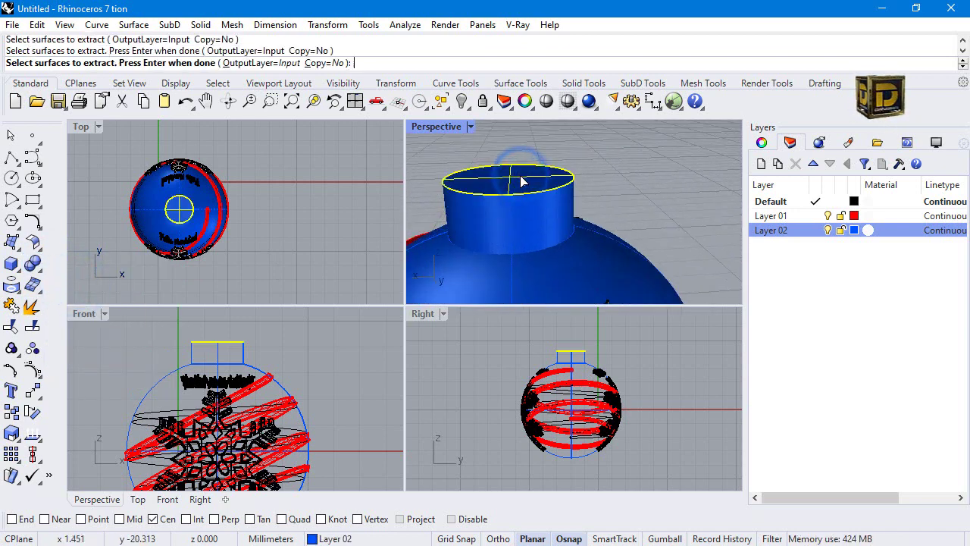
key("Return")
key("Delete")
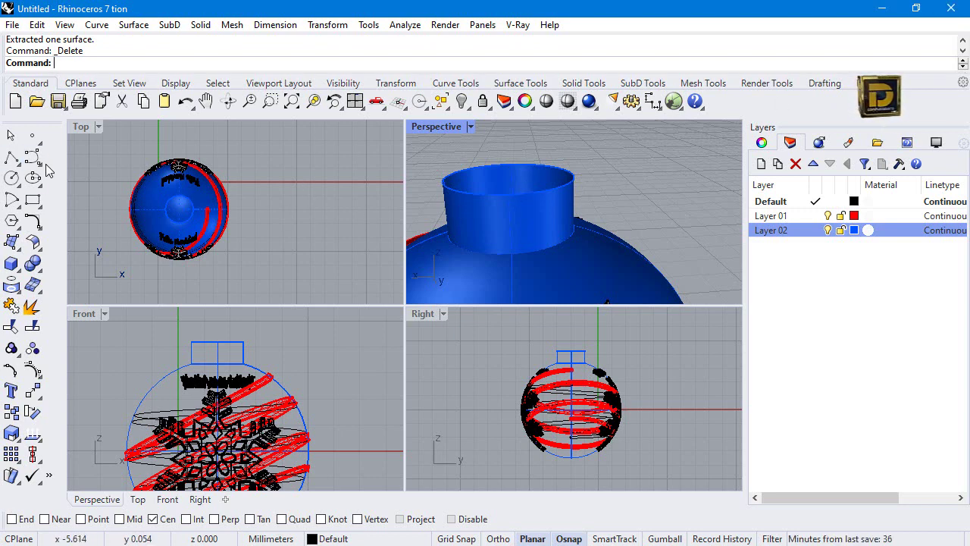
Offset the joined ball and neck inward by 0.1 mm as a solid, flipping the offset direction.
left_click(15, 246)
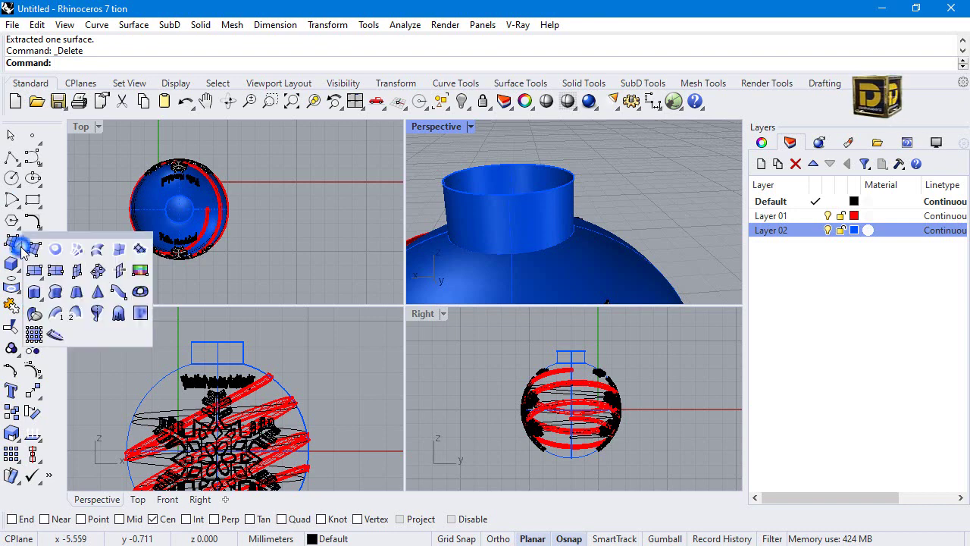
left_click(77, 198)
left_click(31, 243)
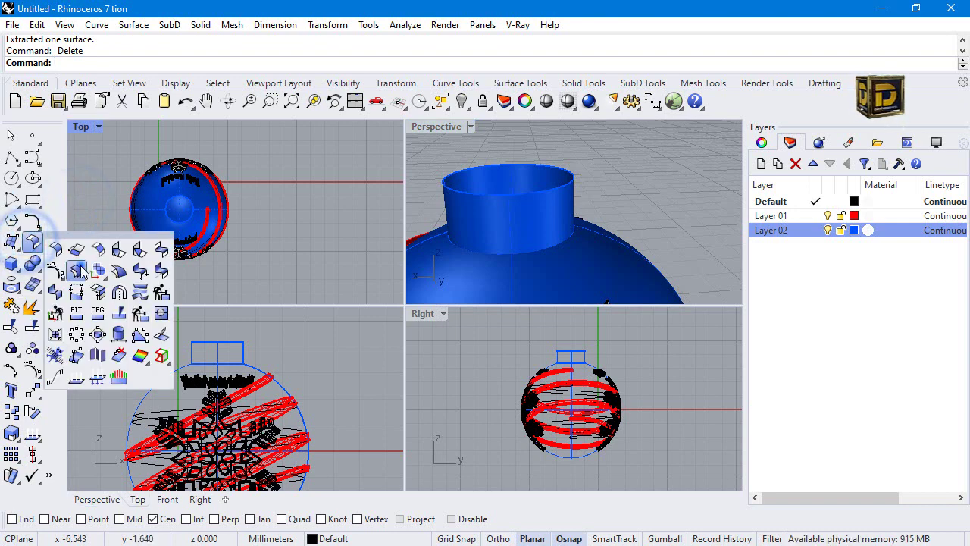
left_click(77, 270)
left_click(548, 196)
key("Return")
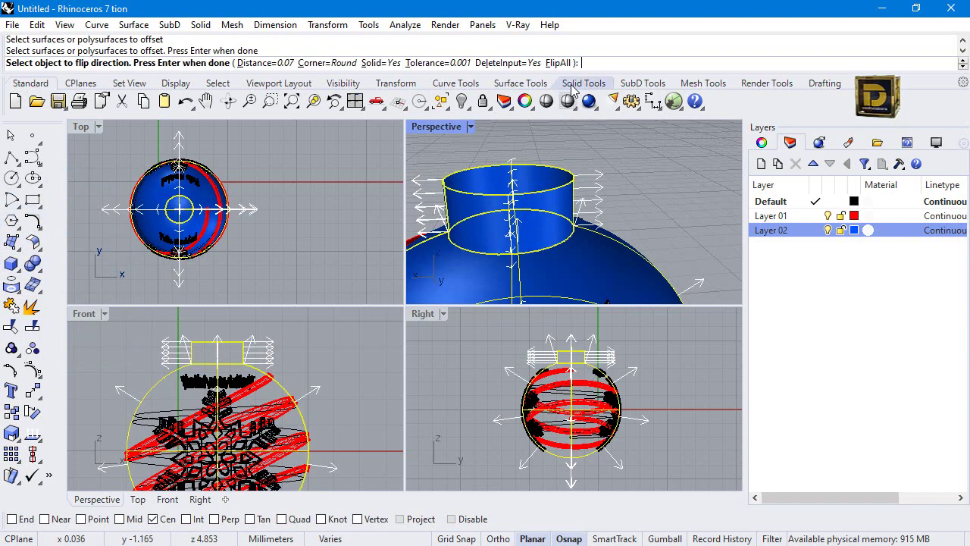
left_click(554, 63)
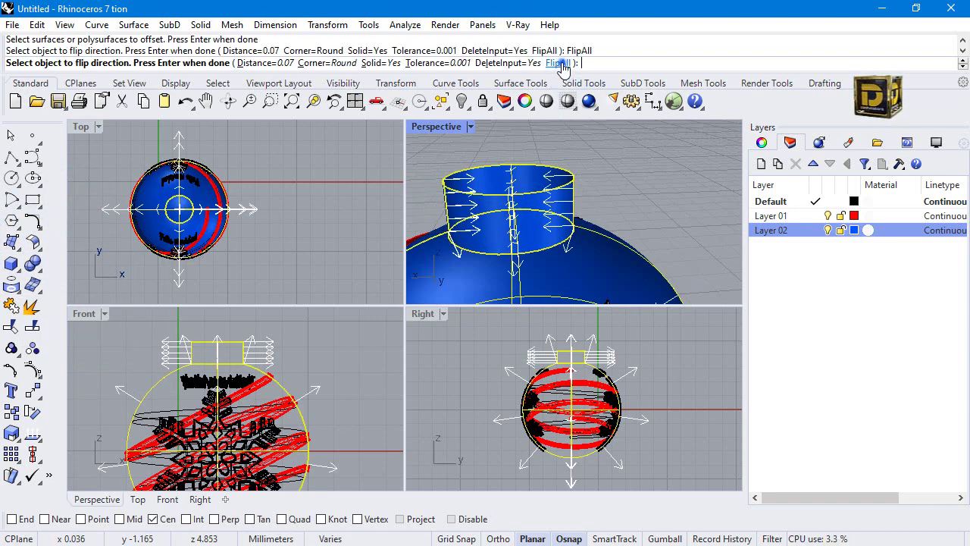
left_click(271, 62)
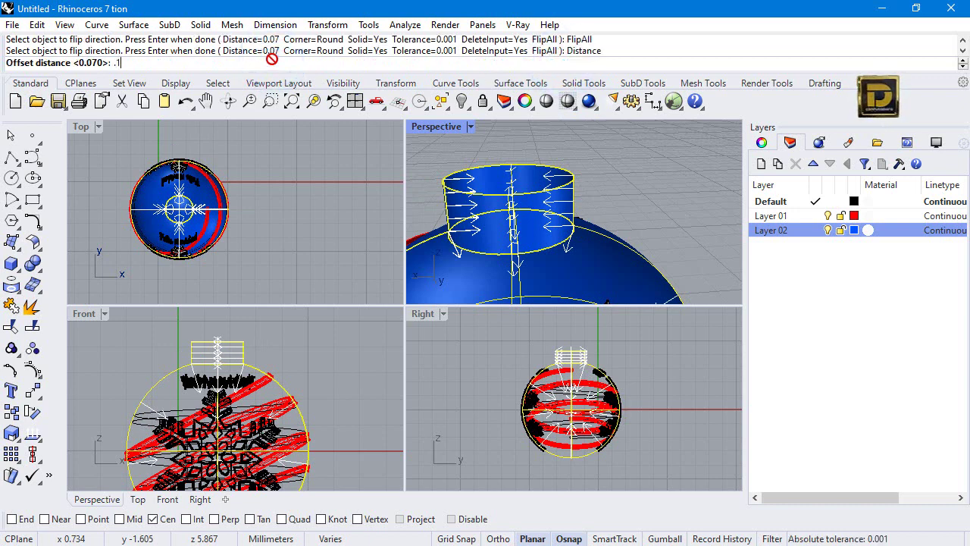
type(".1")
key("Return")
key("Return")
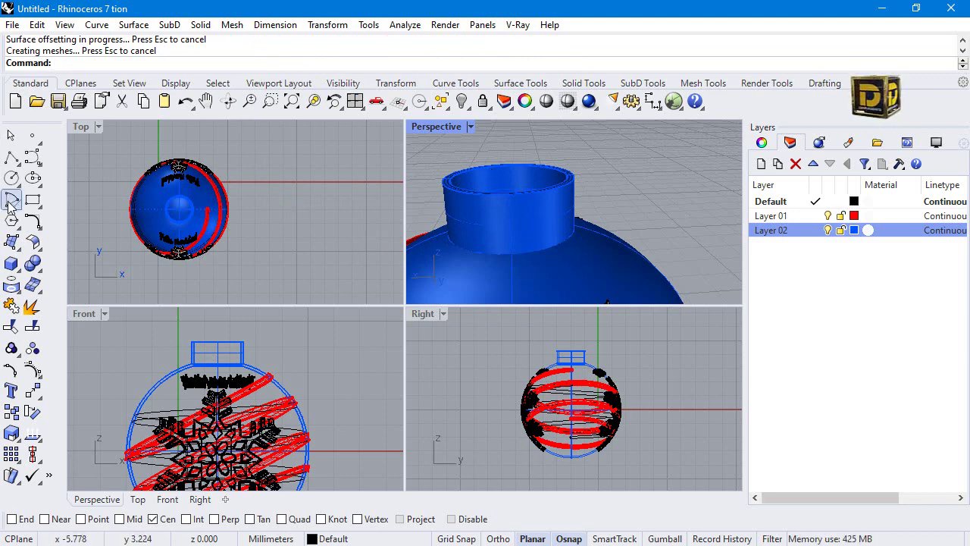
Draw a box base in the top view as a narrow strip spanning the neck opening, with object snaps disabled.
left_click(12, 282)
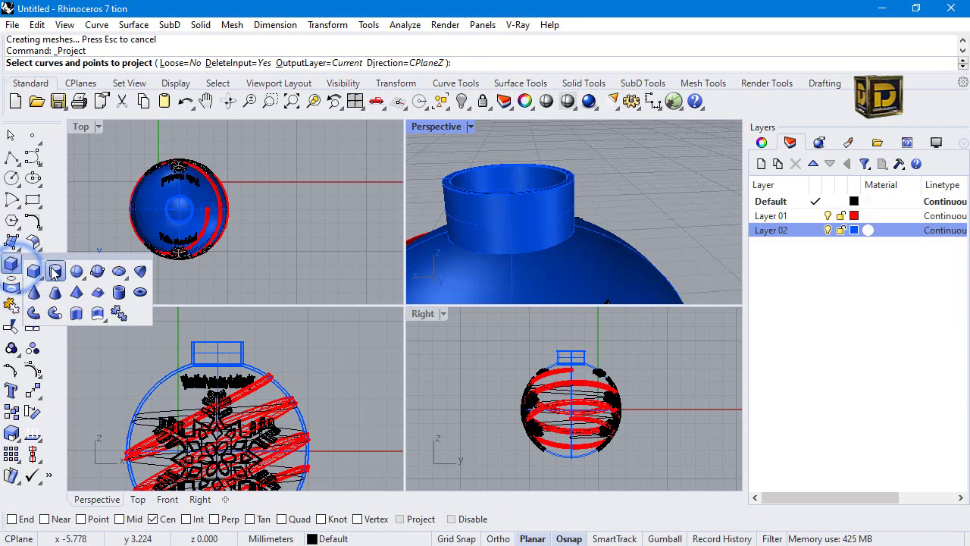
left_click(35, 271)
scroll(155, 212, "up", 5)
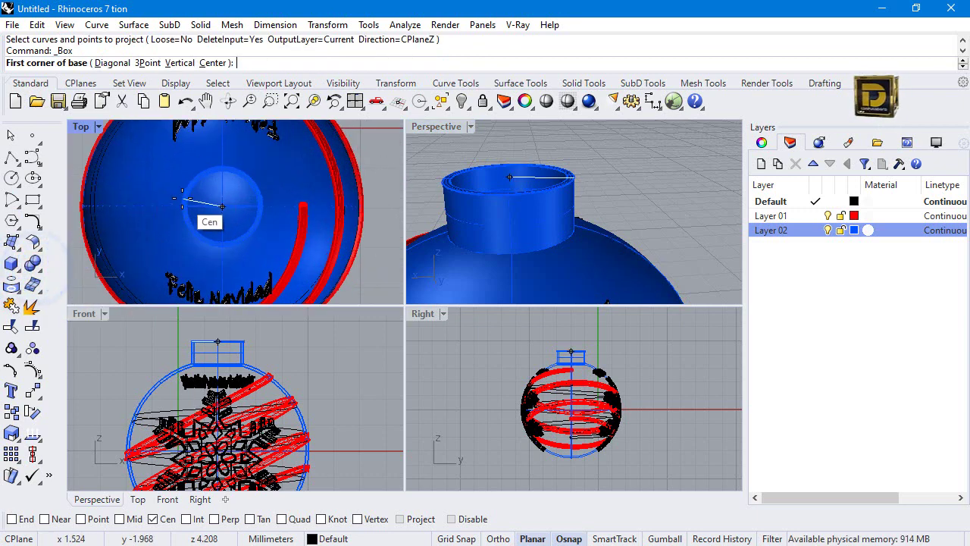
left_click(468, 522)
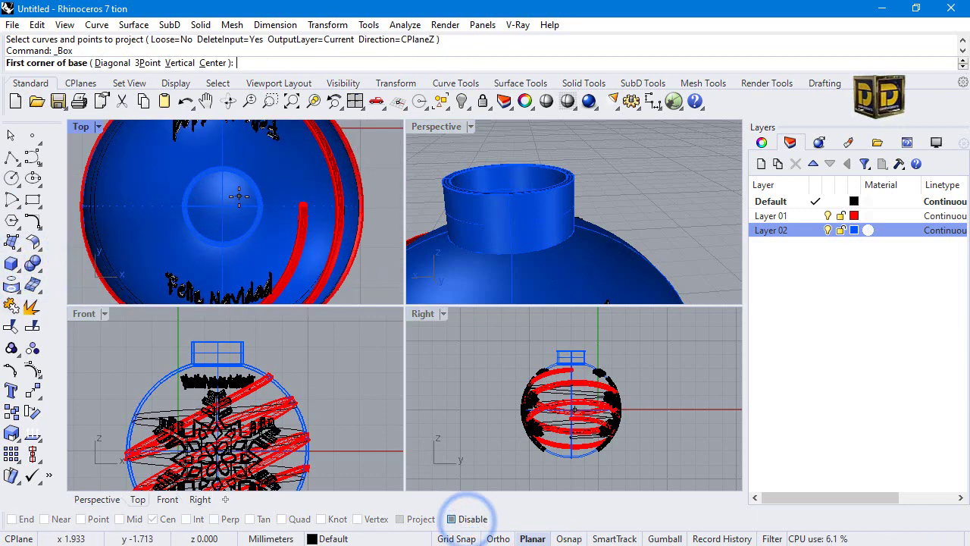
scroll(222, 178, "up", 5)
left_click(222, 178)
scroll(232, 202, "down", 3)
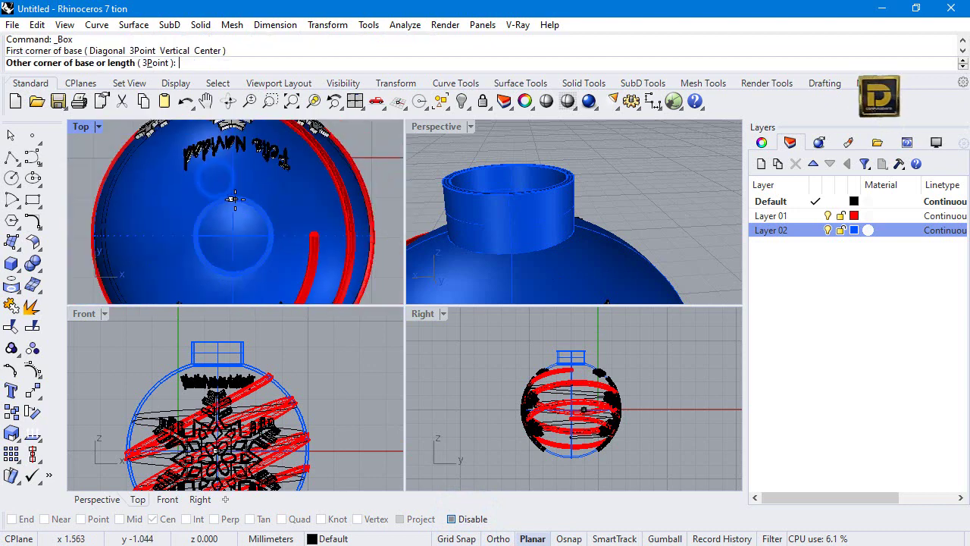
scroll(237, 279, "up", 2)
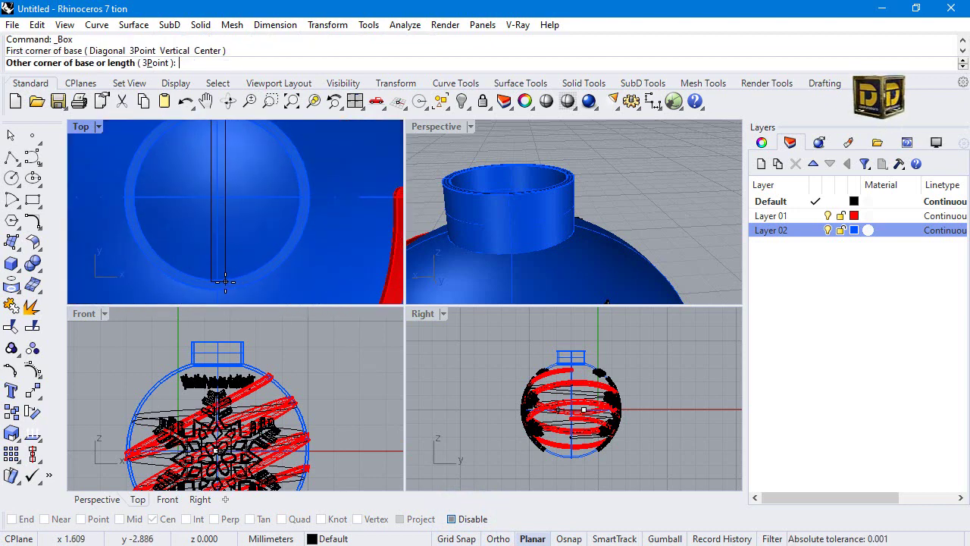
left_click(222, 284)
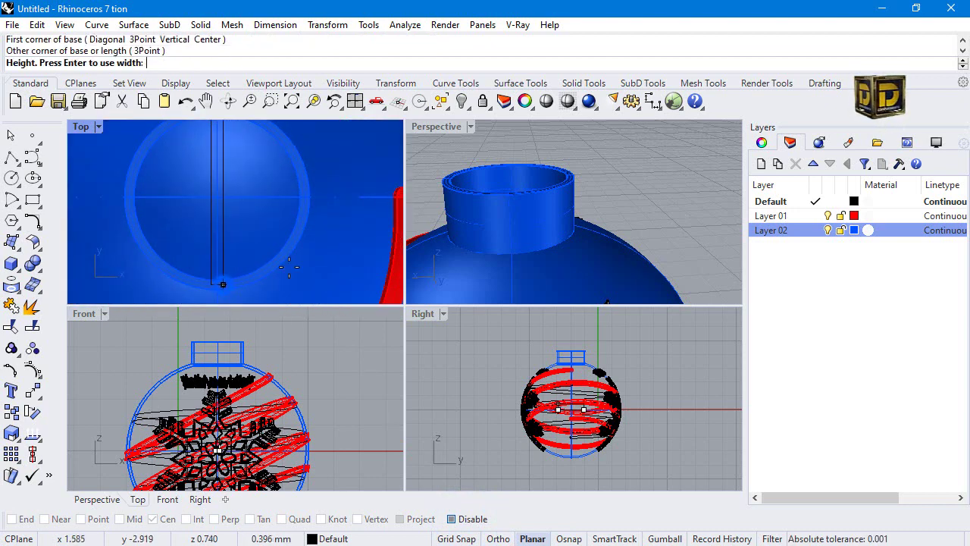
Make Layer 02 current and give the box a small height in the front view to form a thin bar.
left_click(815, 230)
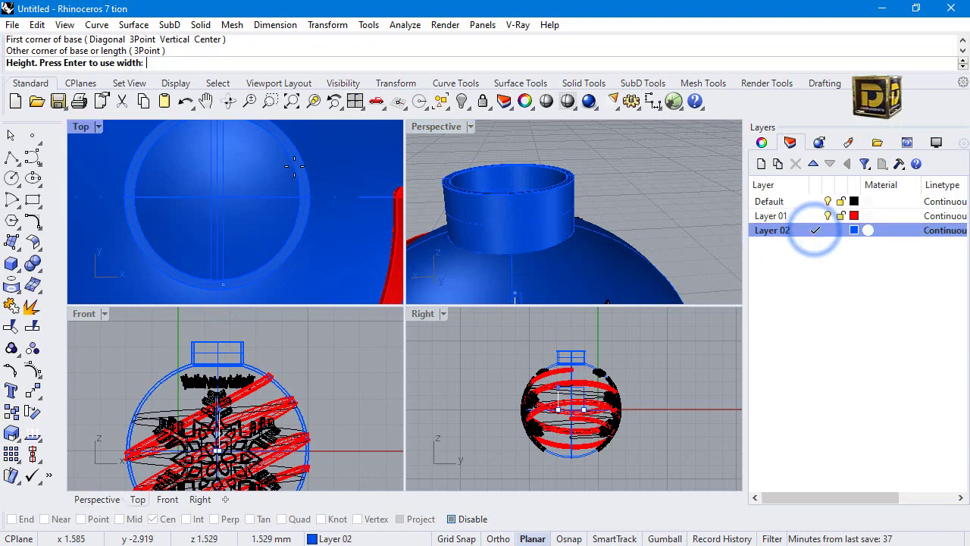
scroll(227, 197, "up", 2)
scroll(219, 424, "down", 2)
scroll(220, 430, "up", 5)
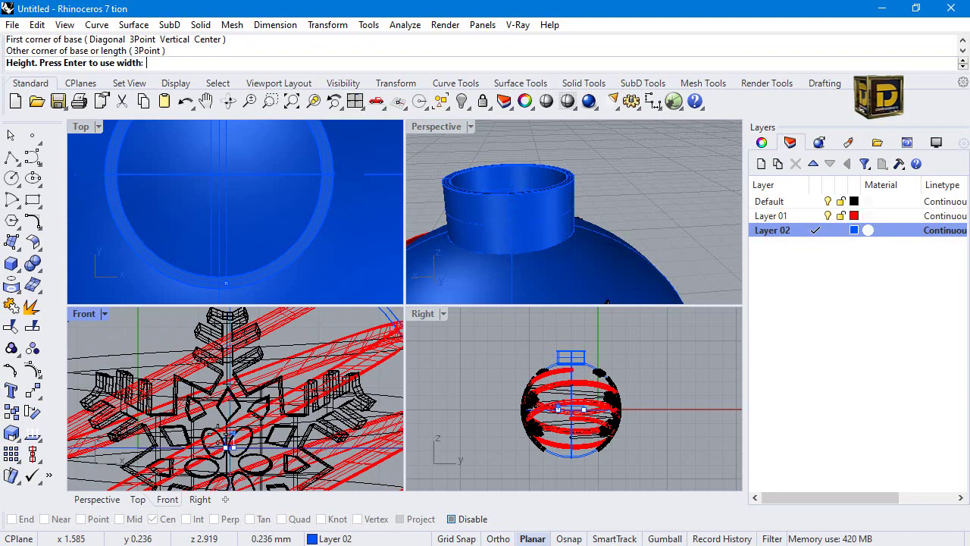
left_click(226, 451)
Give the bar box its small height and raise it in the front view to just below the neck's rim.
left_click(250, 450)
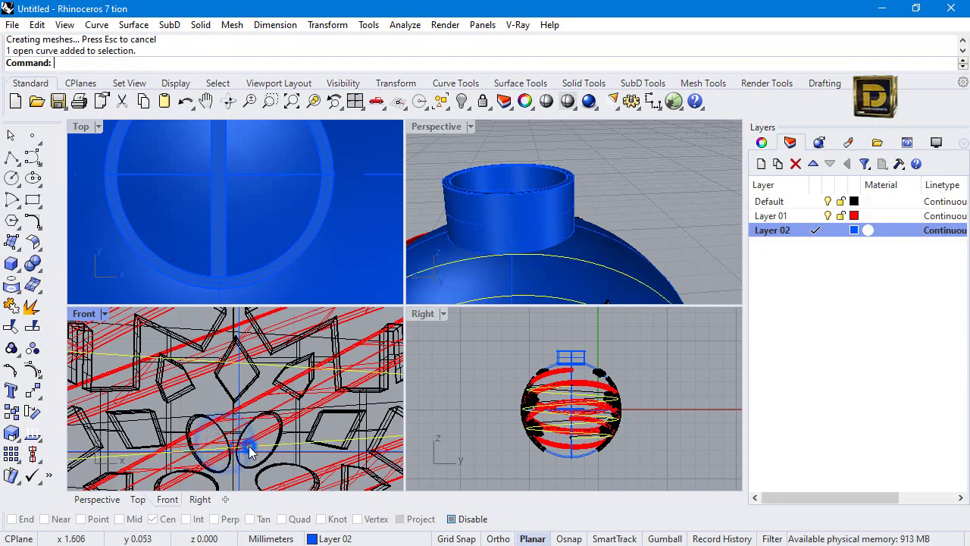
left_click(251, 447)
left_click(238, 445)
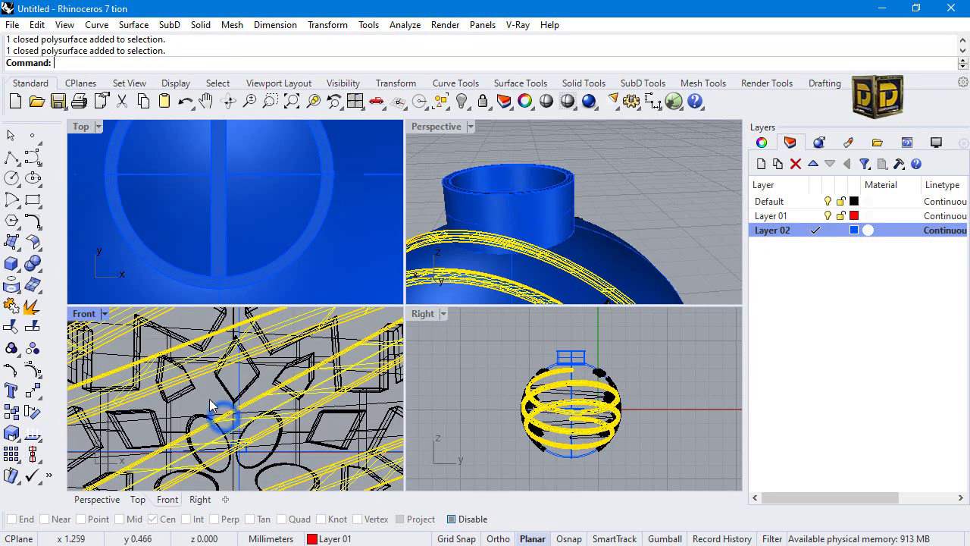
left_click(245, 447)
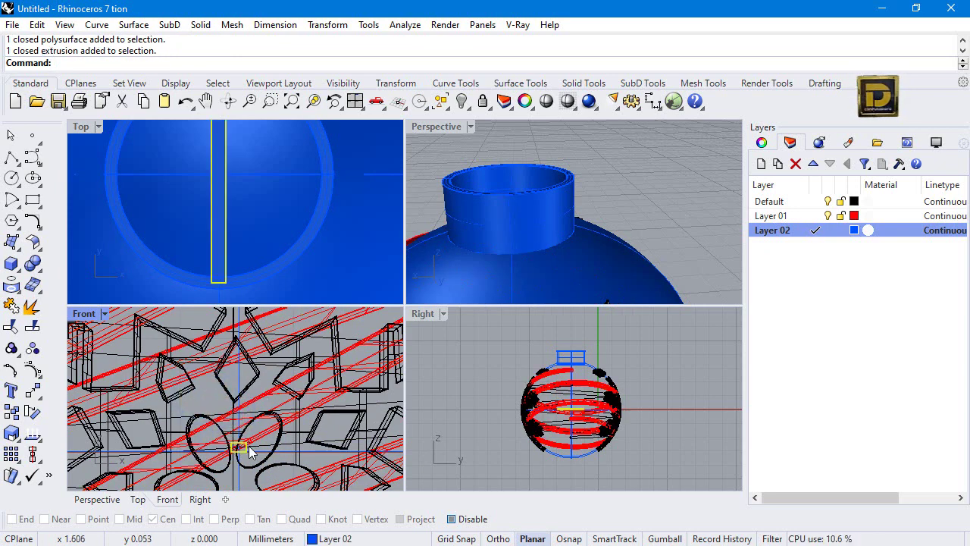
left_click_drag(251, 450, 253, 432)
scroll(252, 429, "down", 5)
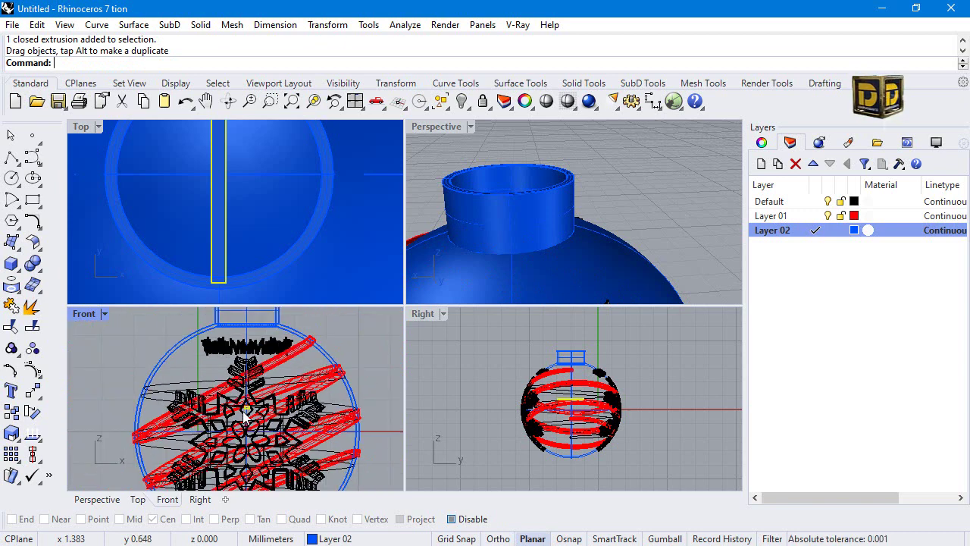
scroll(247, 326, "up", 8)
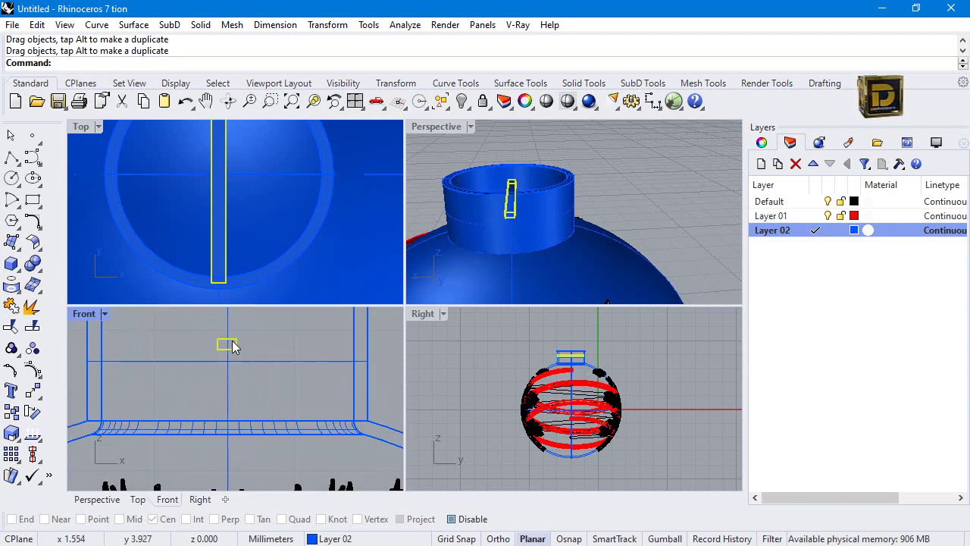
left_click_drag(229, 340, 235, 323, "shift")
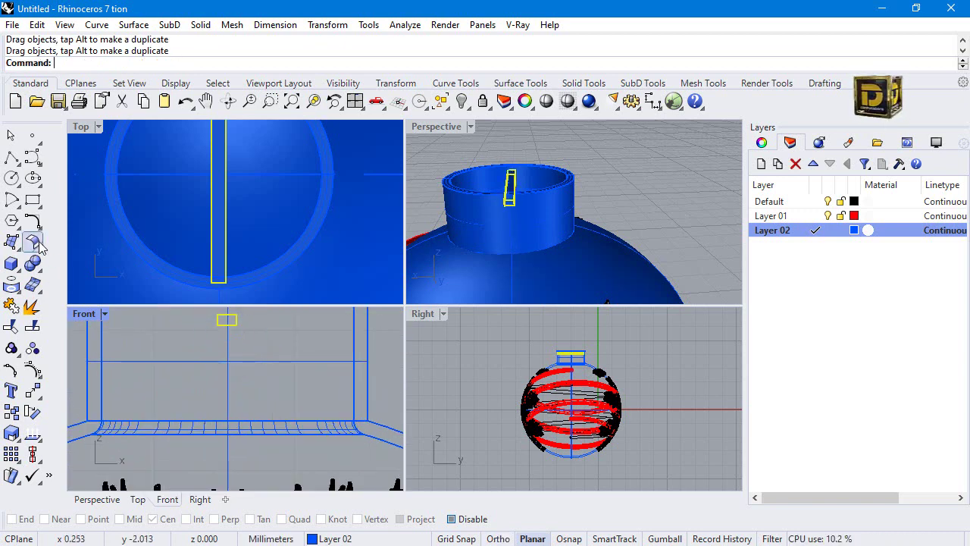
Polar-array the bar into 8 items over 360° about the neck's centre in the top view, with the centre snap enabled.
left_click(38, 395)
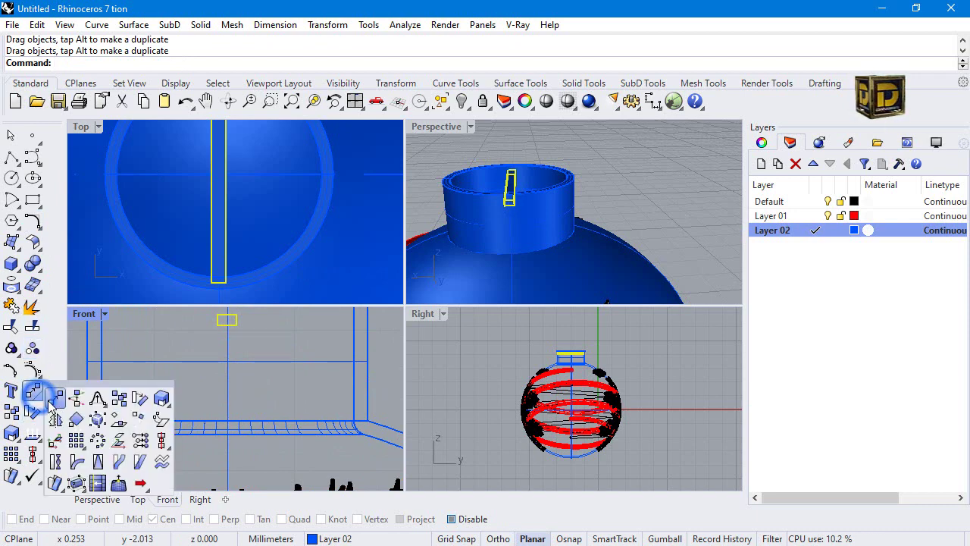
left_click(97, 440)
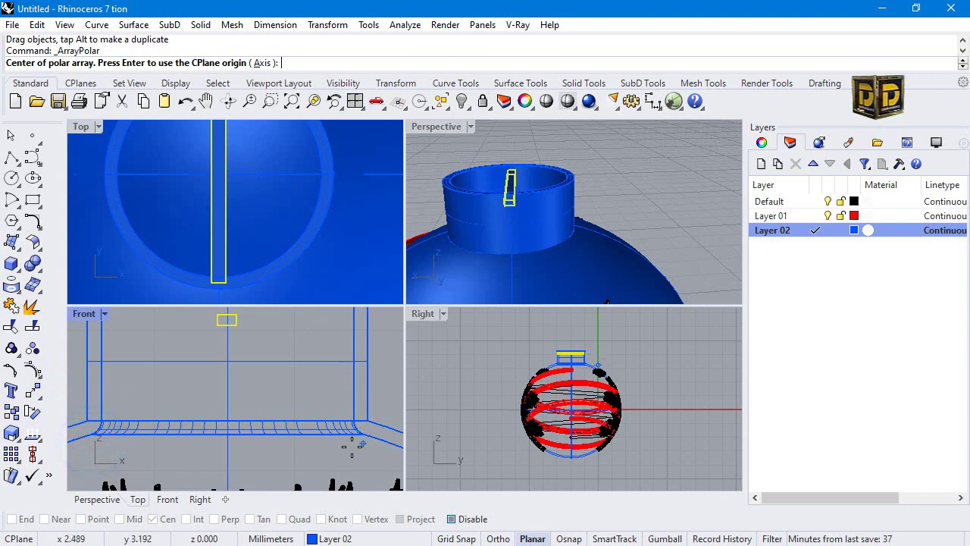
left_click(455, 518)
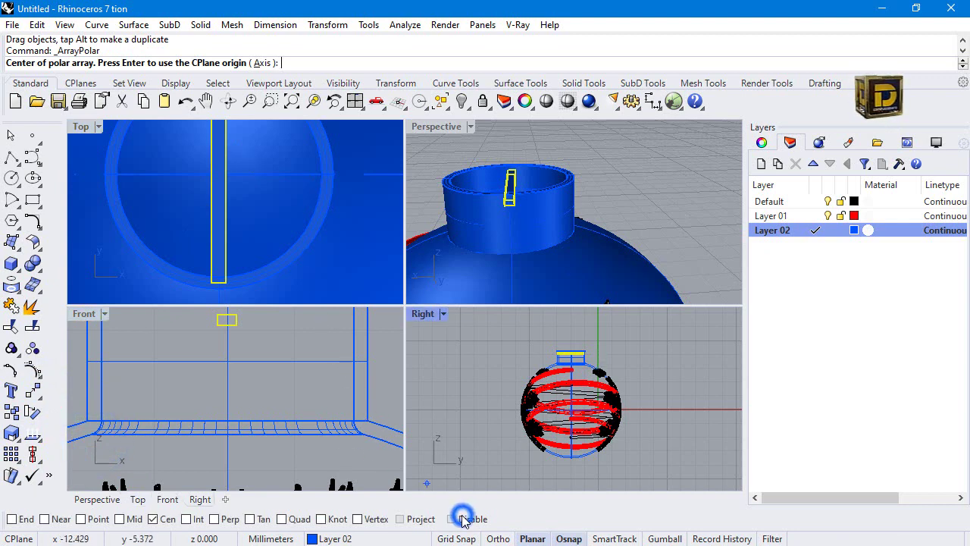
left_click(307, 206)
type("8")
key("Return")
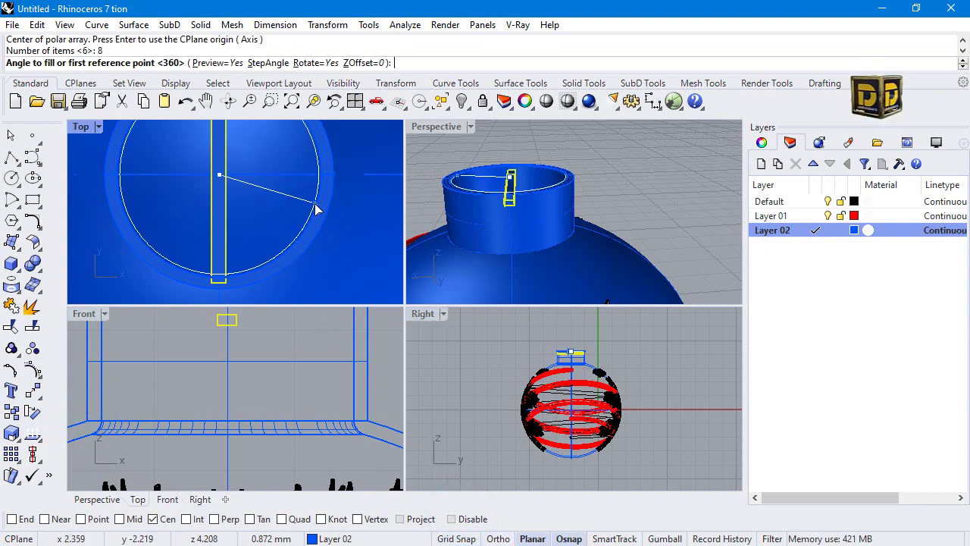
key("Return")
key("Return")
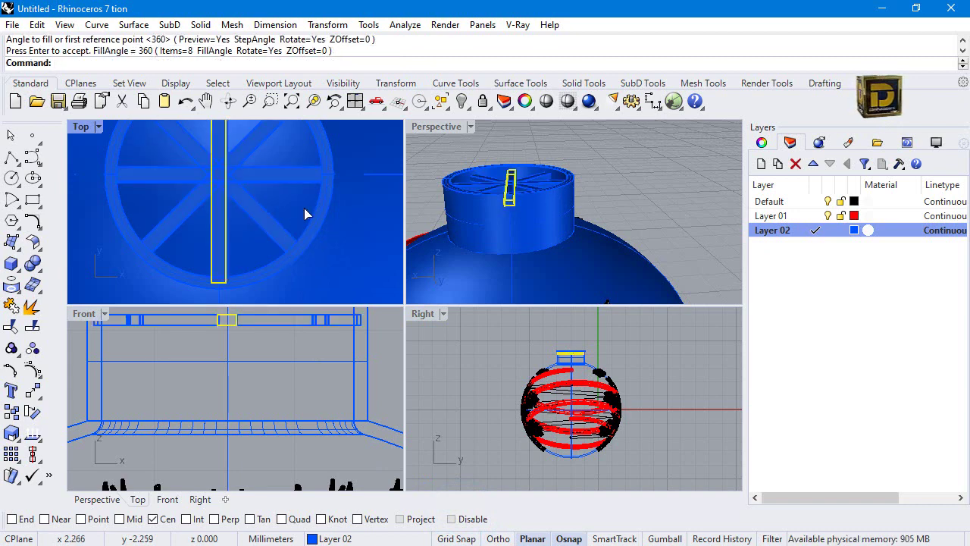
right_click(594, 153)
right_click_drag(594, 152, 476, 135)
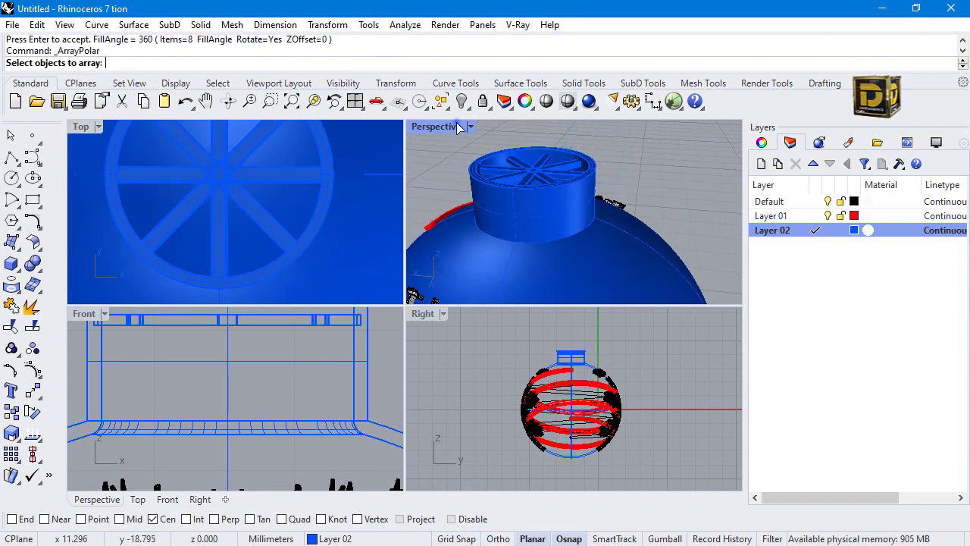
double_click(459, 126)
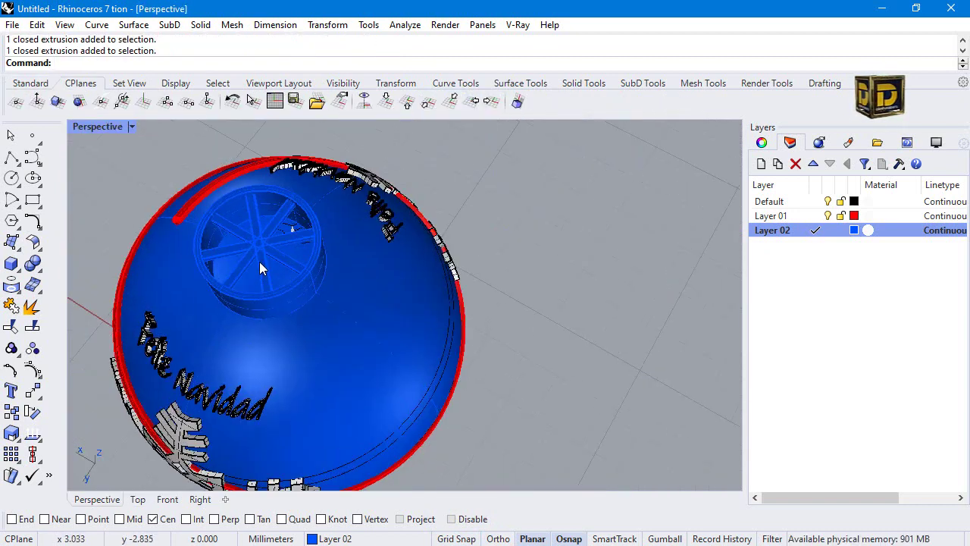
double_click(104, 126)
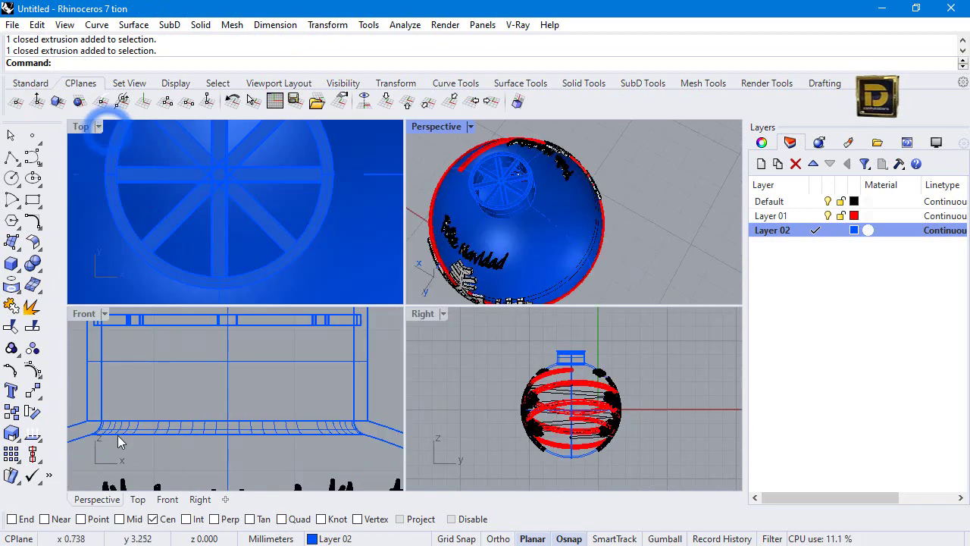
Draw a hook-shaped control-point curve rising from the neck's centre in the front view, and lower it slightly into the neck.
scroll(234, 401, "down", 5)
scroll(227, 400, "up", 5)
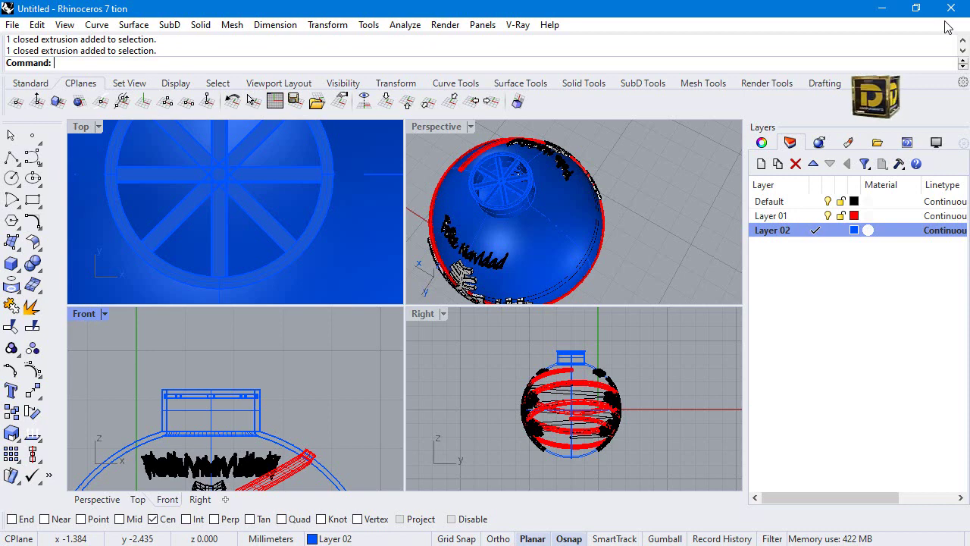
left_click(32, 156)
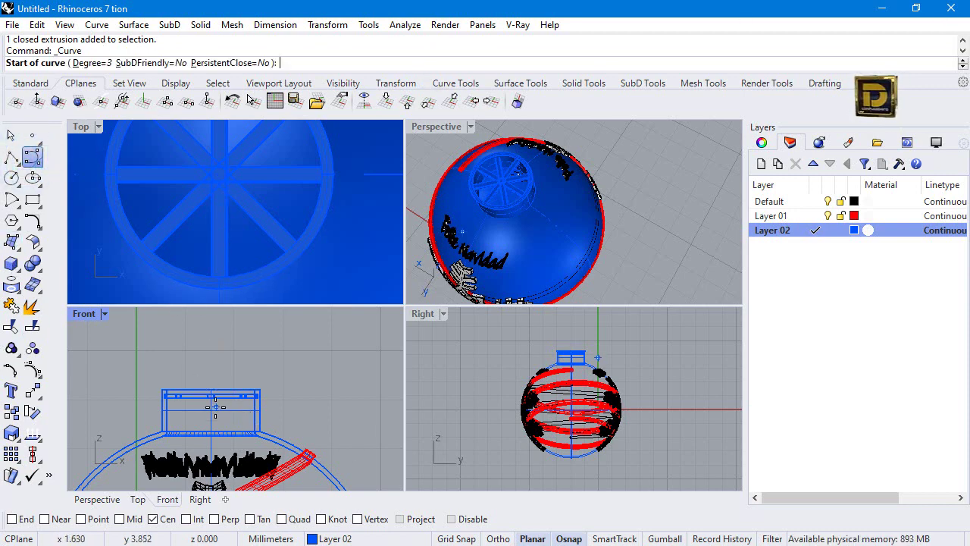
left_click(215, 395)
scroll(216, 372, "up", 2)
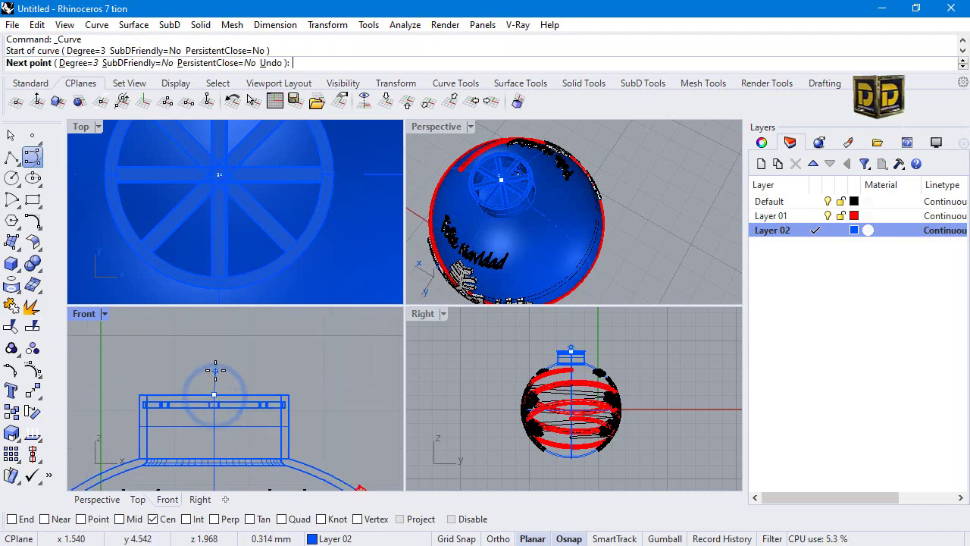
scroll(215, 373, "down", 3)
left_click(216, 359)
left_click(219, 341)
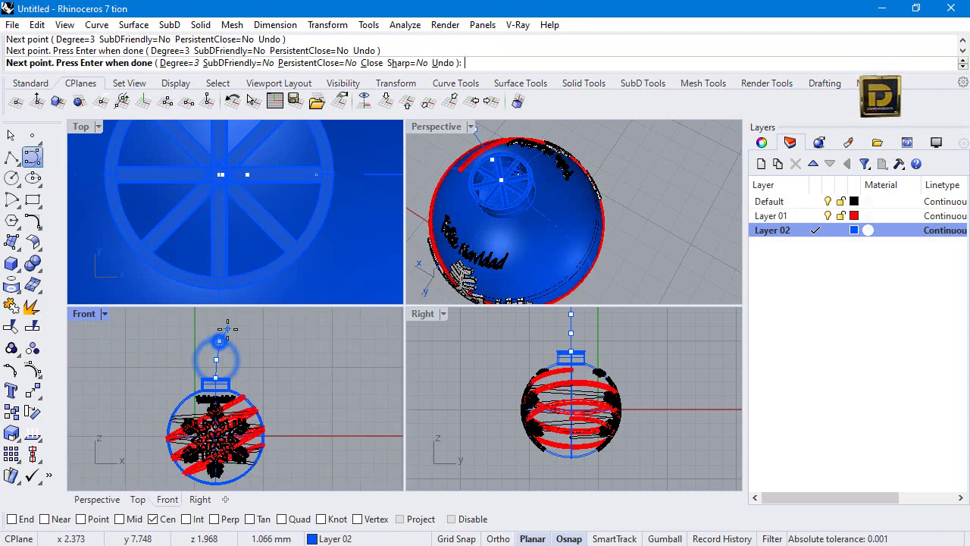
left_click(233, 331)
key("Return")
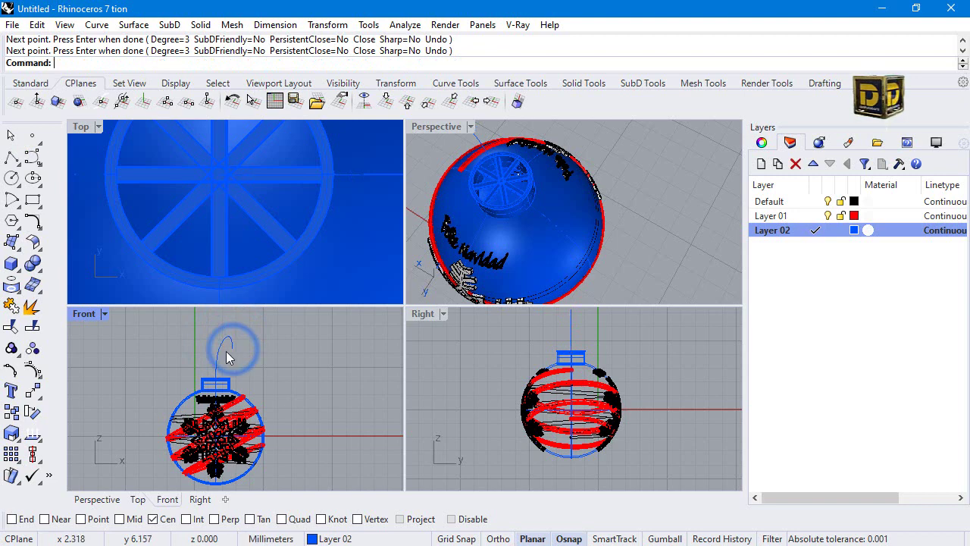
left_click_drag(218, 349, 222, 367)
scroll(218, 367, "up", 2)
left_click(265, 372)
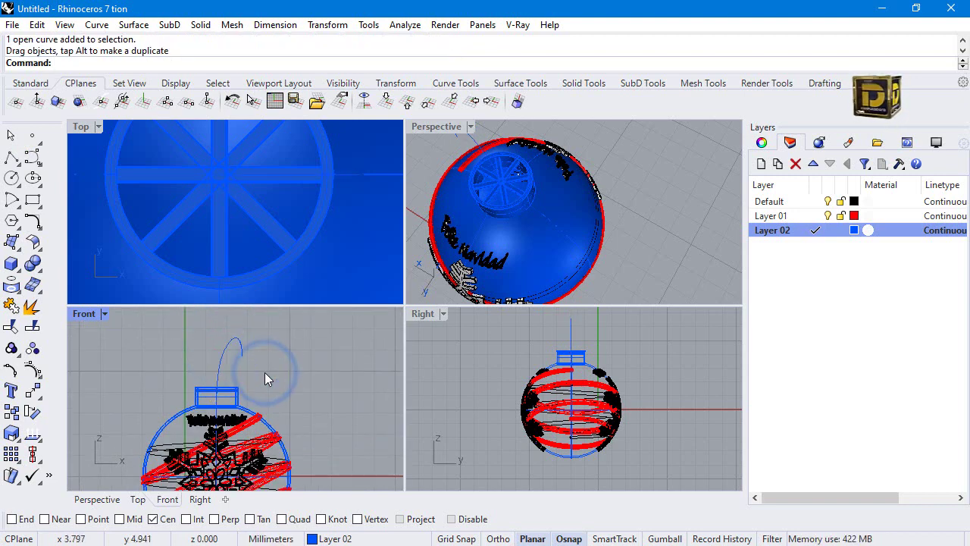
Measure the length of the hook curve.
left_click(229, 353)
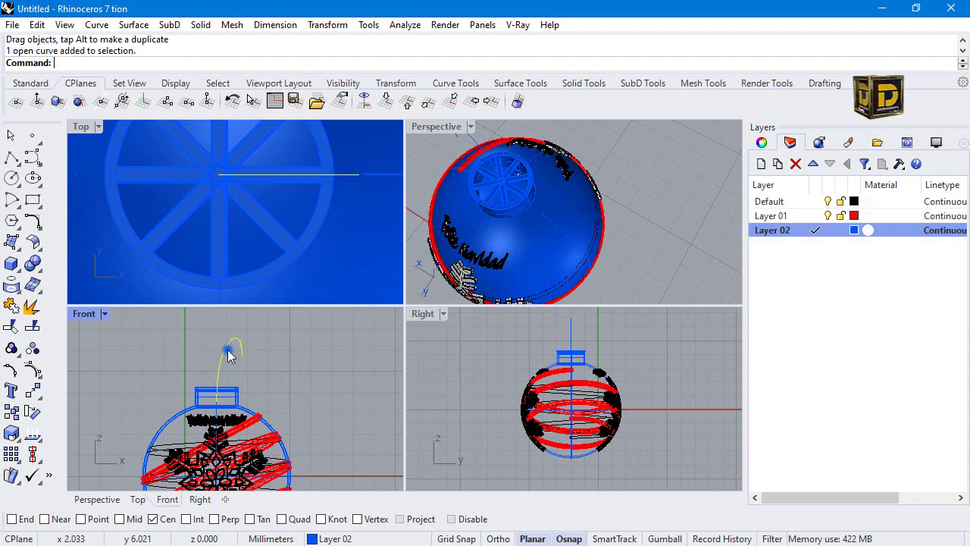
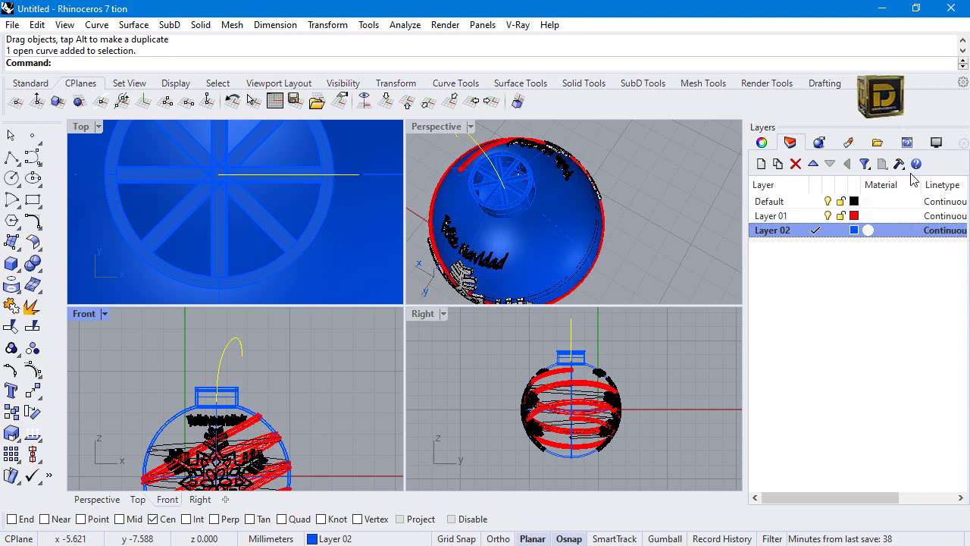
left_click(231, 351)
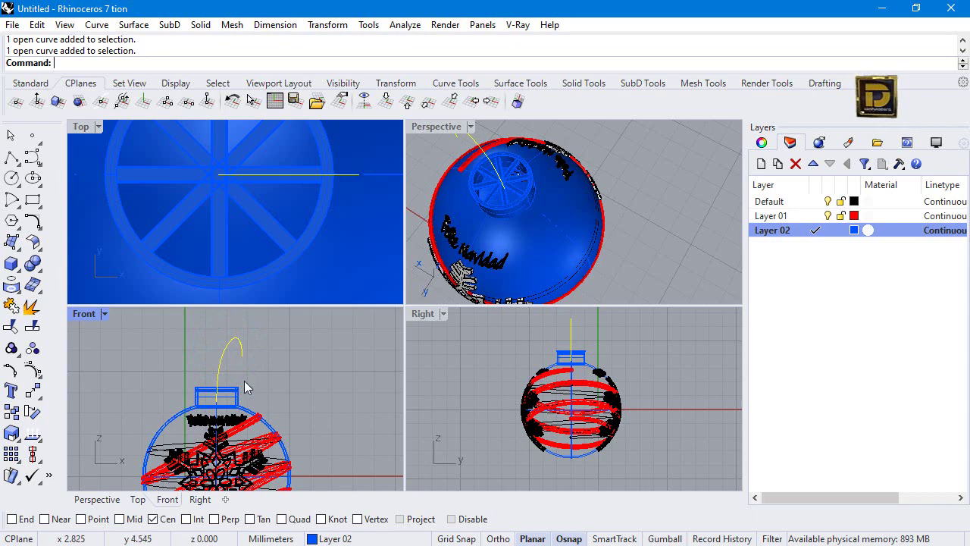
left_click(406, 25)
left_click(432, 153)
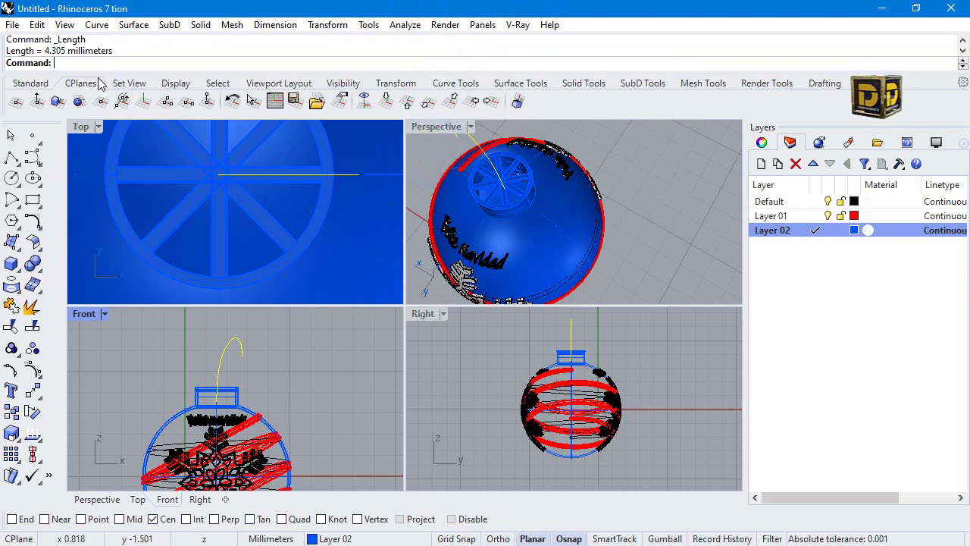
Draw a horizontal 4.3 mm straight line above and beside the ornament in the front view.
left_click(12, 157)
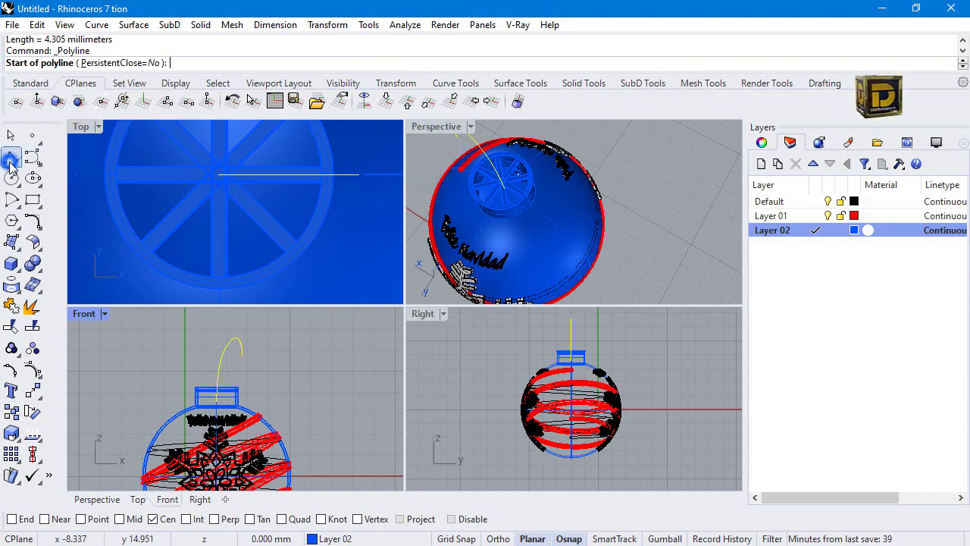
scroll(277, 390, "down", 2)
scroll(277, 390, "down", 2)
left_click(281, 342)
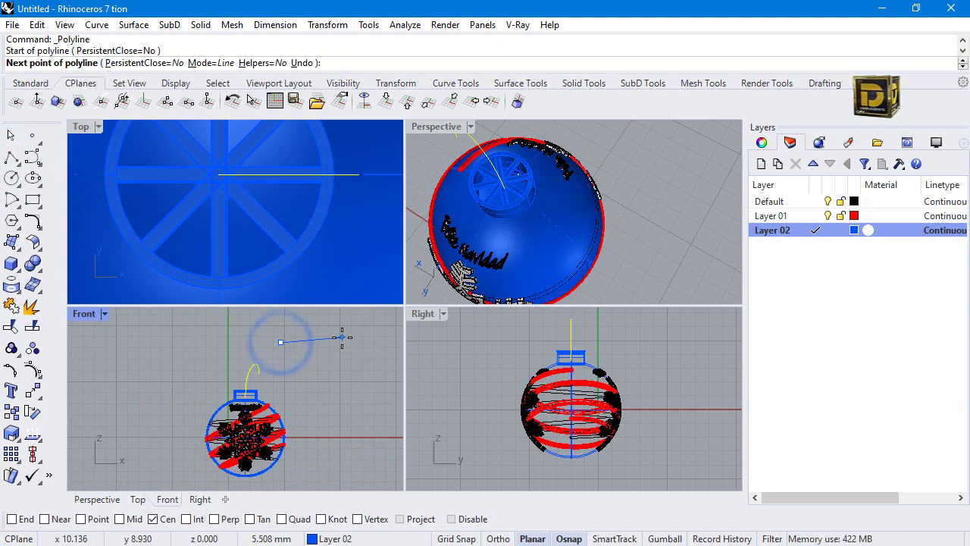
type("4.3")
key("Return")
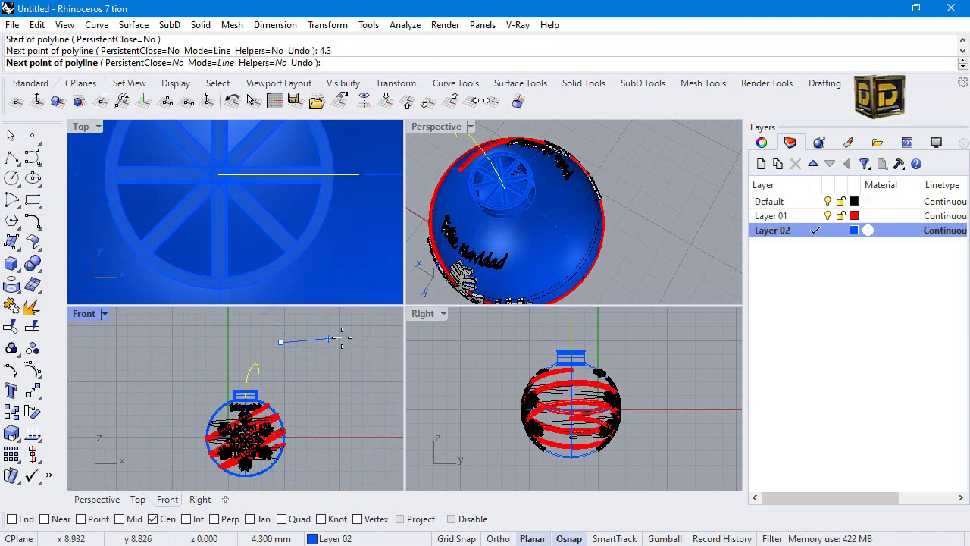
left_click(353, 342)
right_click(351, 343)
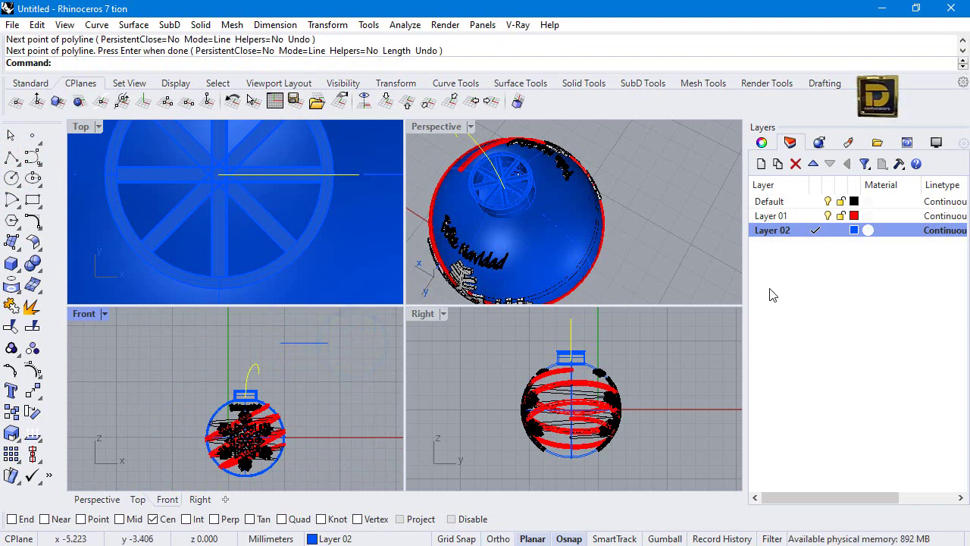
Make the Default layer the current layer.
left_click(812, 201)
left_click(815, 201)
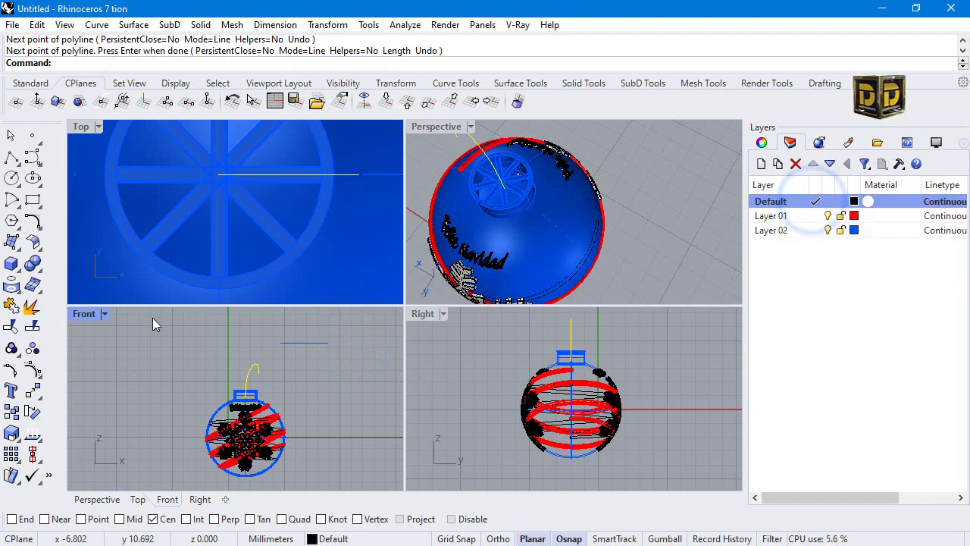
Try to build a solid cylinder about 0.1 mm in diameter along the straight line with both sides enabled, and undo it.
left_click(18, 269)
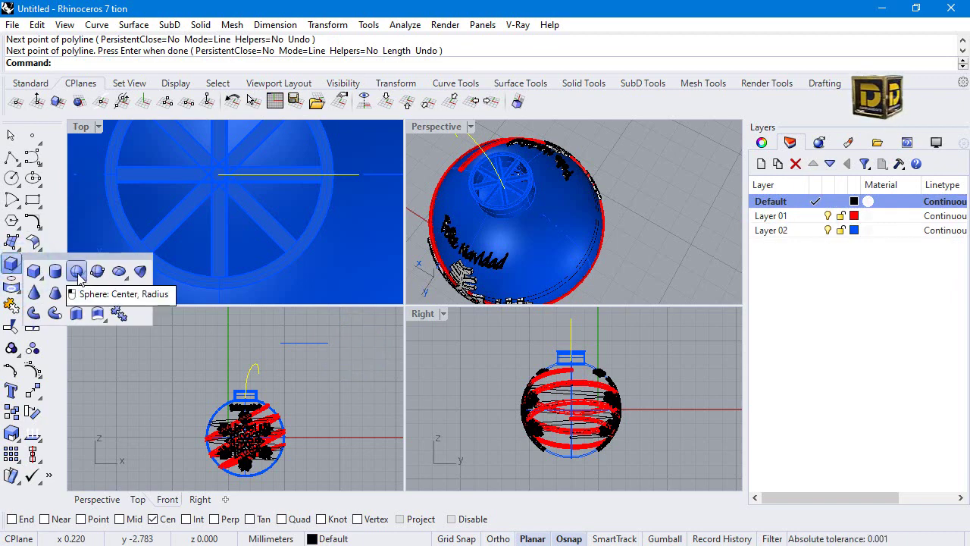
left_click(55, 271)
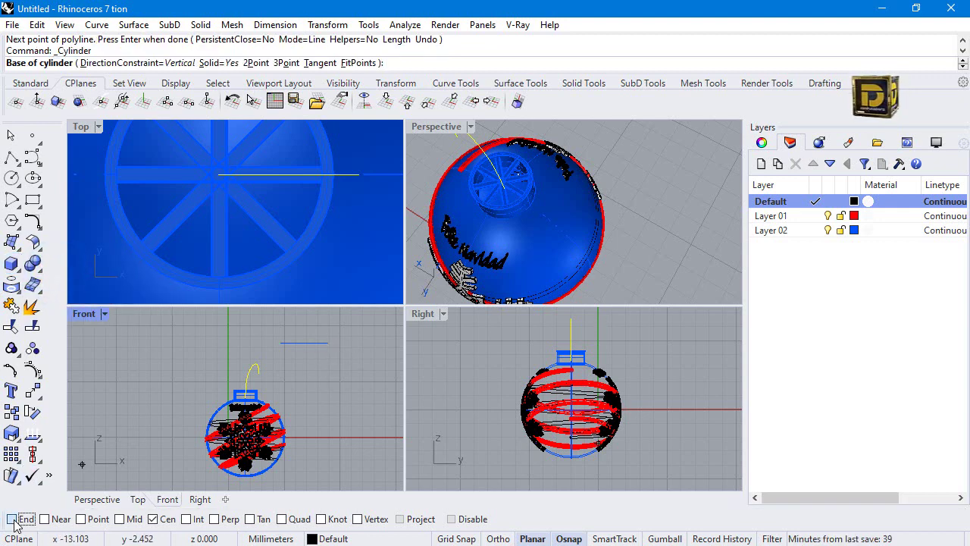
left_click(328, 342)
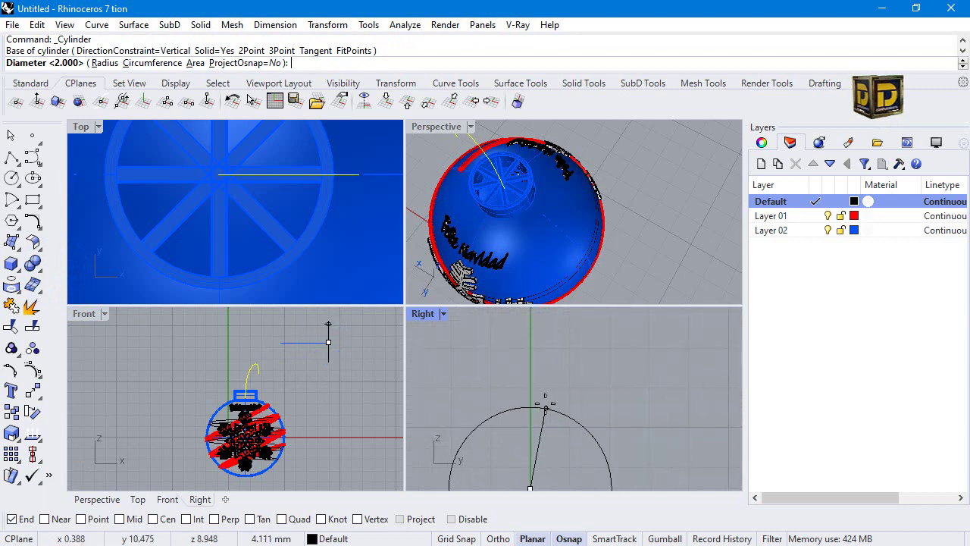
scroll(528, 392, "down", 2)
scroll(530, 392, "up", 3)
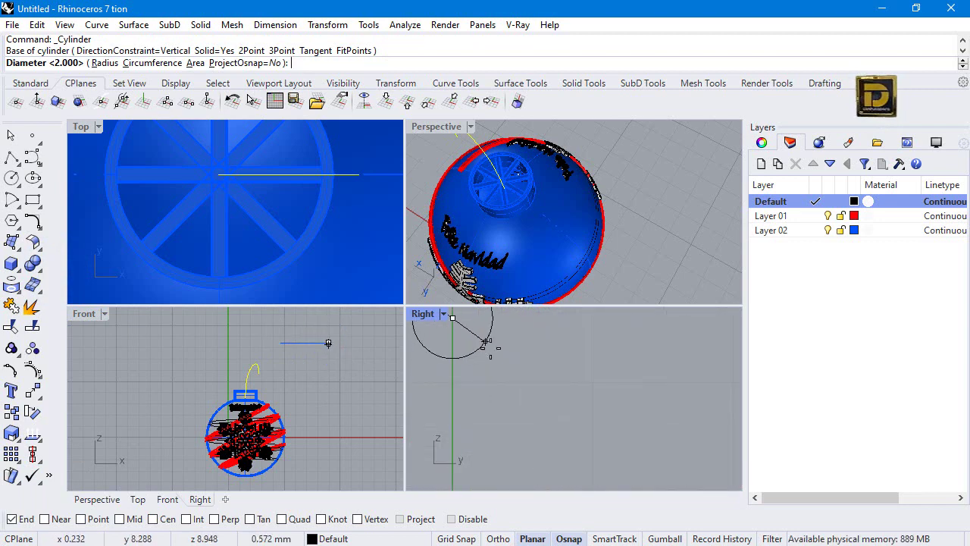
right_click_drag(500, 367, 494, 340)
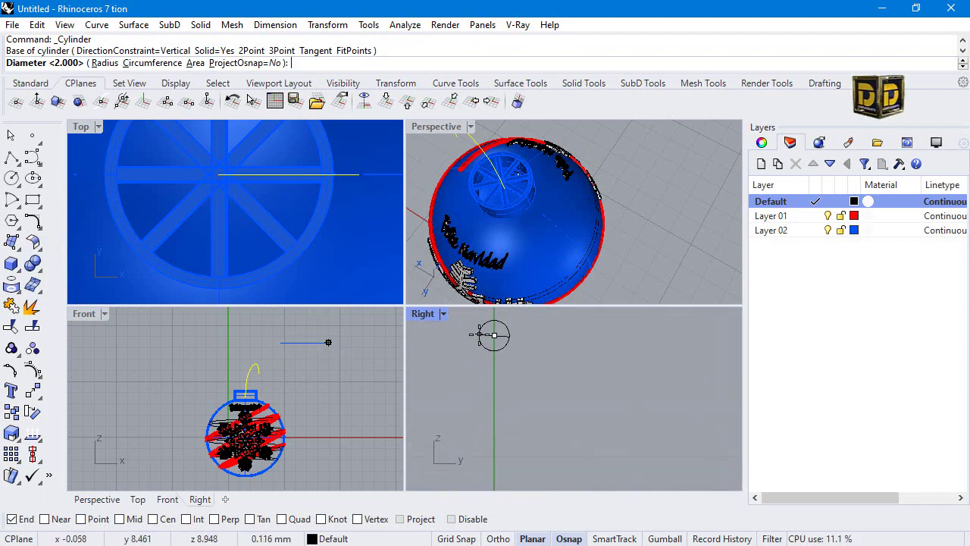
left_click(483, 333)
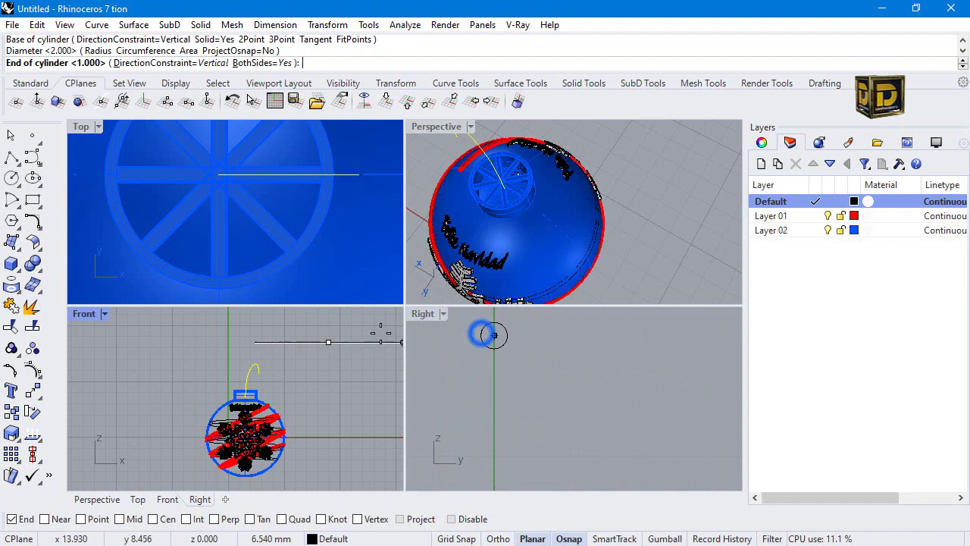
left_click(281, 342)
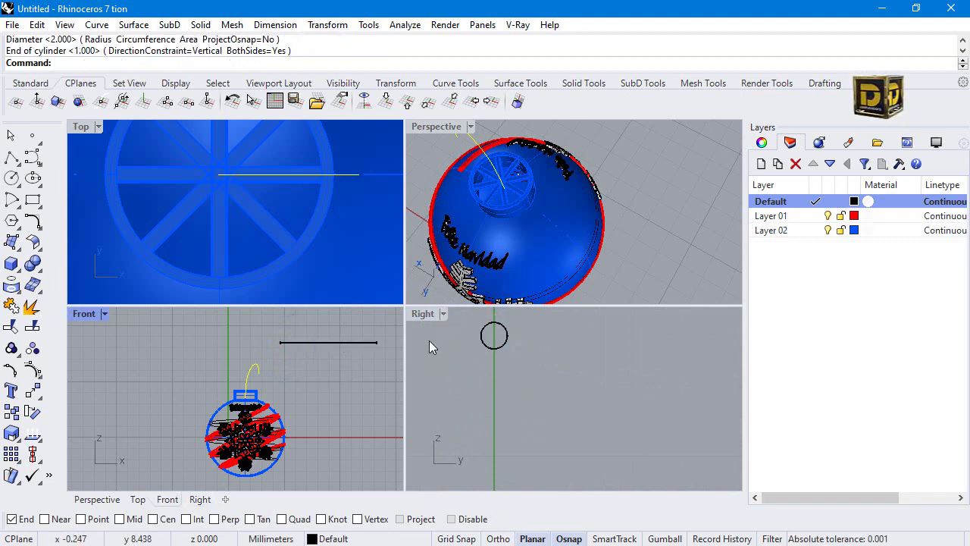
key("ctrl+z")
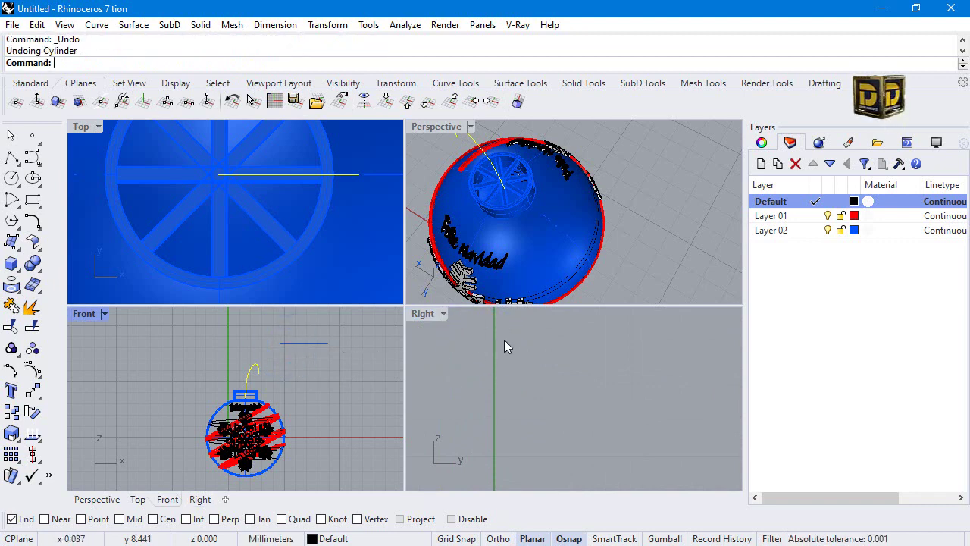
Build a solid one-sided cylinder about 0.12 mm in diameter from the straight line's right end to its left end, with BothSides set to No.
key("Return")
left_click(328, 341)
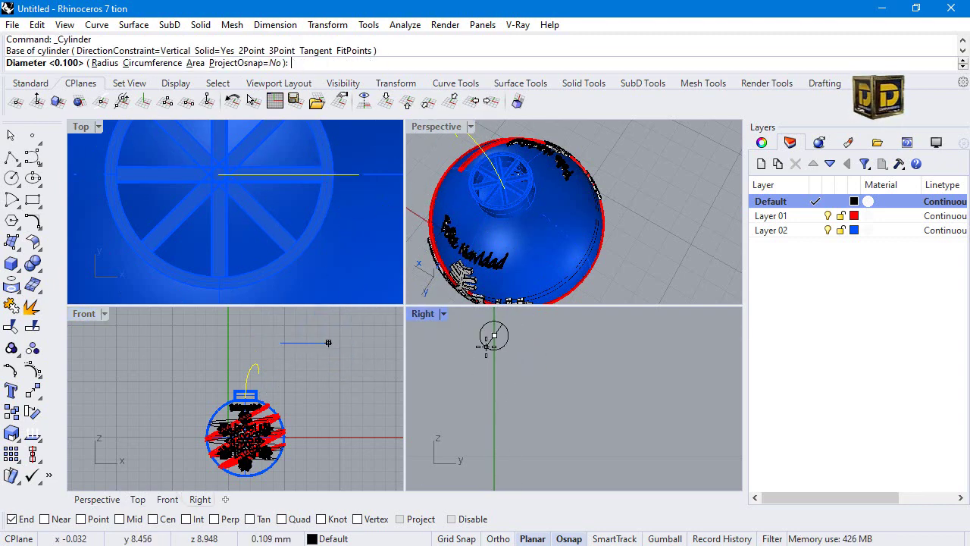
scroll(400, 344, "up", 2)
scroll(303, 345, "up", 5)
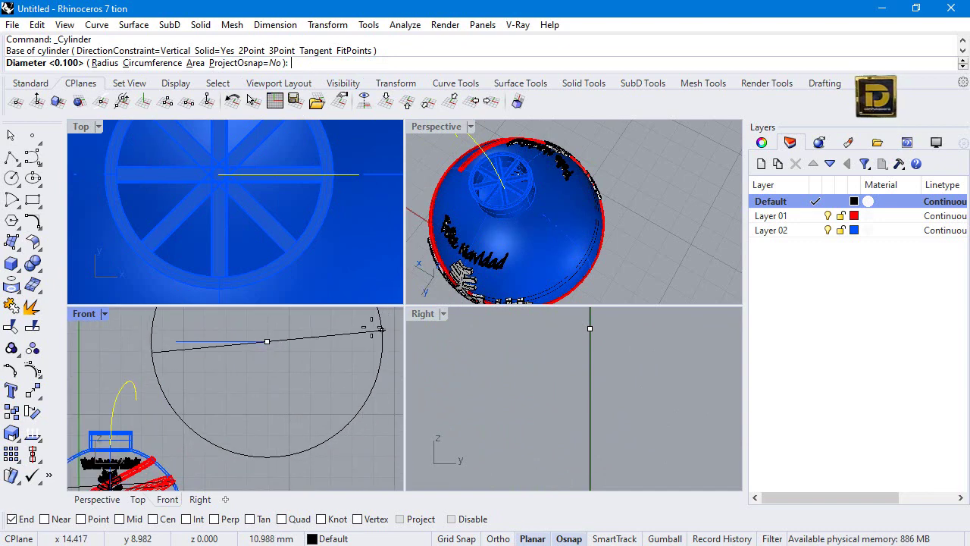
left_click(571, 345)
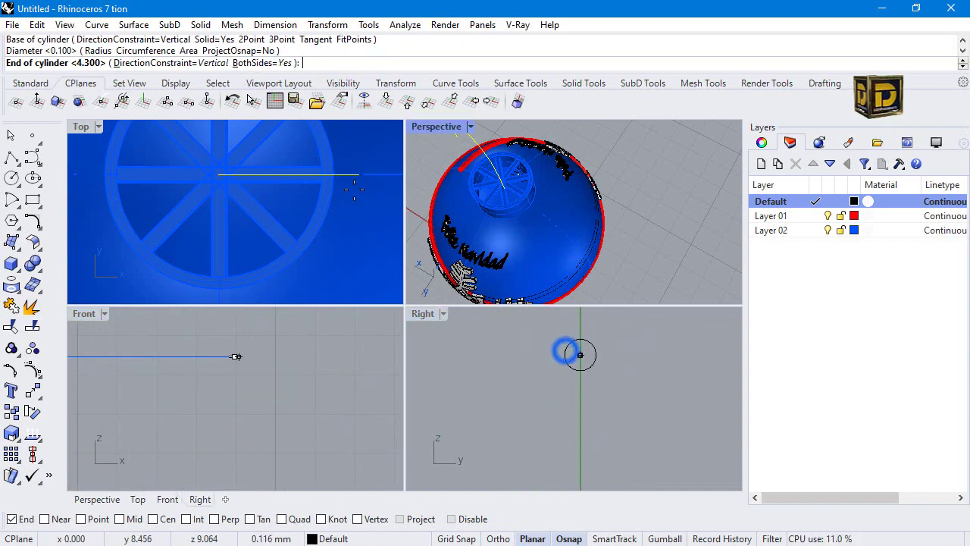
left_click(260, 63)
scroll(174, 359, "down", 3)
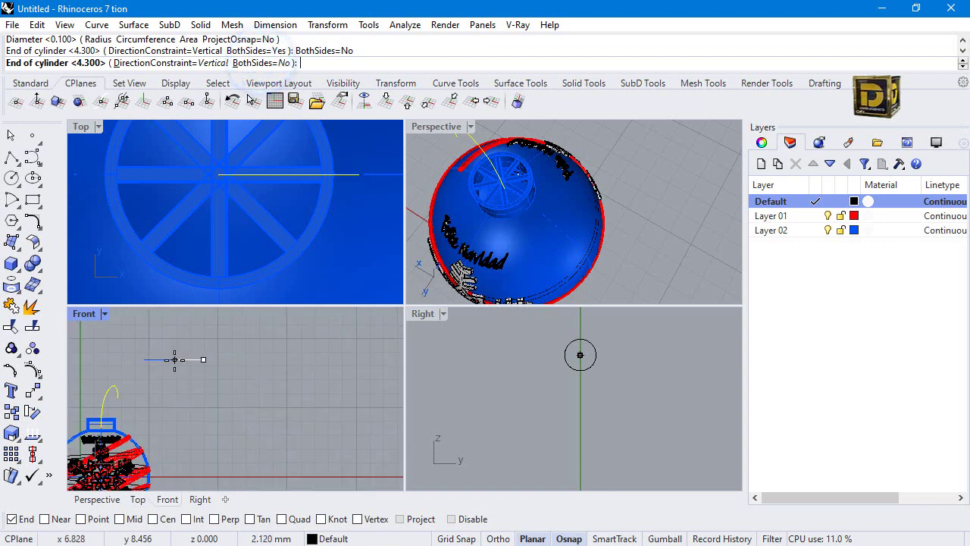
left_click(135, 359)
Shift the cylinder off the straight line in the right view and place three copies of it around the line.
left_click(206, 361)
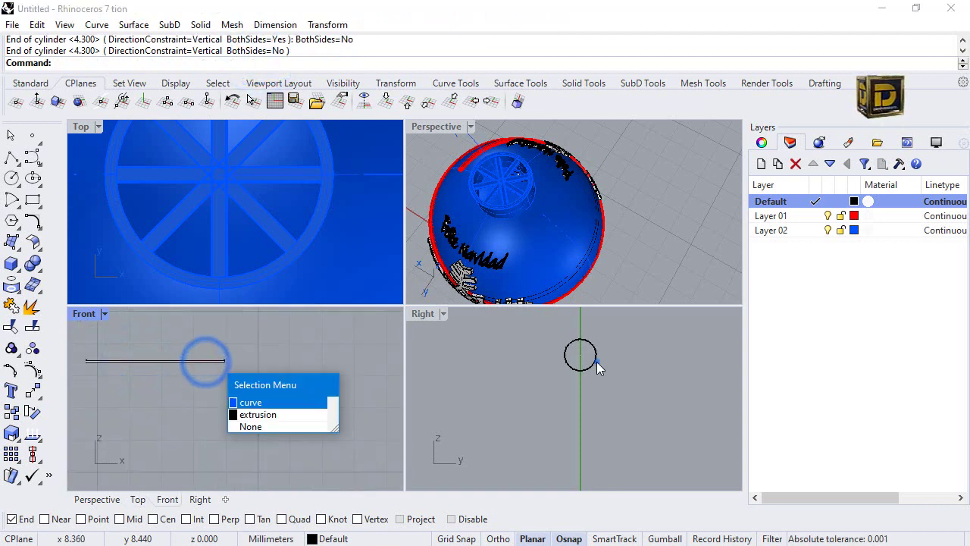
left_click_drag(596, 360, 579, 351)
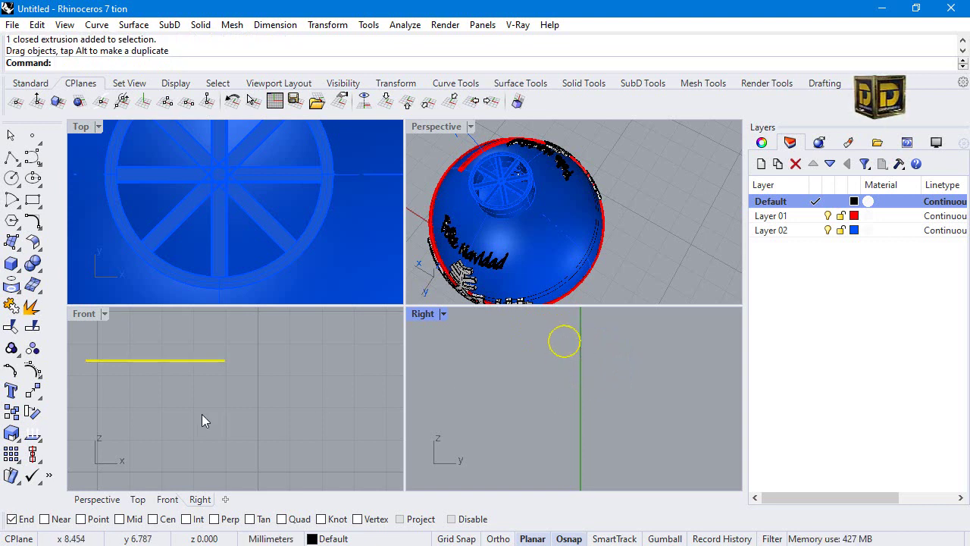
left_click(12, 411)
left_click(579, 346)
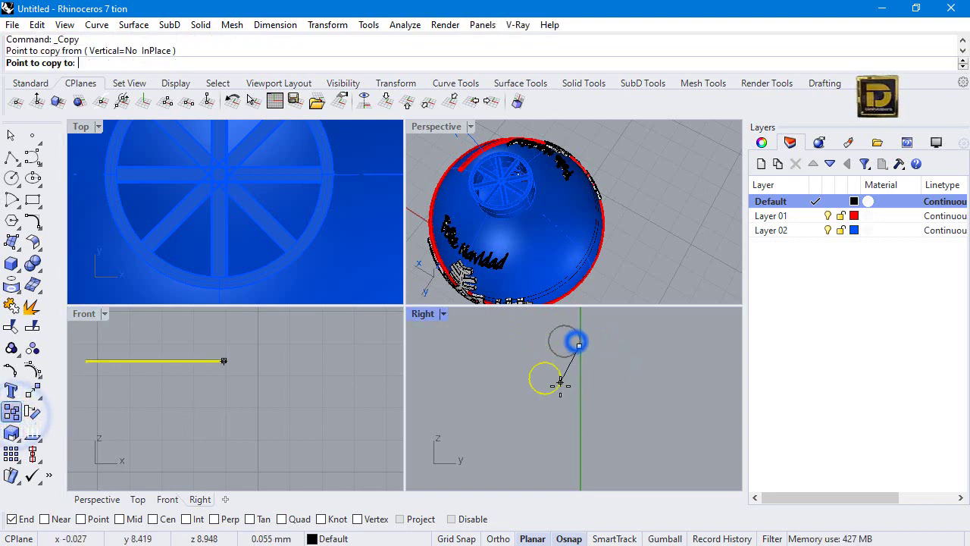
left_click(581, 382)
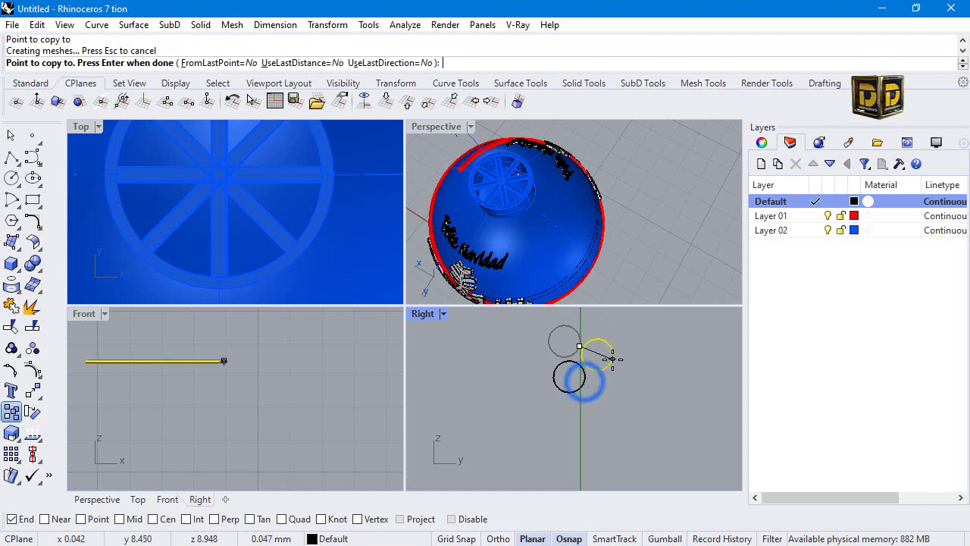
left_click(609, 335)
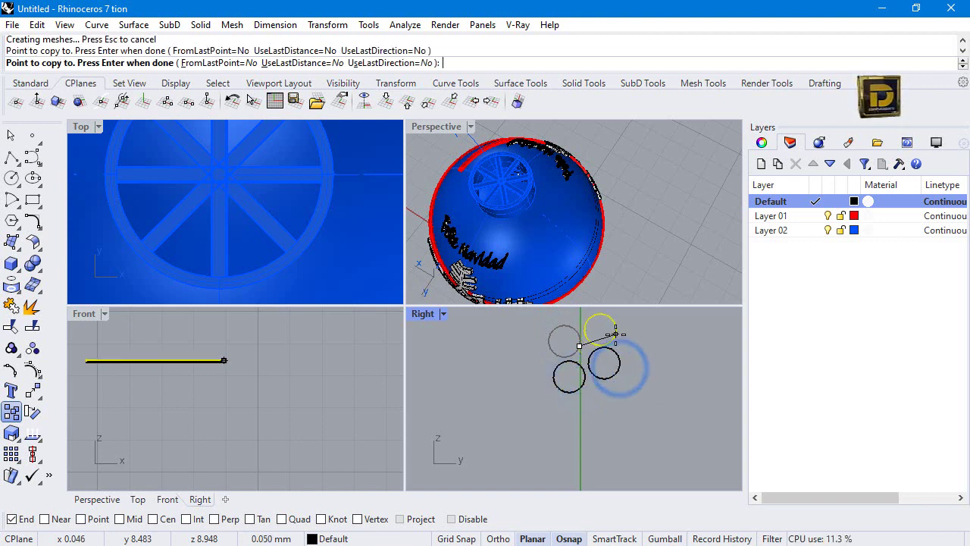
left_click(625, 338)
left_click(619, 367)
key("Return")
Nudge the lower and upper cylinder copies in the right view so the four circles form a tight cluster.
left_click(582, 379)
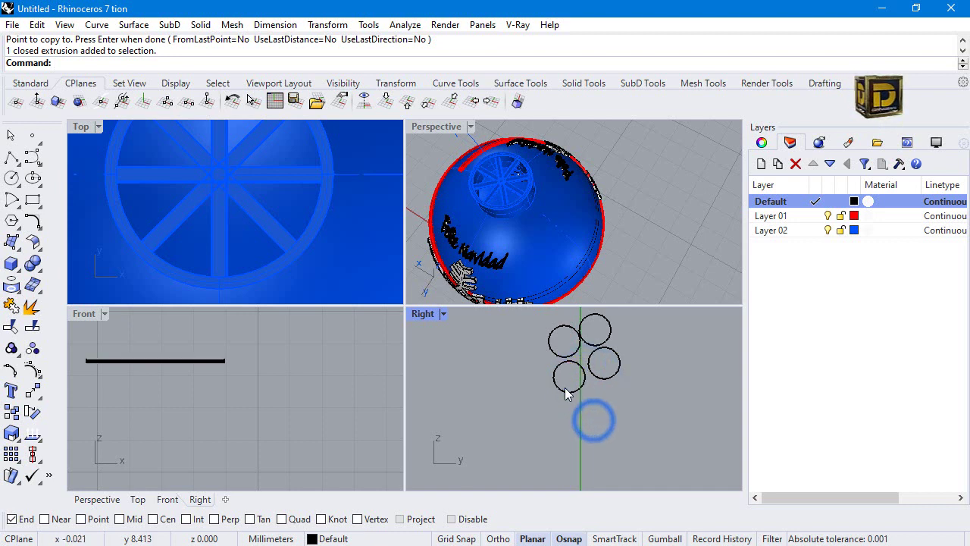
left_click_drag(566, 394, 574, 388)
left_click(604, 341)
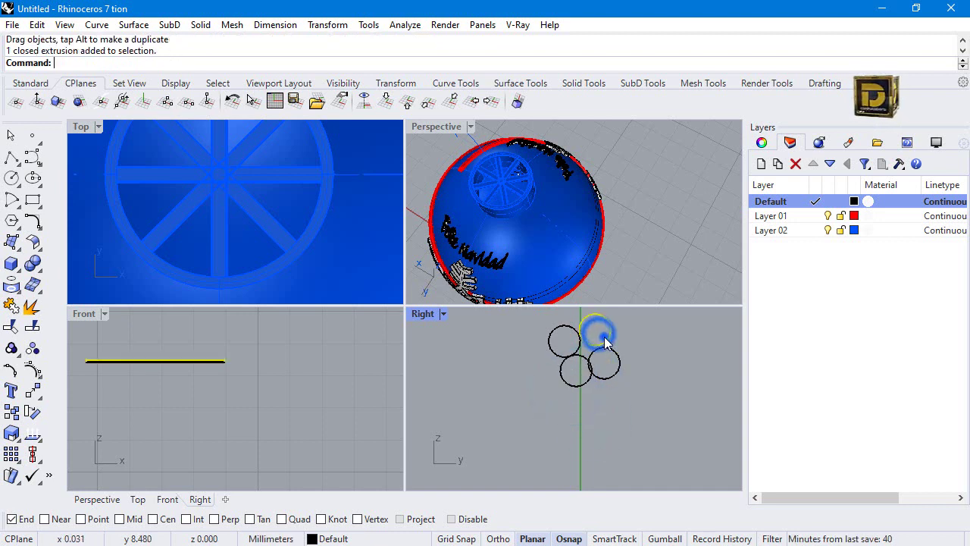
left_click_drag(606, 343, 609, 343)
Select all four cylinders and begin a Twist whose axis starts at the straight line's right end in the front view.
left_click(610, 347, "shift")
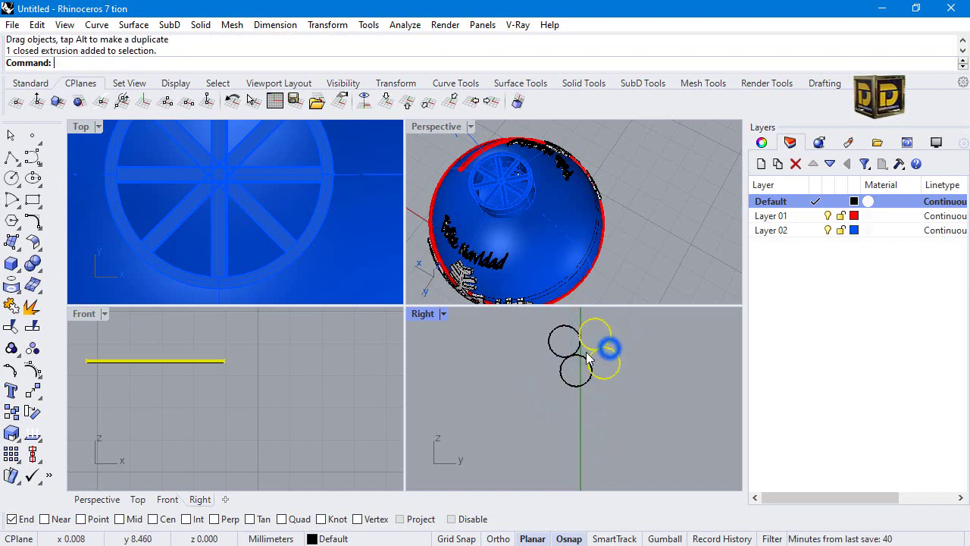
left_click(589, 362)
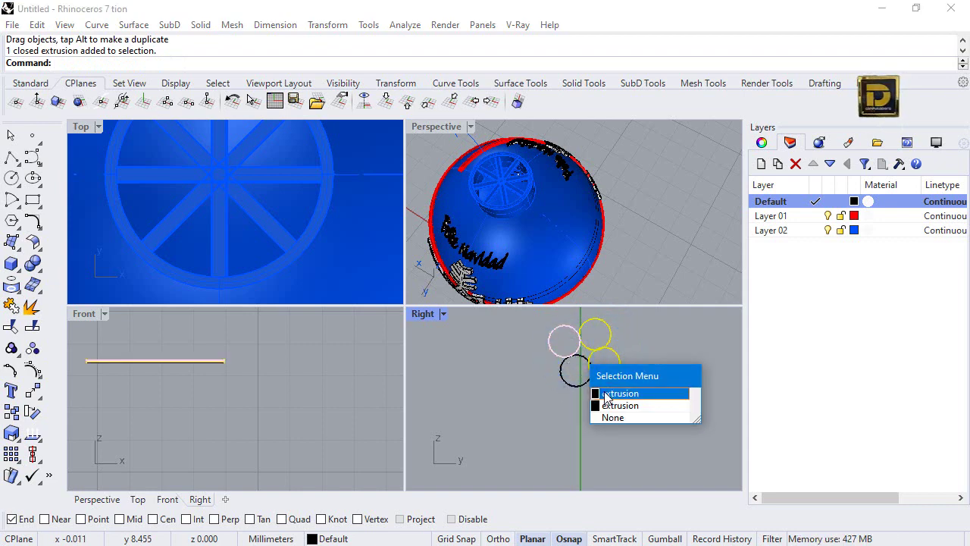
left_click(620, 393)
left_click(562, 374, "shift")
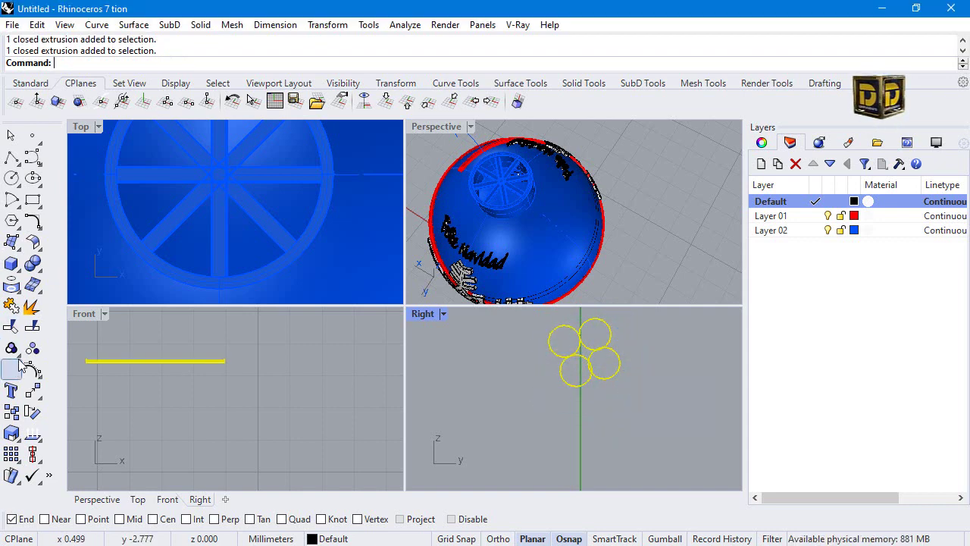
left_click(36, 402)
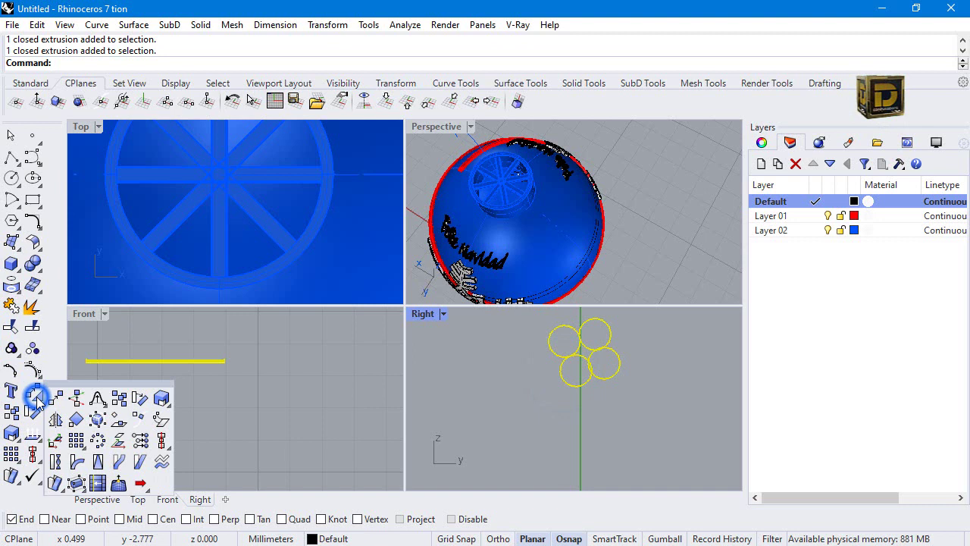
left_click(59, 460)
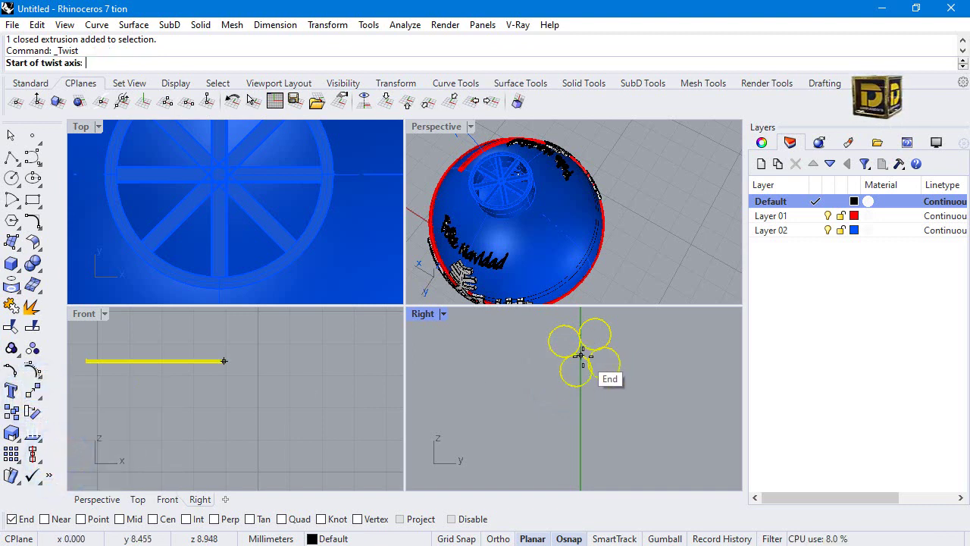
scroll(591, 349, "up", 5)
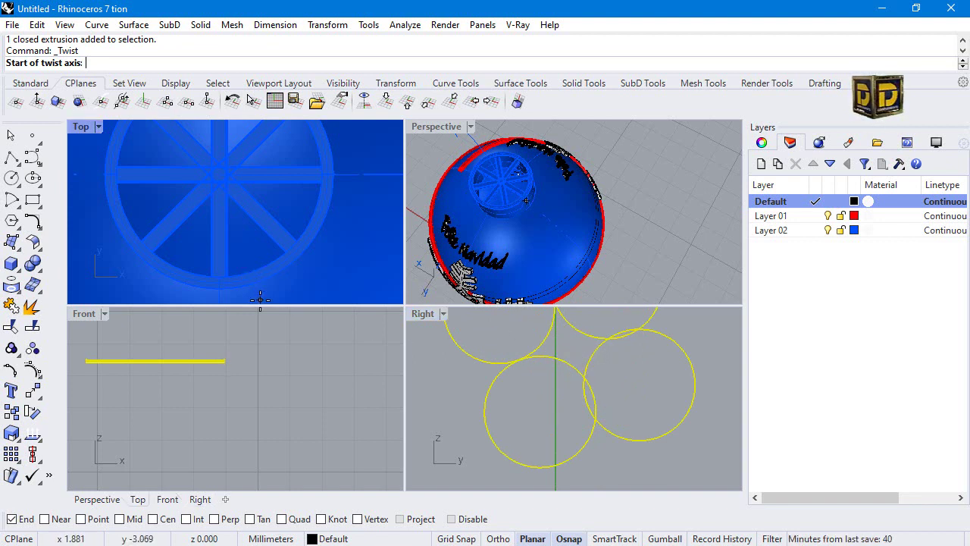
scroll(226, 359, "up", 10)
scroll(158, 384, "up", 6)
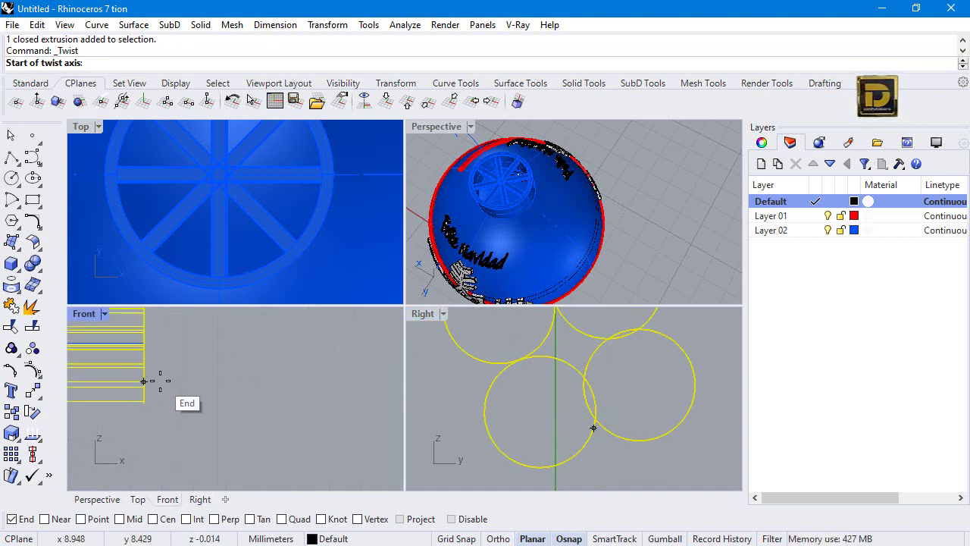
scroll(210, 353, "down", 2)
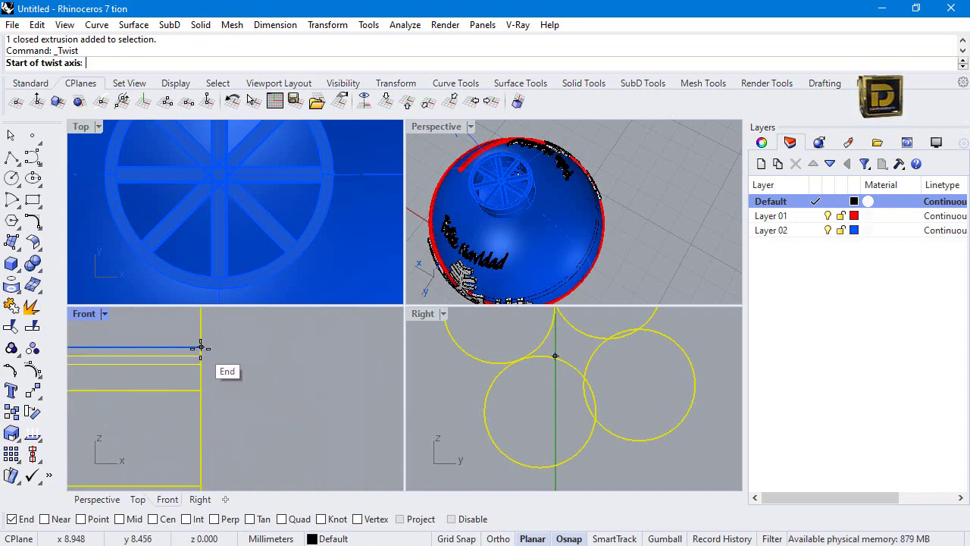
left_click(200, 347)
Set the end of the twist axis at the straight line's left end in the front view.
scroll(278, 352, "down", 5)
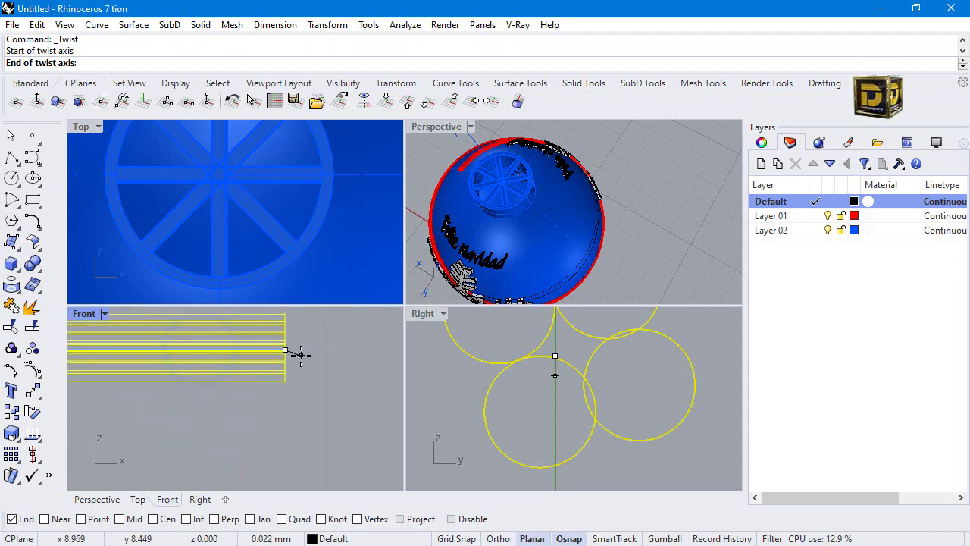
scroll(145, 351, "down", 2)
right_click_drag(145, 351, 270, 351)
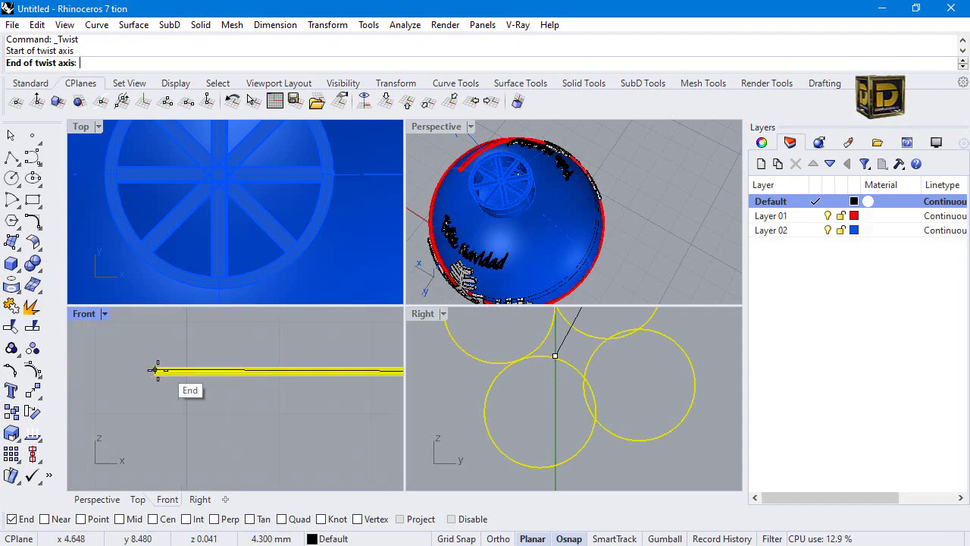
scroll(144, 349, "up", 3)
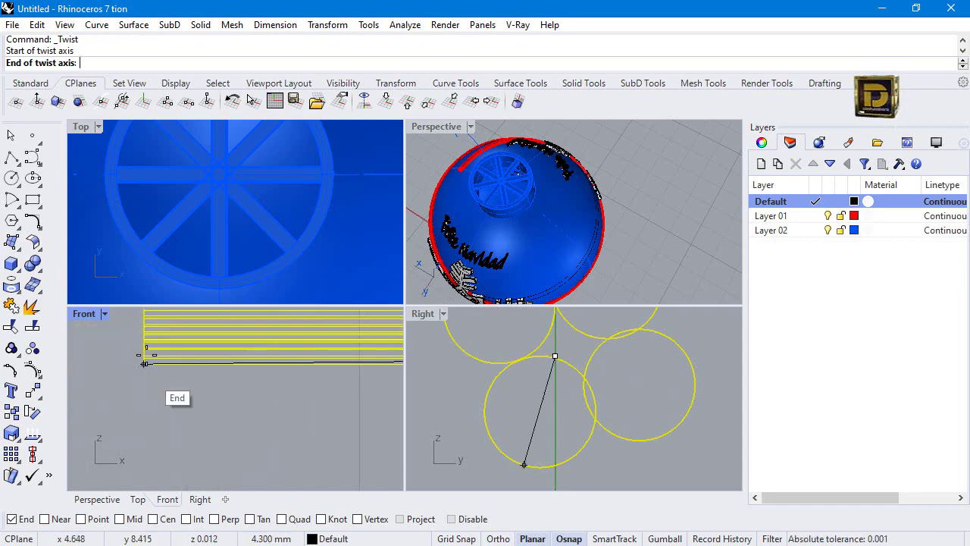
scroll(144, 325, "up", 3)
scroll(167, 379, "down", 1)
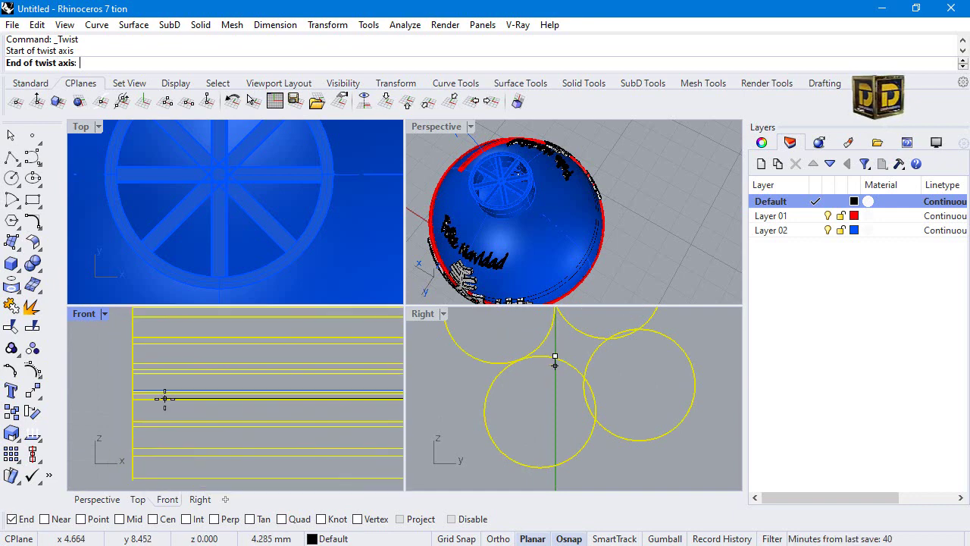
scroll(169, 399, "up", 3)
left_click(125, 379)
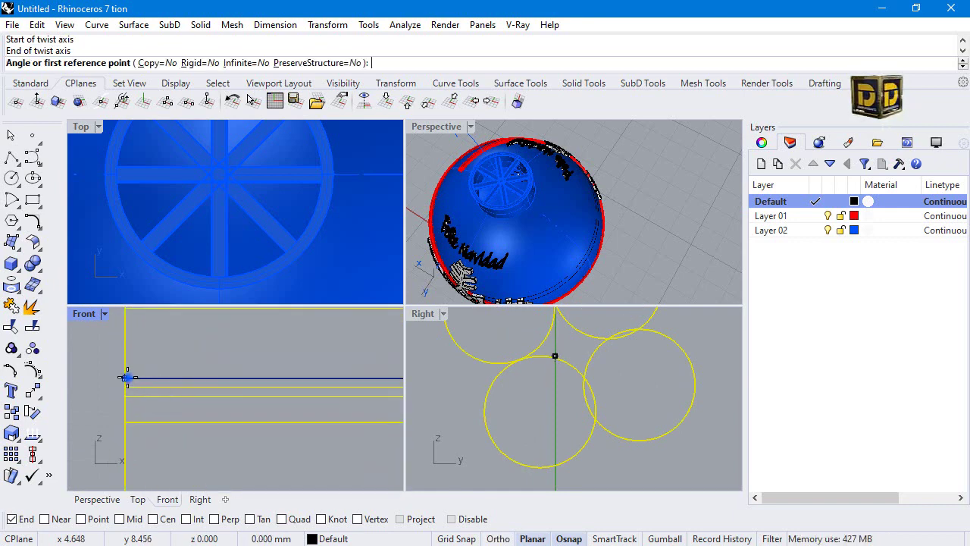
Twist the four cylinders several full turns around the axis, using reference points placed in the right view.
scroll(623, 385, "down", 5)
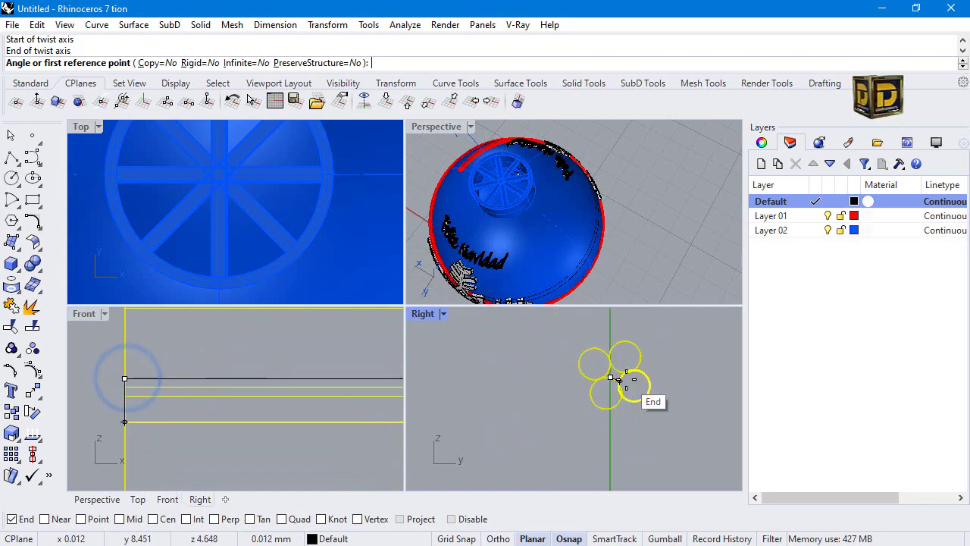
left_click(701, 347)
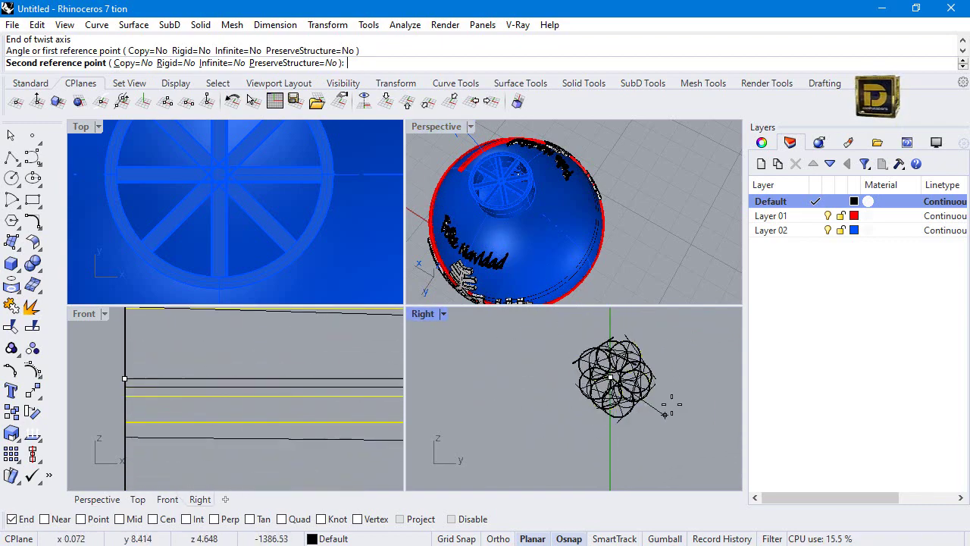
left_click(686, 366)
scroll(356, 244, "down", 5)
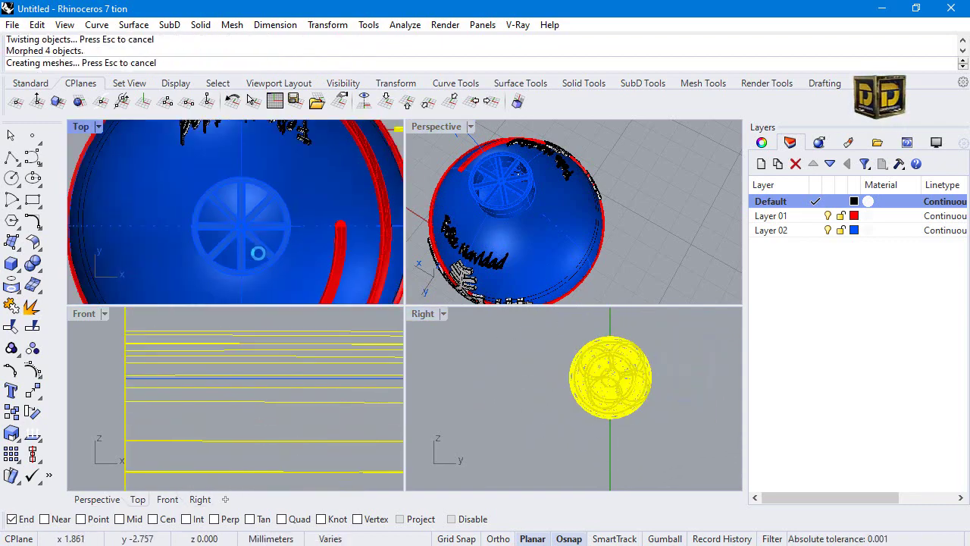
scroll(339, 165, "up", 5)
left_click(339, 166)
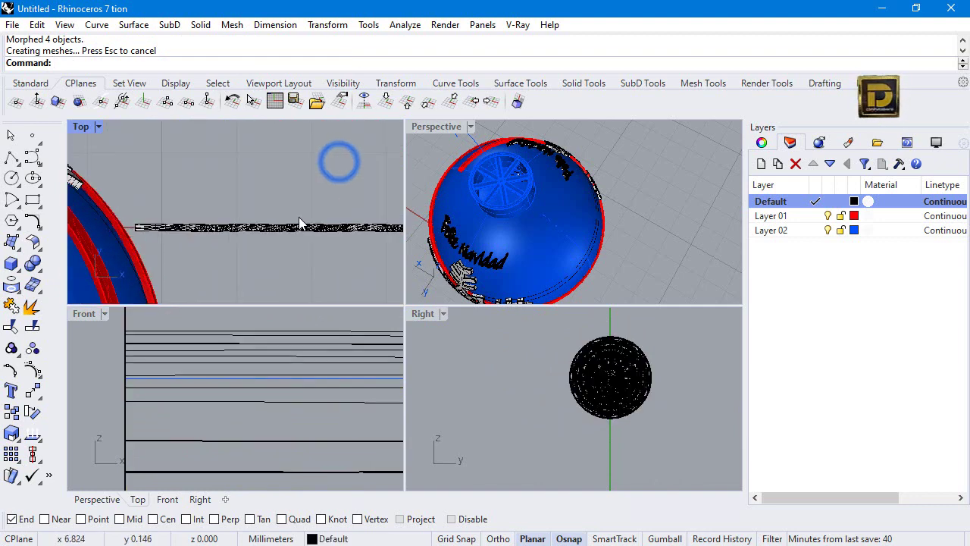
Select the four twisted strands and start Flow with Copy=Yes, using the straight line near its left end as the base curve.
scroll(168, 205, "down", 5)
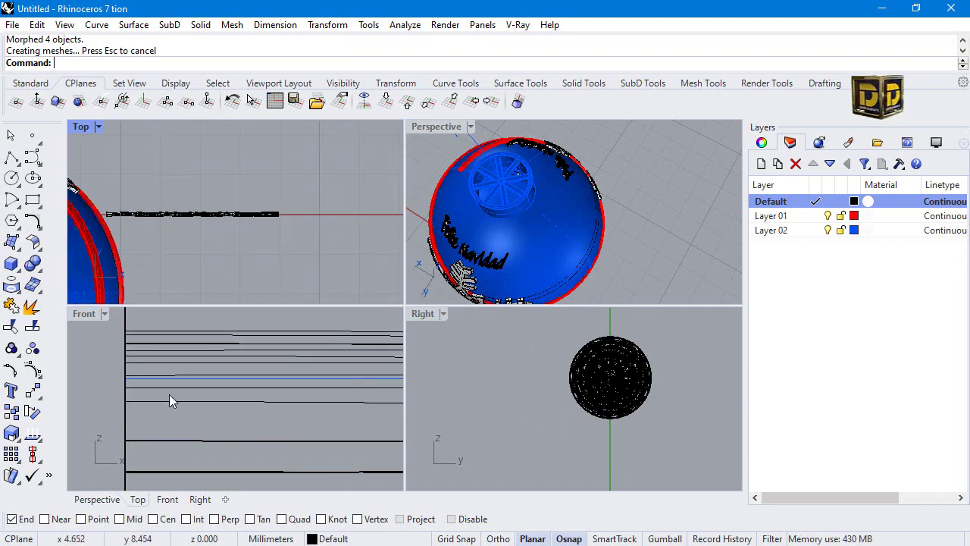
scroll(191, 390, "up", 2)
scroll(191, 391, "down", 1)
left_click(652, 336)
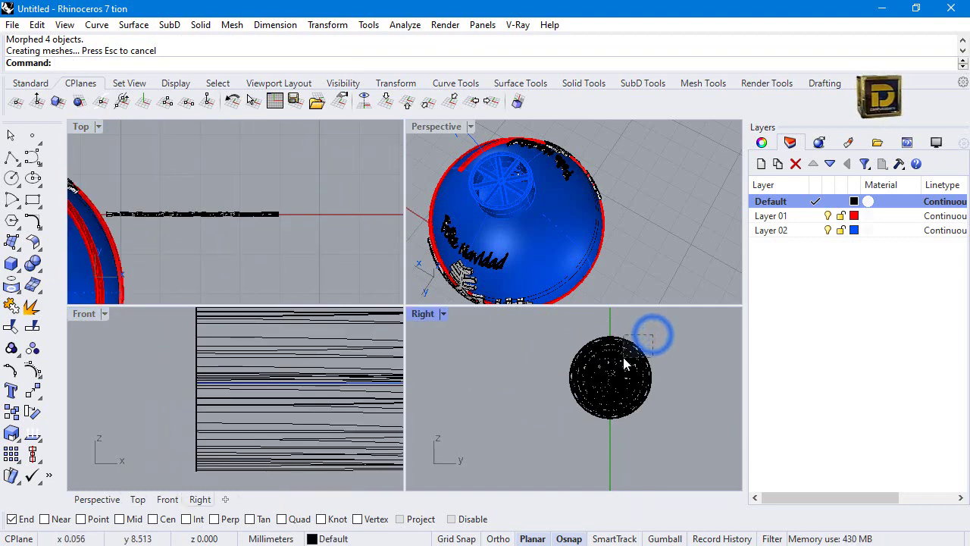
left_click_drag(625, 363, 629, 359)
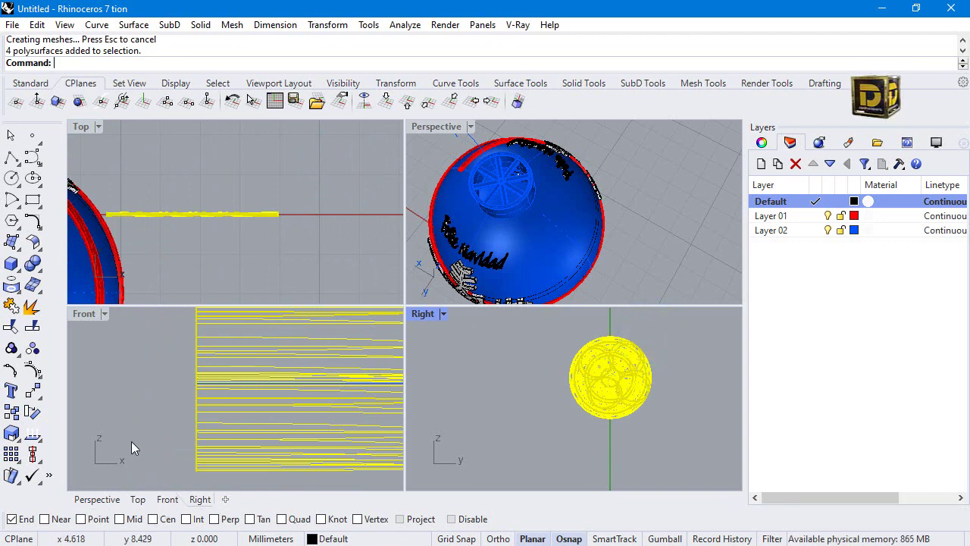
left_click(38, 395)
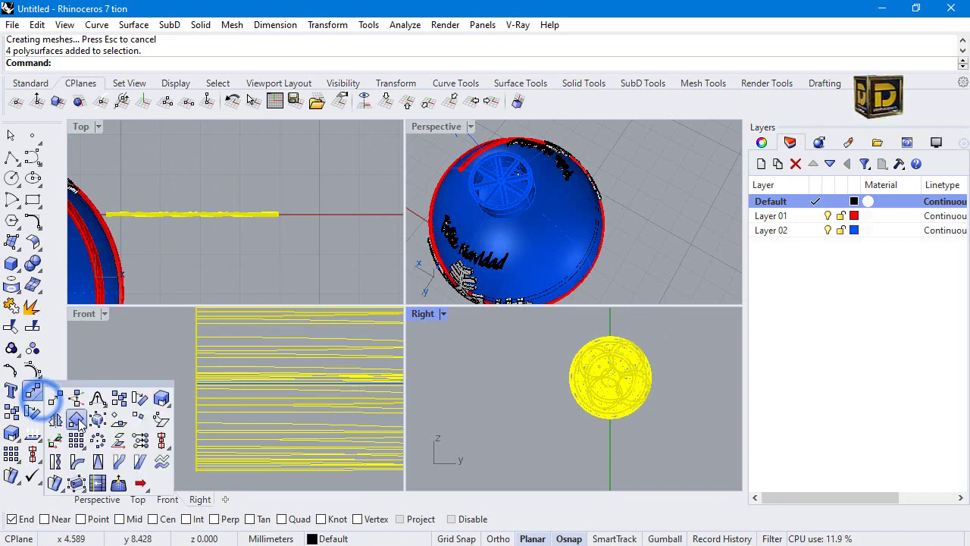
left_click(115, 461)
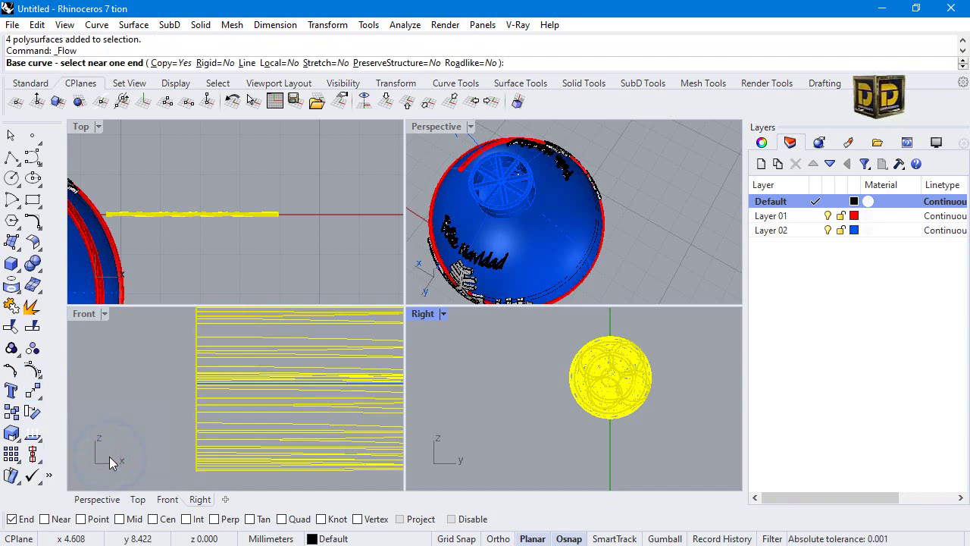
left_click(212, 387)
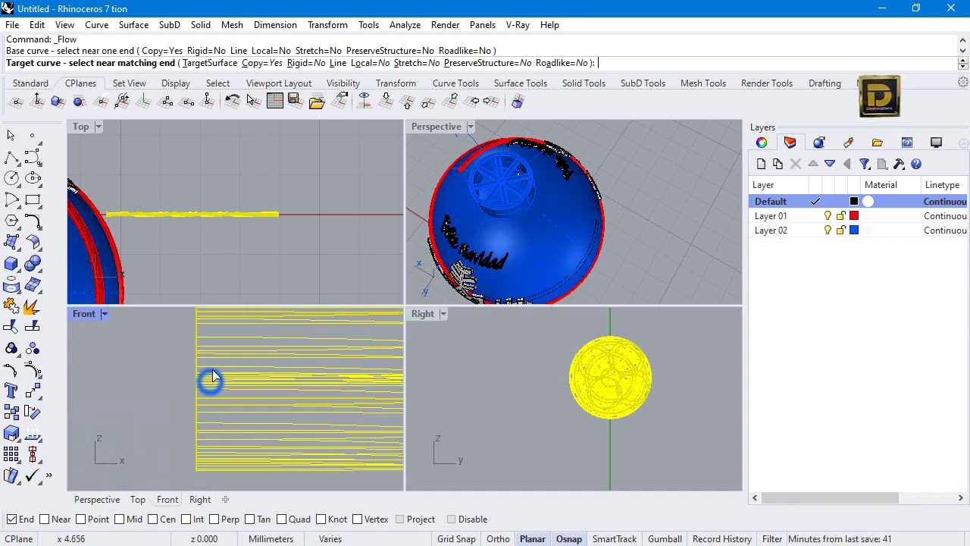
Flow the strands onto the hook curve above the ornament's neck, matching the curve near its free upper end.
scroll(250, 204, "down", 3)
scroll(288, 362, "down", 10)
scroll(292, 363, "down", 5)
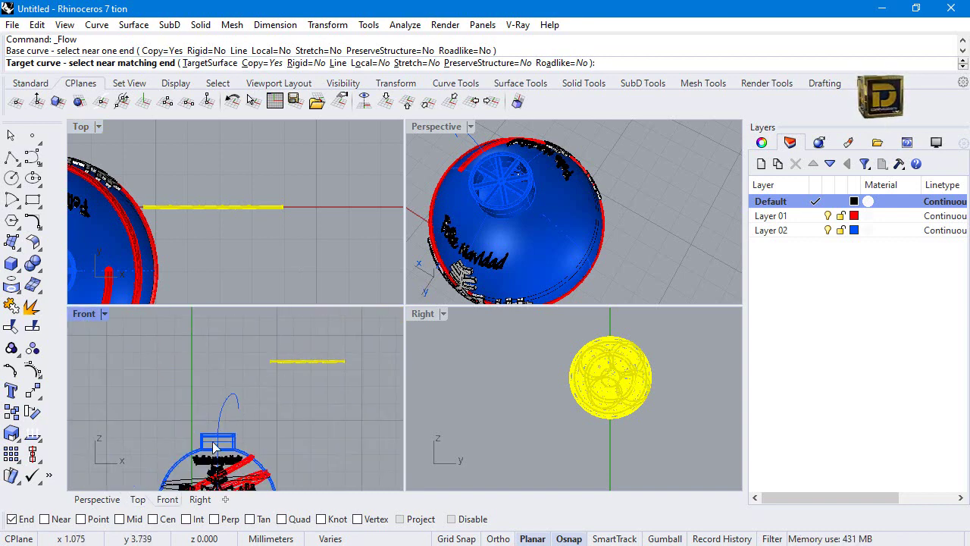
scroll(216, 446, "up", 5)
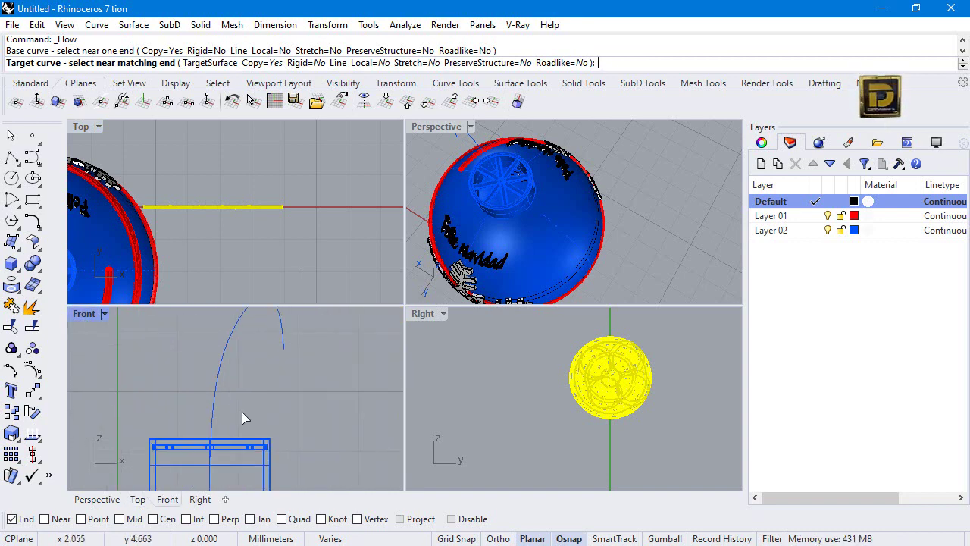
left_click(285, 335)
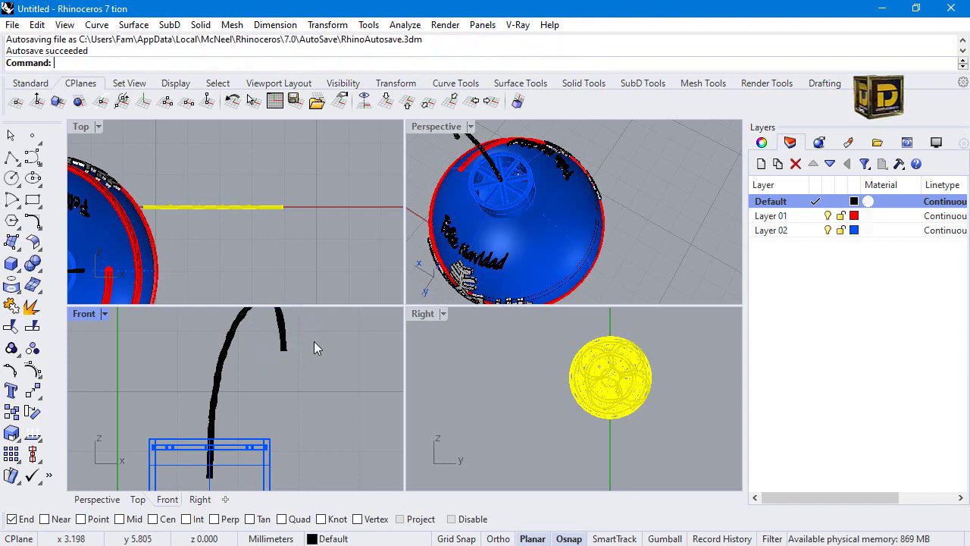
Examine the twisted-wire hook and the whole ornament from several angles in the perspective view.
scroll(520, 222, "down", 3)
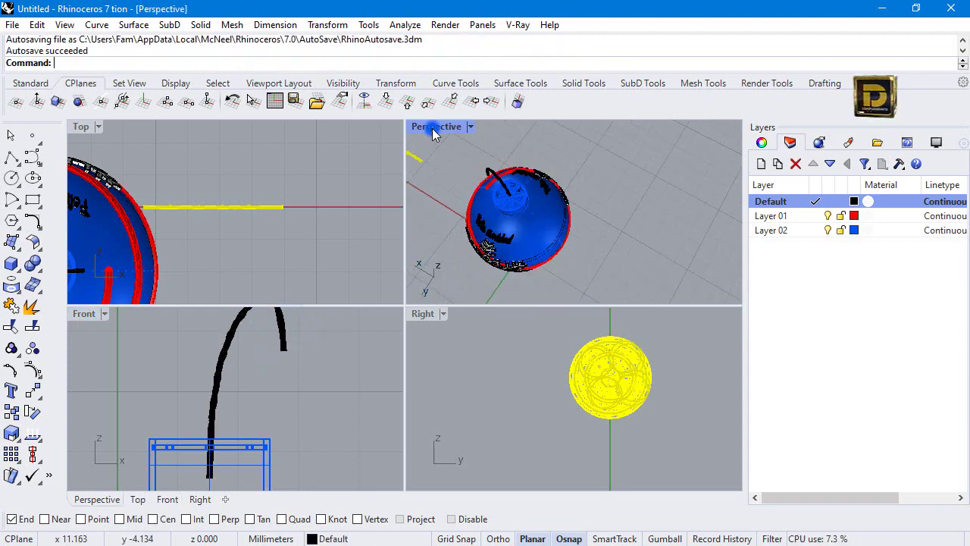
double_click(436, 127)
left_click(164, 220)
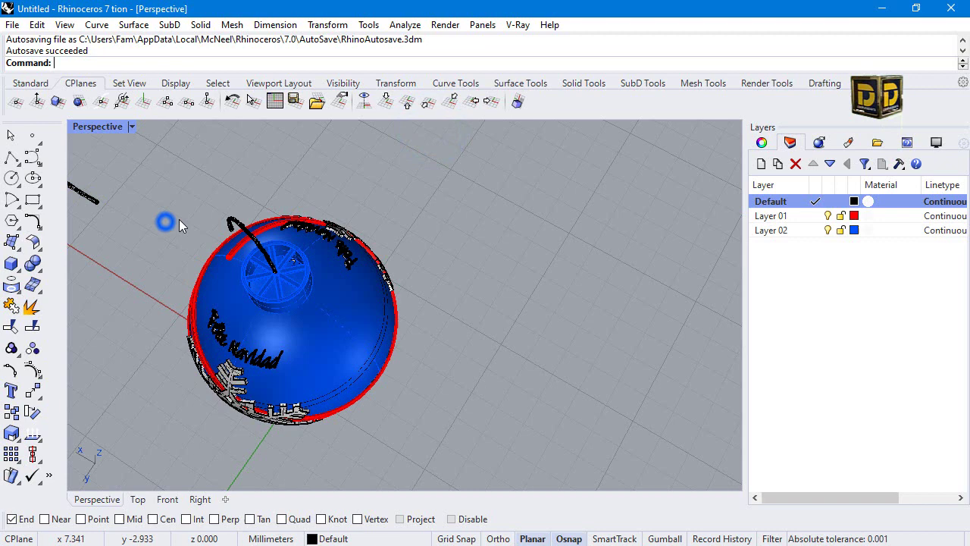
double_click(94, 127)
left_click(252, 407)
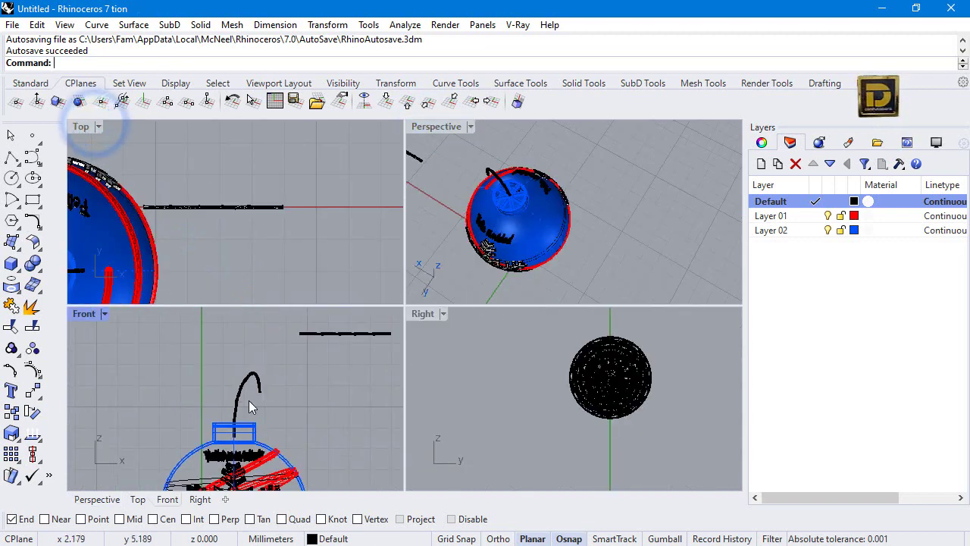
double_click(433, 127)
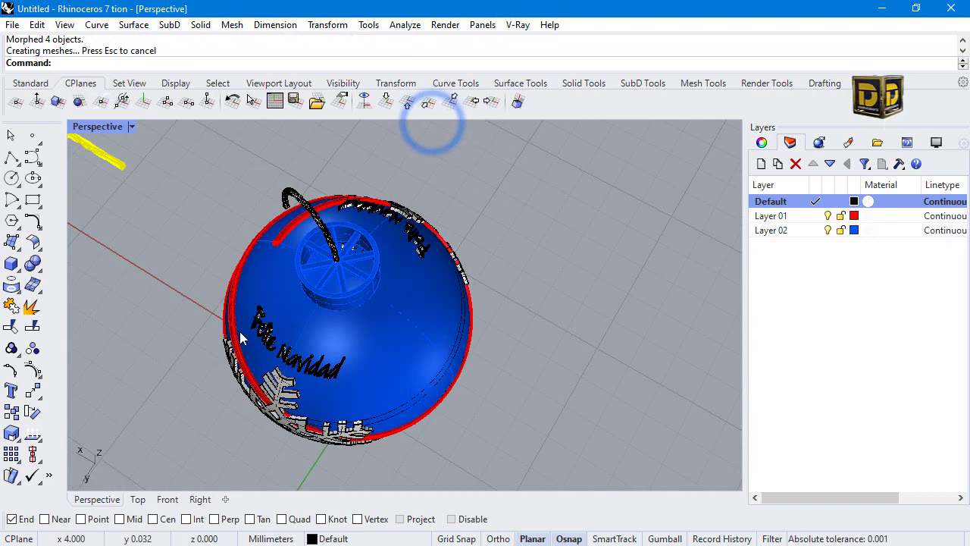
right_click_drag(239, 338, 394, 140)
scroll(364, 288, "down", 4)
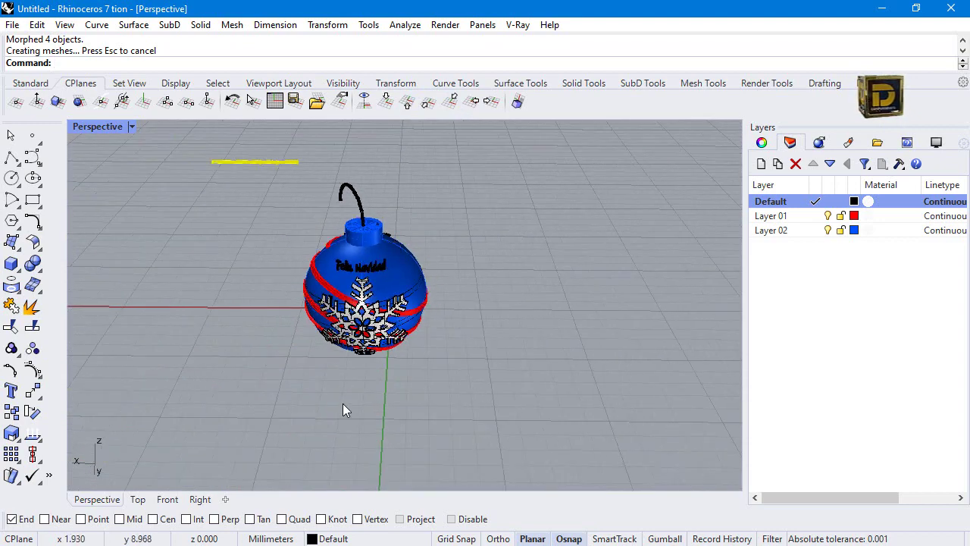
right_click_drag(342, 410, 362, 216)
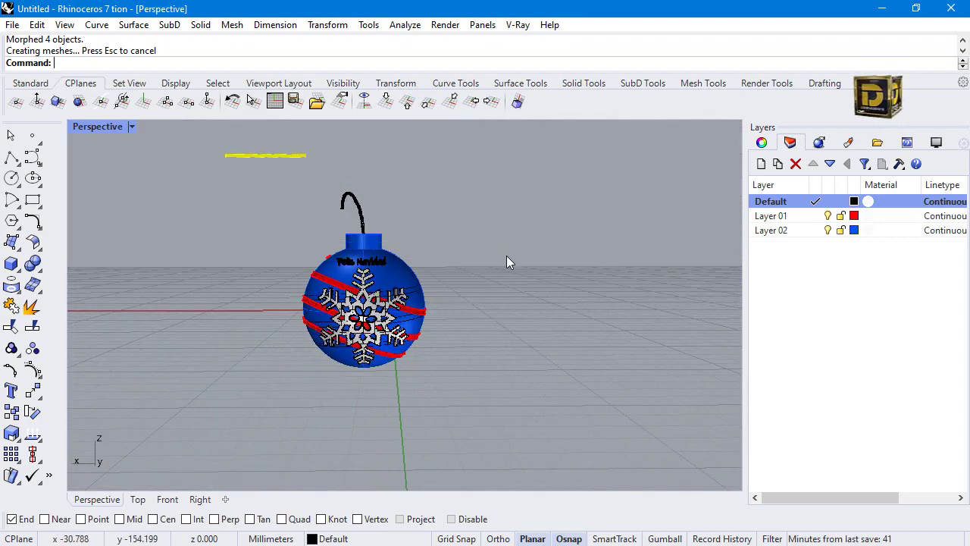
Examine the Feliz Navidad lettering and the blue body up close, selecting the letters and the body in turn.
scroll(342, 262, "up", 8)
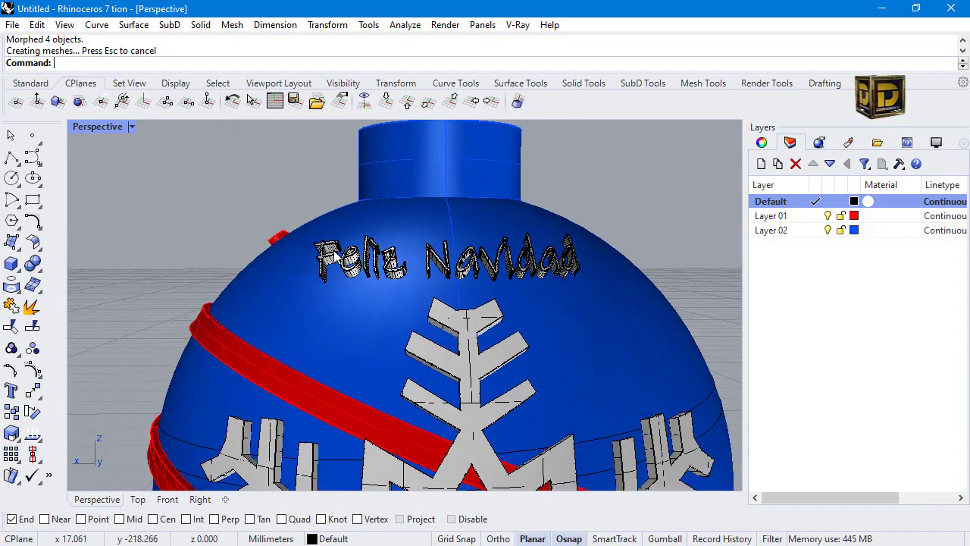
scroll(336, 257, "up", 2)
scroll(384, 255, "down", 3)
left_click(336, 256)
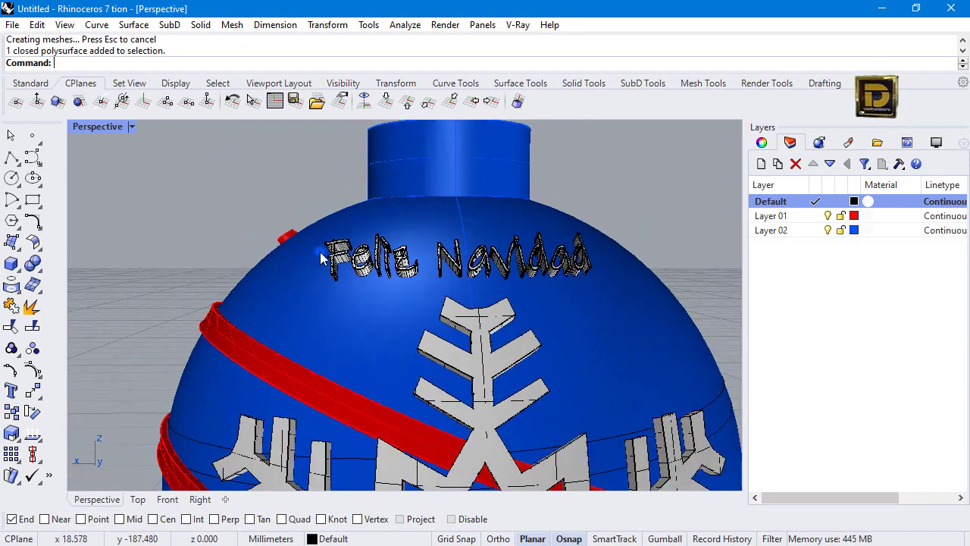
left_click(337, 254)
left_click(243, 232)
scroll(244, 232, "down", 5)
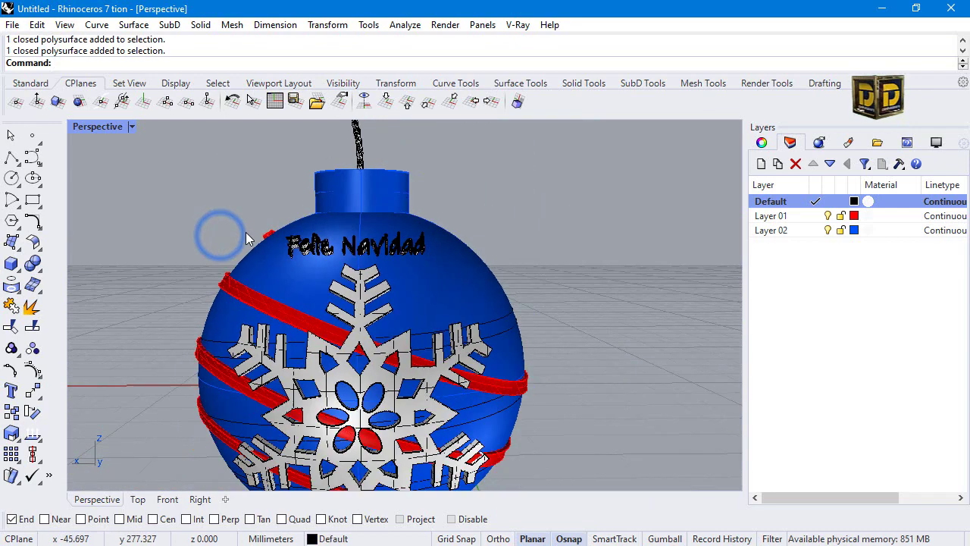
right_click_drag(186, 279, 241, 260)
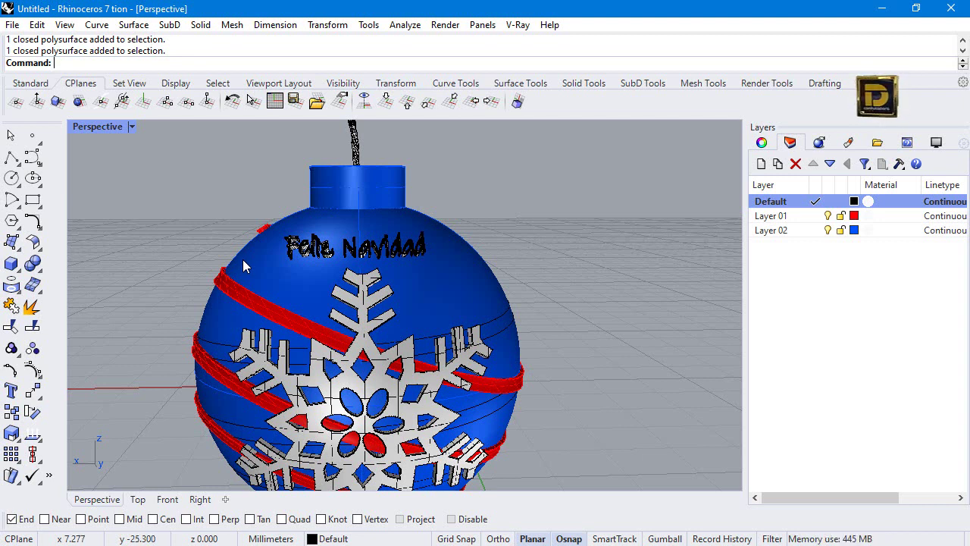
left_click_drag(228, 222, 441, 268)
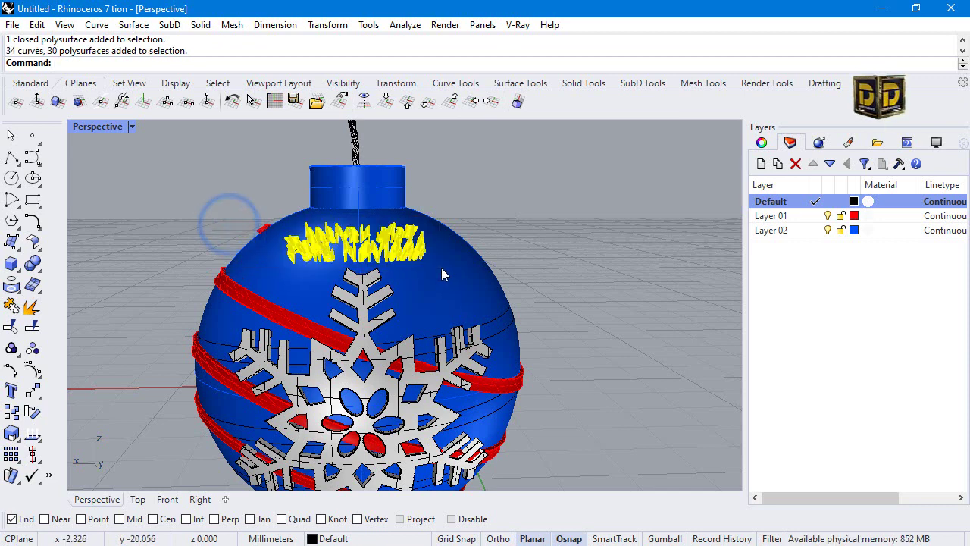
left_click(467, 291)
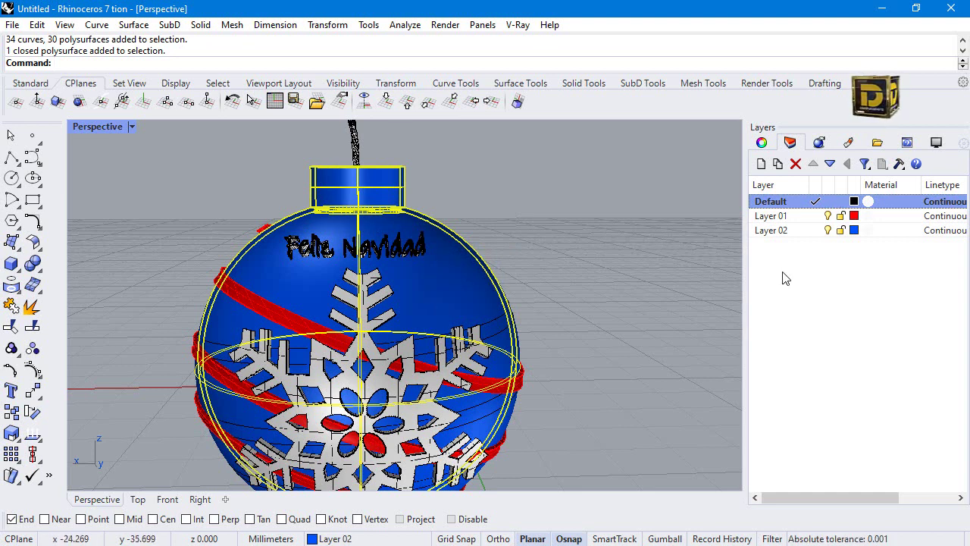
scroll(545, 262, "down", 4)
left_click(545, 263)
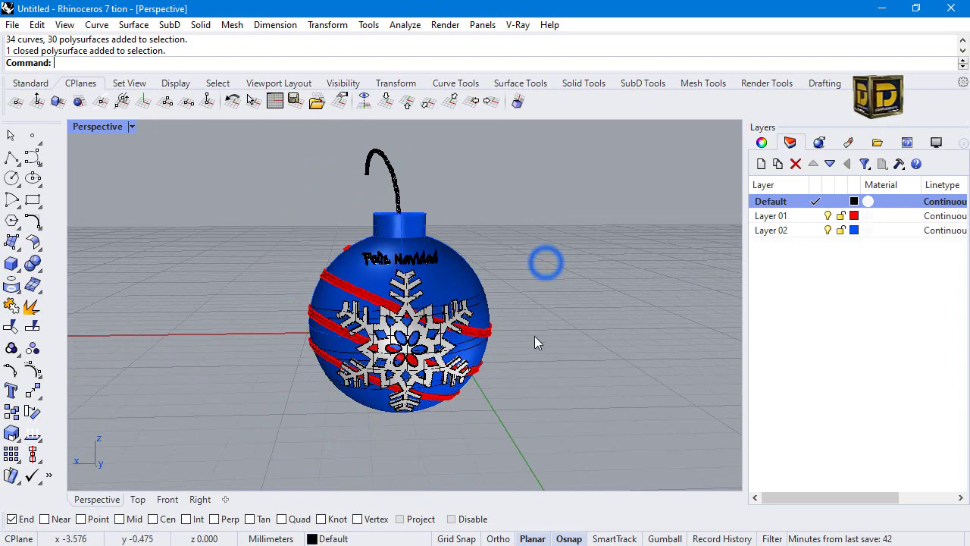
left_click(342, 101)
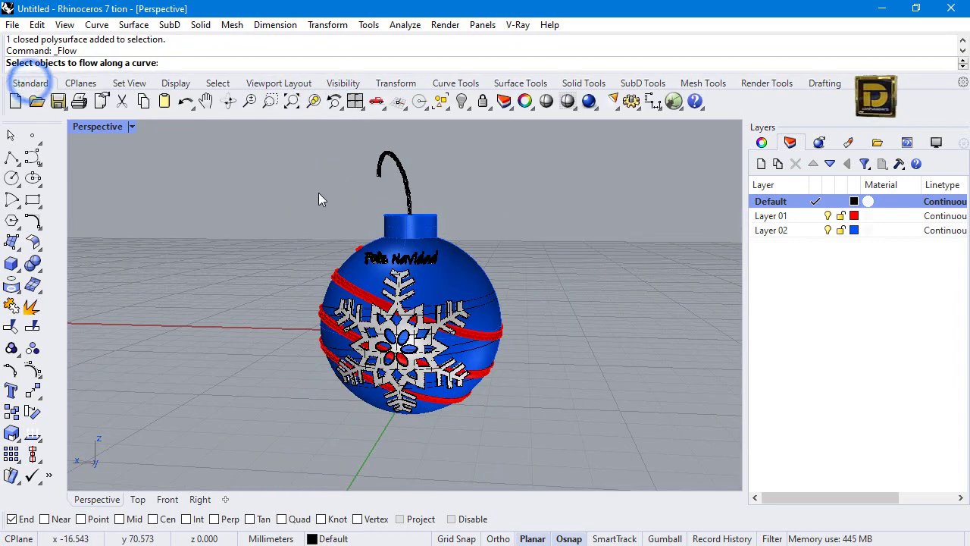
scroll(387, 198, "down", 1)
left_click_drag(286, 140, 589, 507)
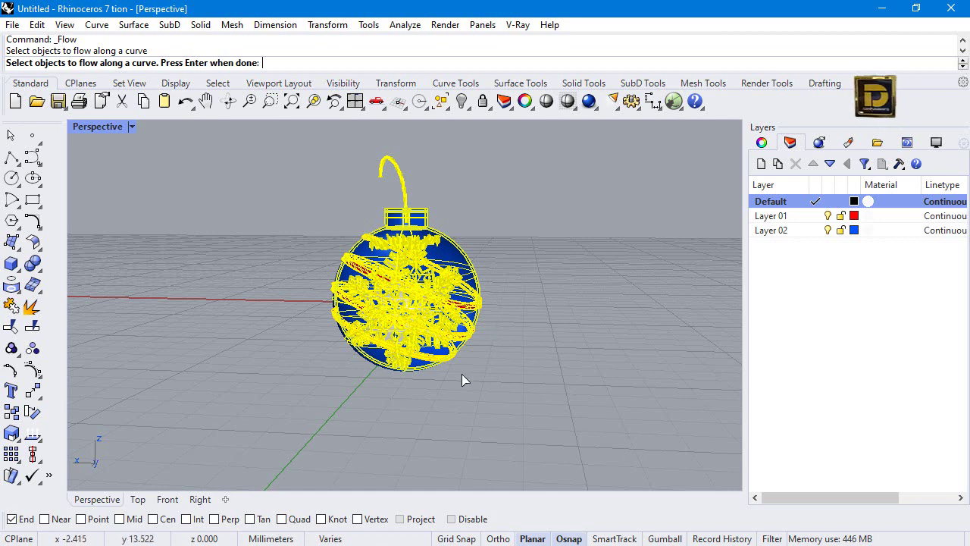
left_click(309, 134)
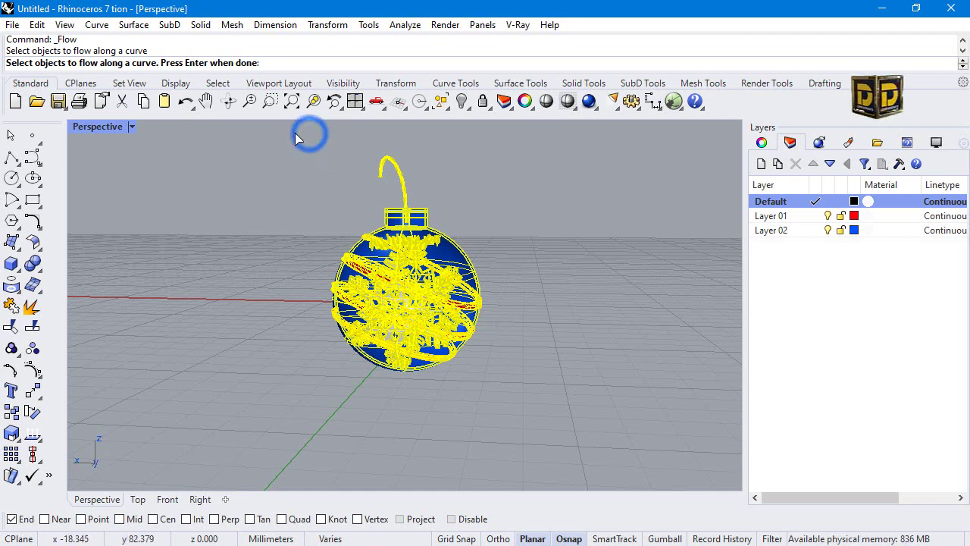
key("Escape")
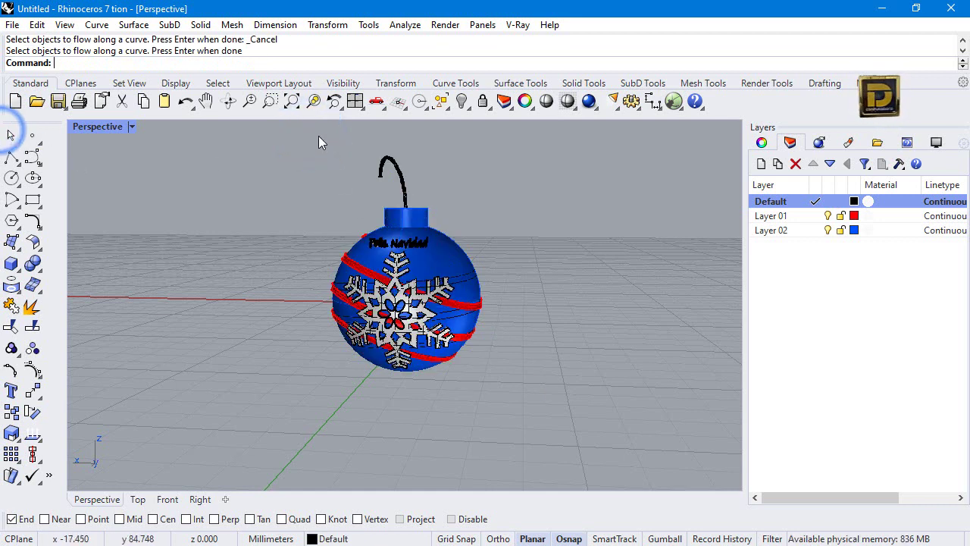
Select the whole ornament with its hook and check it for naked edges using ShowEdges.
left_click_drag(318, 142, 604, 450)
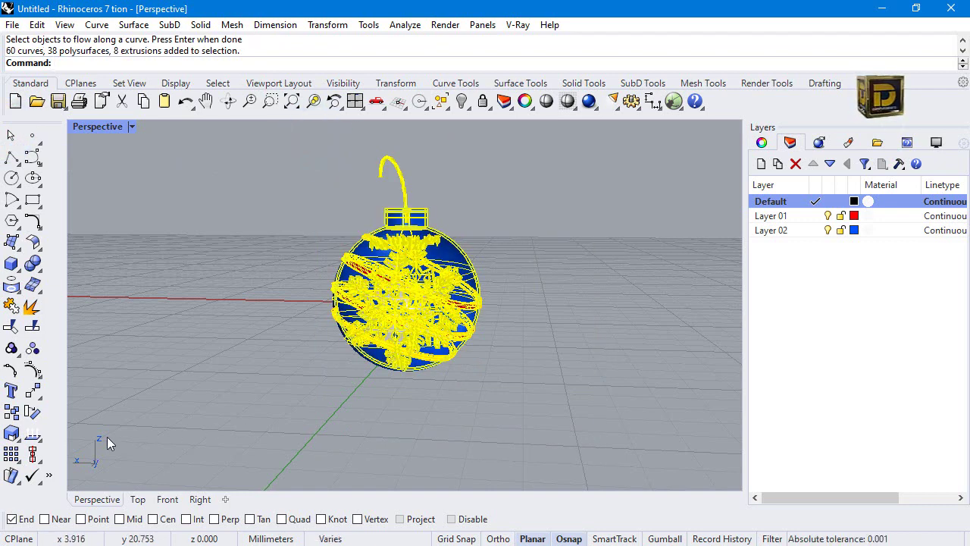
left_click(33, 433)
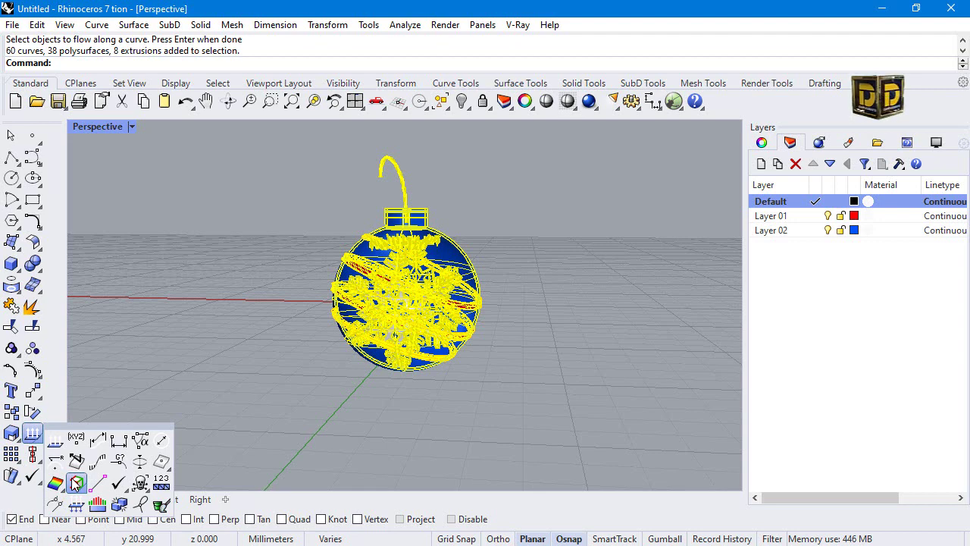
left_click(76, 483)
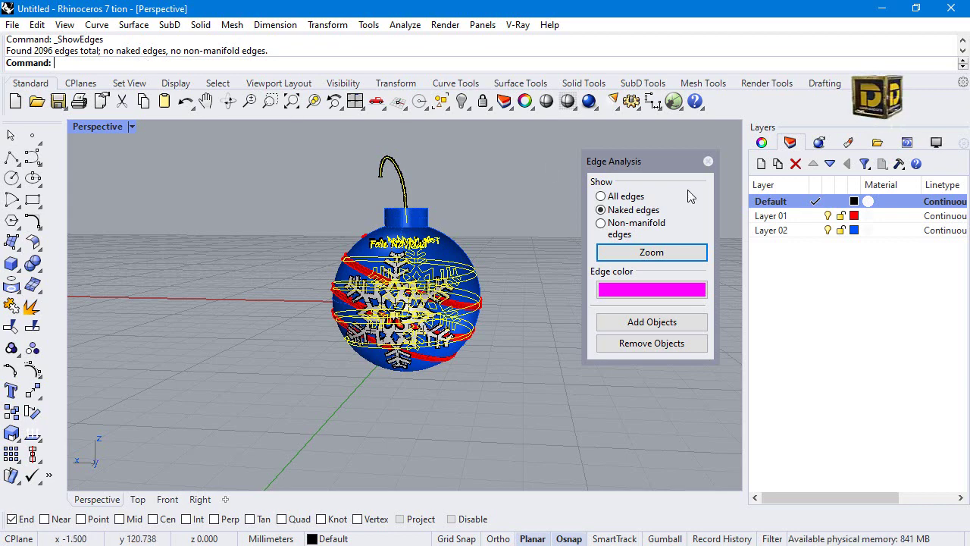
left_click(707, 161)
Try to export only the selected ornament and hook, choosing Rhino 5 3D Models (*.3dm) as the file type.
scroll(486, 277, "down", 3)
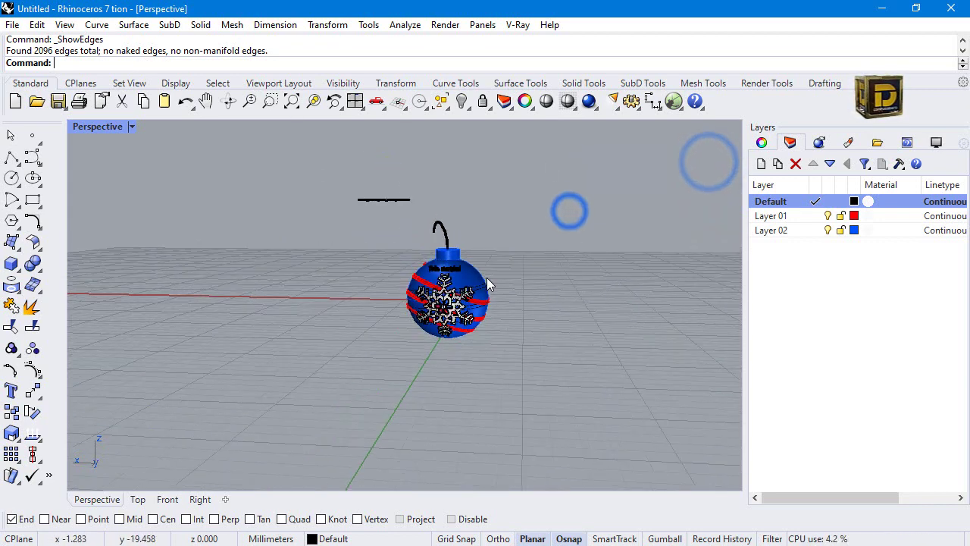
left_click_drag(407, 219, 515, 362)
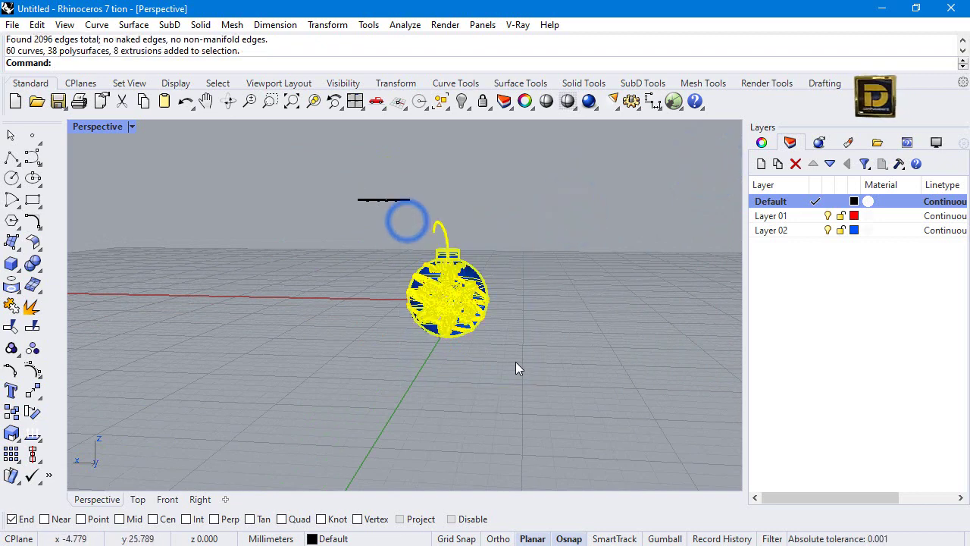
left_click(12, 24)
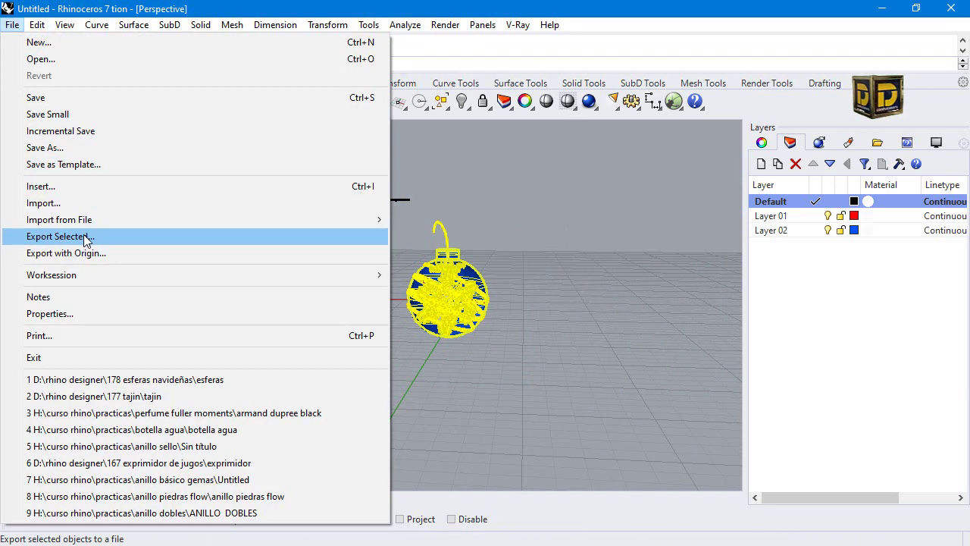
left_click(86, 236)
left_click(223, 400)
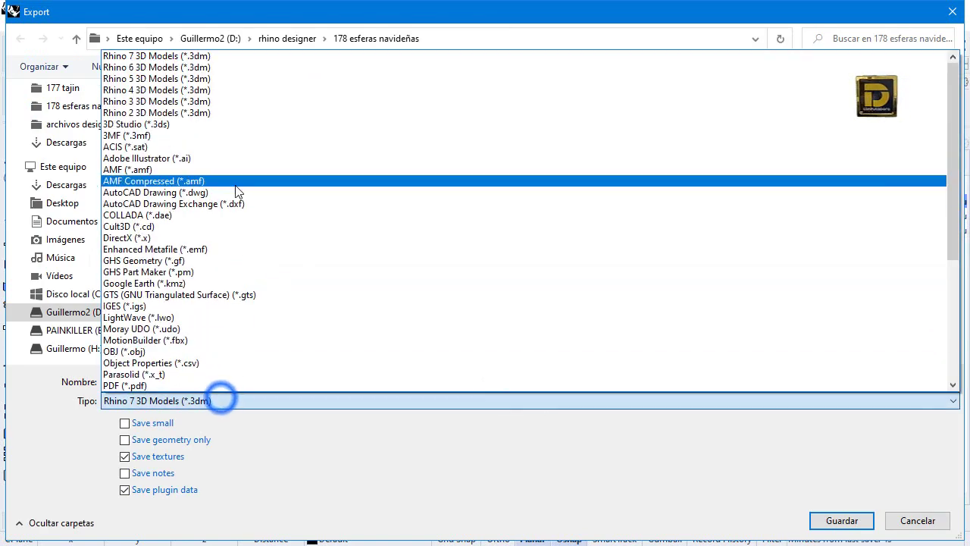
left_click(186, 79)
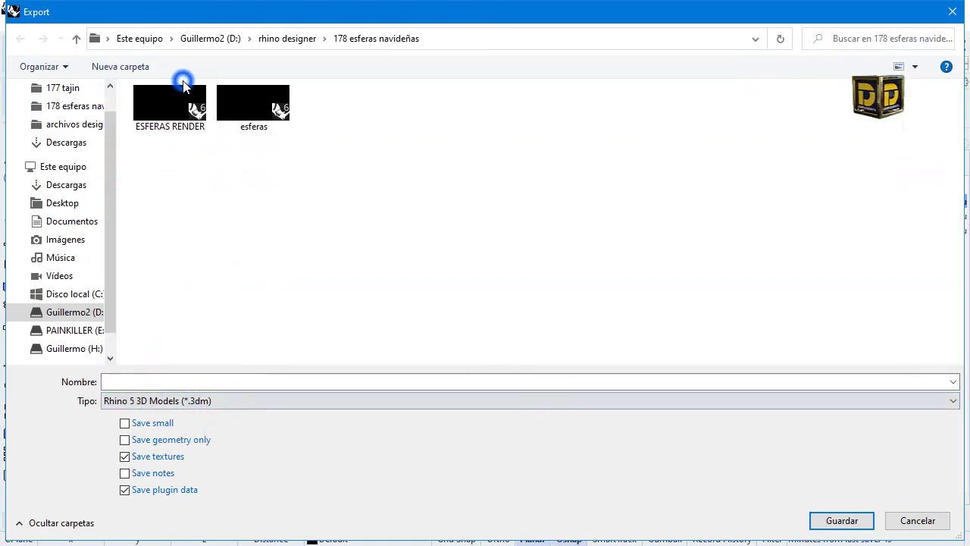
left_click(199, 381)
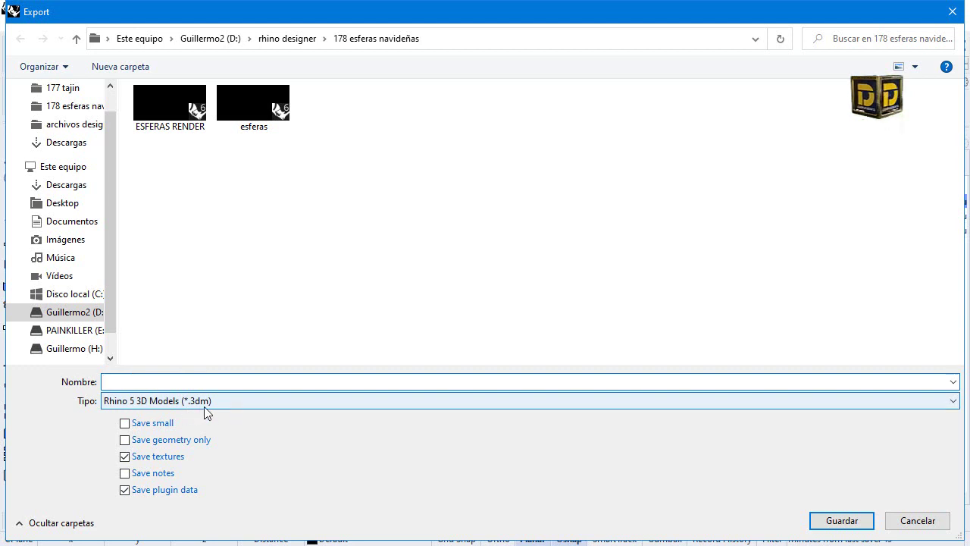
Look through the other available export formats, then cancel the export and deselect the ornament.
left_click(206, 410)
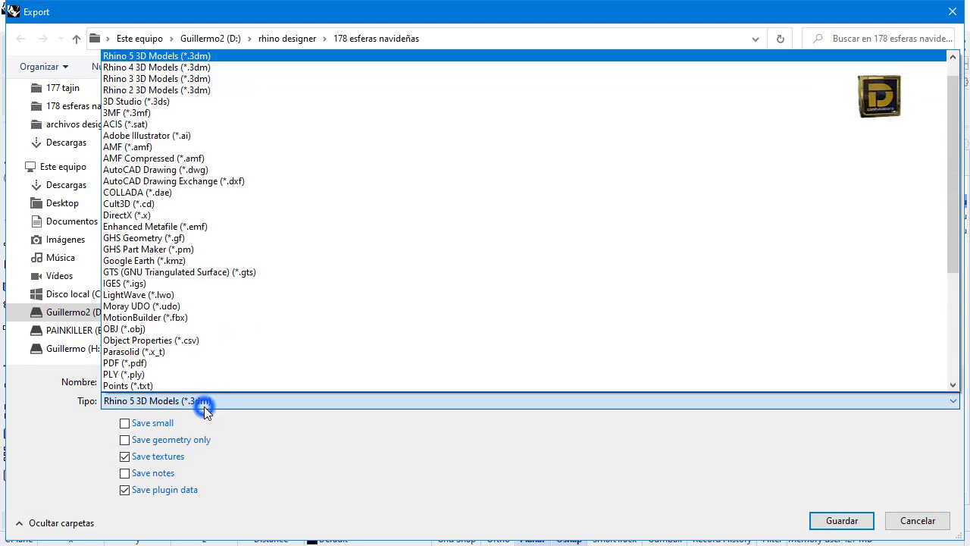
key("i")
key("g")
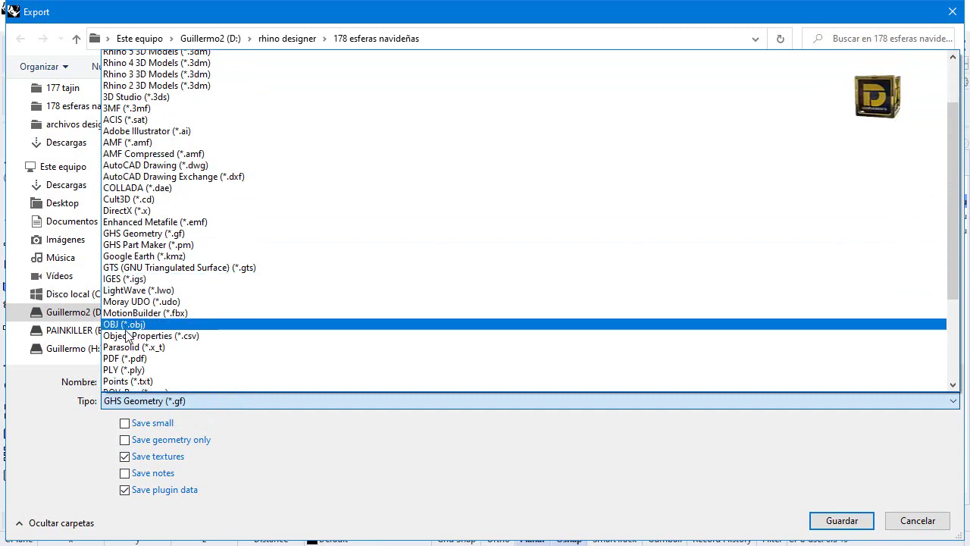
key("s")
scroll(140, 360, "down", 2)
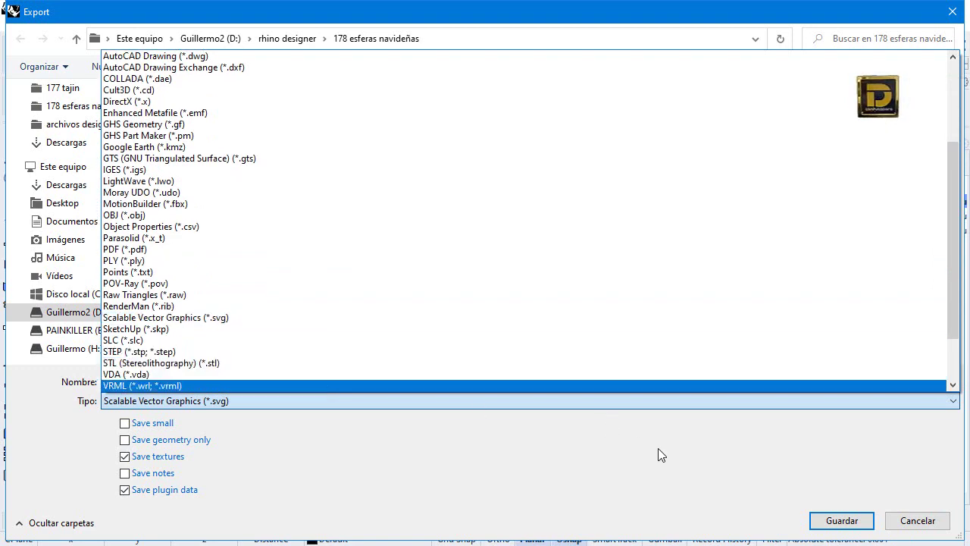
left_click(729, 475)
left_click(915, 522)
left_click(487, 182)
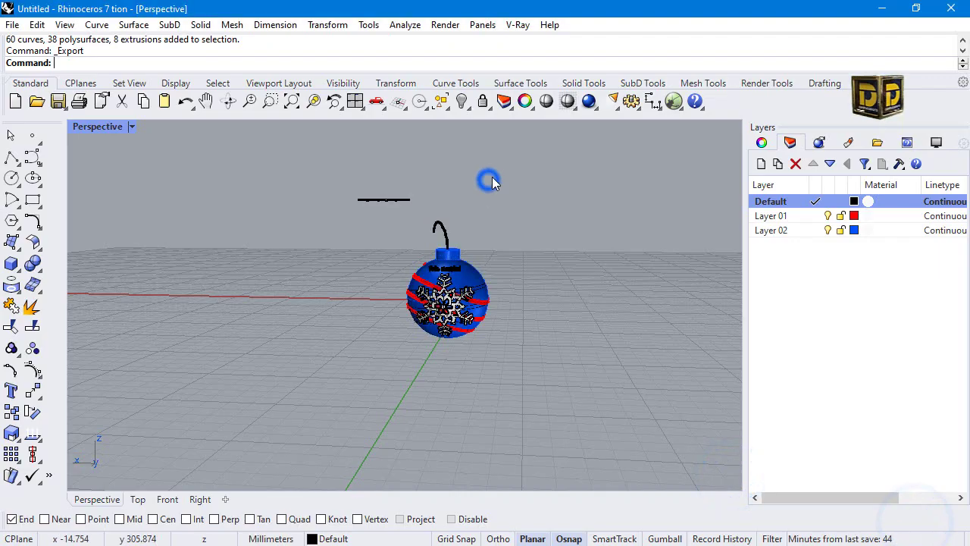
Set the perspective view's display mode to Shaded and examine the finished ornament from the front and side.
scroll(503, 225, "up", 2)
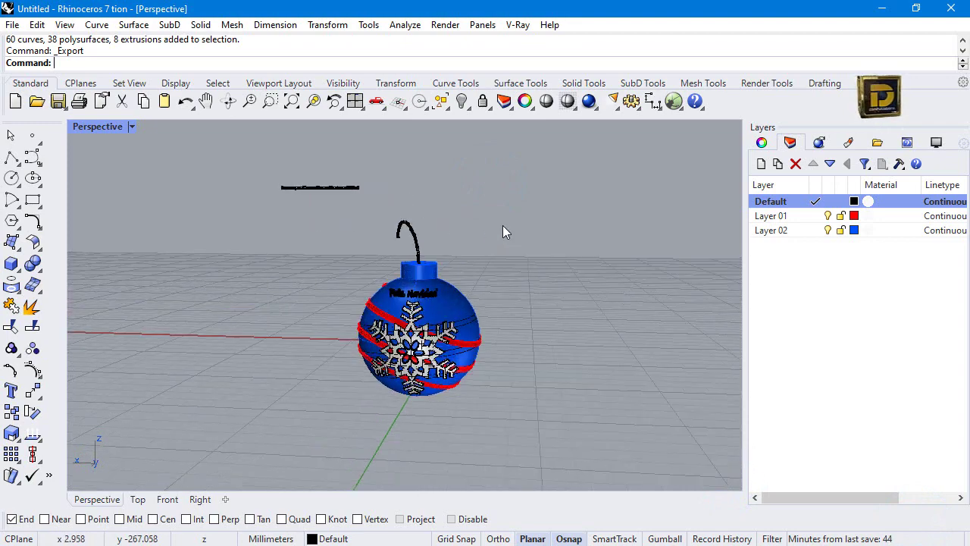
scroll(404, 274, "up", 3)
scroll(337, 362, "down", 2)
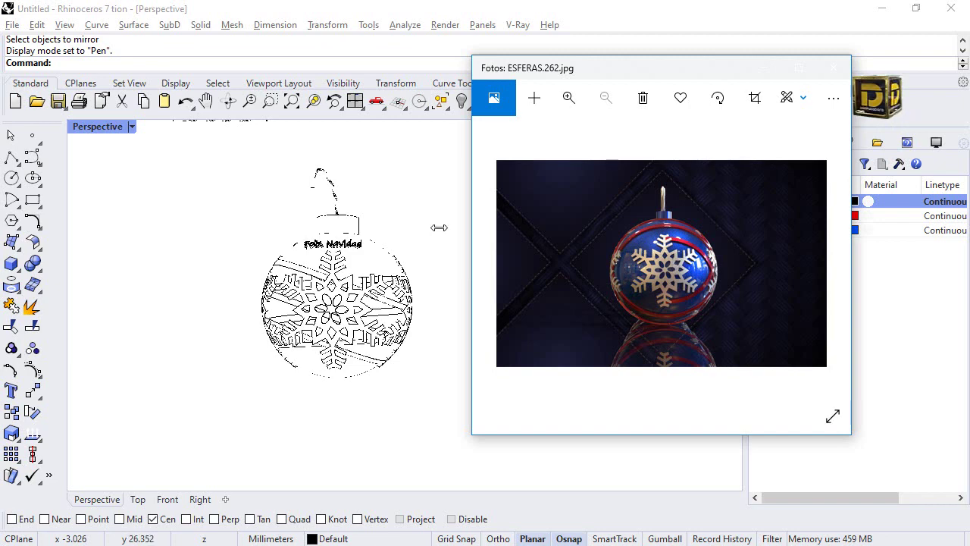
left_click(131, 127)
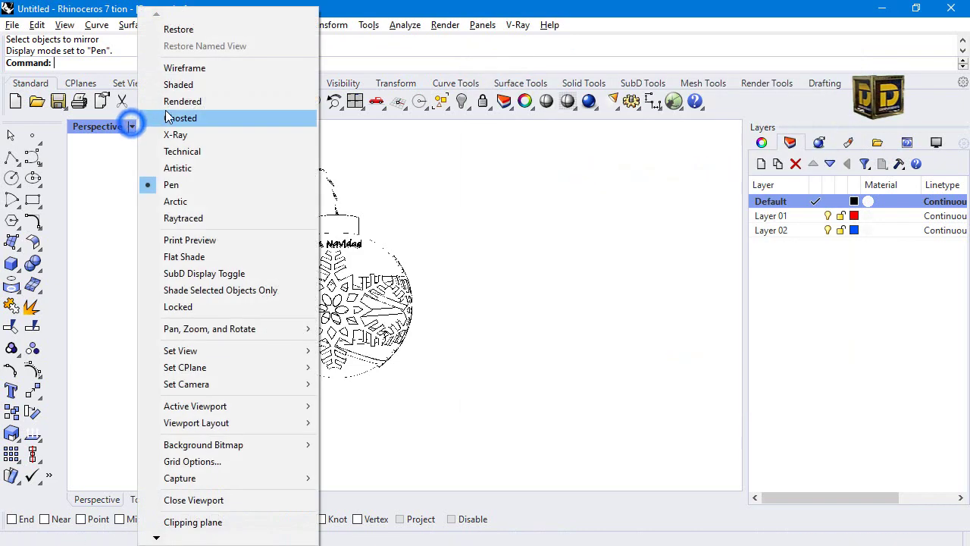
left_click(193, 84)
scroll(380, 179, "up", 5)
scroll(340, 185, "down", 3)
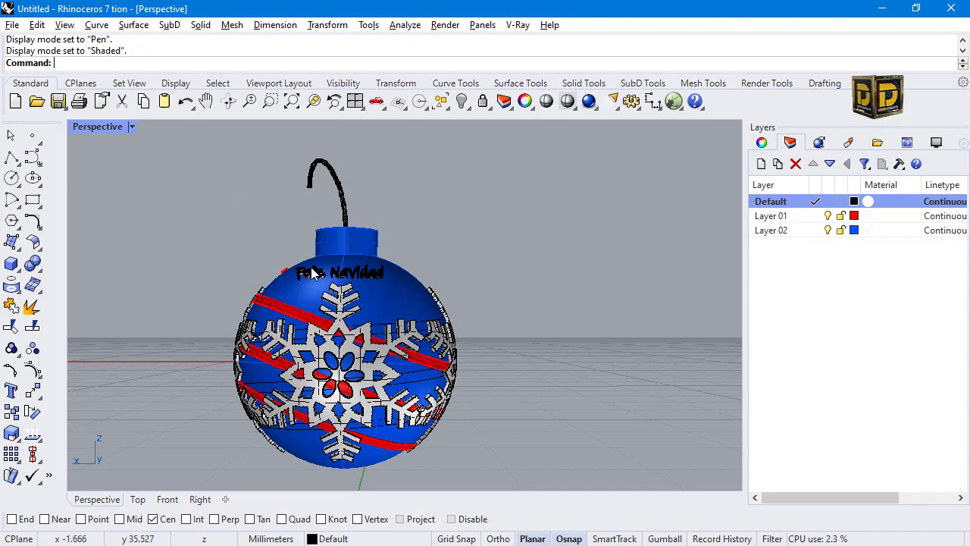
right_click_drag(123, 284, 226, 301)
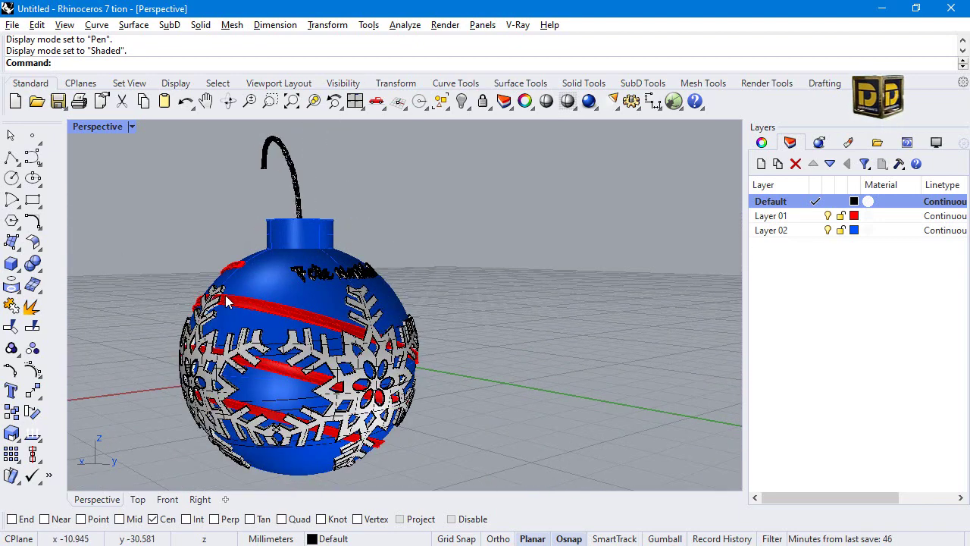